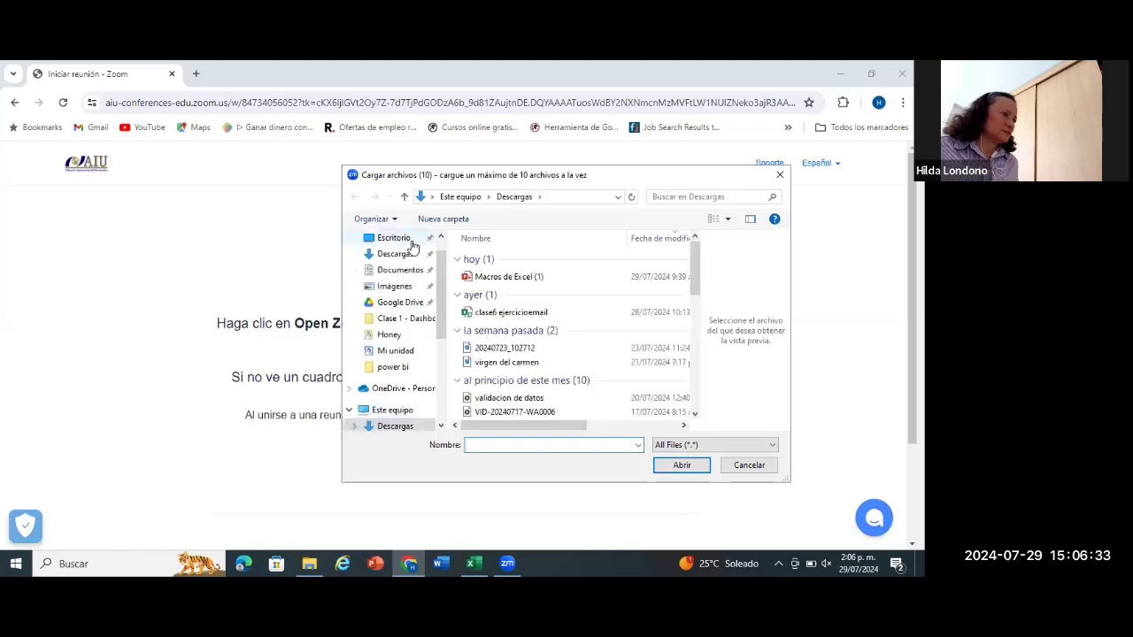
Step: Pick the "Macros de Excel (1)" file for upload, and browse to the Escritorio folder in the upload dialog
click(531, 277)
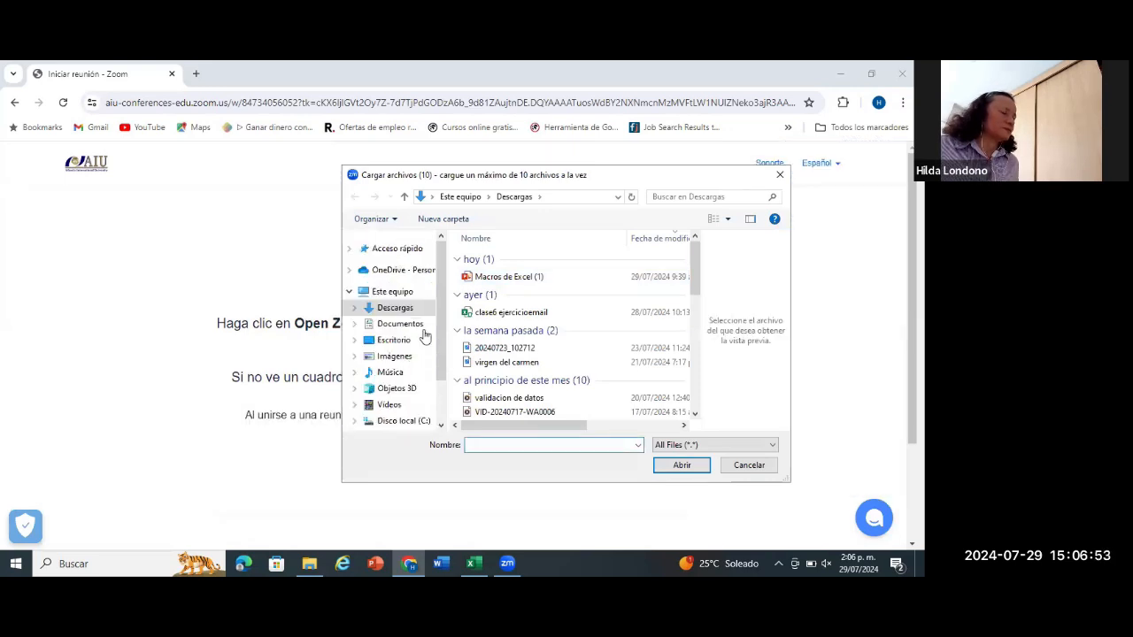
click(424, 335)
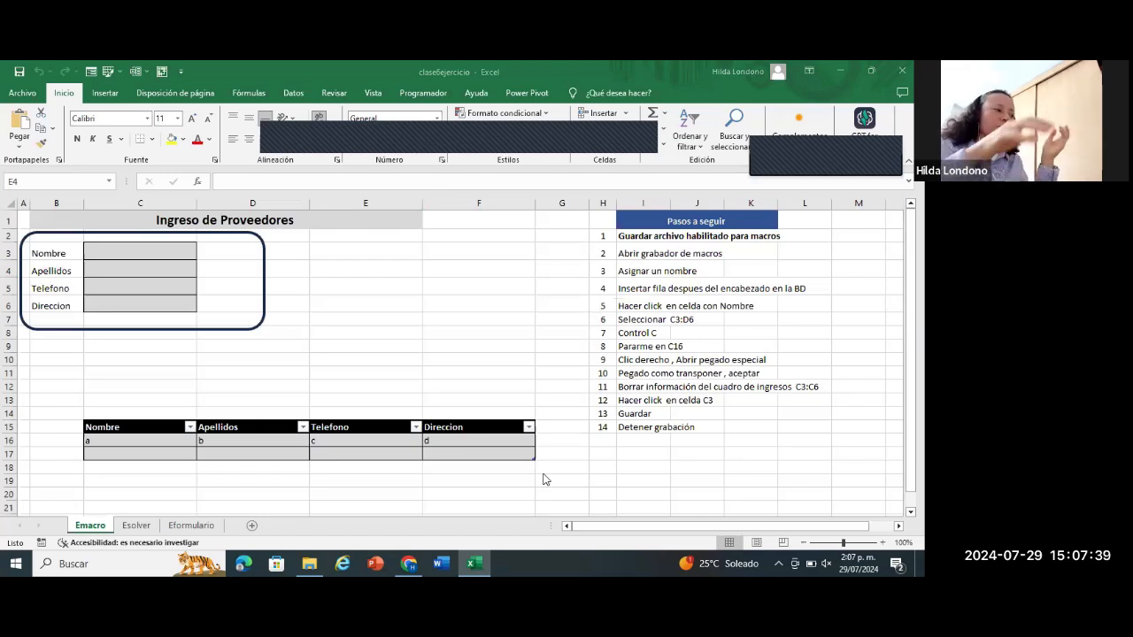
click(149, 252)
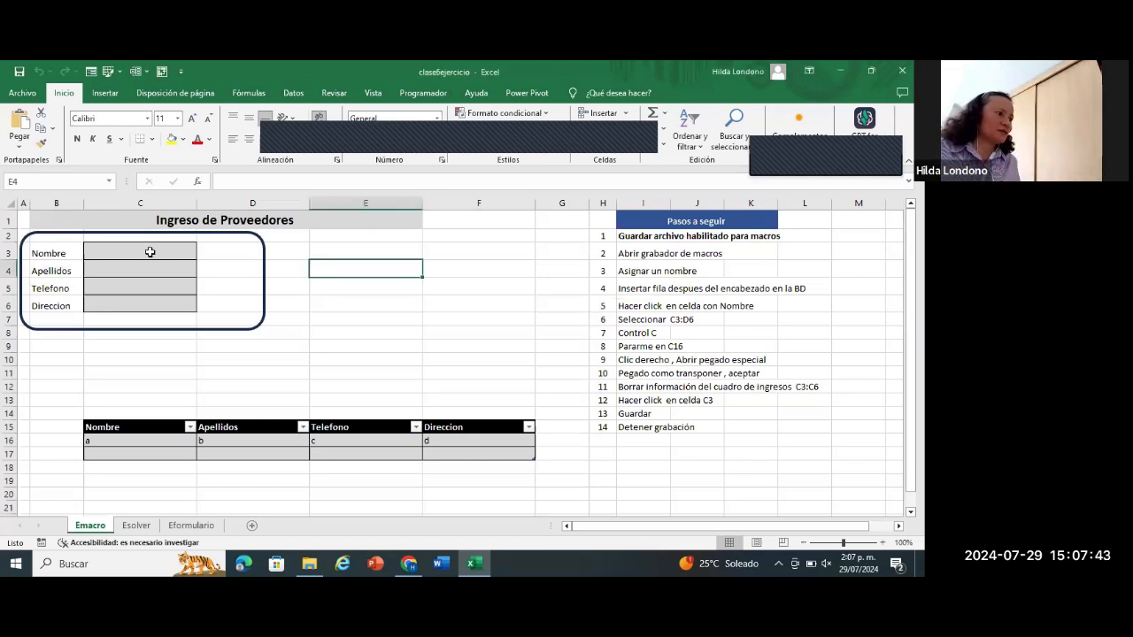
text(q)
key(Return)
text(w)
key(Return)
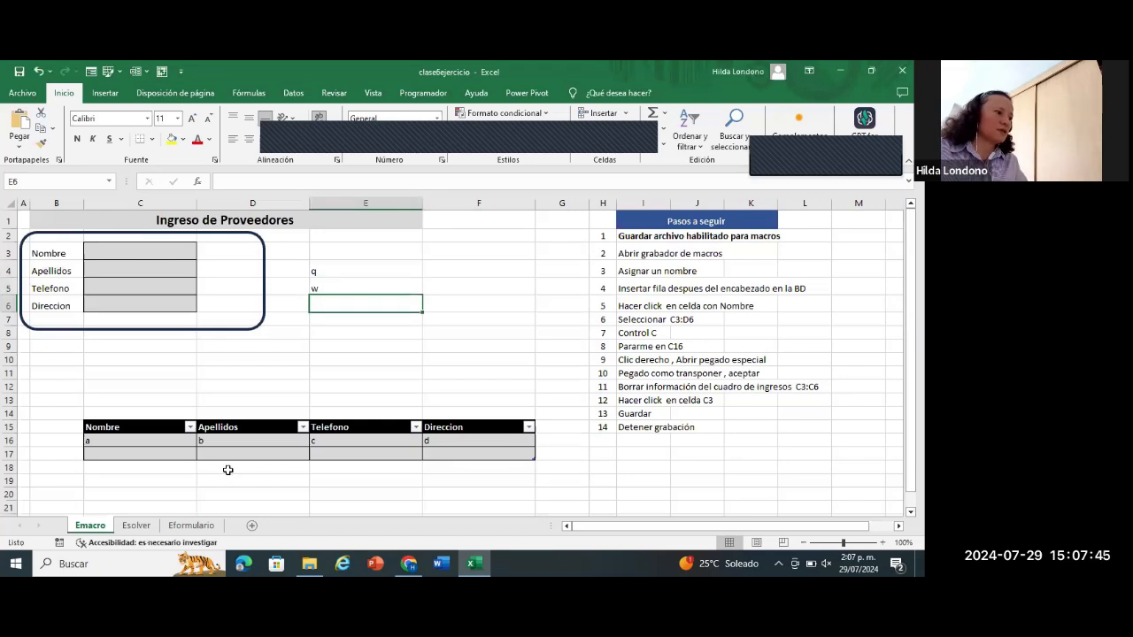
key(Return)
key(Return)
key(Return)
key(Return)
key(ctrl+z)
key(ctrl+z)
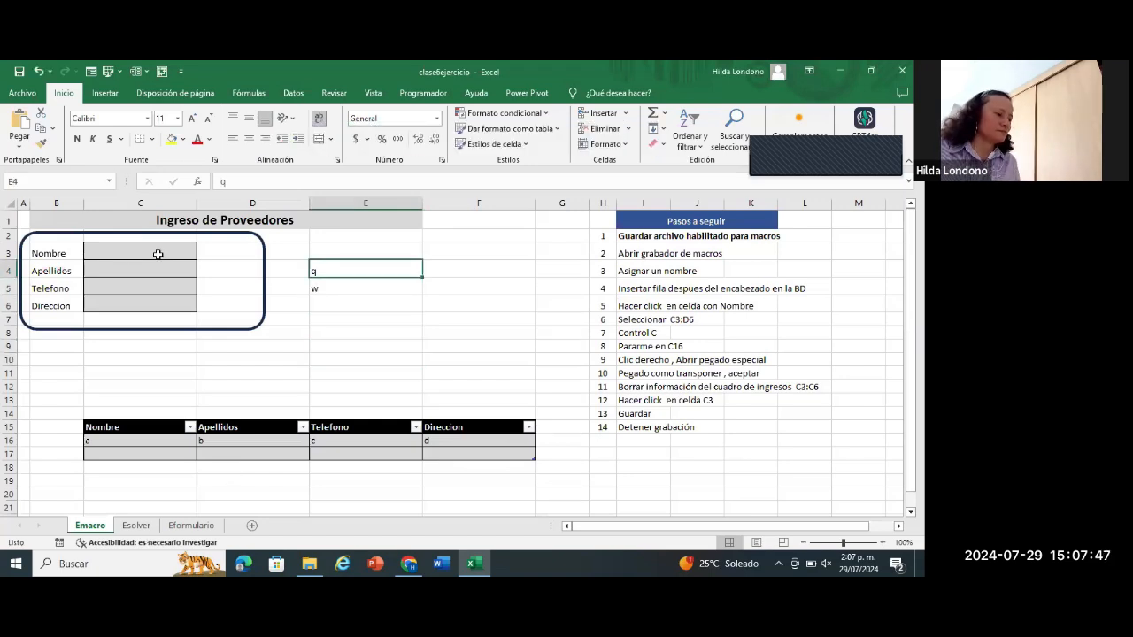
Step: Fill the supplier form's Nombre, Apellidos, Telefono and Direccion cells with q, w, e and r, and select the table's first record C16:F16
click(158, 253)
text(q)
key(Return)
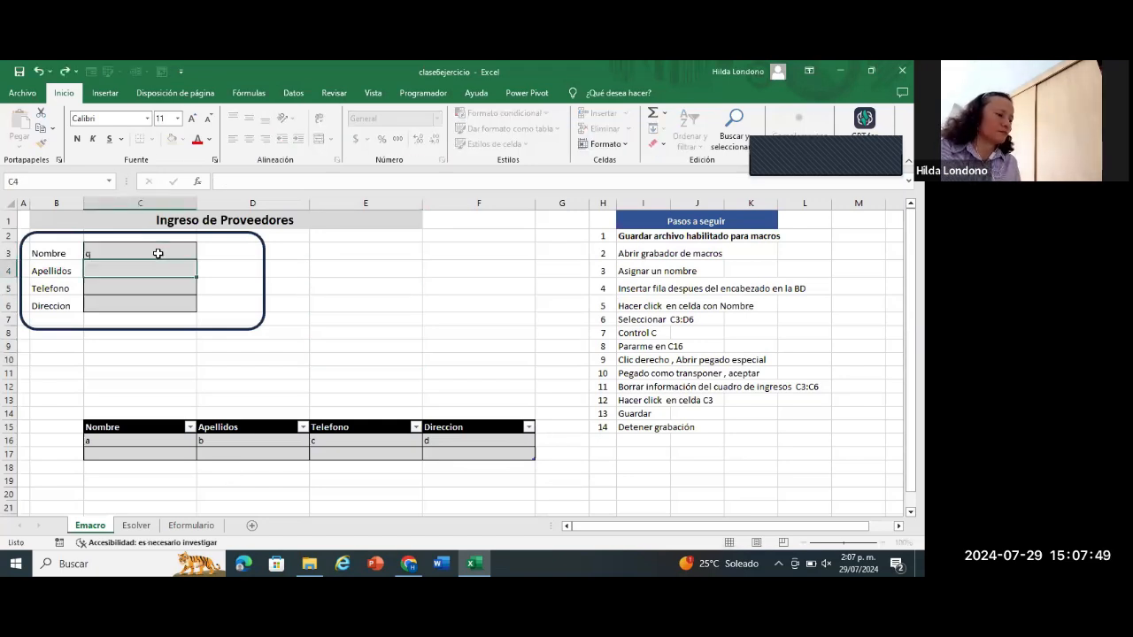
text(w)
key(Return)
text(e)
key(Return)
text(r)
drag(151, 442, 458, 449)
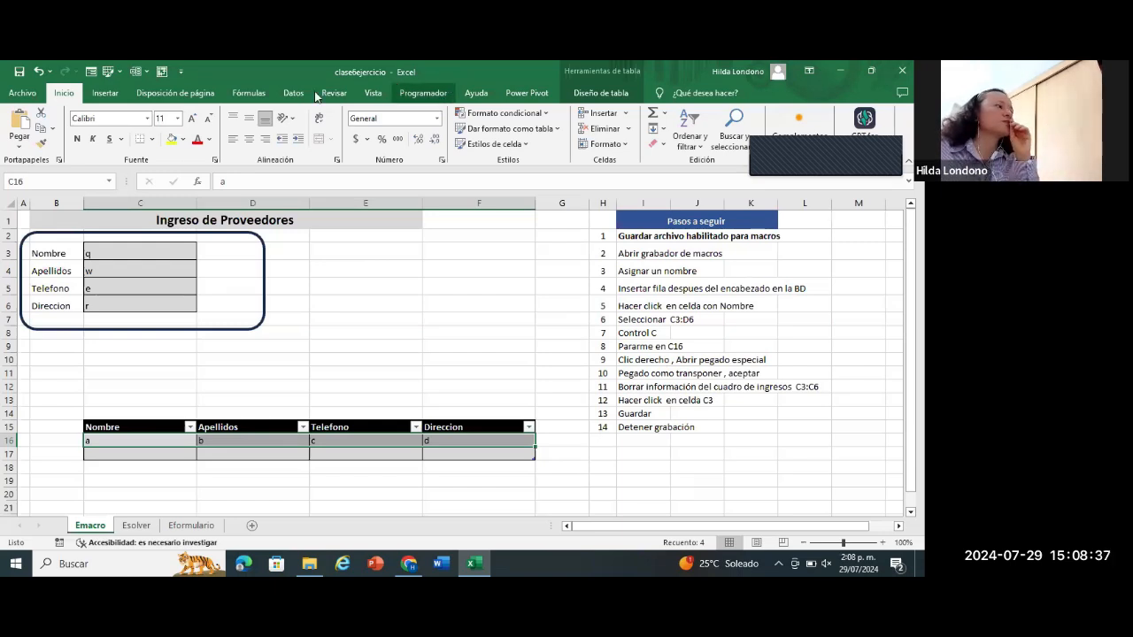
Step: Check in the ribbon customization options whether the Programador tab is enabled
click(22, 94)
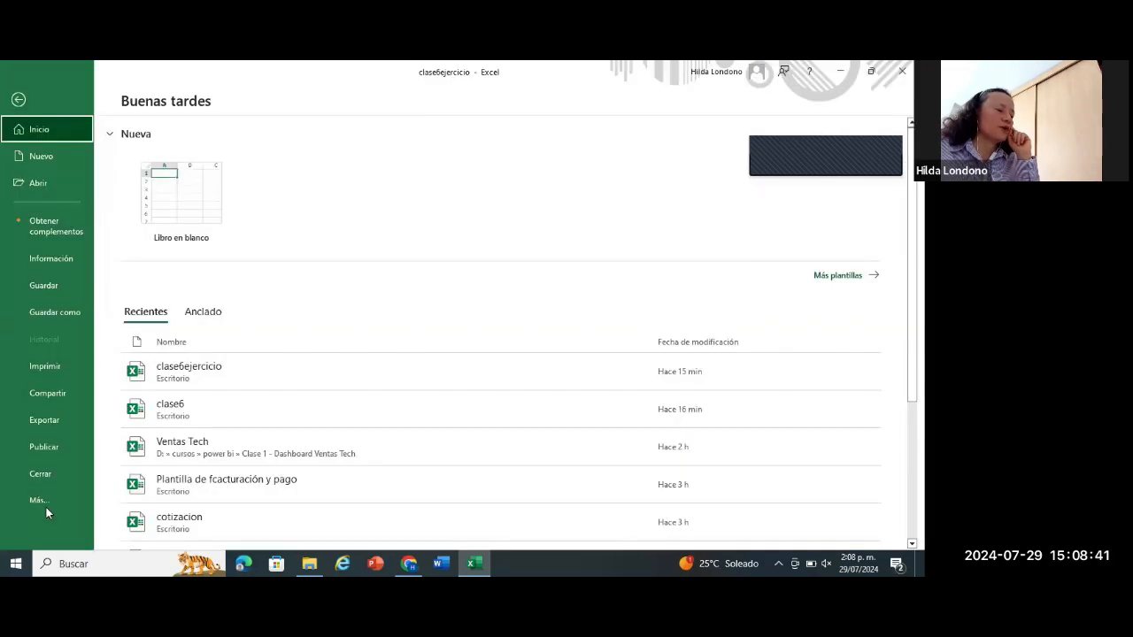
click(44, 507)
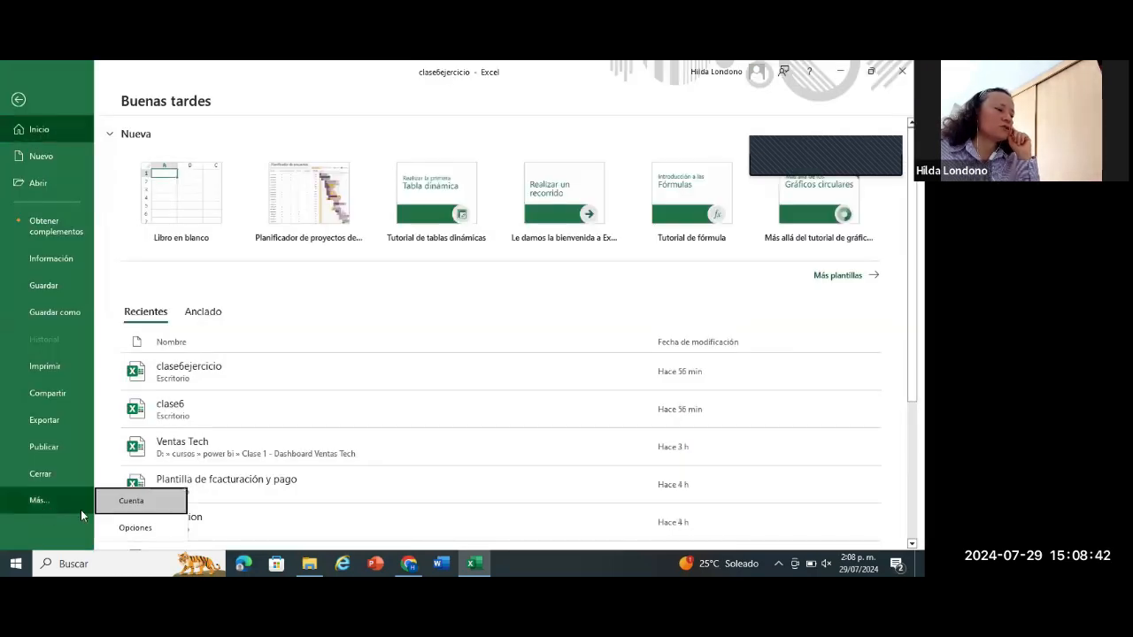
click(122, 529)
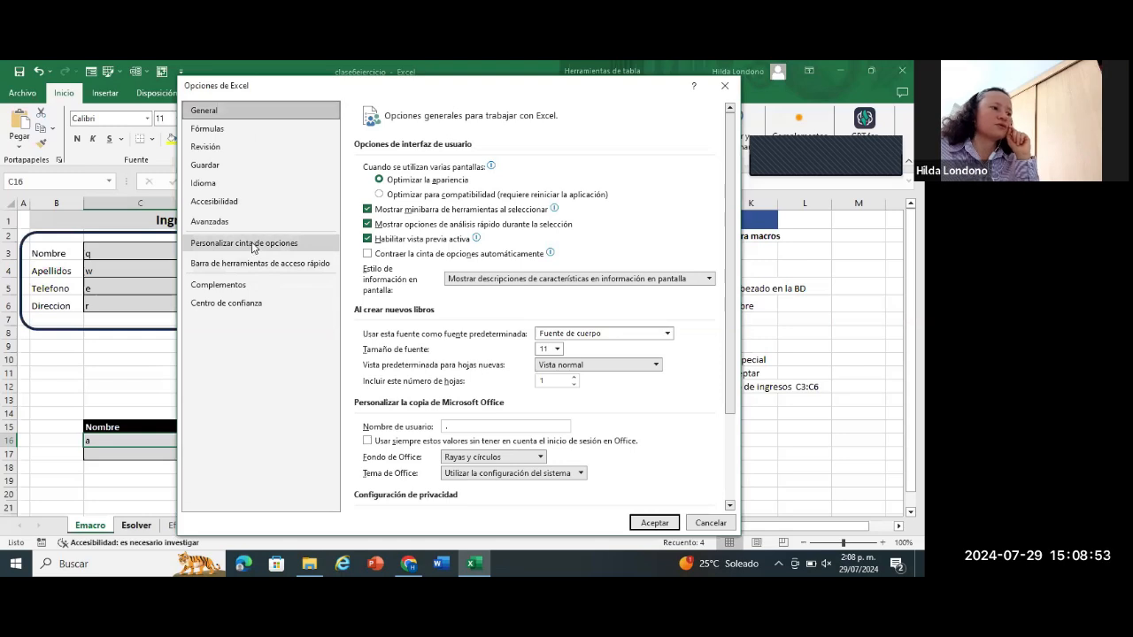
click(249, 246)
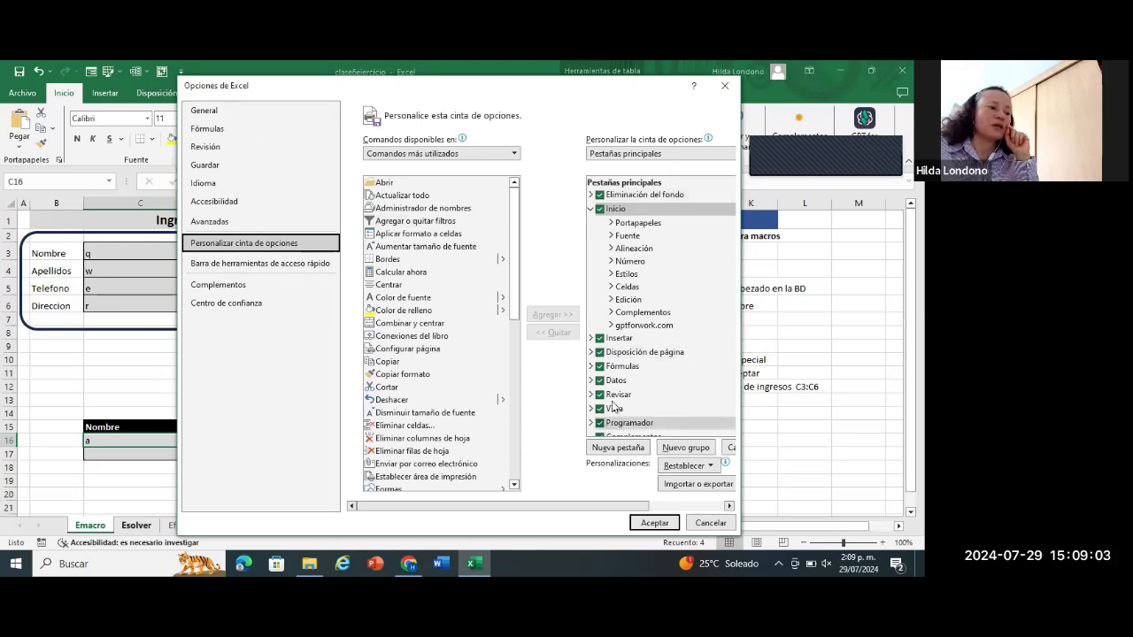
scroll(609, 405, down, 1)
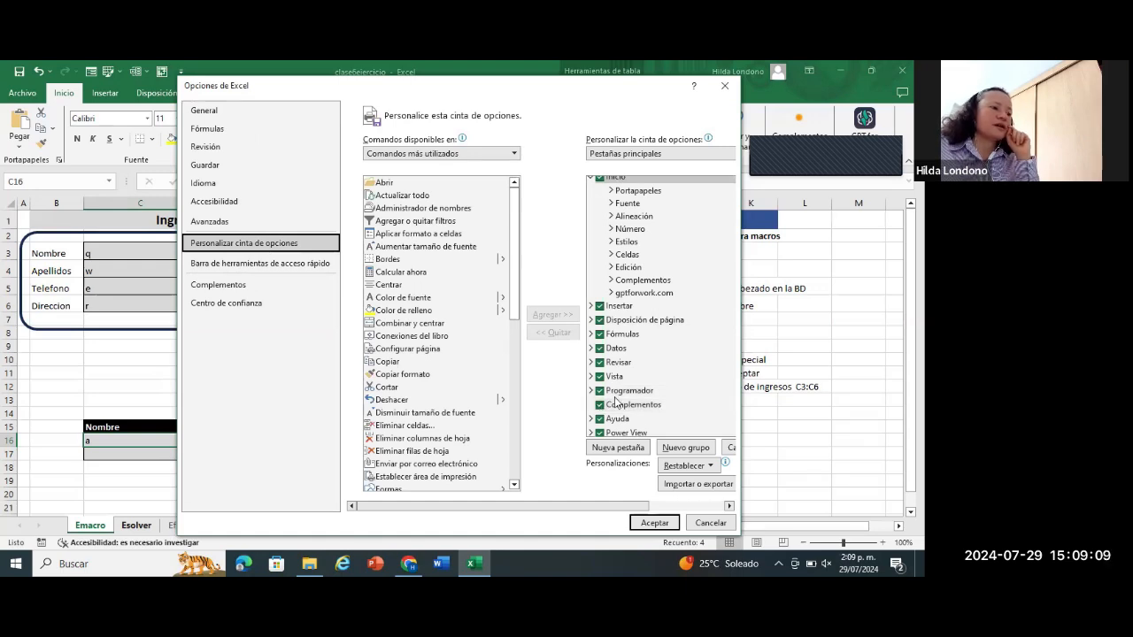
Step: Review the available Excel add-ins in the Complementos manager and accept the current selection
click(240, 289)
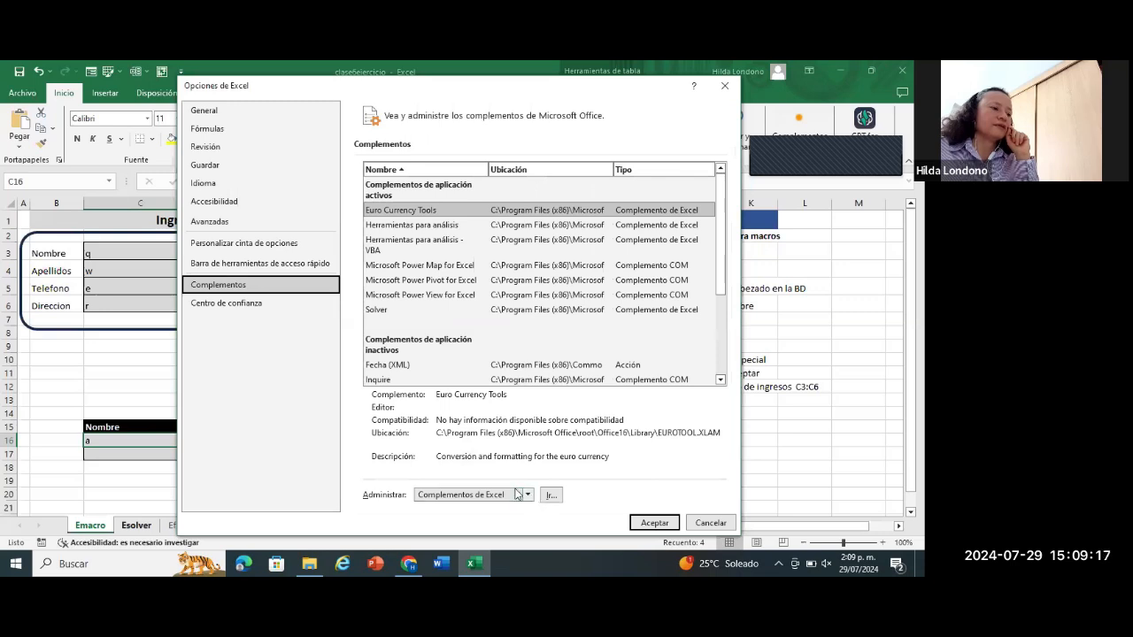
click(520, 495)
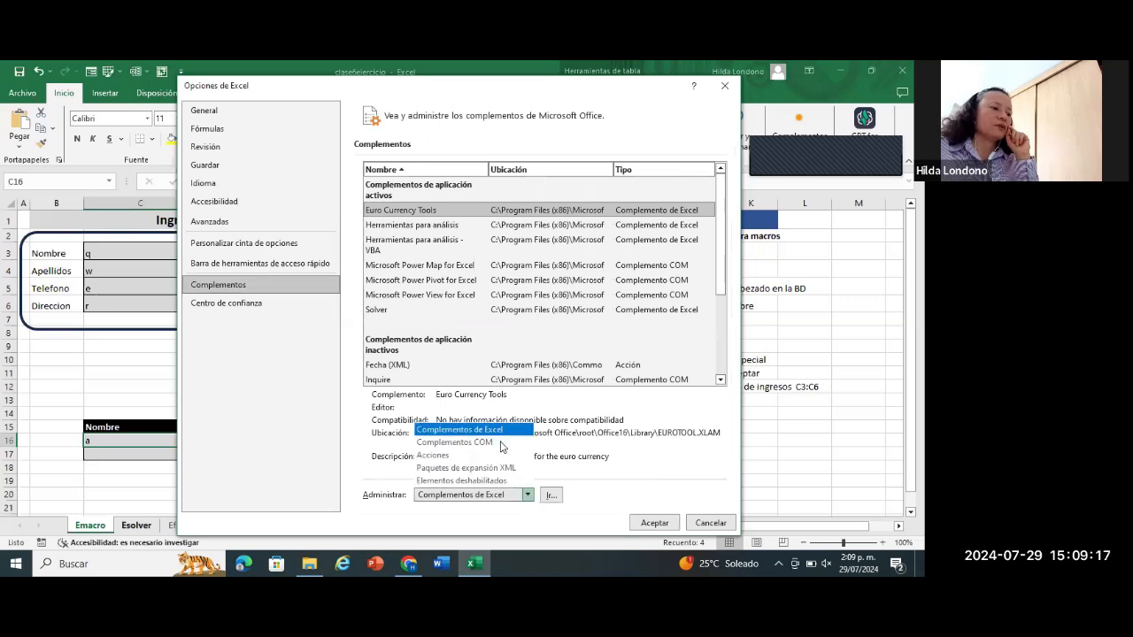
click(552, 496)
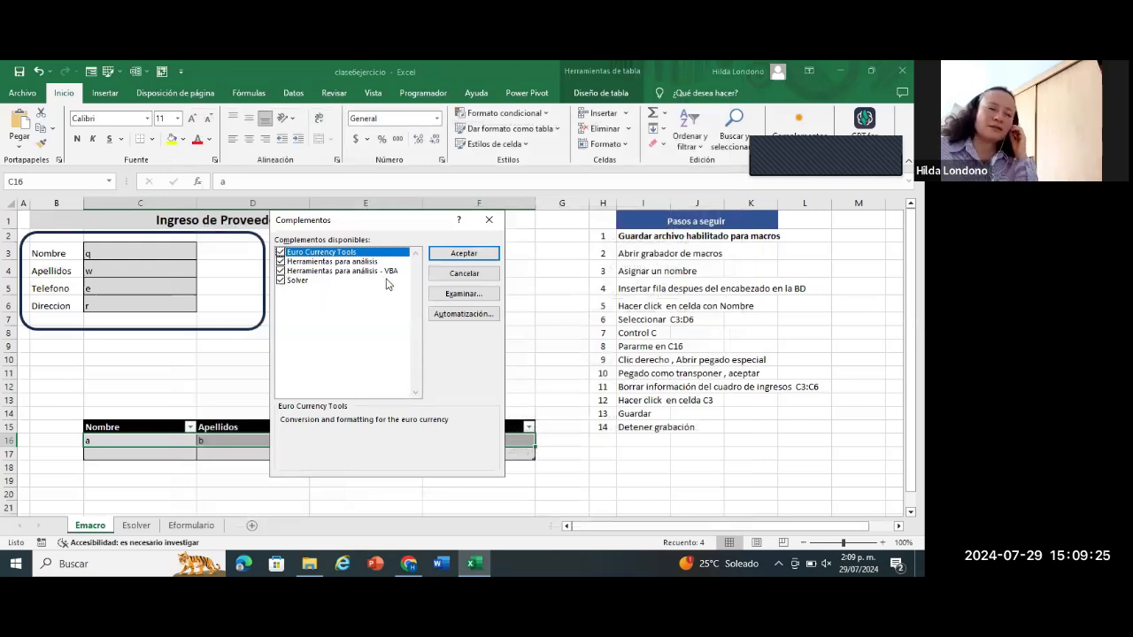
click(466, 254)
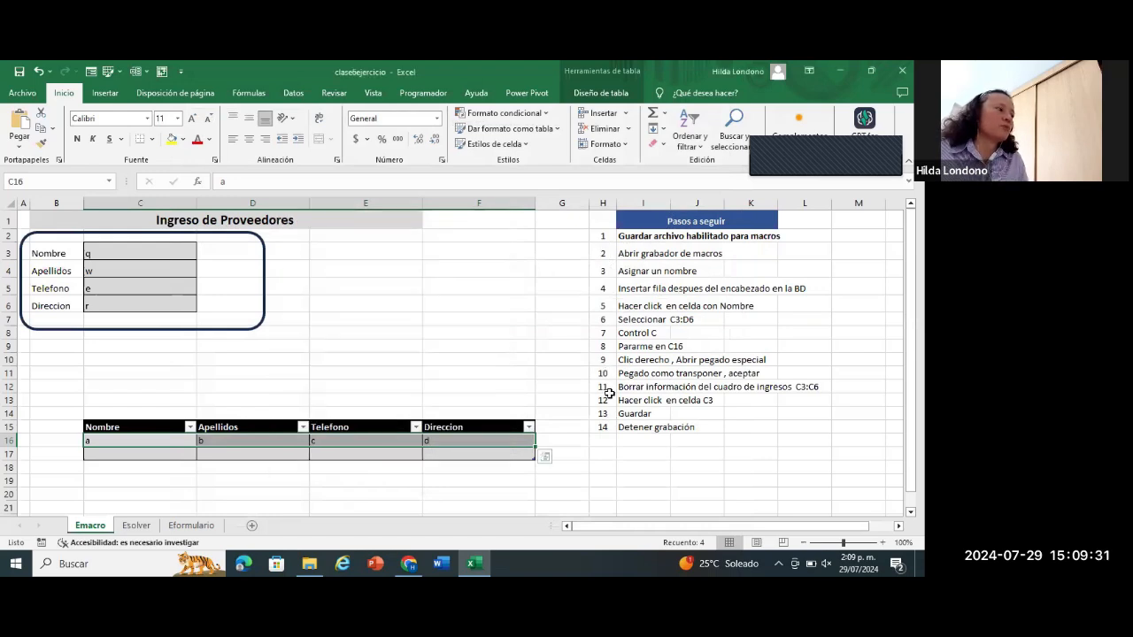
Step: Examine the Programador commands and the form and ActiveX controls that can be inserted
click(415, 93)
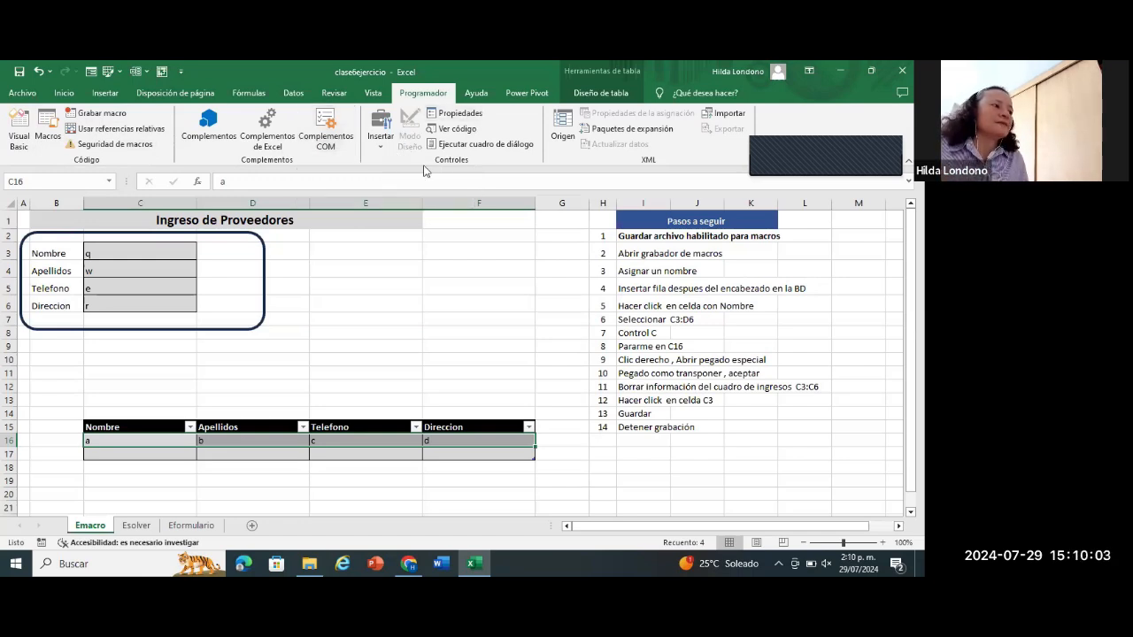
click(381, 147)
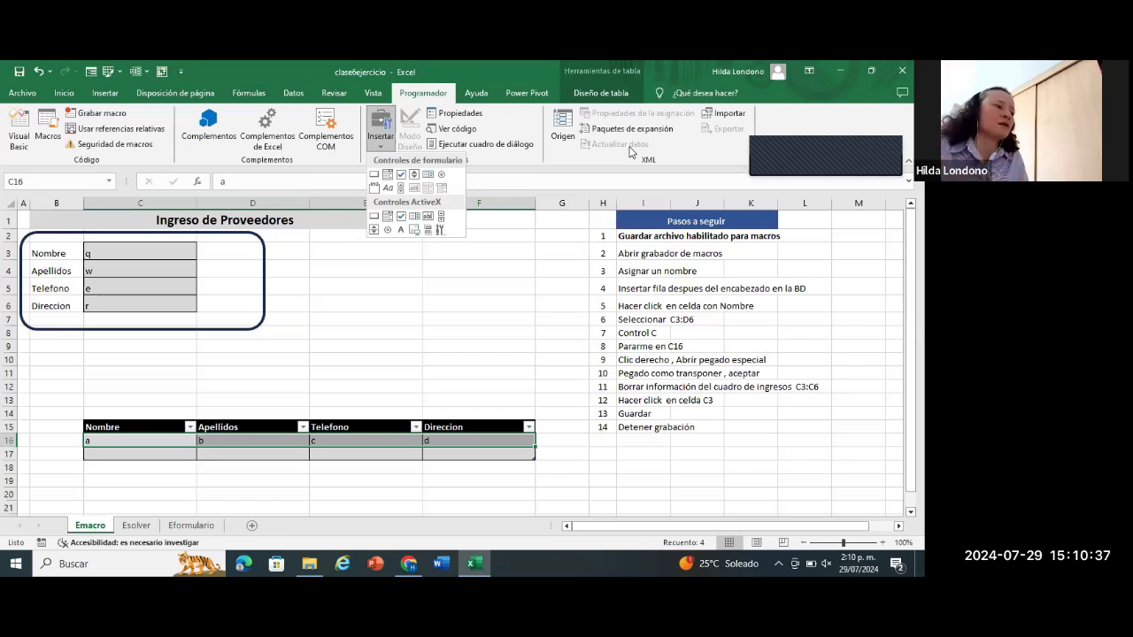
click(476, 261)
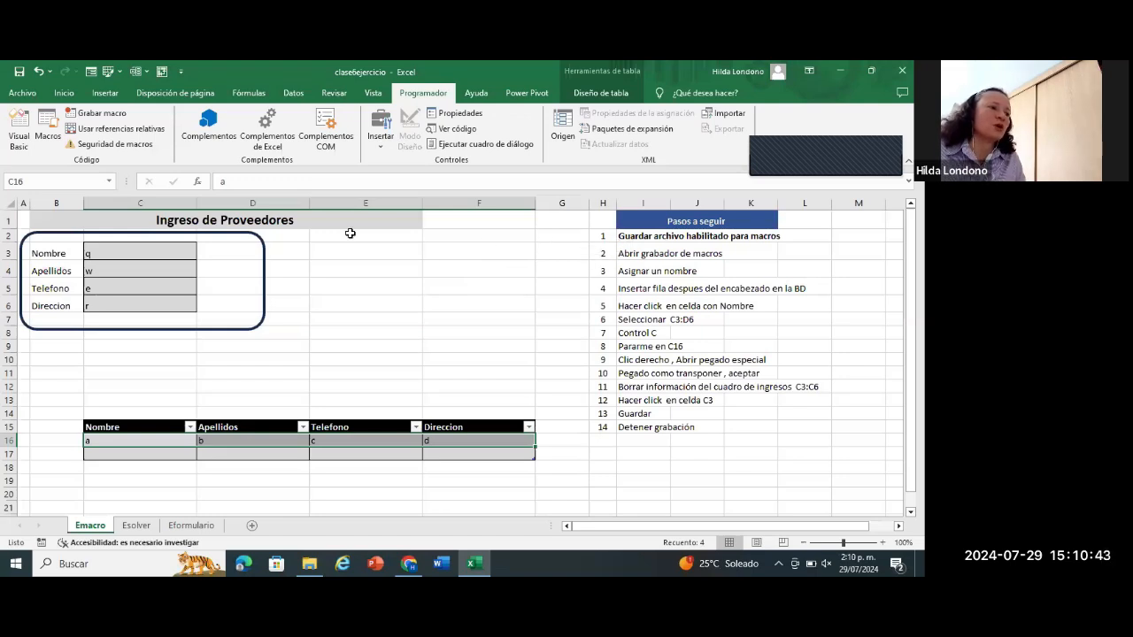
Step: Save the workbook to Escritorio as a macro-enabled workbook named "clase 6 ejercicio"
click(21, 93)
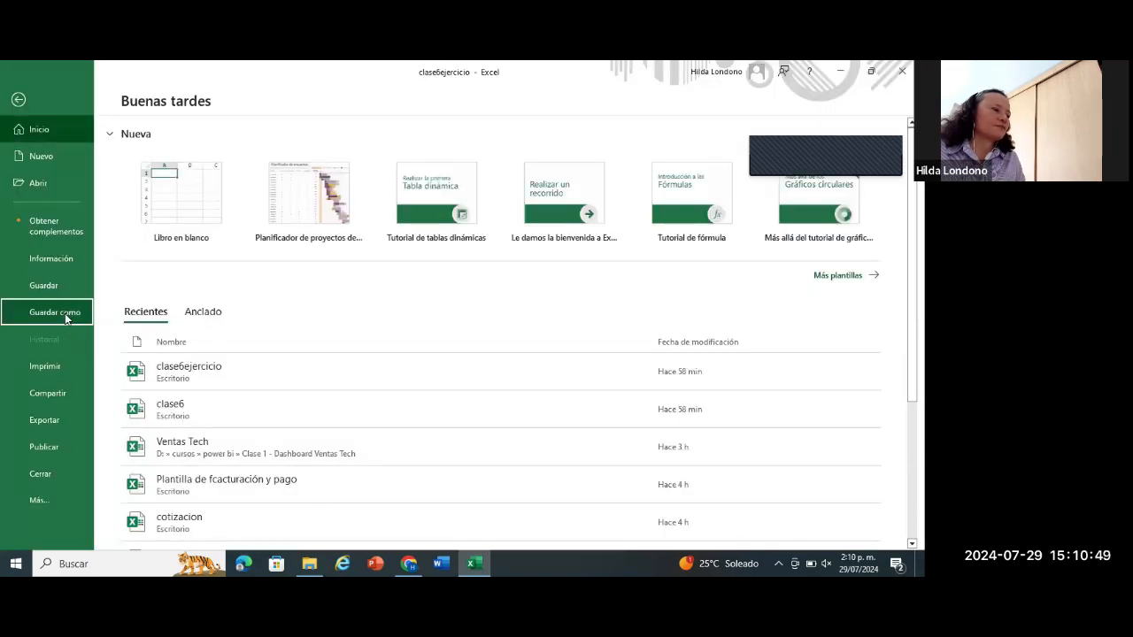
click(64, 316)
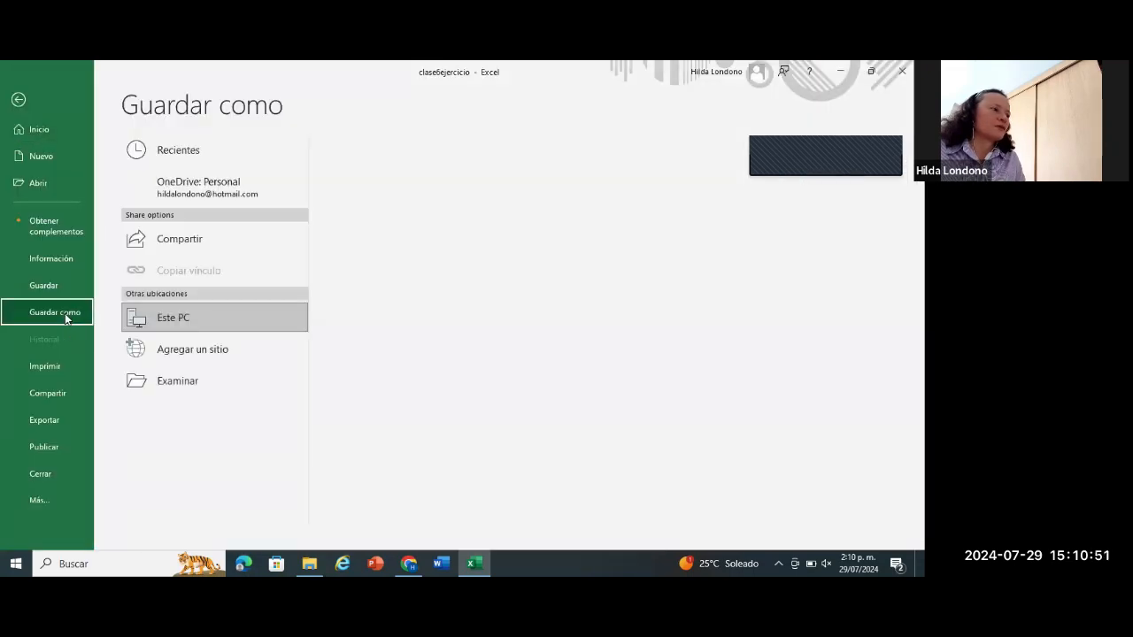
click(405, 218)
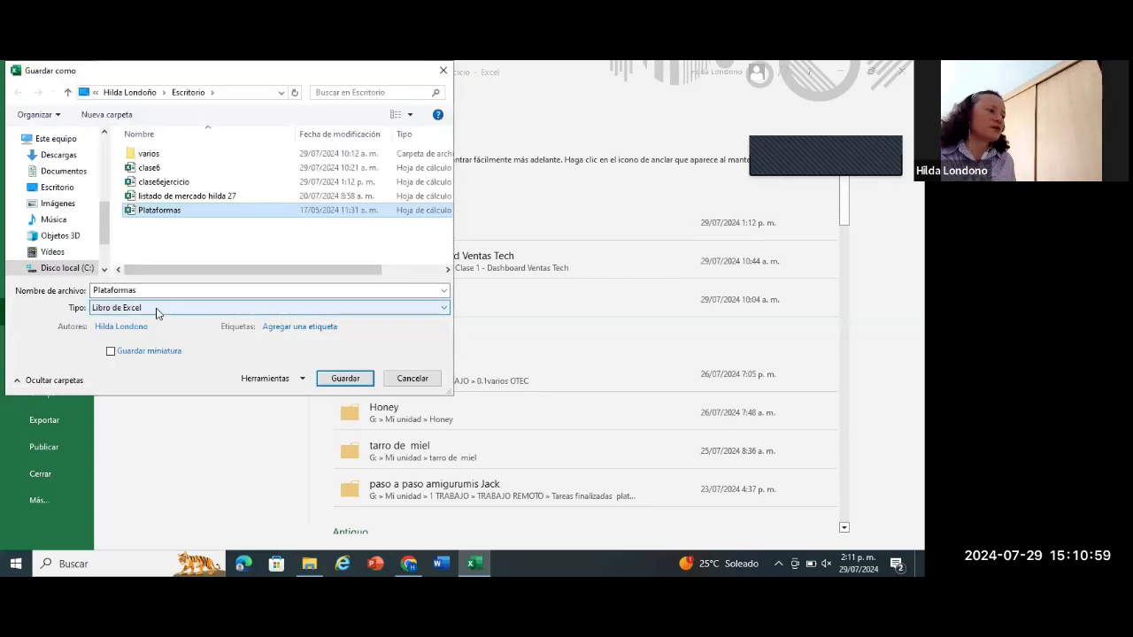
click(156, 309)
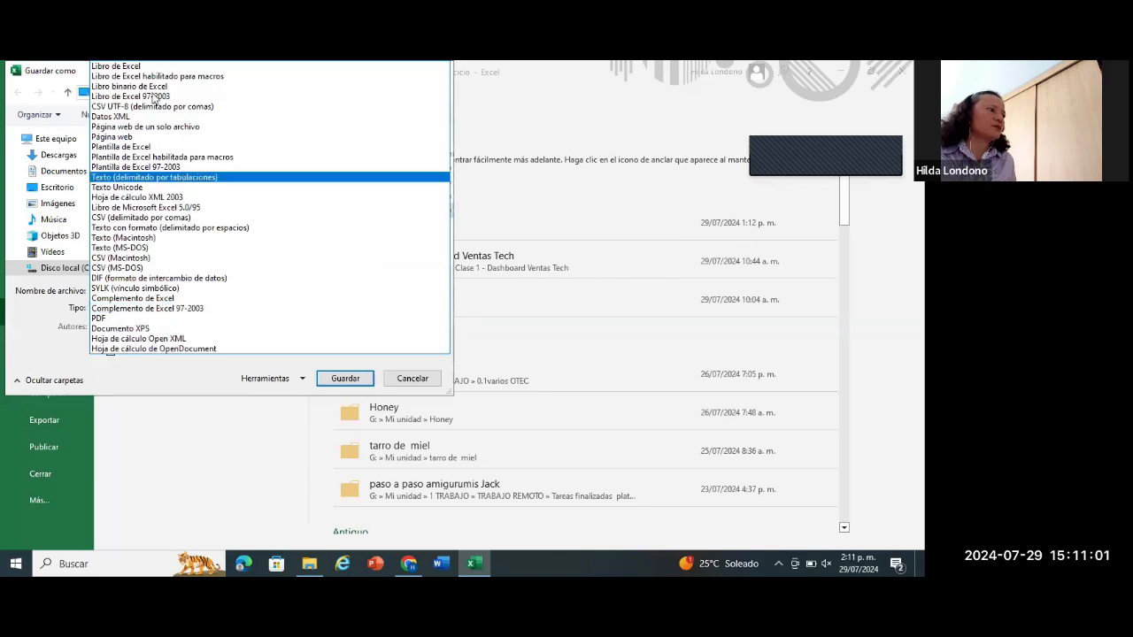
click(219, 80)
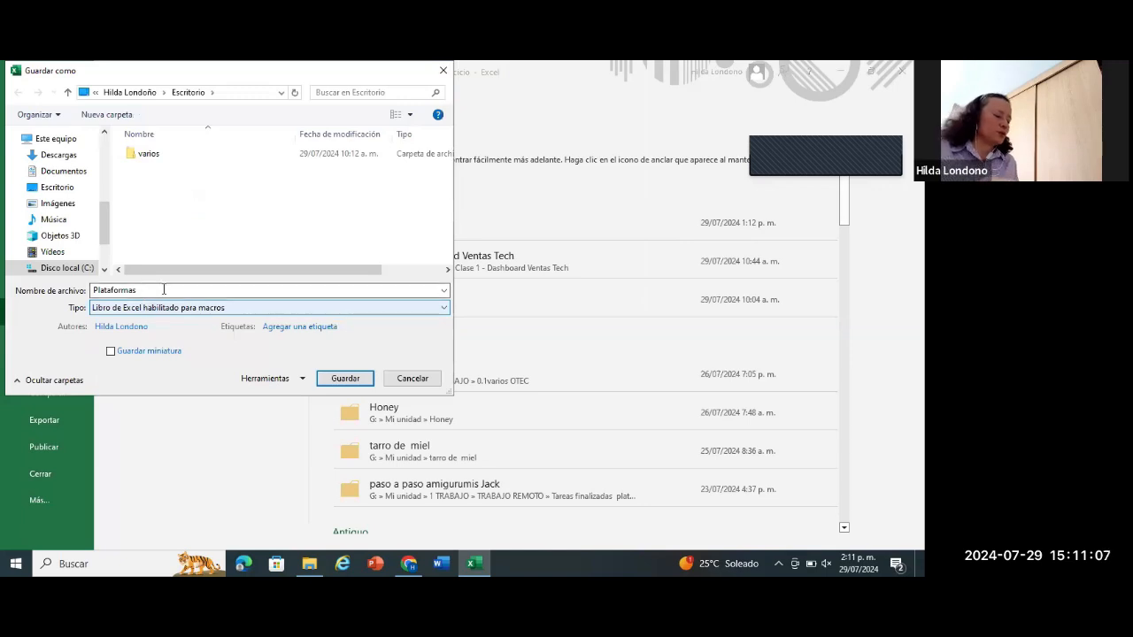
click(163, 290)
text(c)
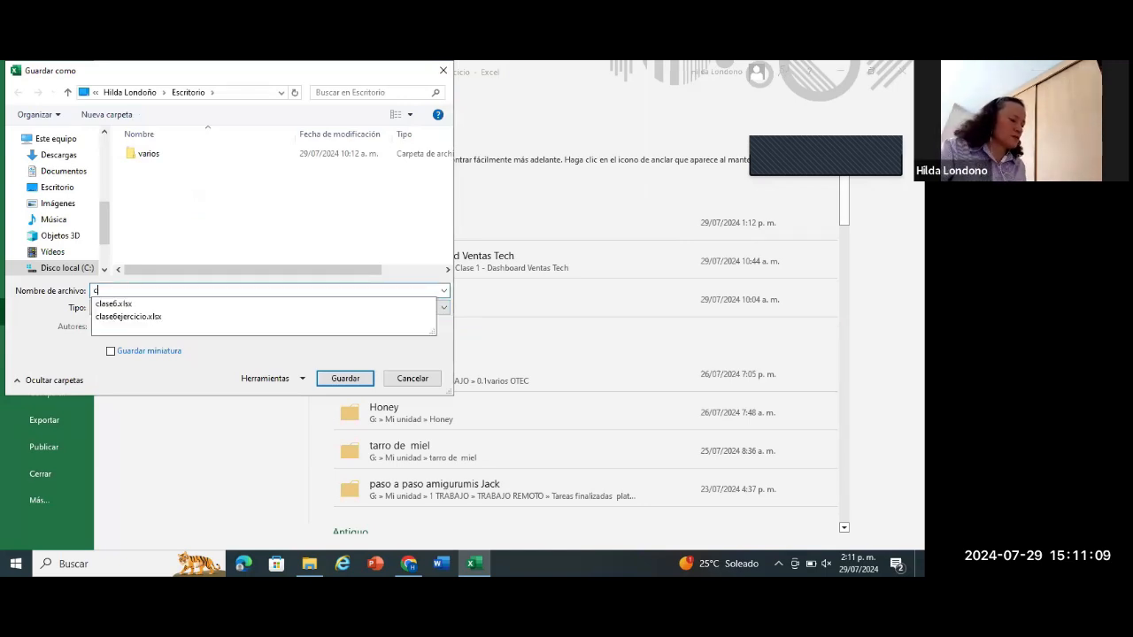
text(lase 6 ejercicio)
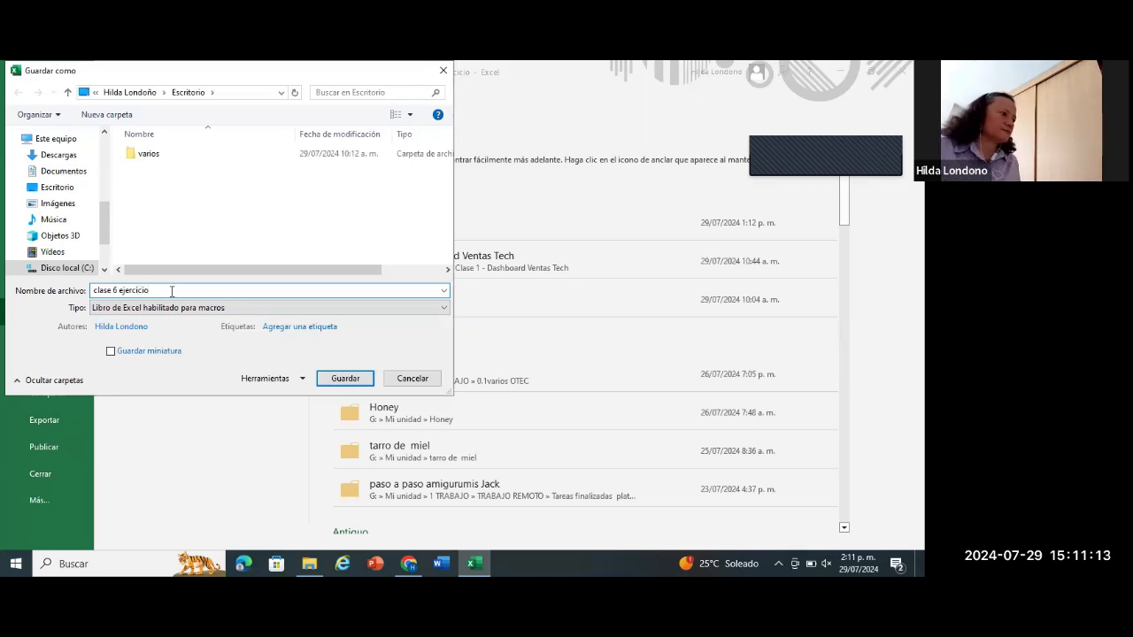
click(345, 378)
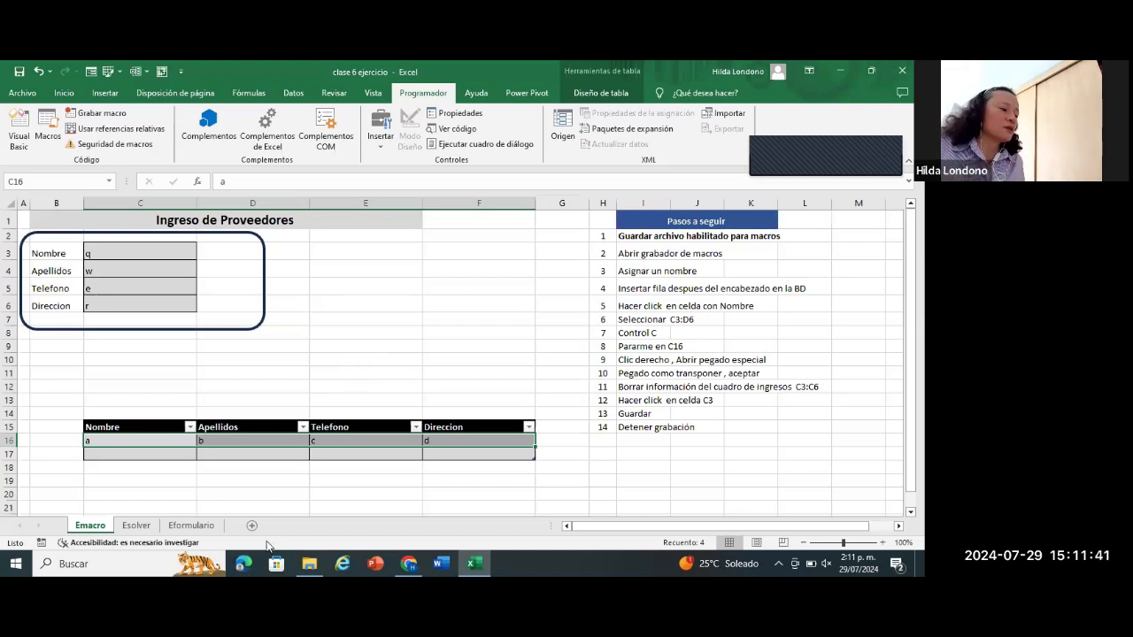
Step: In File Explorer, examine the security unblock option in the properties of "clase6 ejercicioemail" in Descargas, and close them without changes
click(309, 563)
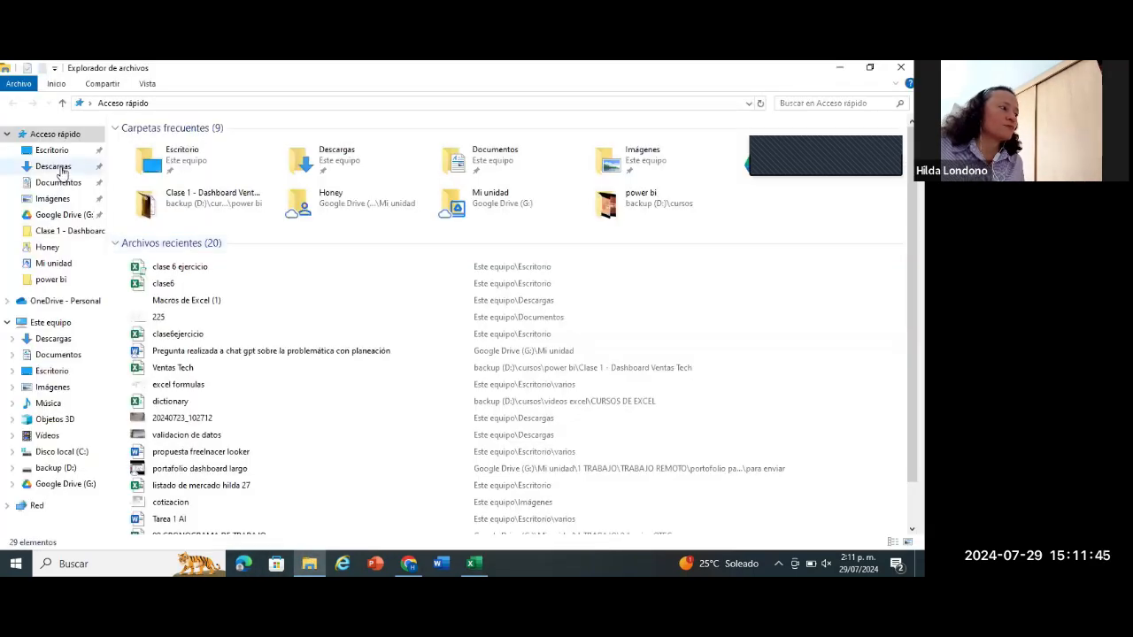
click(61, 168)
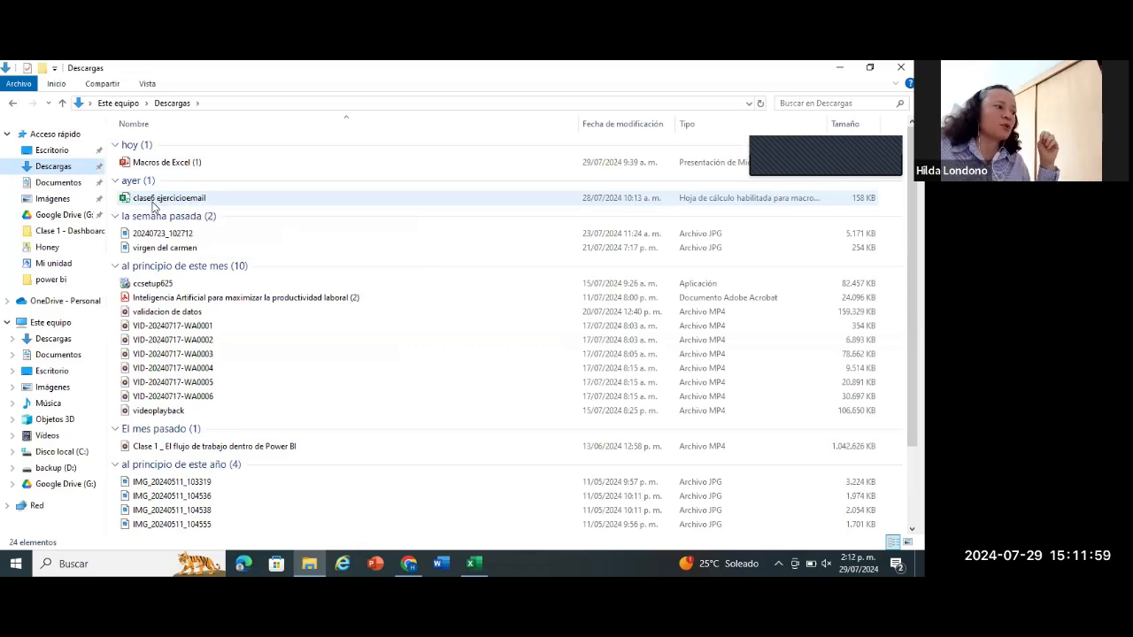
click(178, 203)
double_click(178, 203)
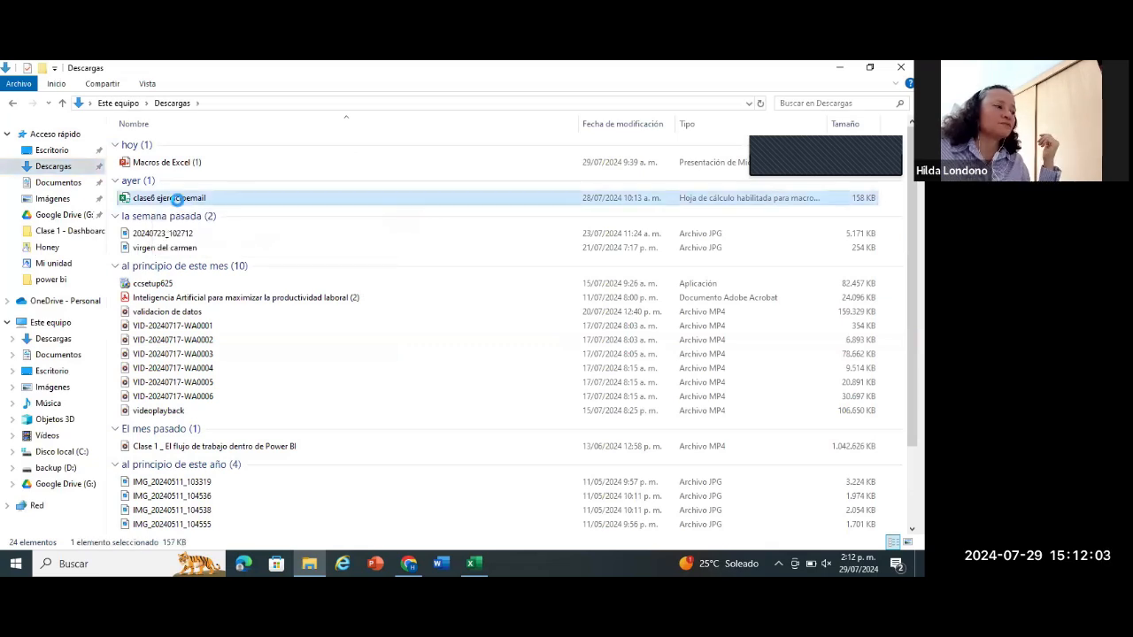
right_click(178, 200)
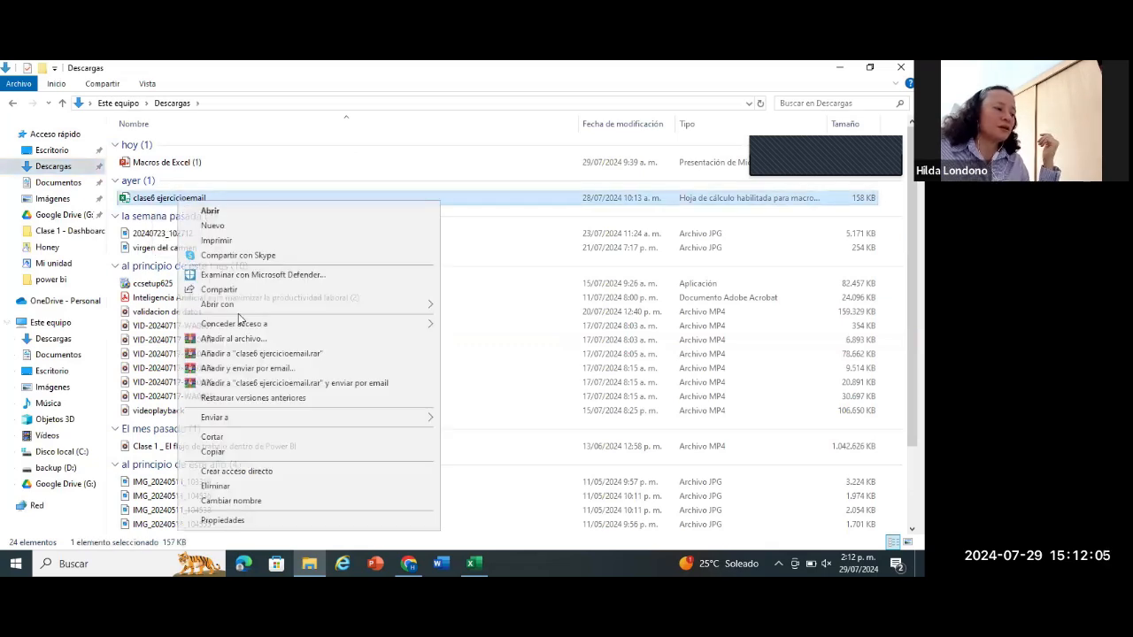
click(247, 524)
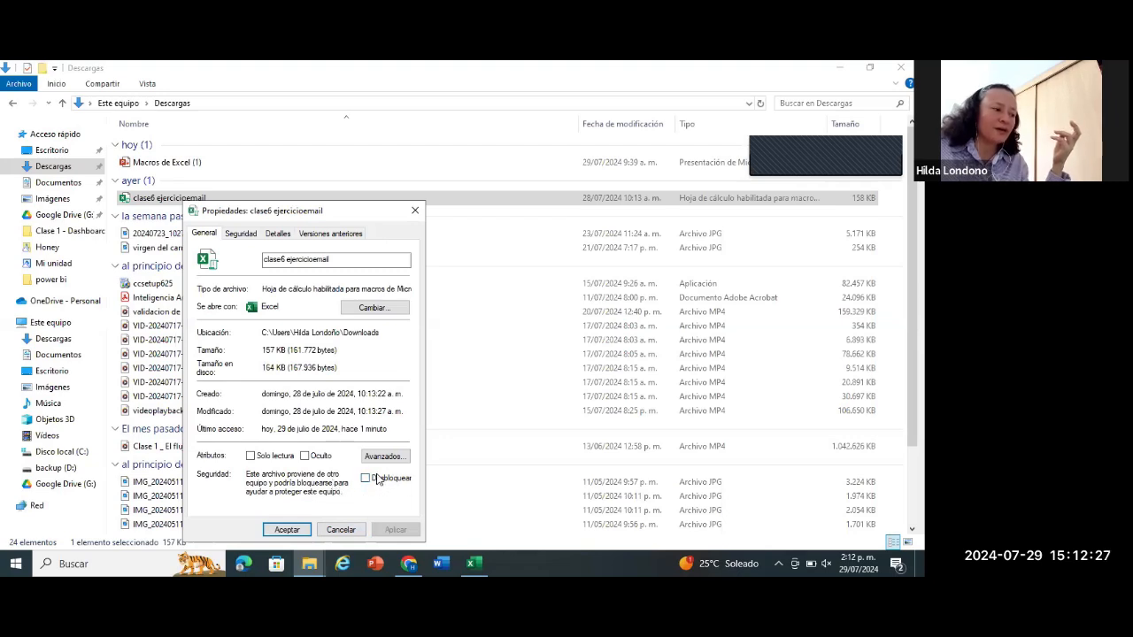
click(341, 529)
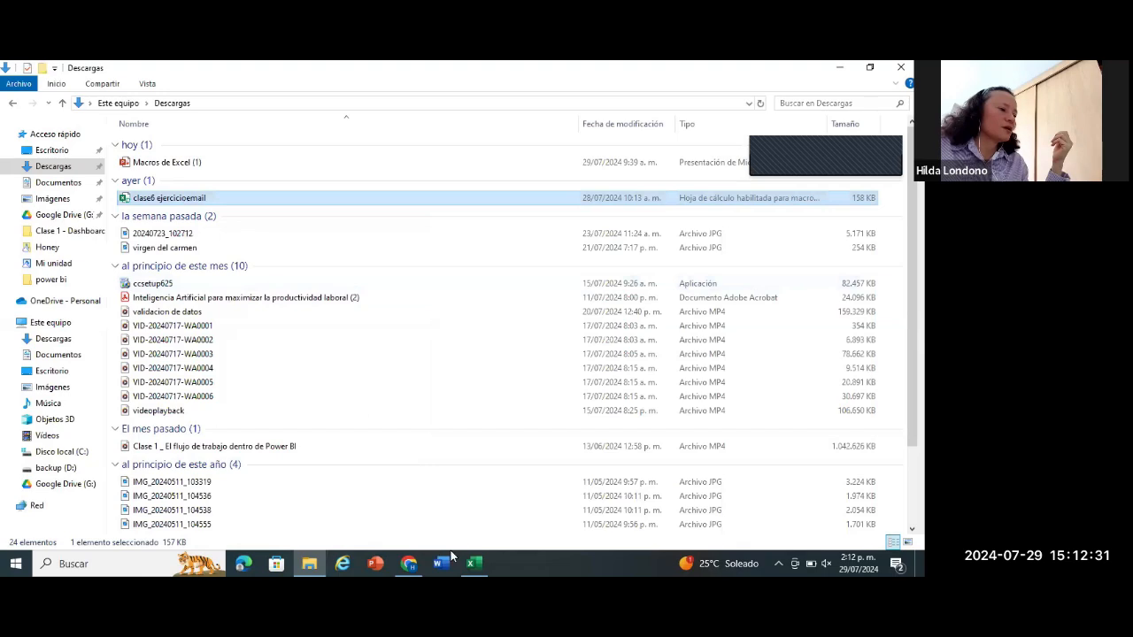
Step: Return to the "clase 6 ejercicio" workbook in Excel and point out the first entries of the "Pasos a seguir" list
click(464, 562)
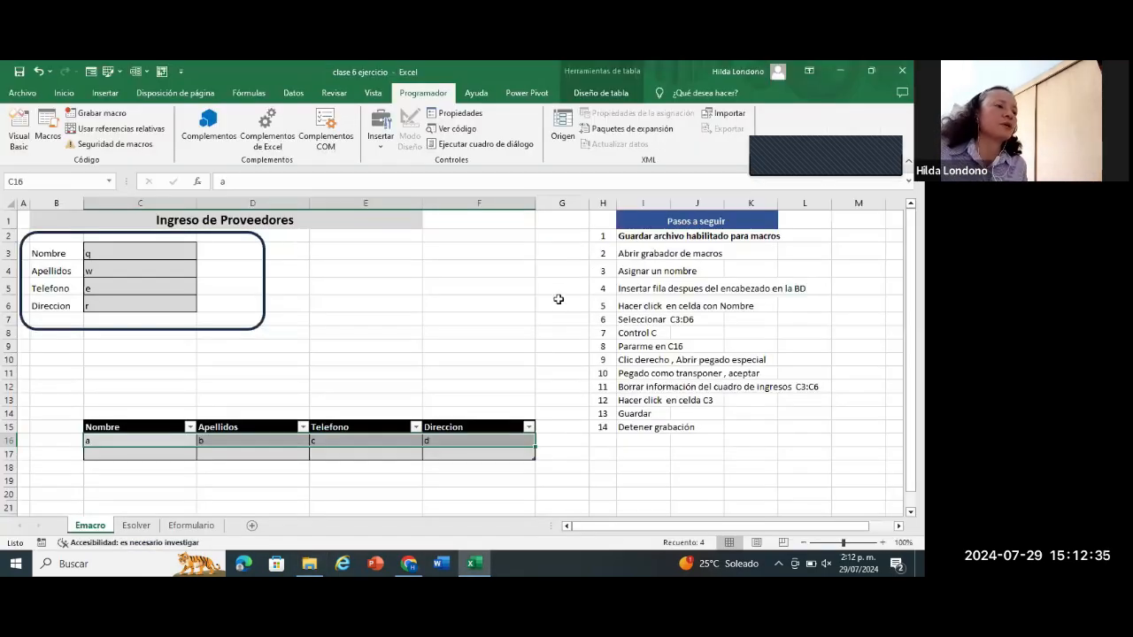
click(640, 237)
click(625, 256)
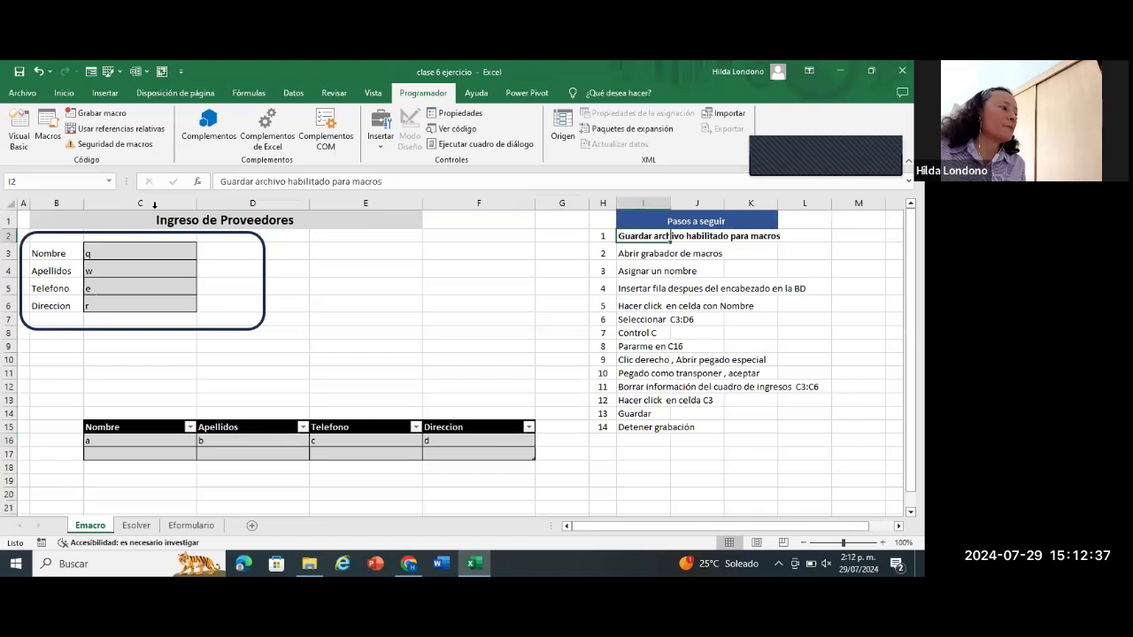
Step: Start recording a macro named "ingreso", stored in Este libro
click(105, 118)
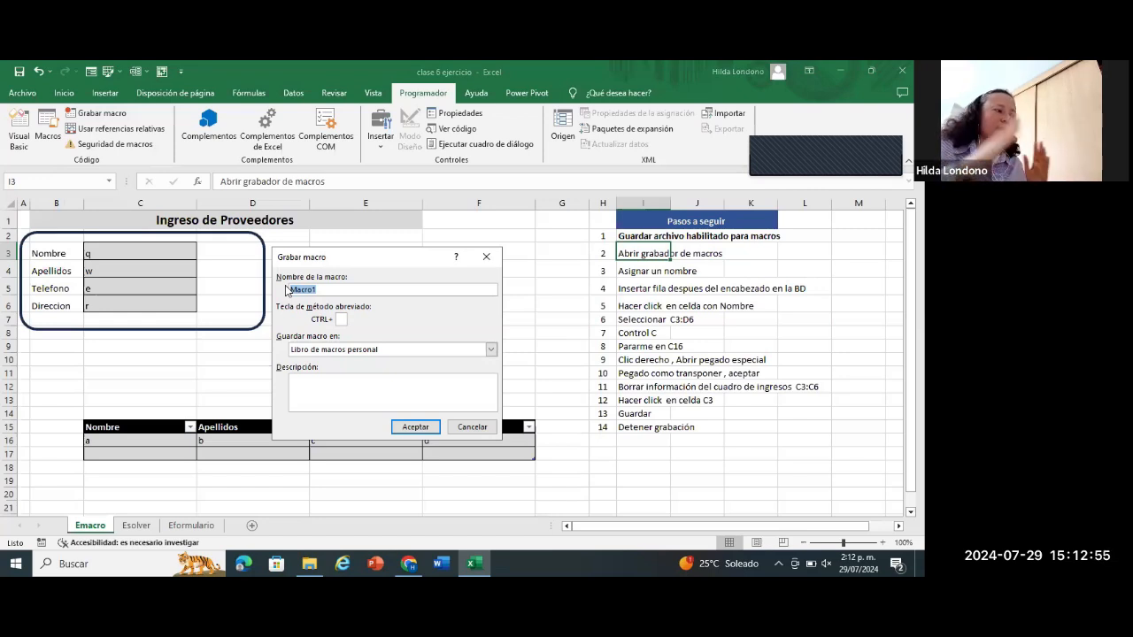
text(ingreso)
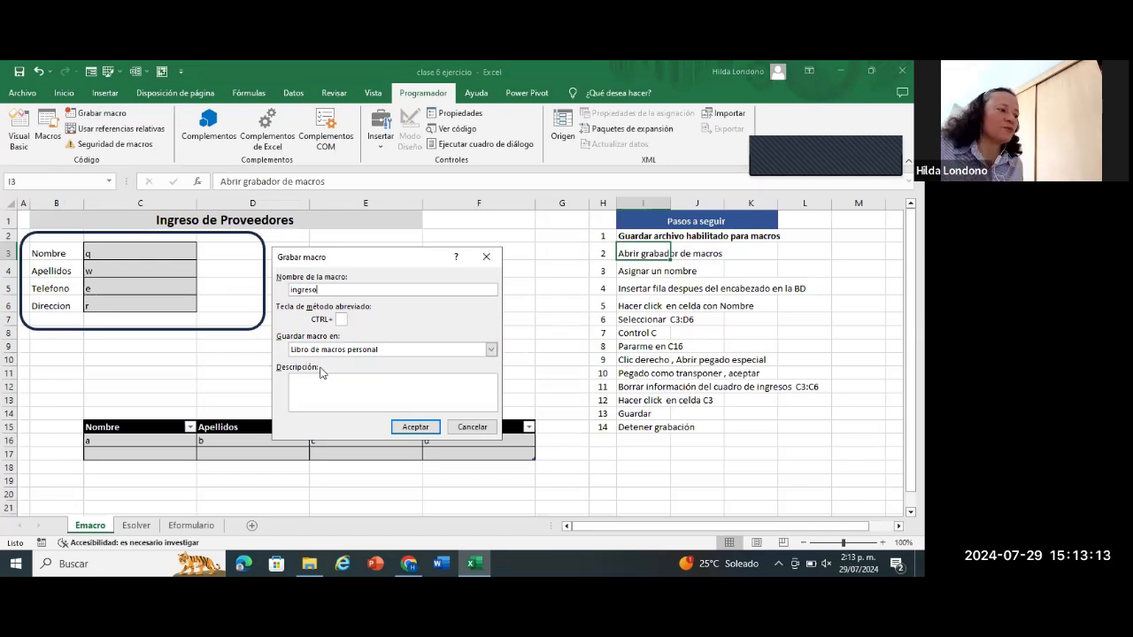
click(491, 350)
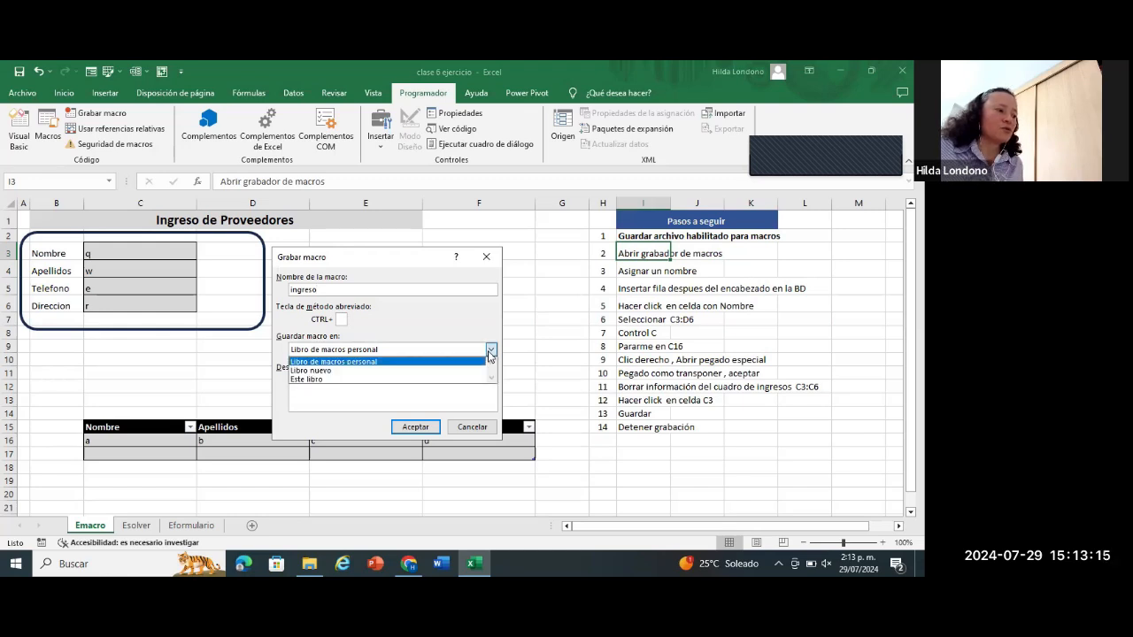
click(313, 380)
click(320, 381)
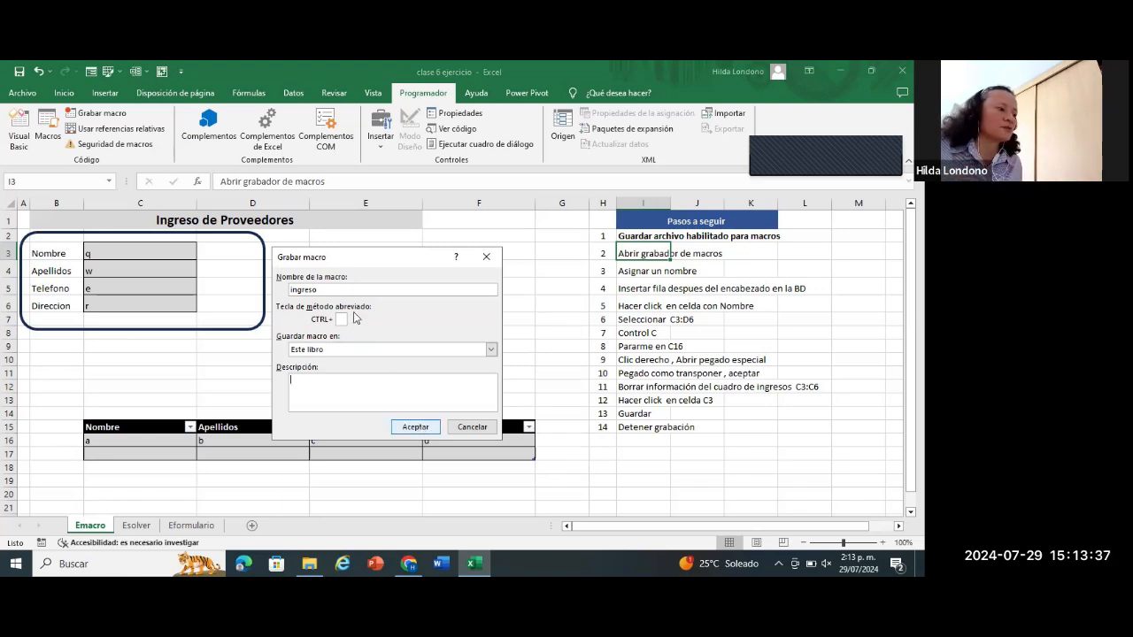
click(415, 427)
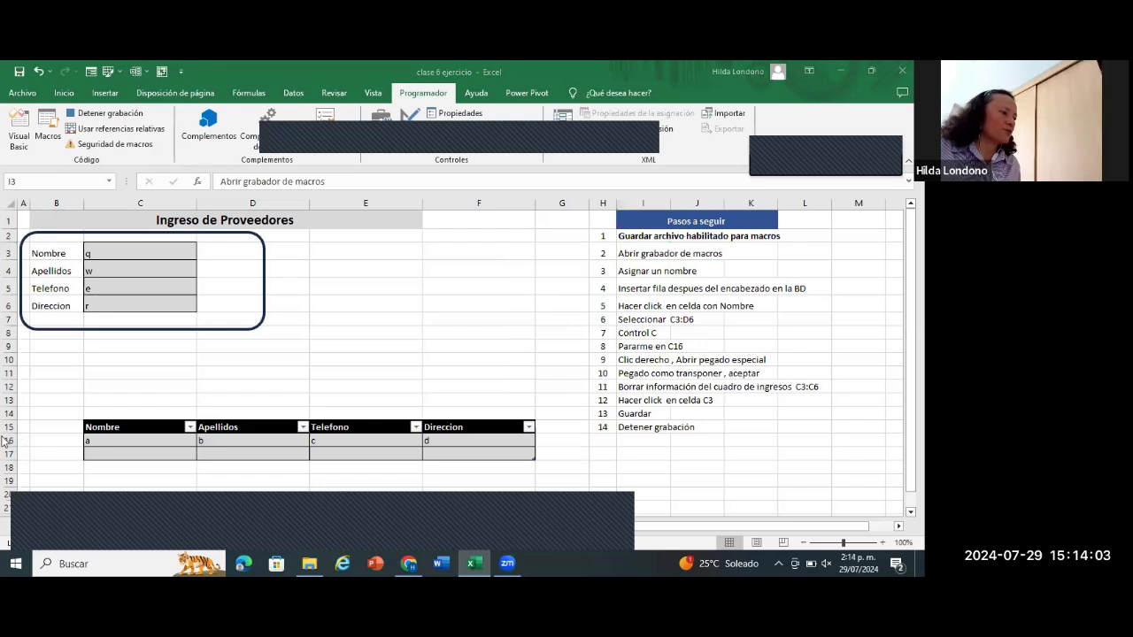
Step: Insert a new row at row 16, directly below the supplier table's header
click(10, 440)
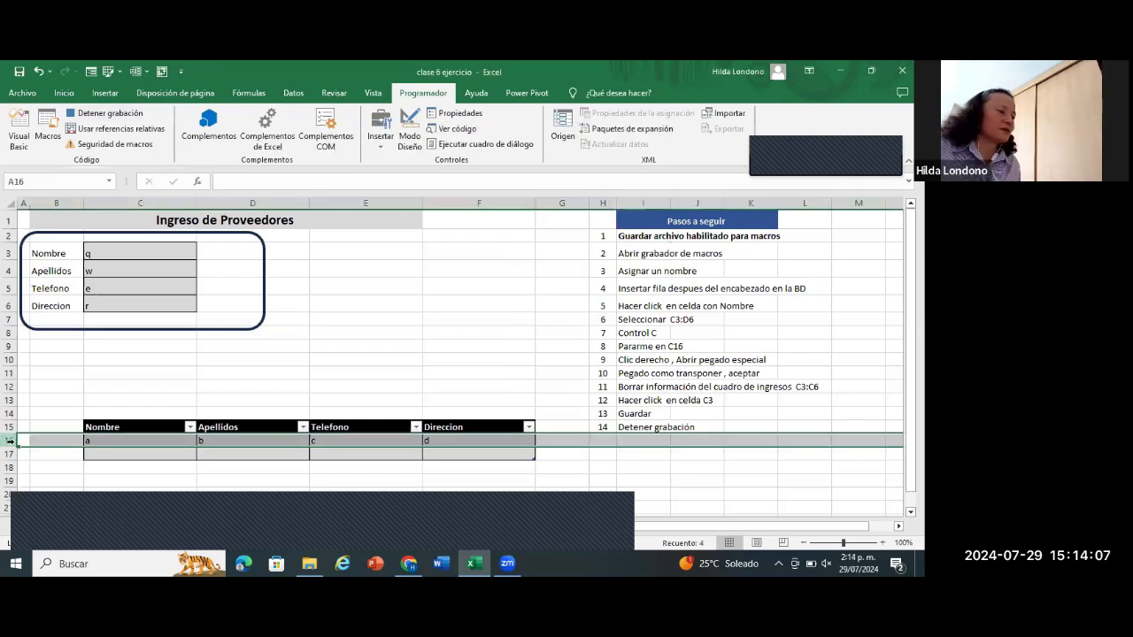
right_click(10, 440)
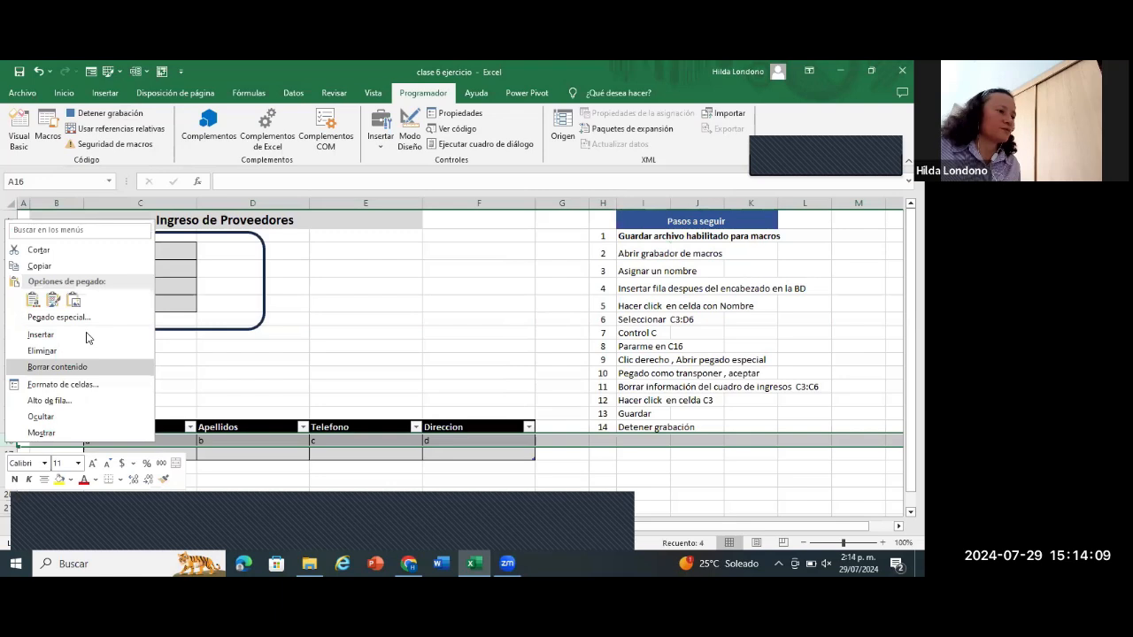
click(85, 335)
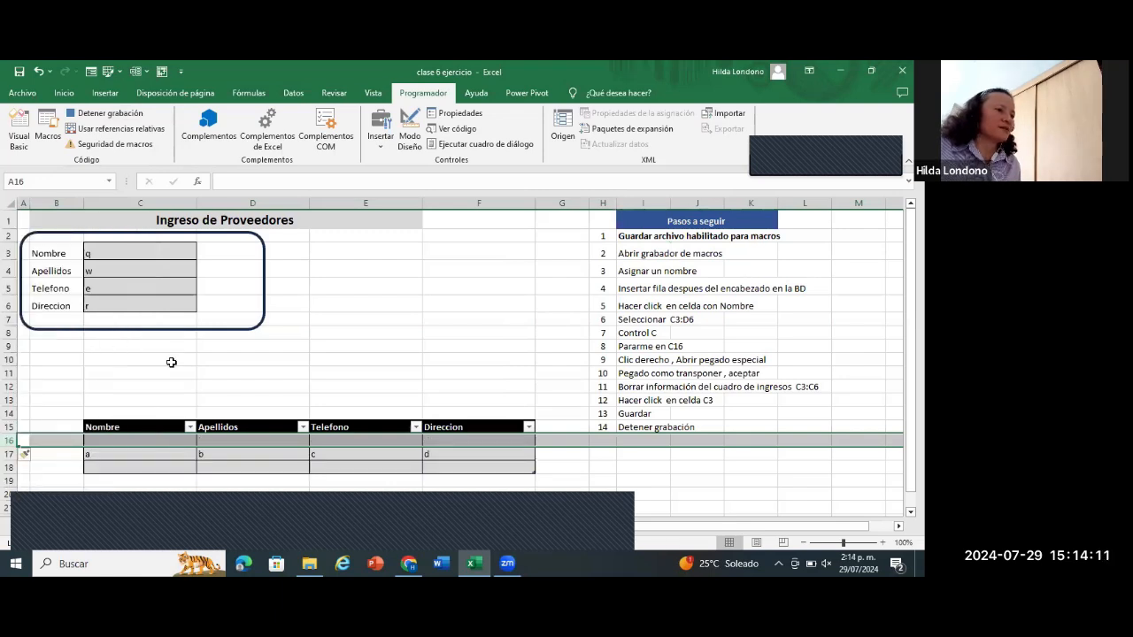
Step: Copy the form entries in C3:C6 and paste them transposed into the supplier table starting at C16
click(74, 253)
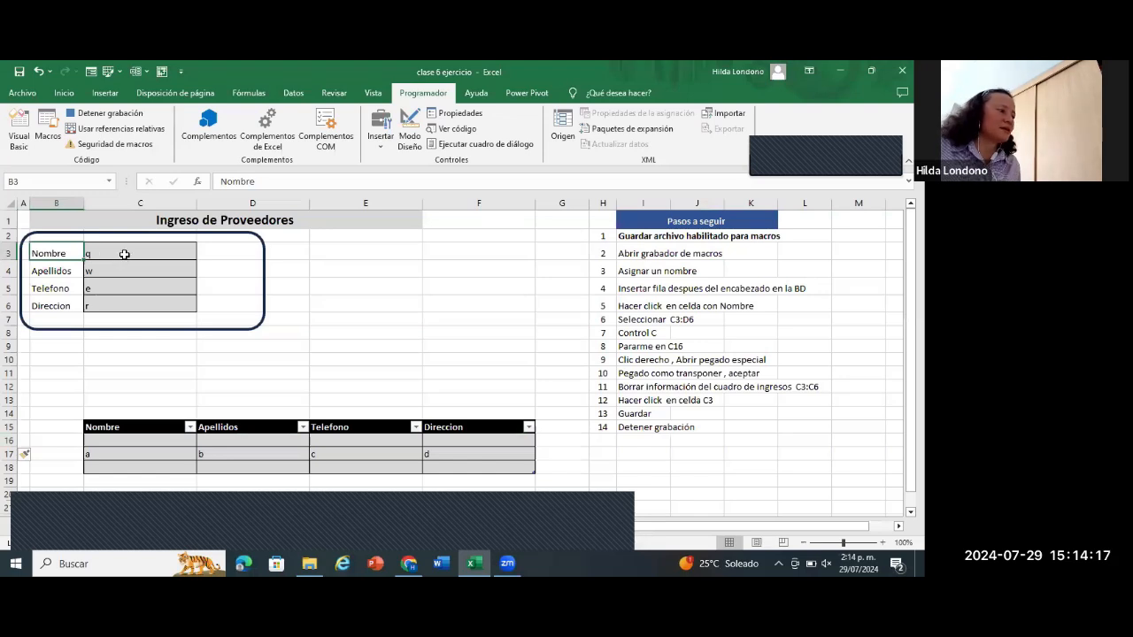
drag(125, 258, 125, 302)
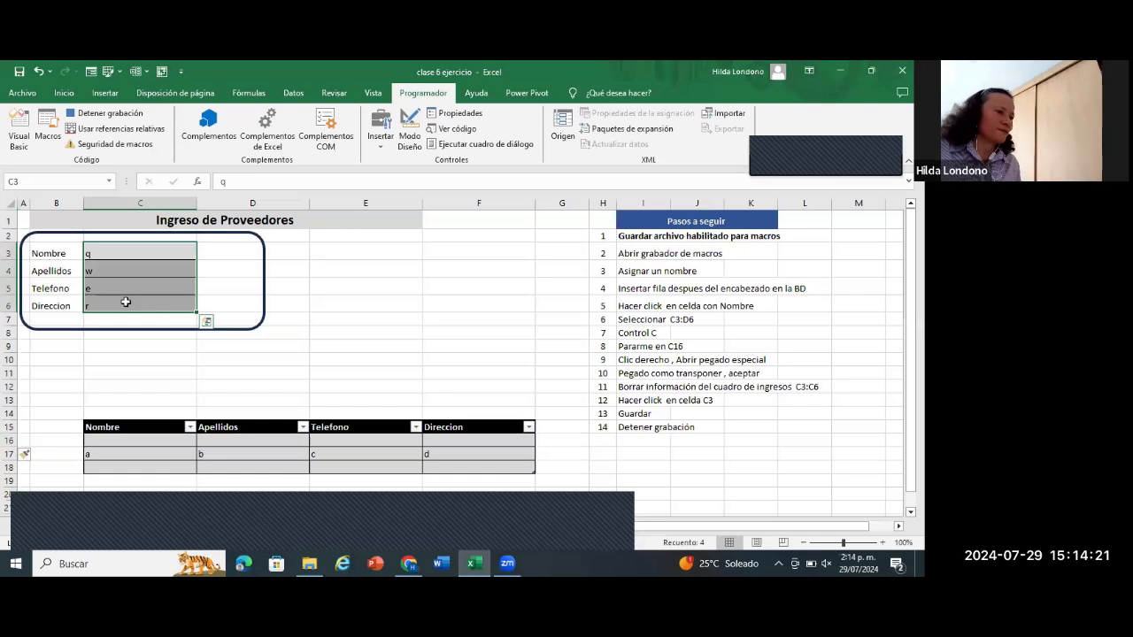
key(ctrl+c)
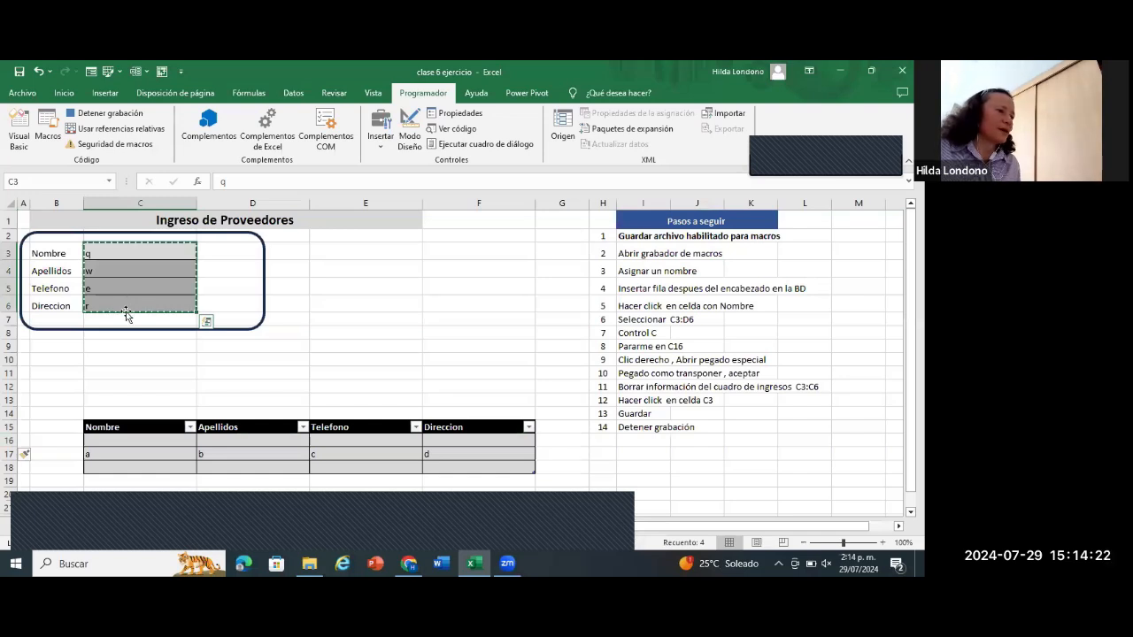
click(105, 439)
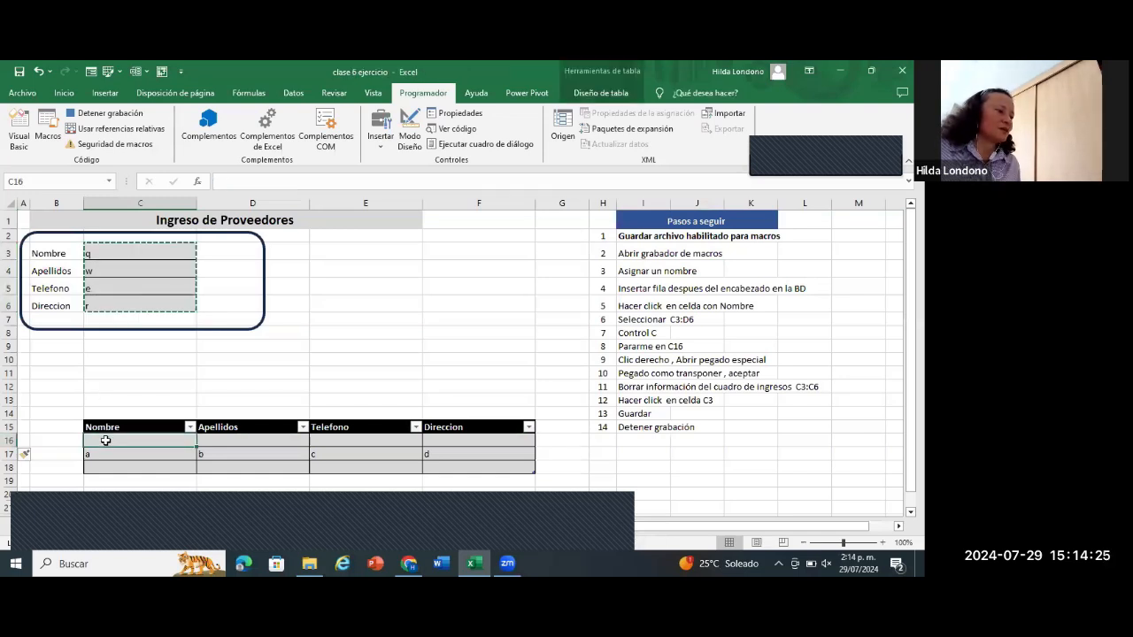
right_click(106, 440)
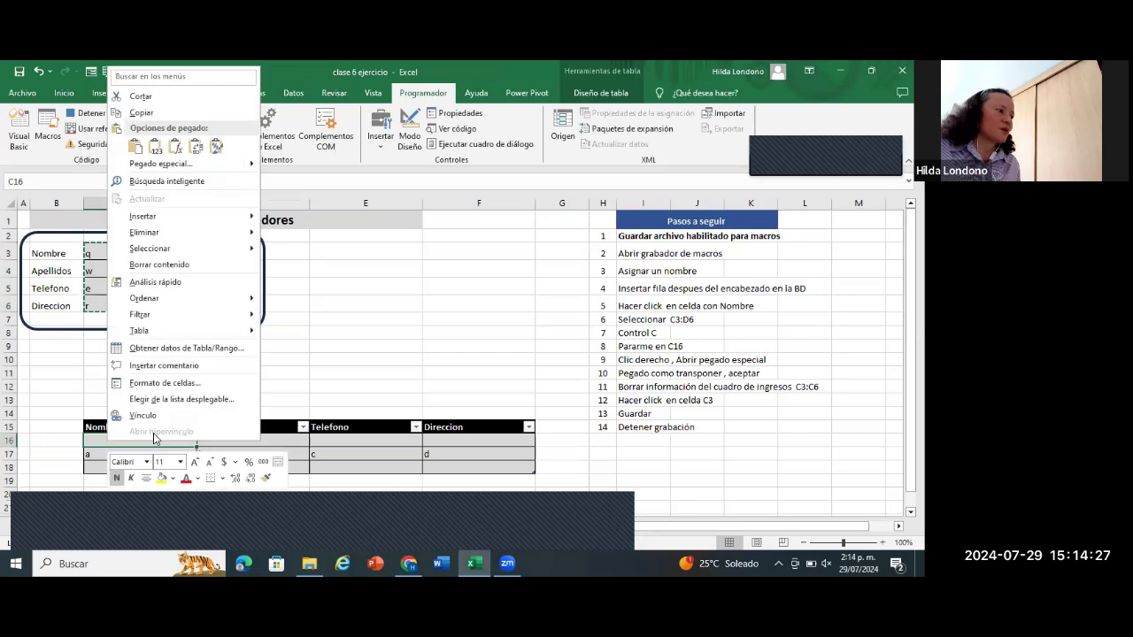
click(245, 164)
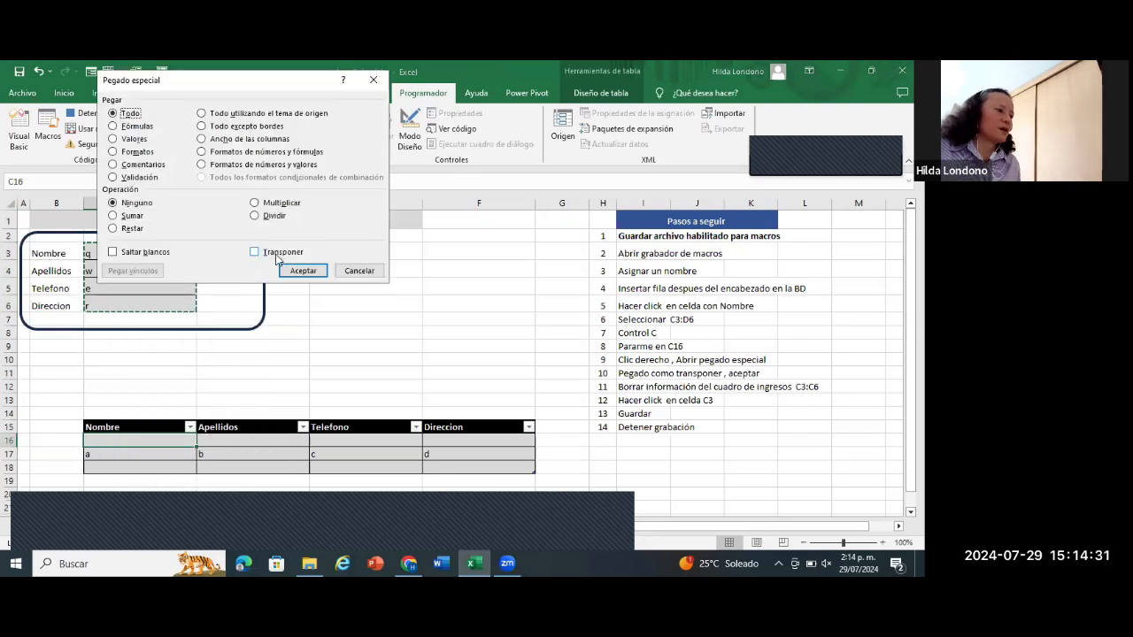
click(255, 253)
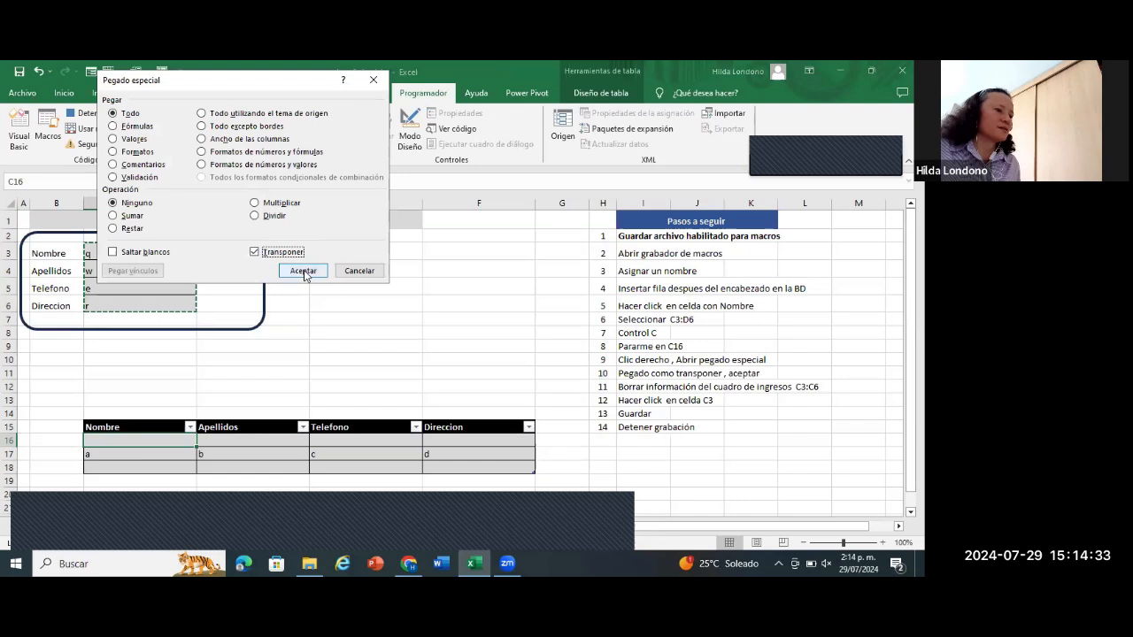
click(302, 270)
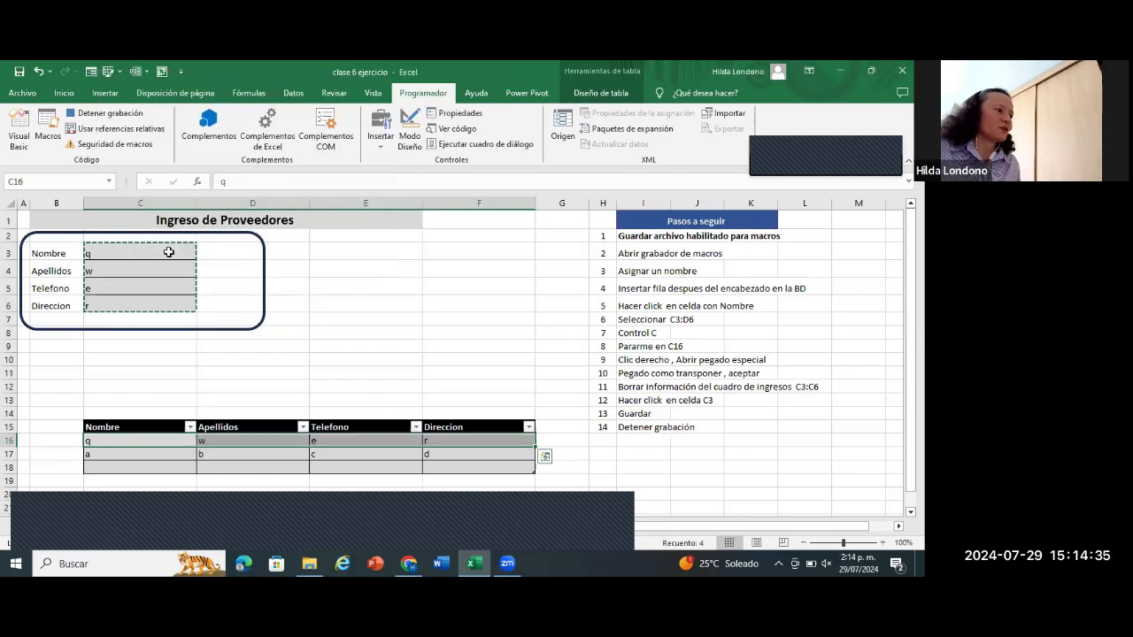
Step: Clear the form entries in C3:C6 and select the Nombre entry cell C3
drag(164, 284, 163, 300)
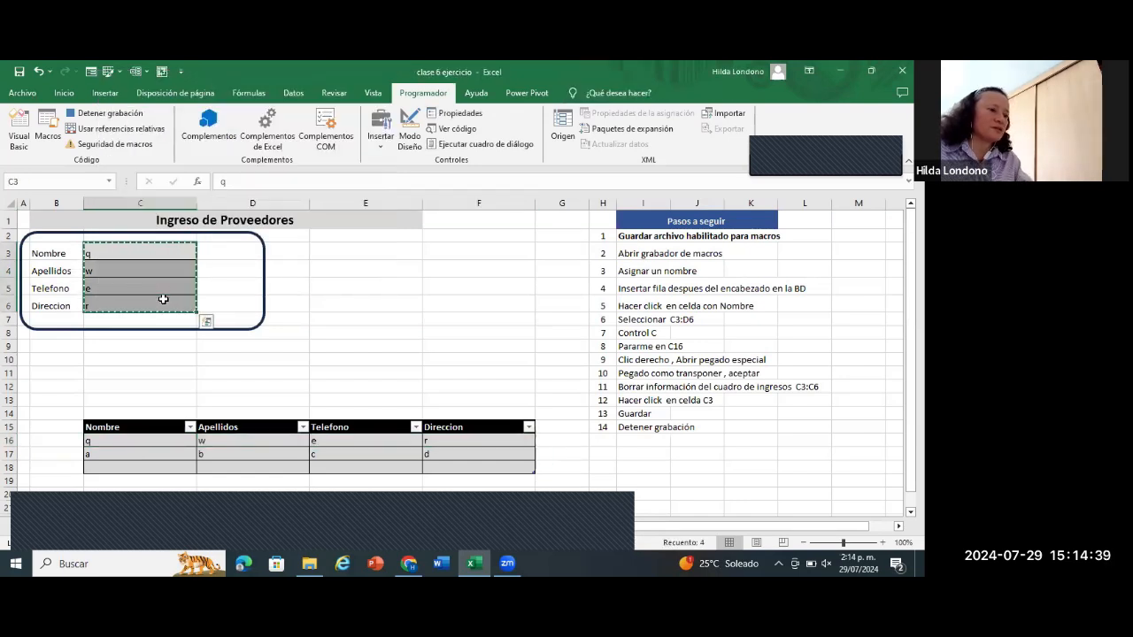
key(Delete)
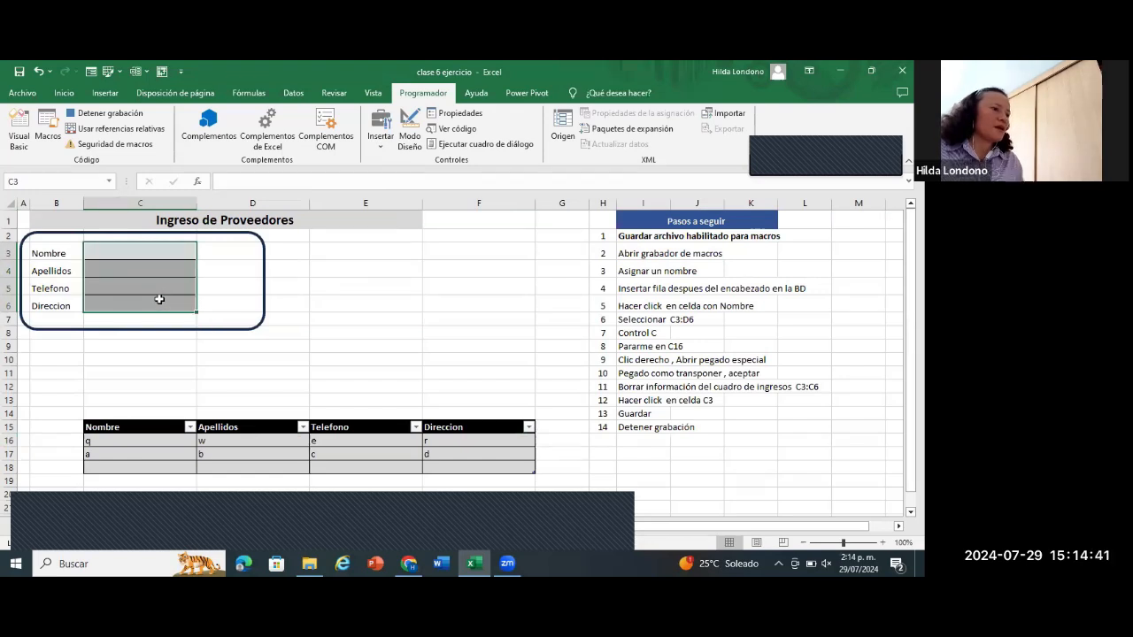
click(142, 250)
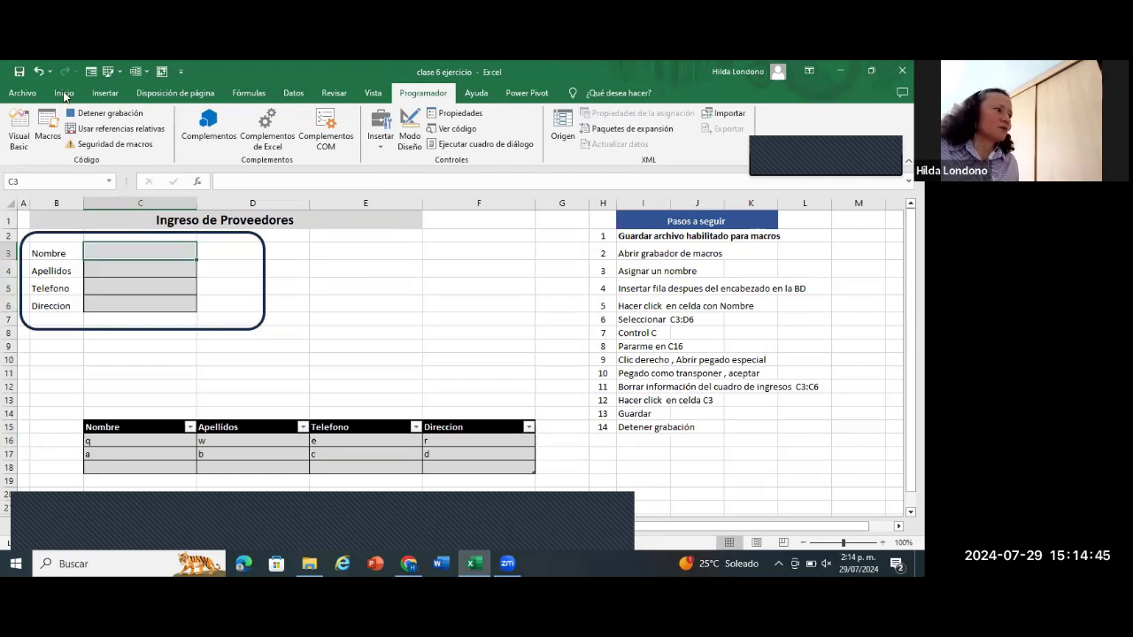
Step: Save the workbook and stop the macro recording
click(19, 71)
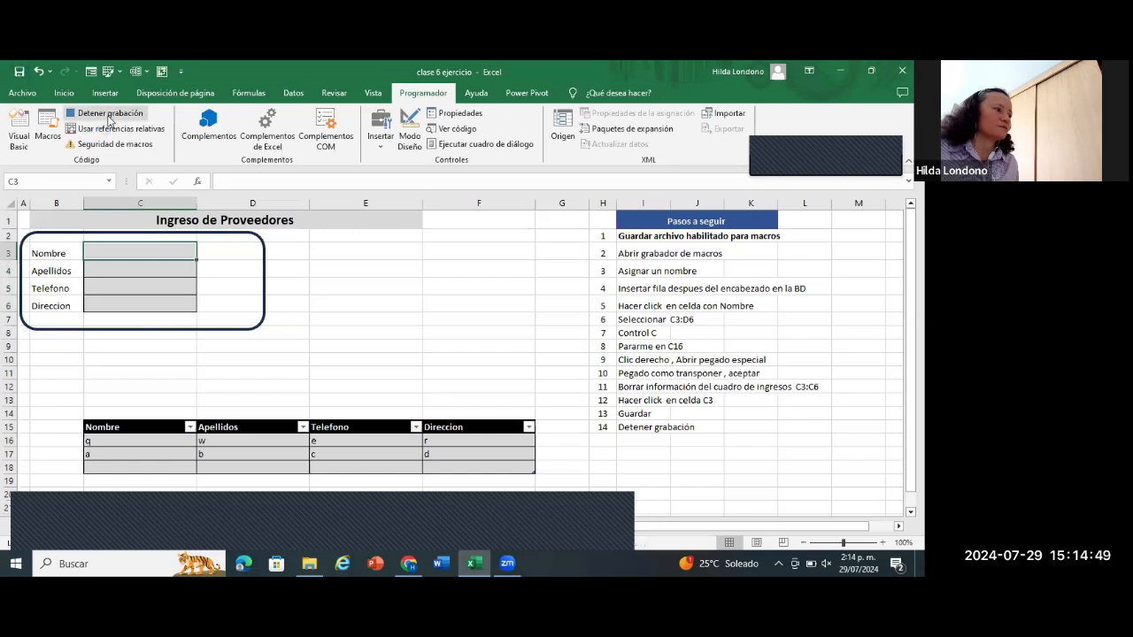
click(109, 115)
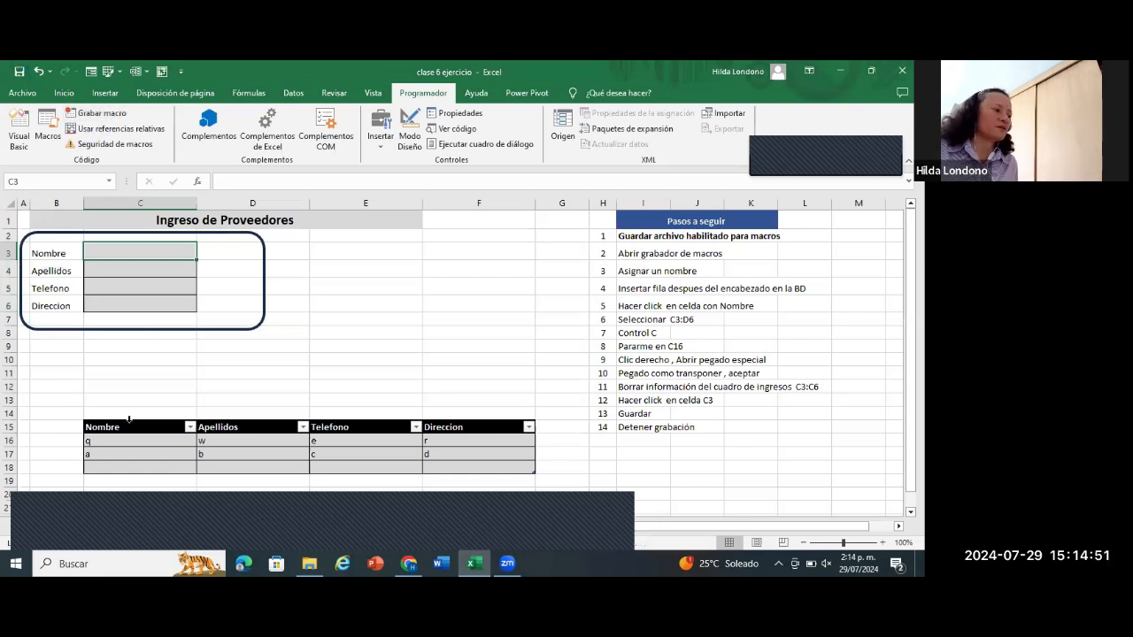
Step: Check the macro list for "ingreso", and examine its recorded code in Módulo1 of the Visual Basic editor before returning to the worksheet
click(47, 121)
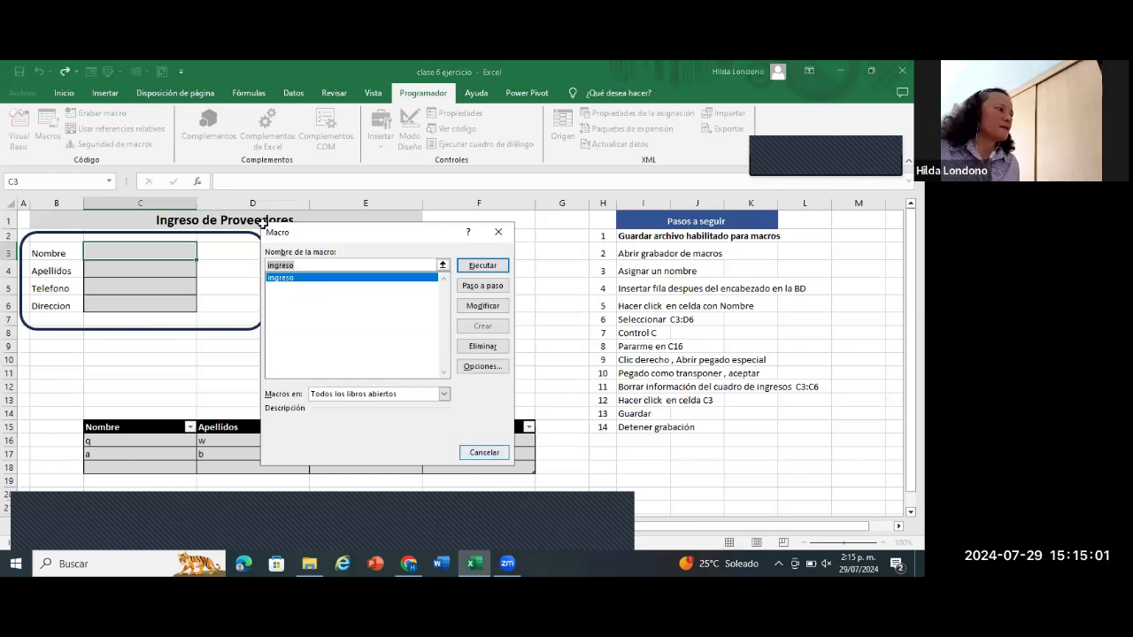
click(484, 454)
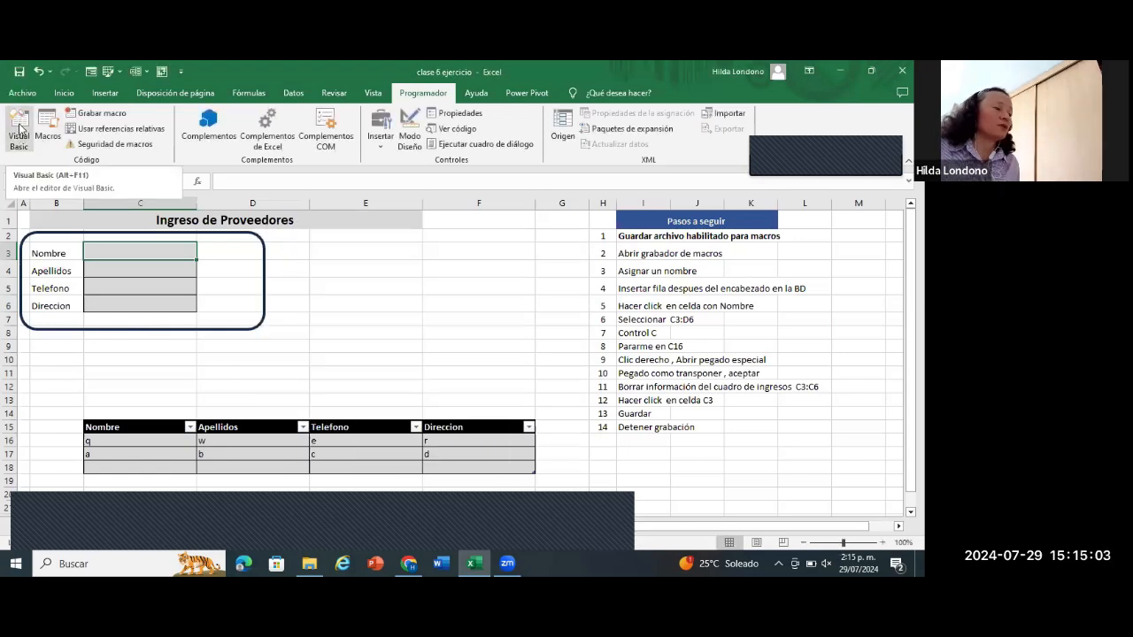
click(19, 128)
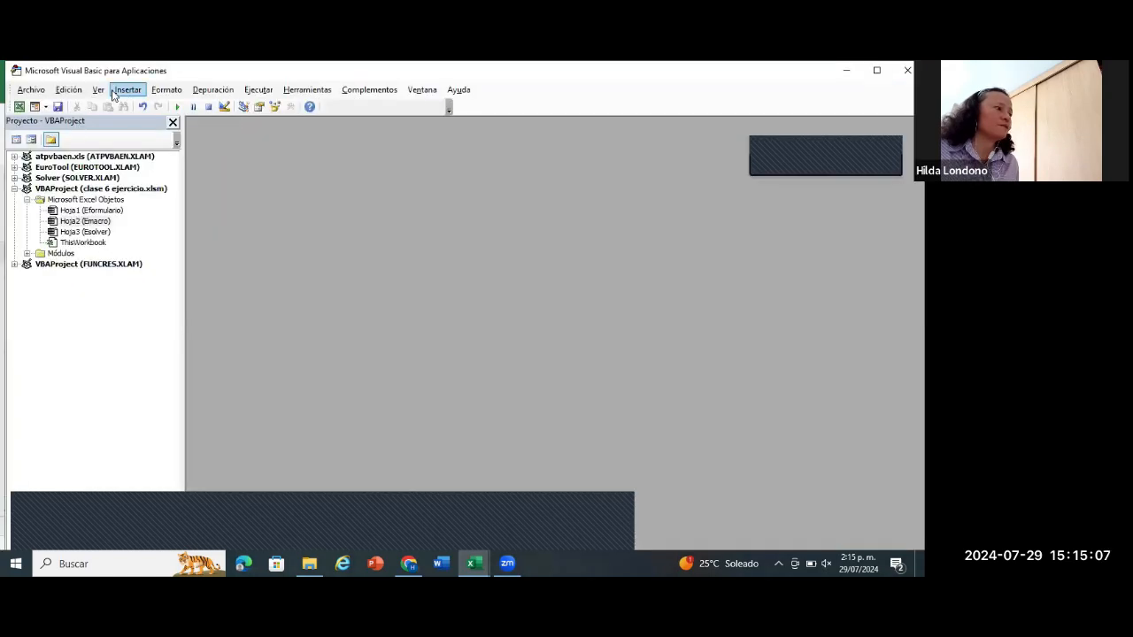
click(99, 90)
click(118, 106)
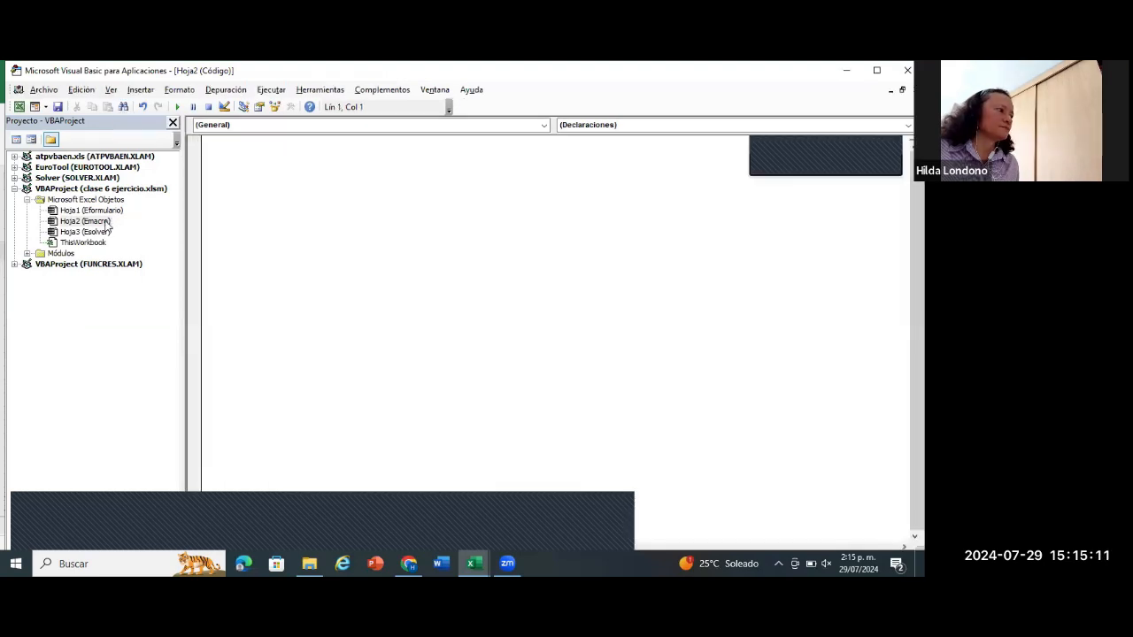
click(105, 221)
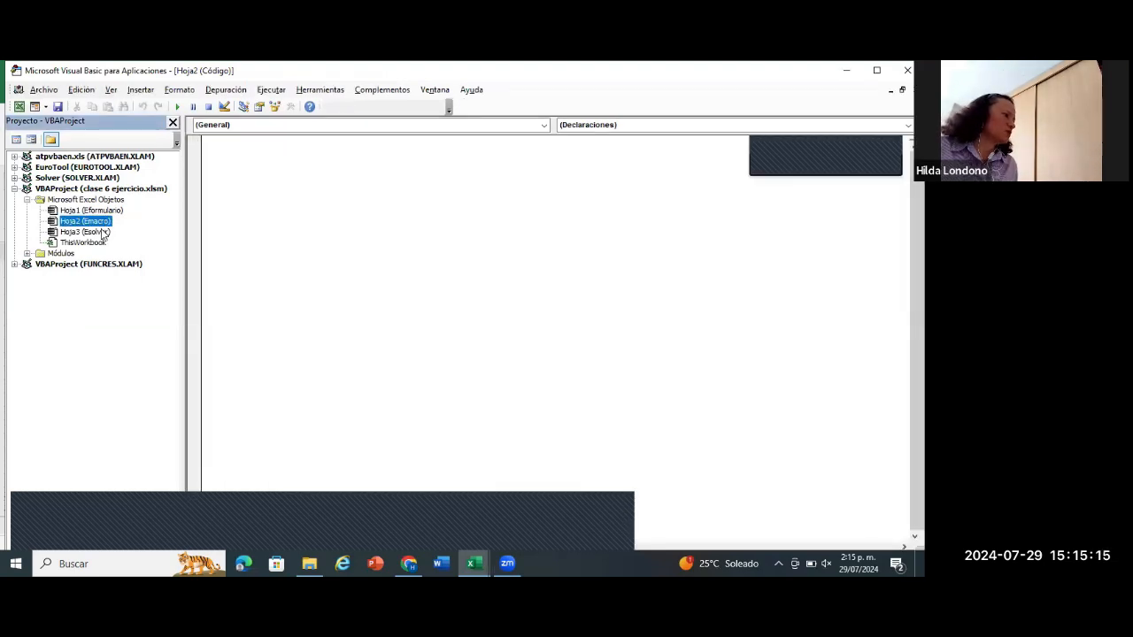
double_click(70, 254)
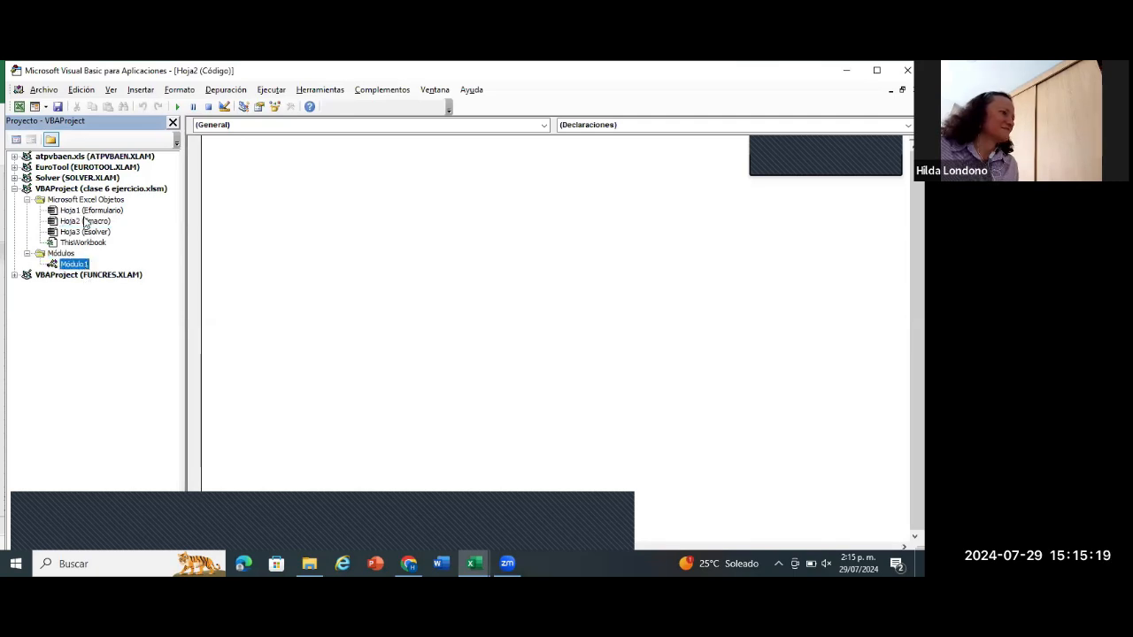
click(87, 221)
double_click(73, 264)
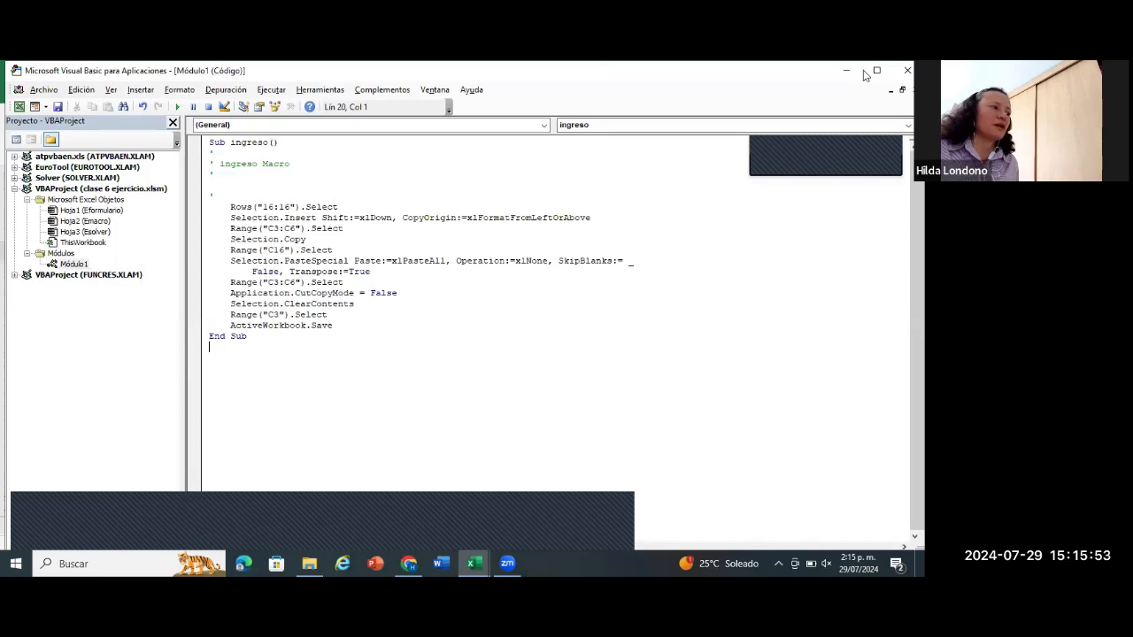
key(alt+F11)
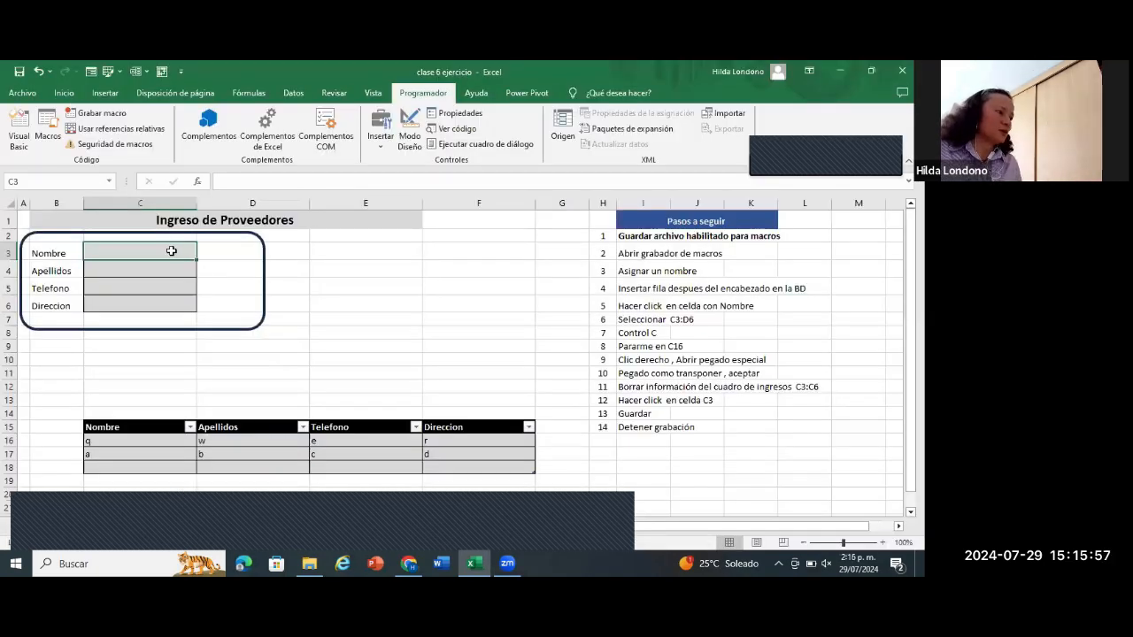
Step: Fill the supplier form with Nombre 1, Apellidos 23, Telefono 3 and Direccion 4
text(1)
key(Return)
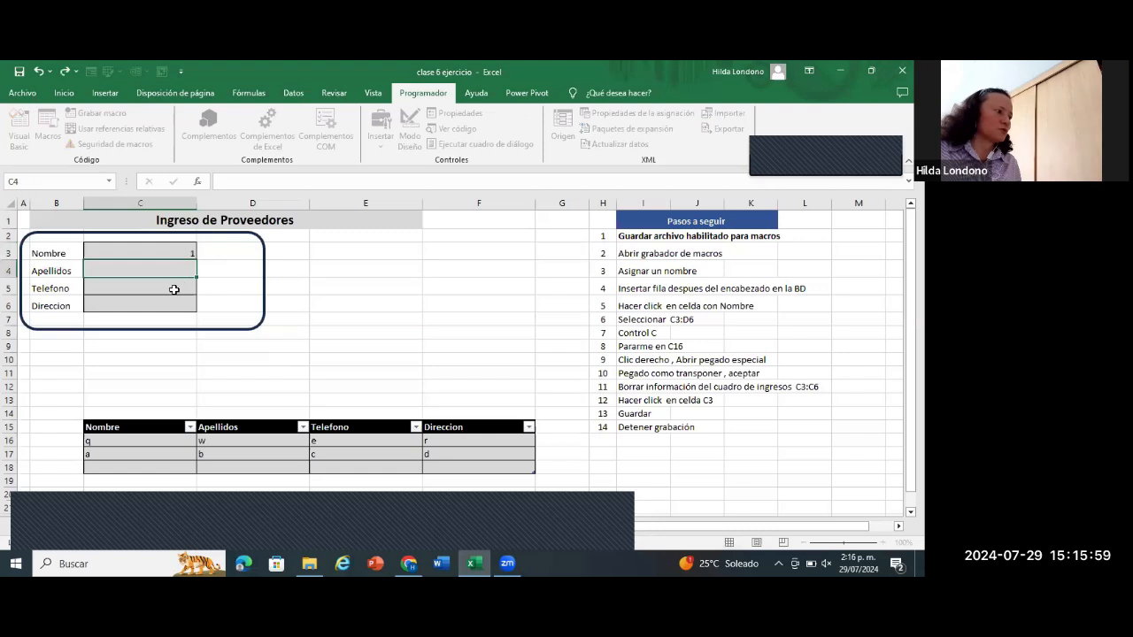
text(23)
key(Return)
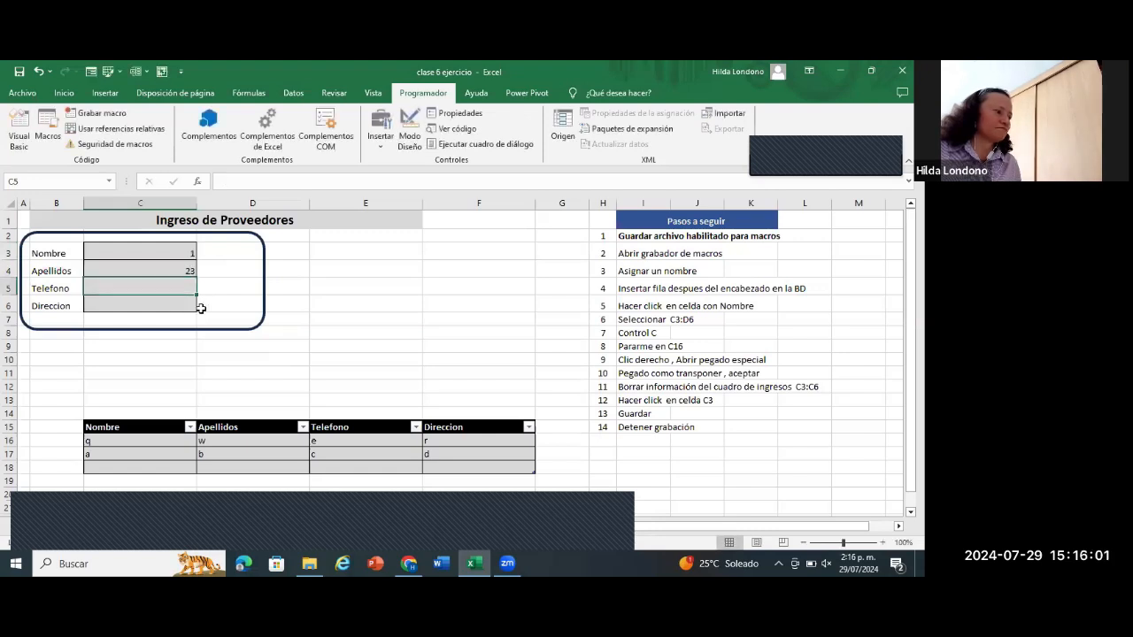
text(3)
key(Return)
text(4)
click(322, 333)
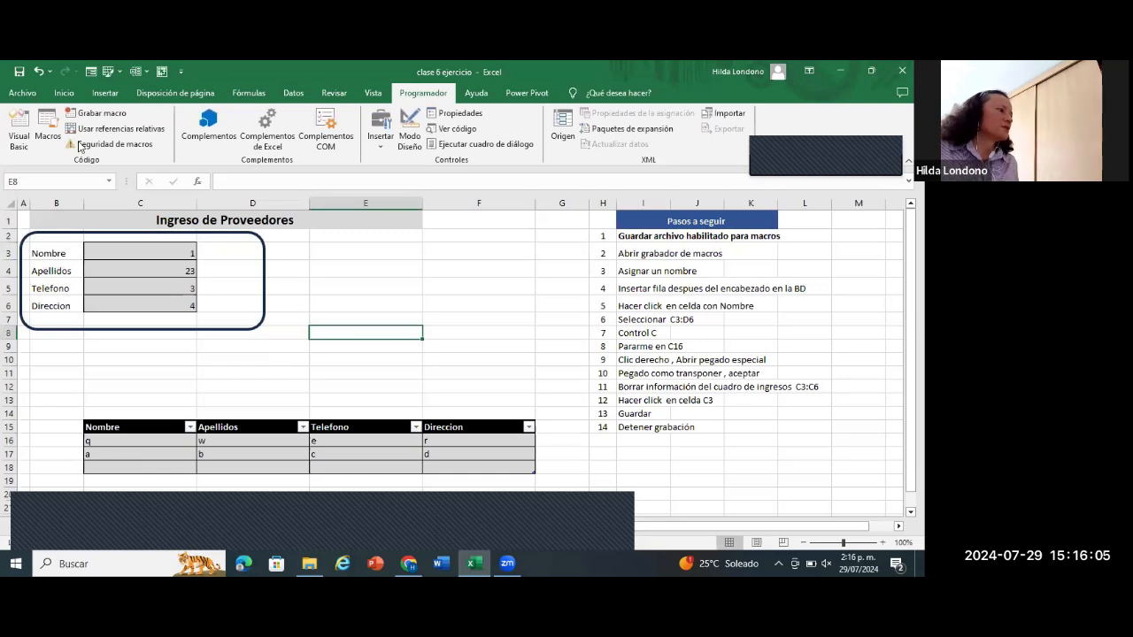
Step: Run the "ingreso" macro and select the new supplier record in C16:F16
click(51, 120)
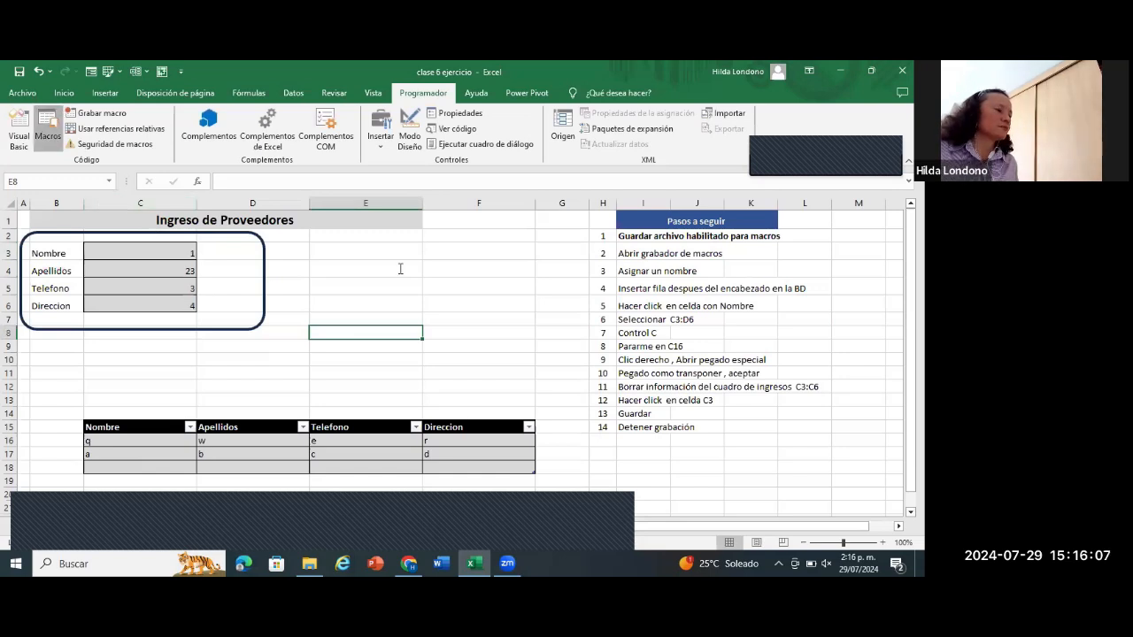
click(483, 266)
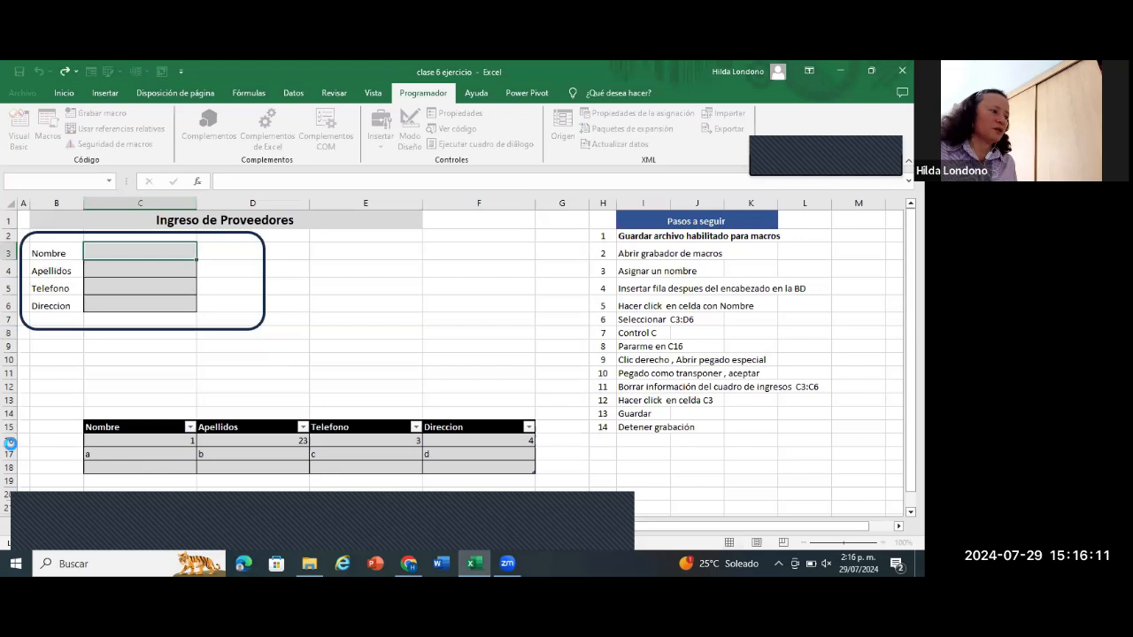
drag(156, 442, 463, 440)
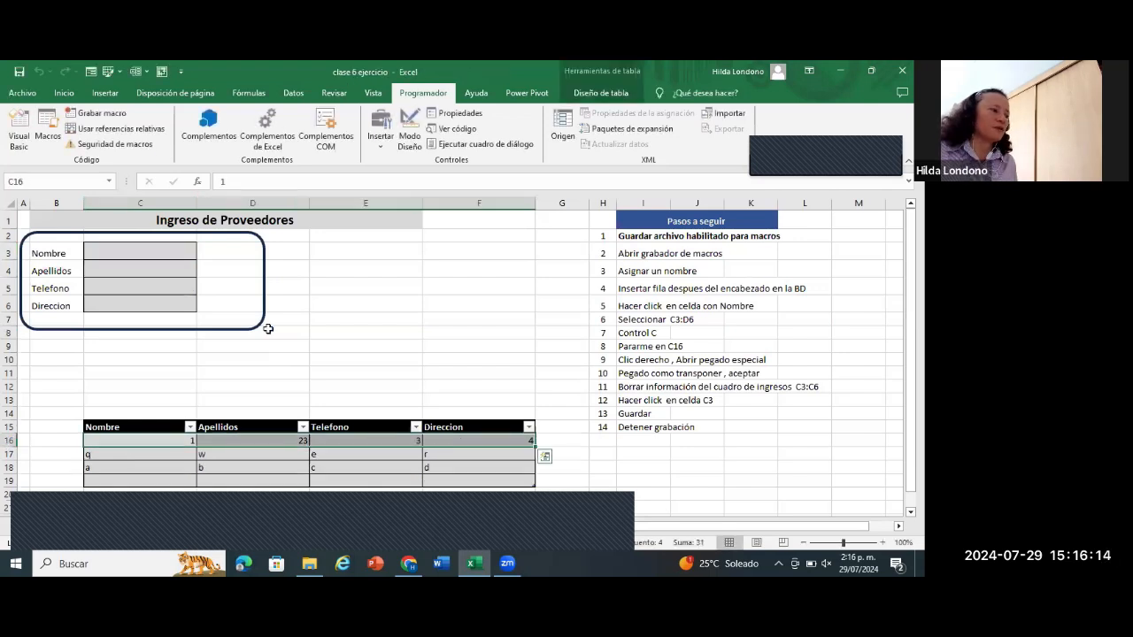
Step: Fill the supplier form with Nombre 4, Apellidos 5, Telefono g and Direccion y
click(170, 254)
text(4)
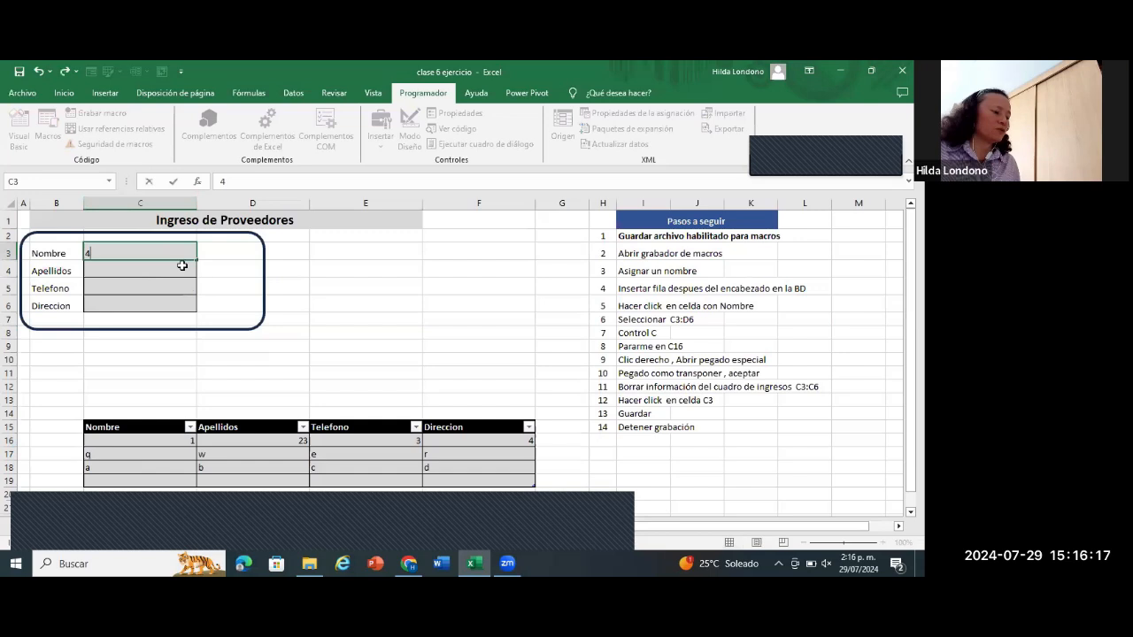
key(Return)
text(5)
key(Return)
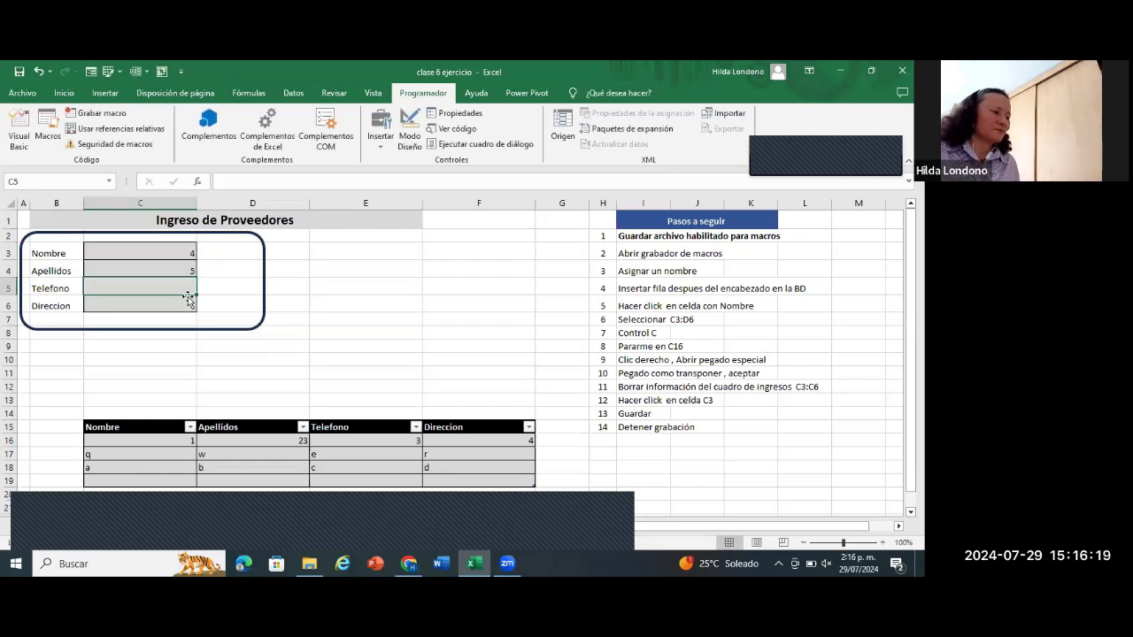
text(g)
key(Return)
text(y)
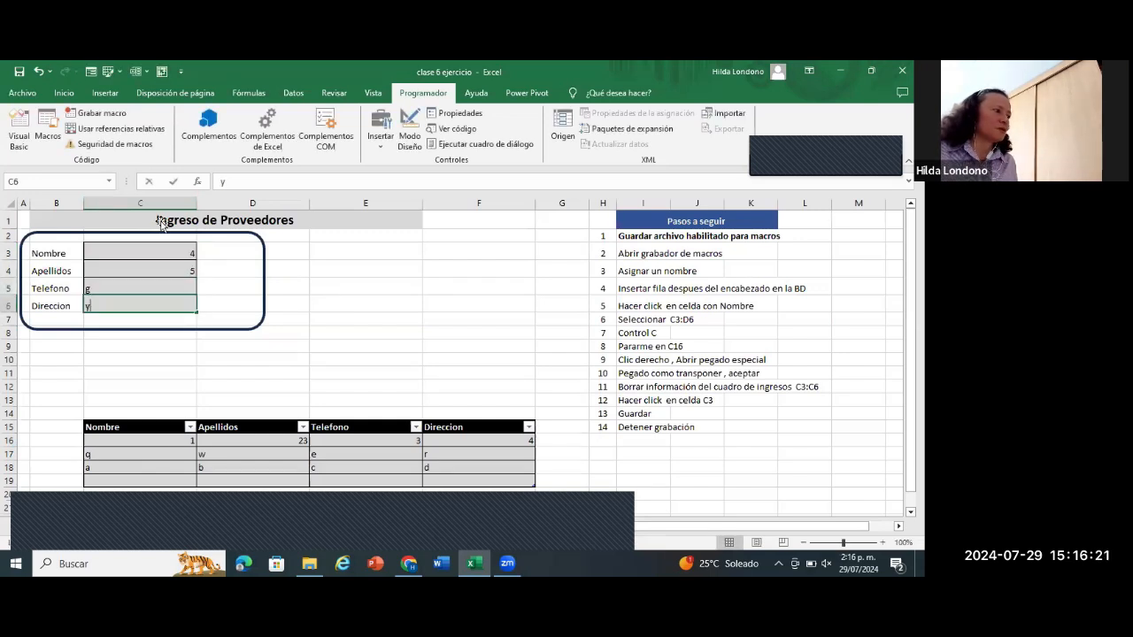
Step: Run the "ingreso" macro and check the supplier records from row 16 down
click(331, 293)
click(56, 142)
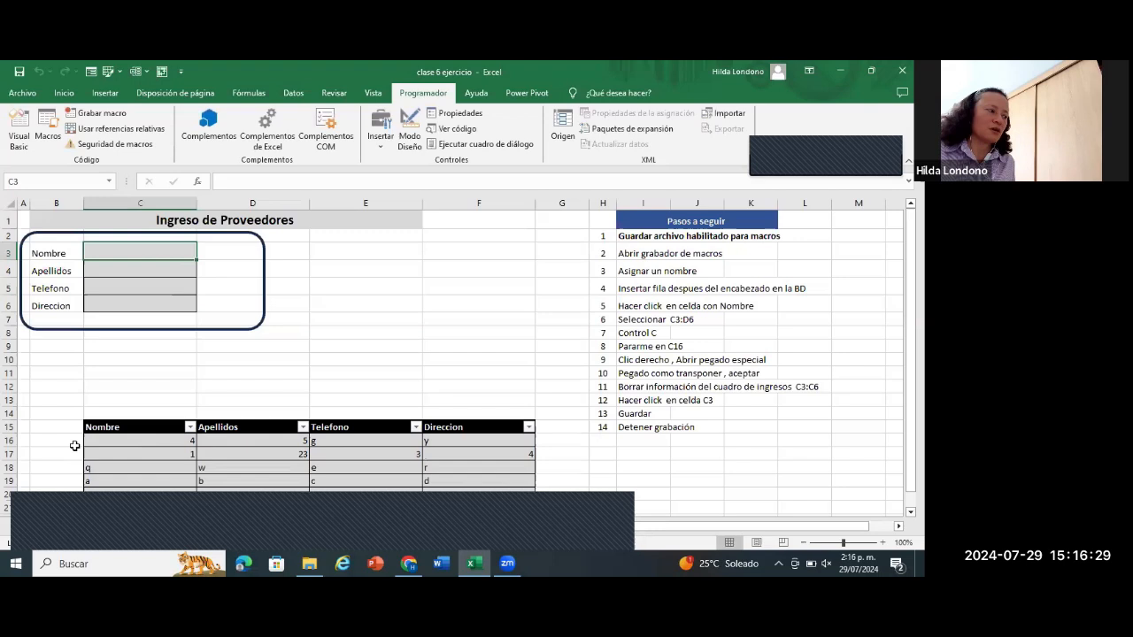
drag(12, 442, 12, 491)
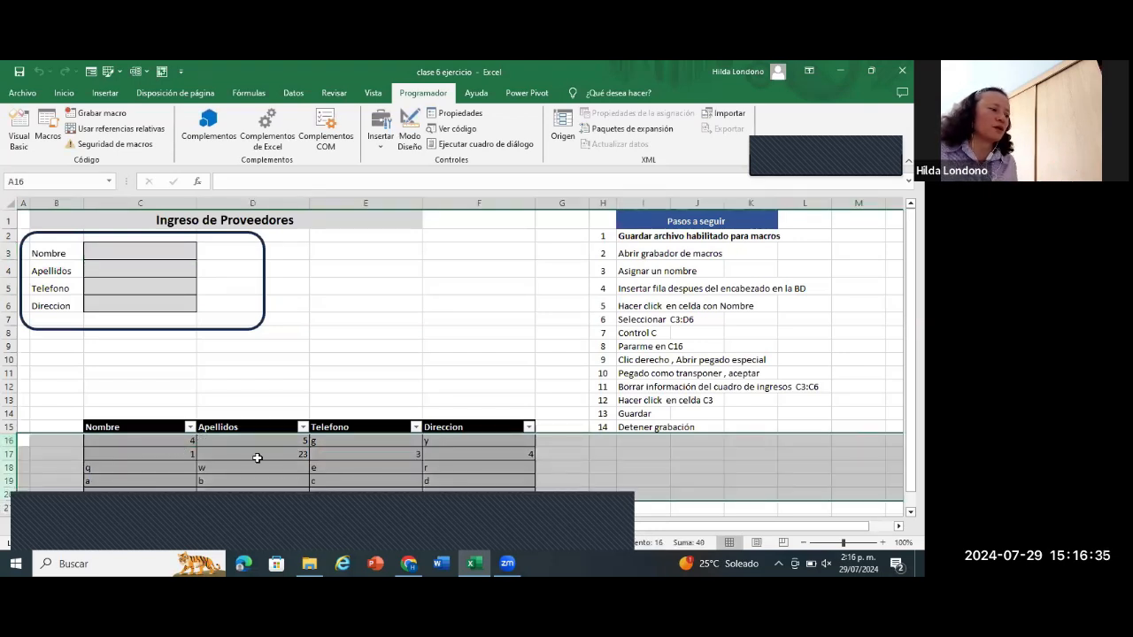
click(355, 246)
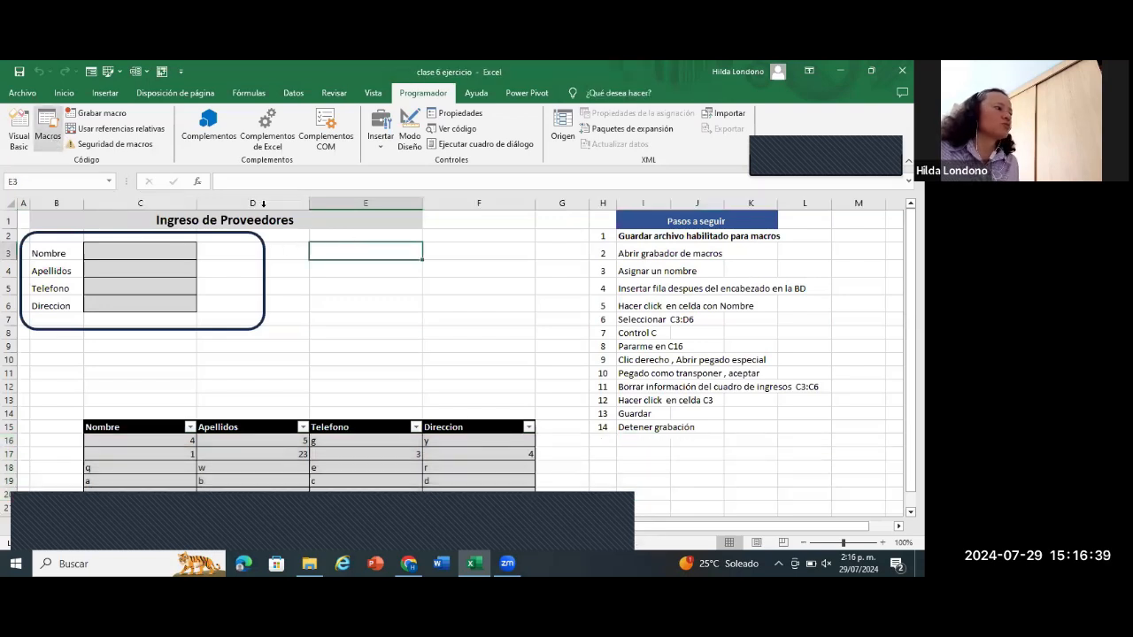
Step: Draw a rectangle about 1.88 cm high beside the supplier form and label it INGRESOS
click(66, 92)
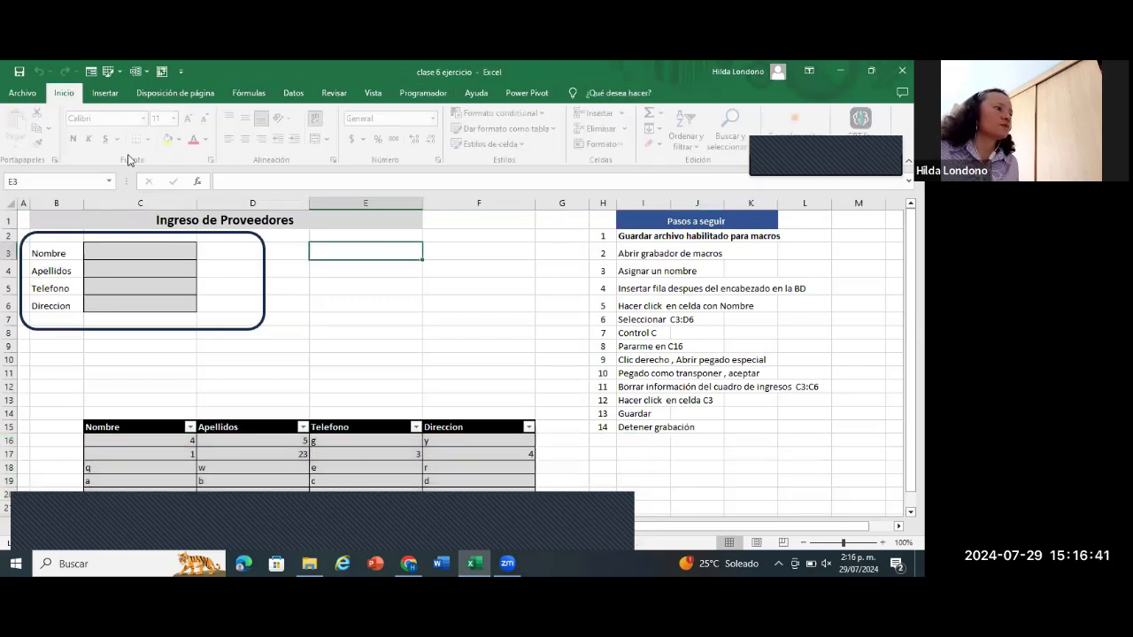
click(106, 93)
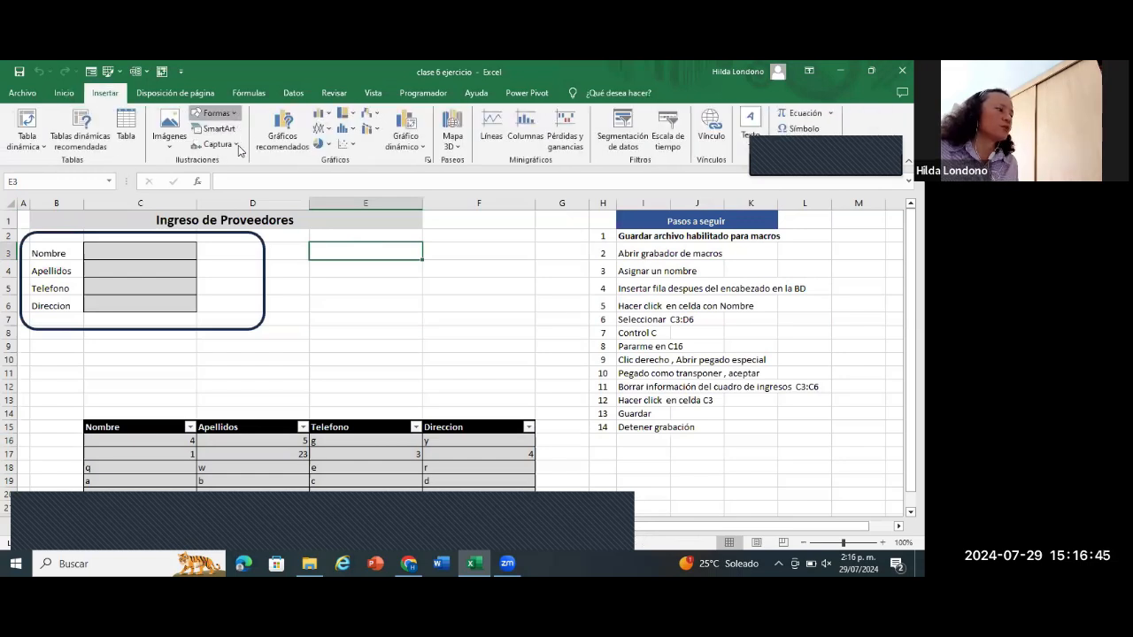
click(215, 113)
click(334, 239)
drag(339, 237, 481, 286)
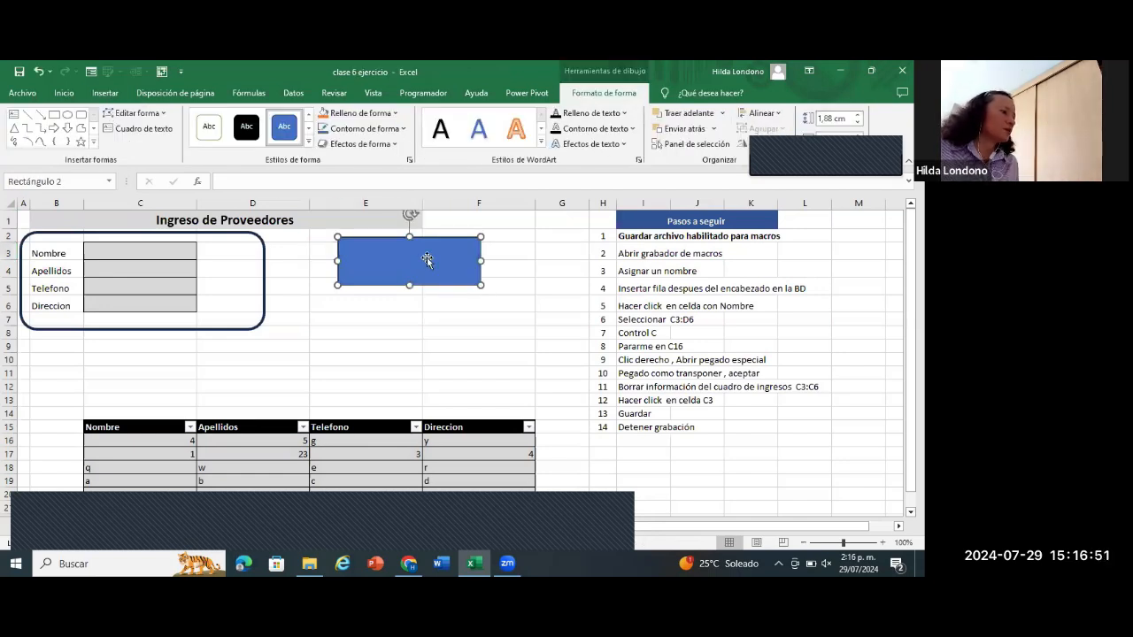
text(INGRESOS)
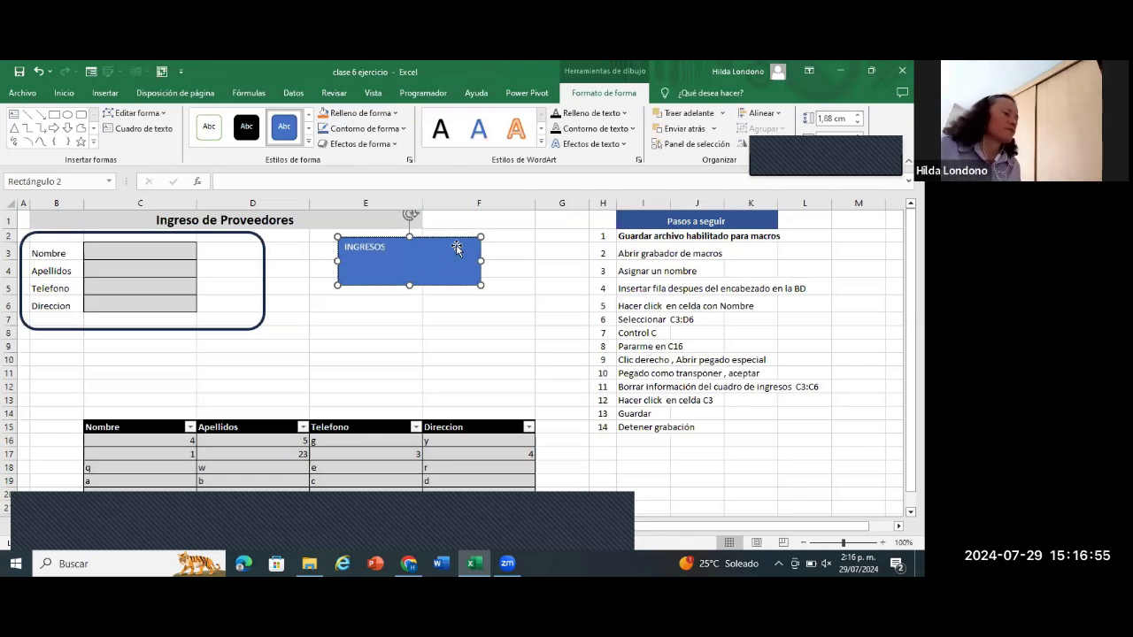
Step: Assign the "ingreso" macro to the INGRESOS rectangle and deselect the shape
click(405, 256)
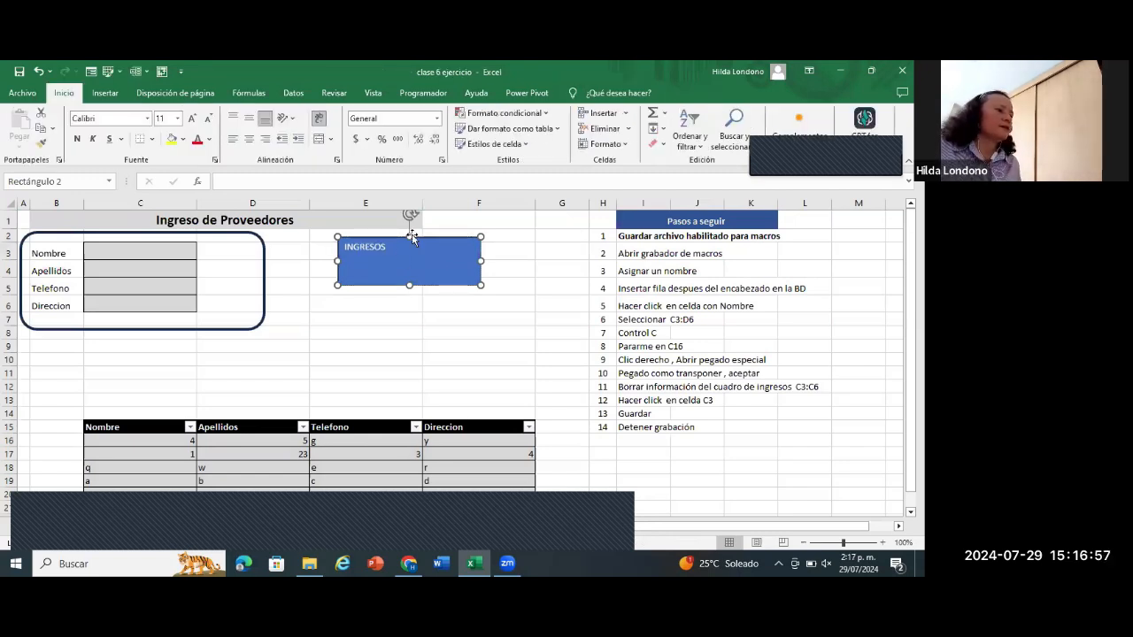
click(430, 239)
right_click(430, 239)
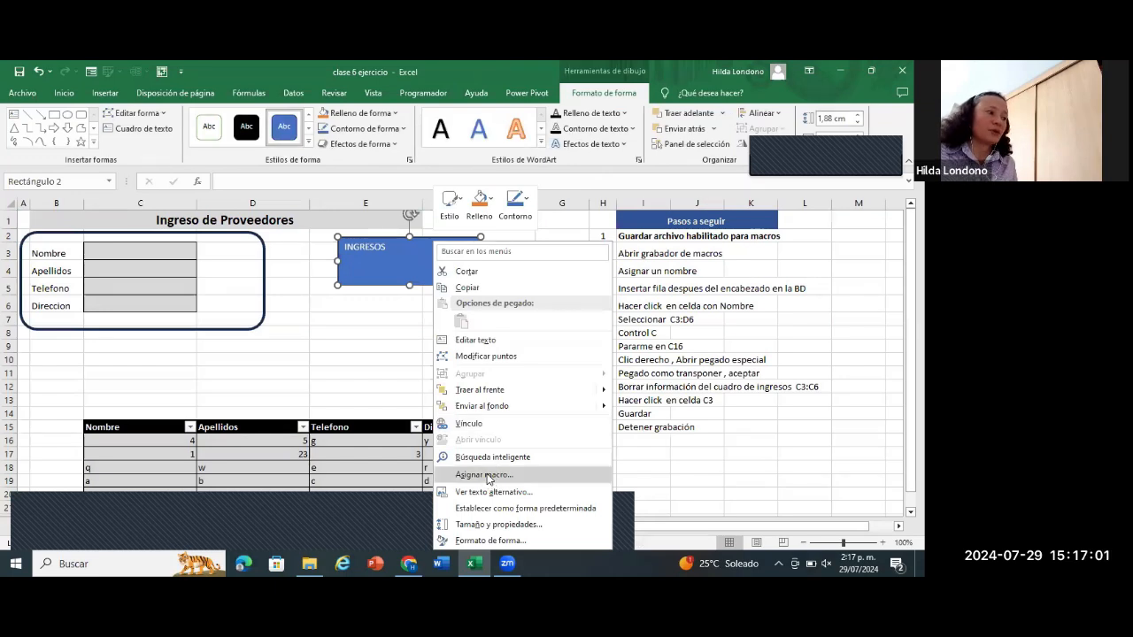
click(420, 296)
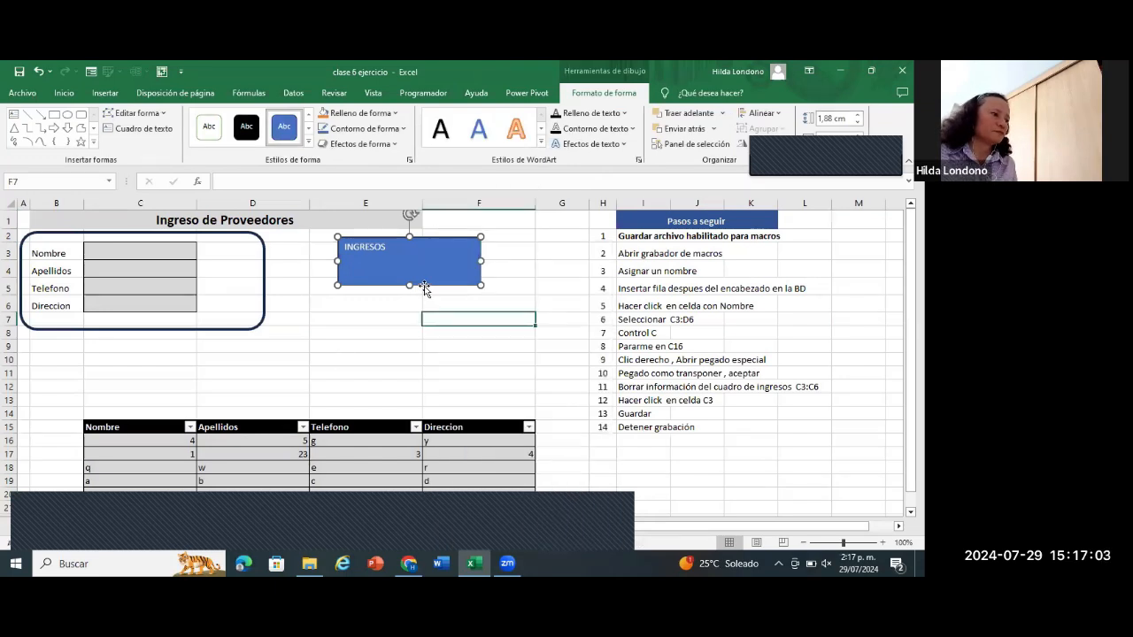
right_click(425, 288)
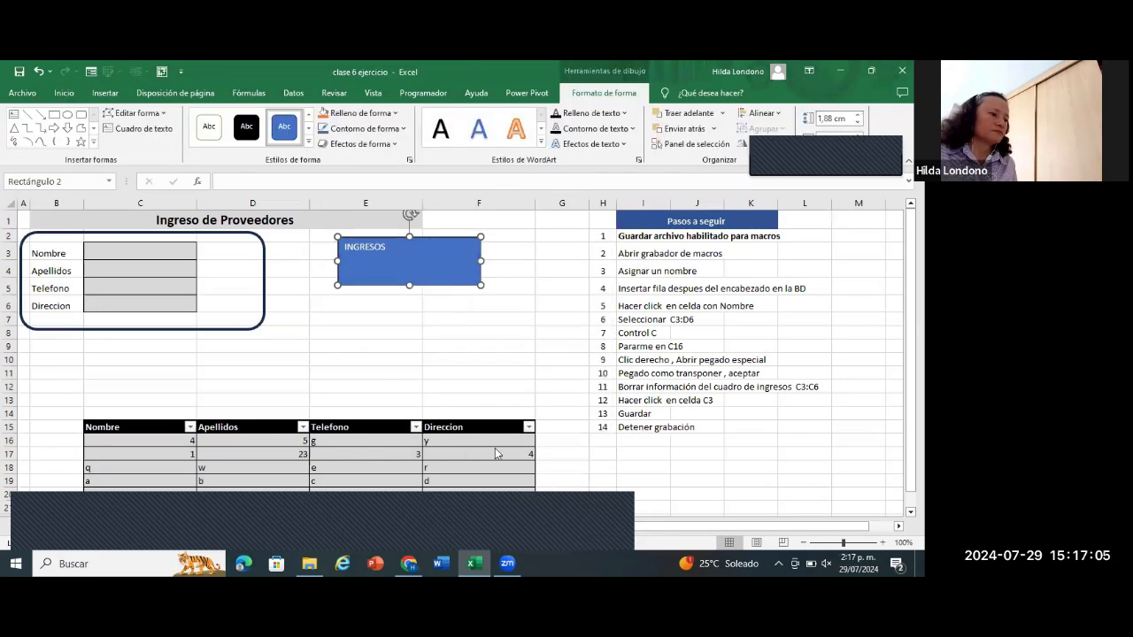
click(485, 475)
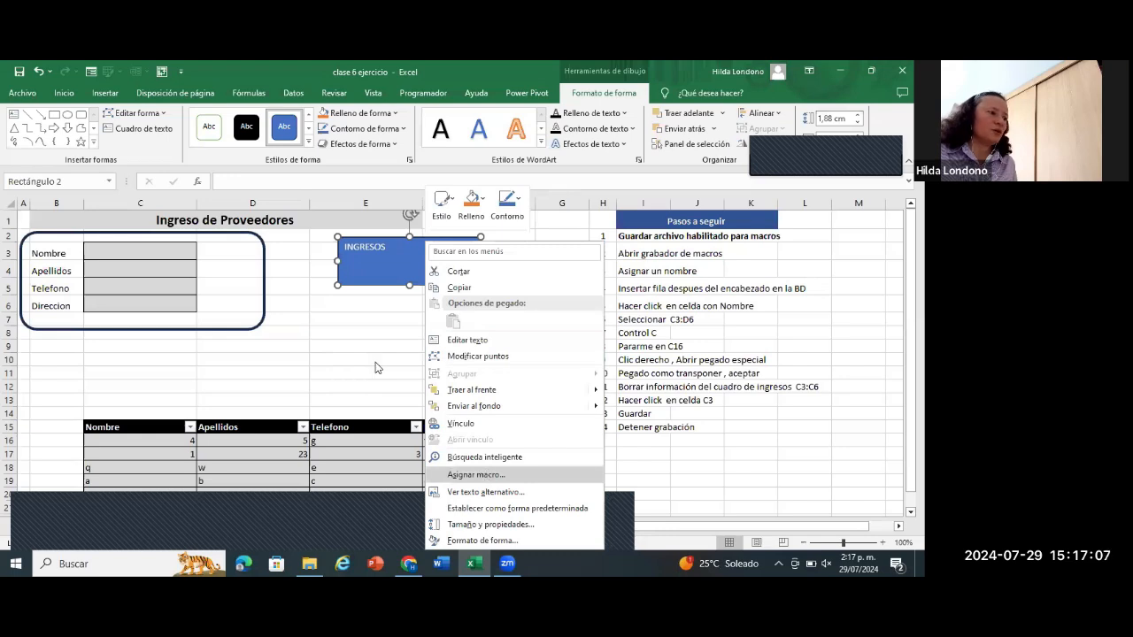
click(380, 357)
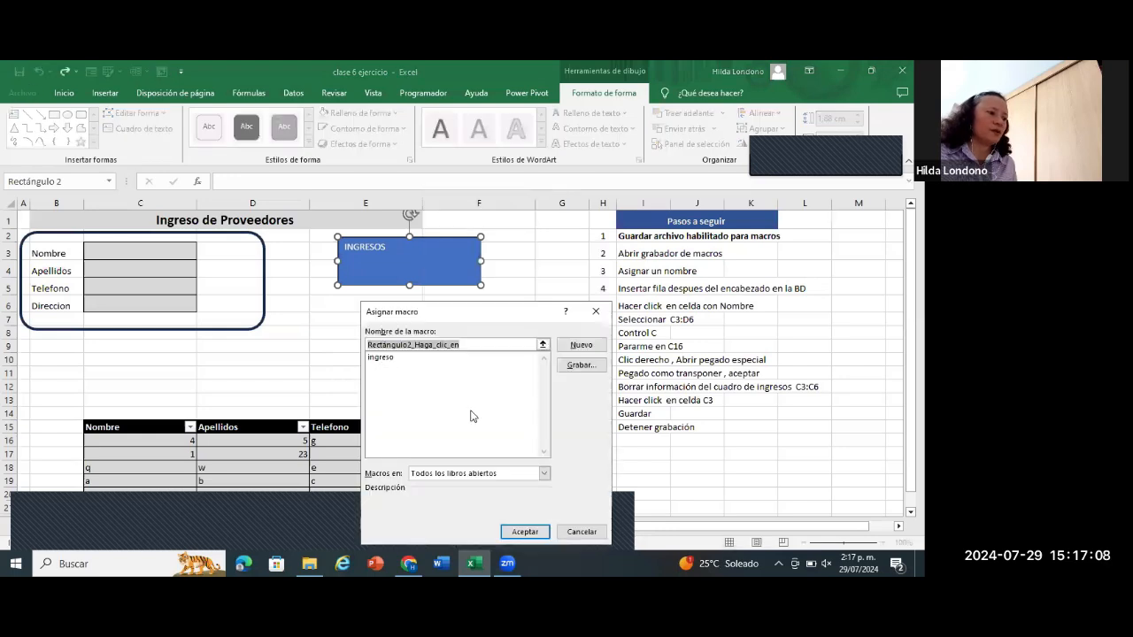
click(514, 532)
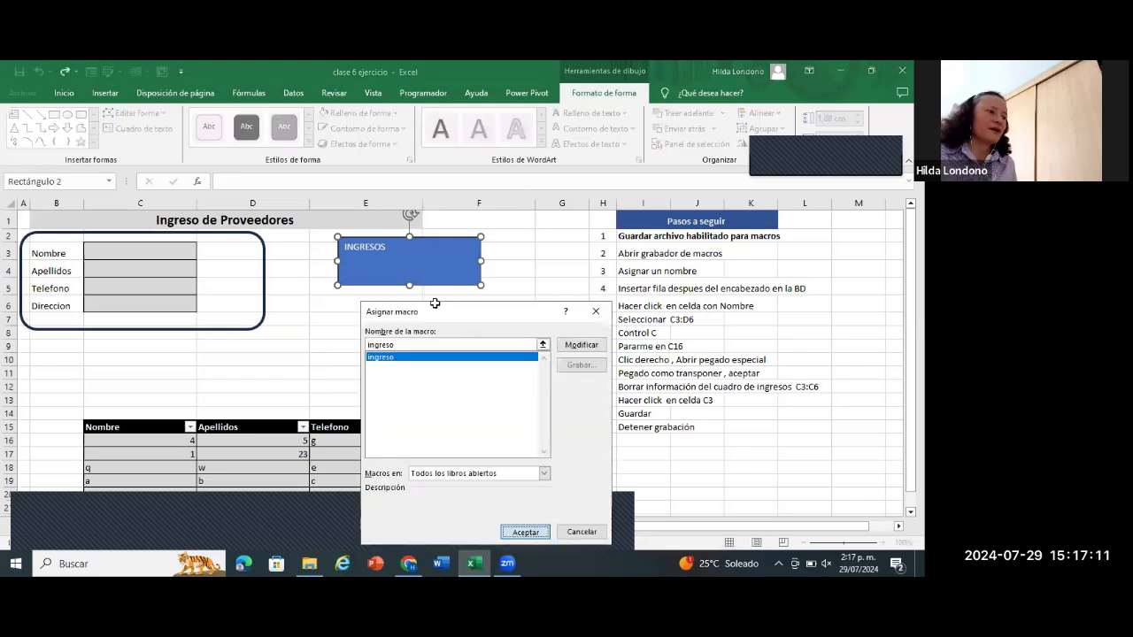
click(434, 303)
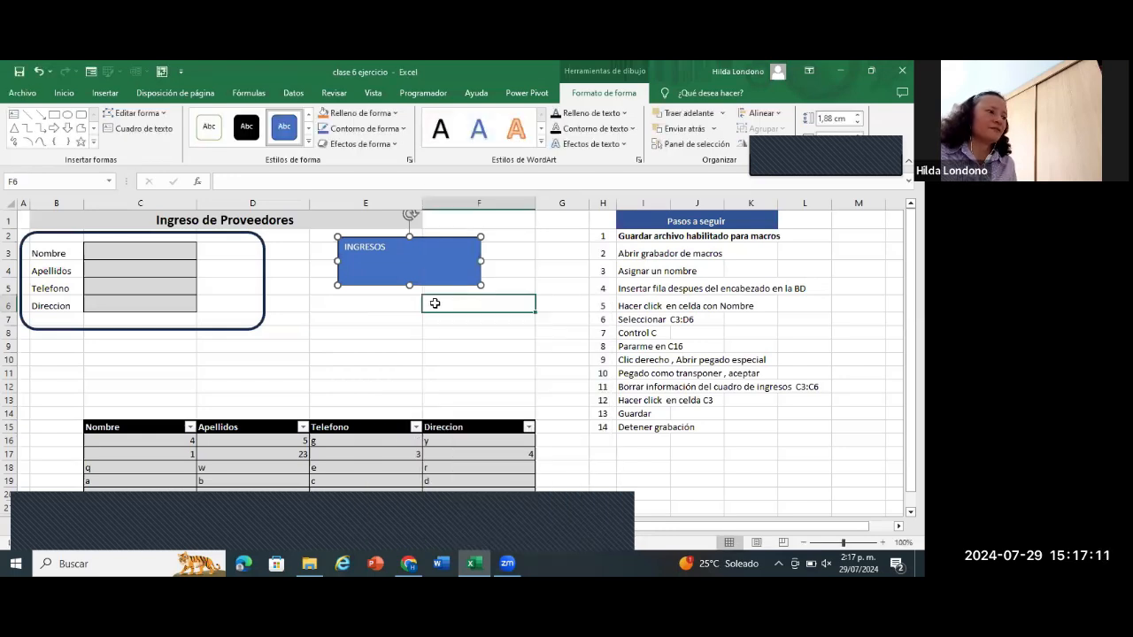
Step: Fill the supplier form with Nombre a, Apellidos f, Telefono t and Direccion y
click(176, 248)
text(a)
key(Return)
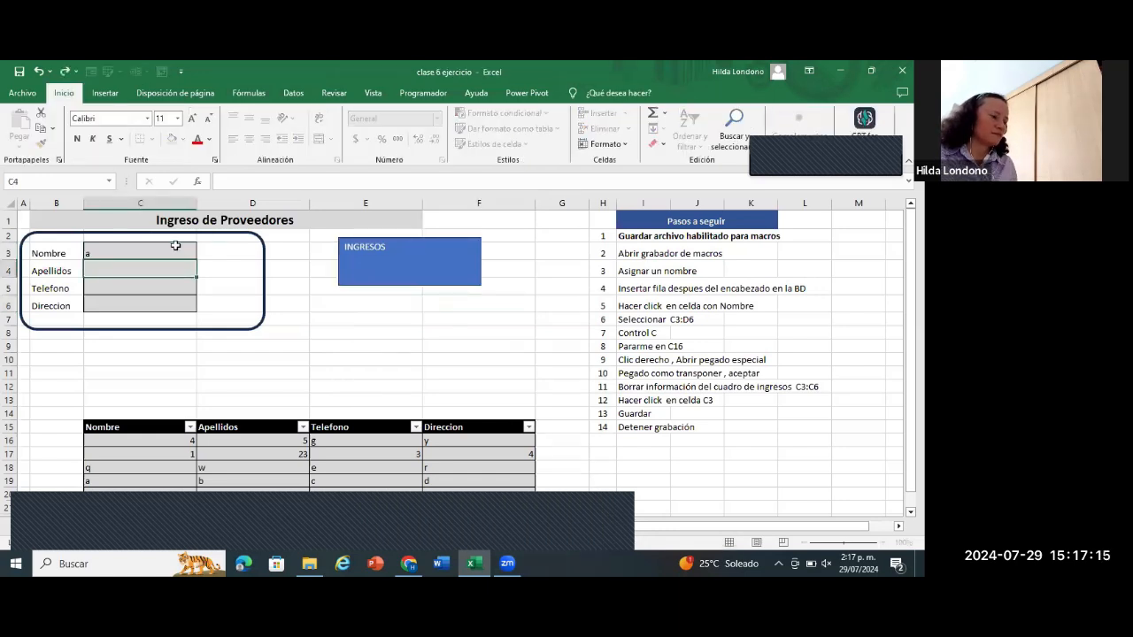
text(f)
key(Return)
text(t)
key(Return)
text(y)
key(Return)
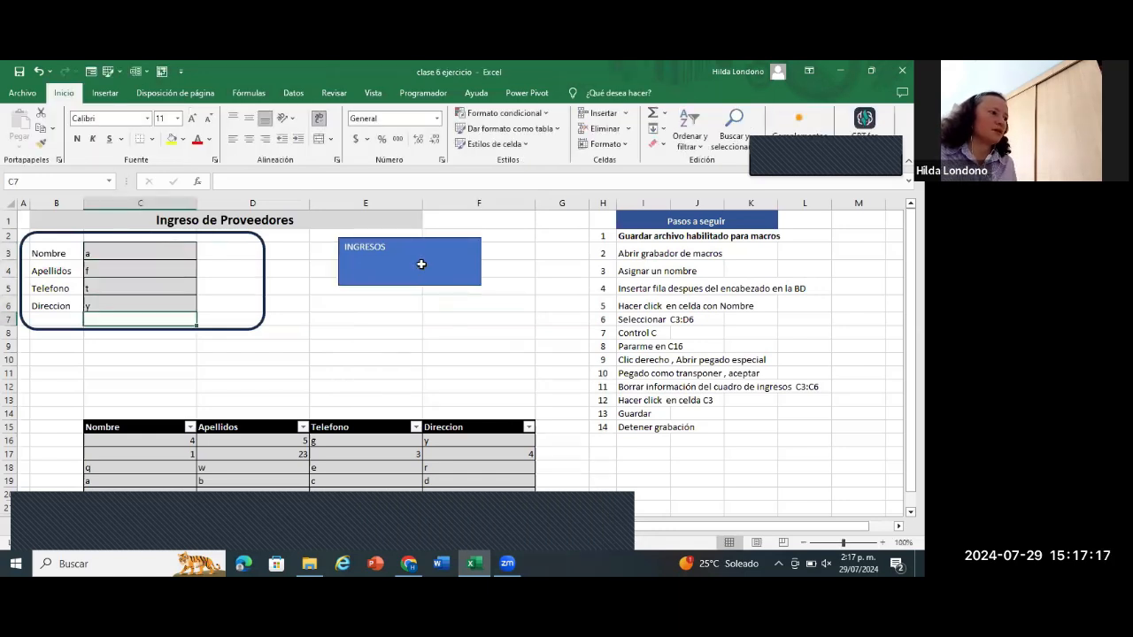
Step: Run the macro from the INGRESOS shape and check the new supplier record in row 16
click(395, 289)
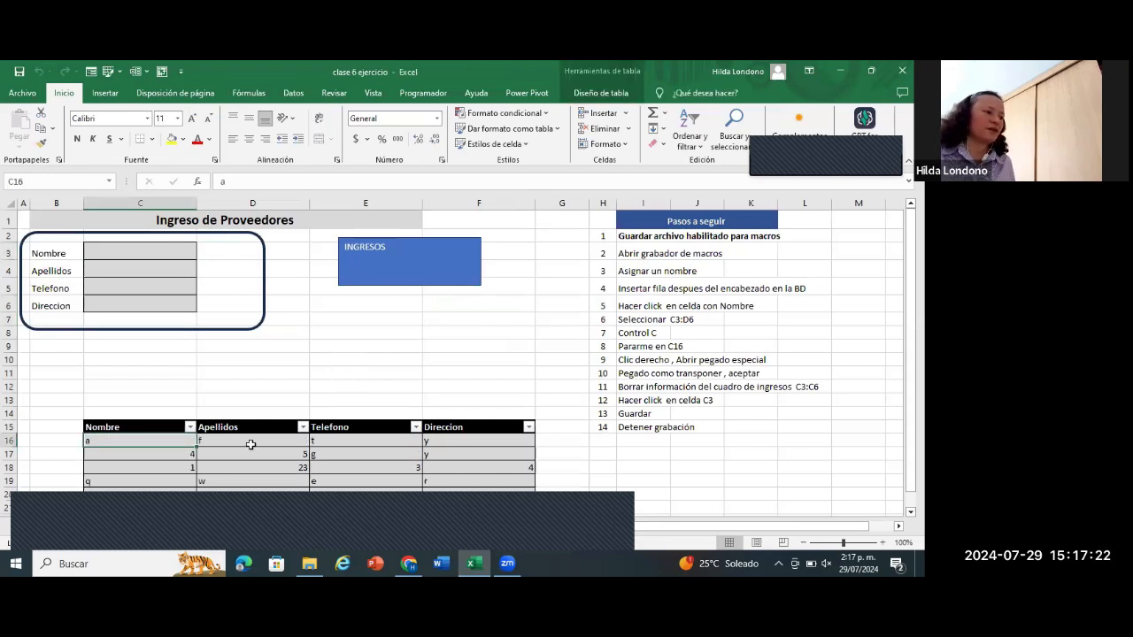
click(348, 446)
click(427, 445)
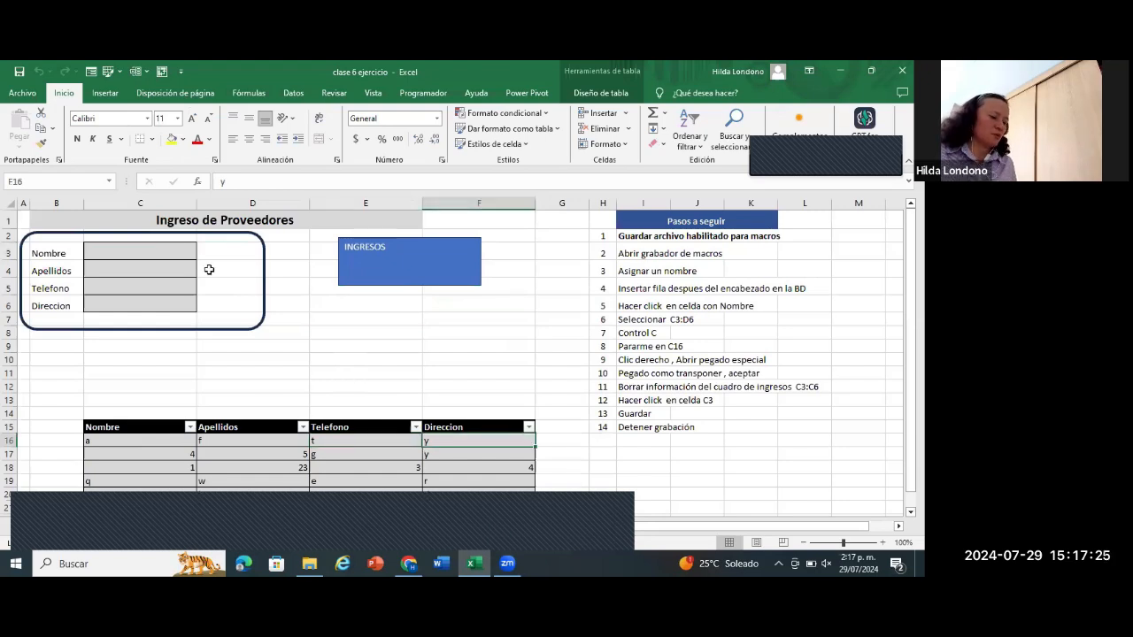
Step: Fill the supplier form with Nombre x, Apellidos v, Telefono t and Direccion y
click(184, 255)
text(x)
key(Return)
text(v)
key(Return)
text(t)
key(Return)
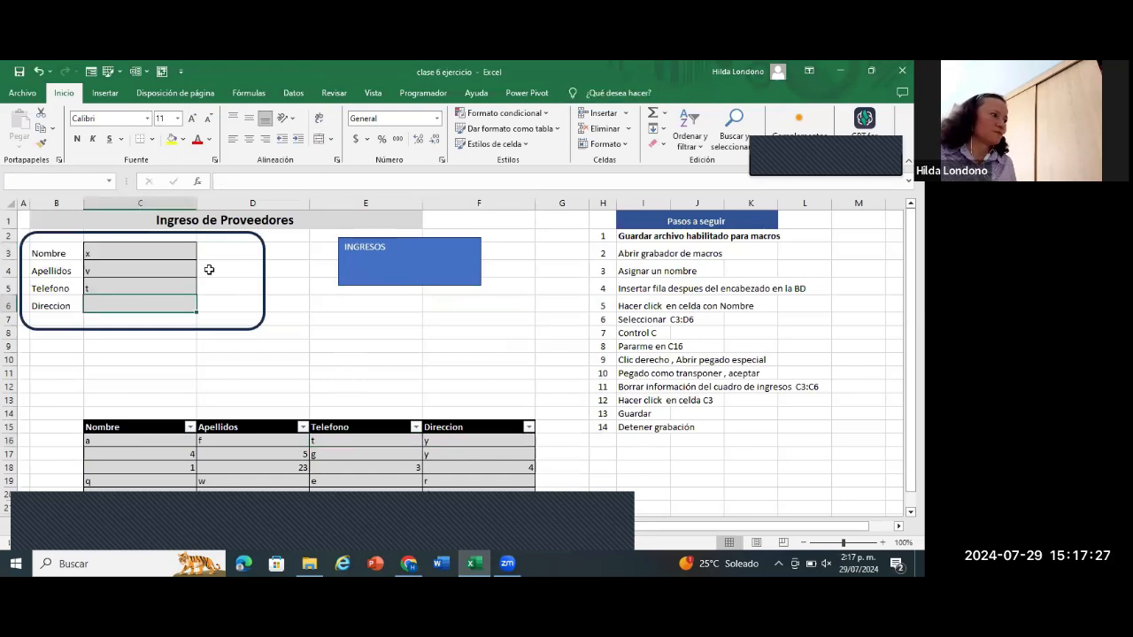
text(y)
Step: Commit the form entry, transfer it to the supplier table with the INGRESOS shape, and check C16:F16
click(338, 317)
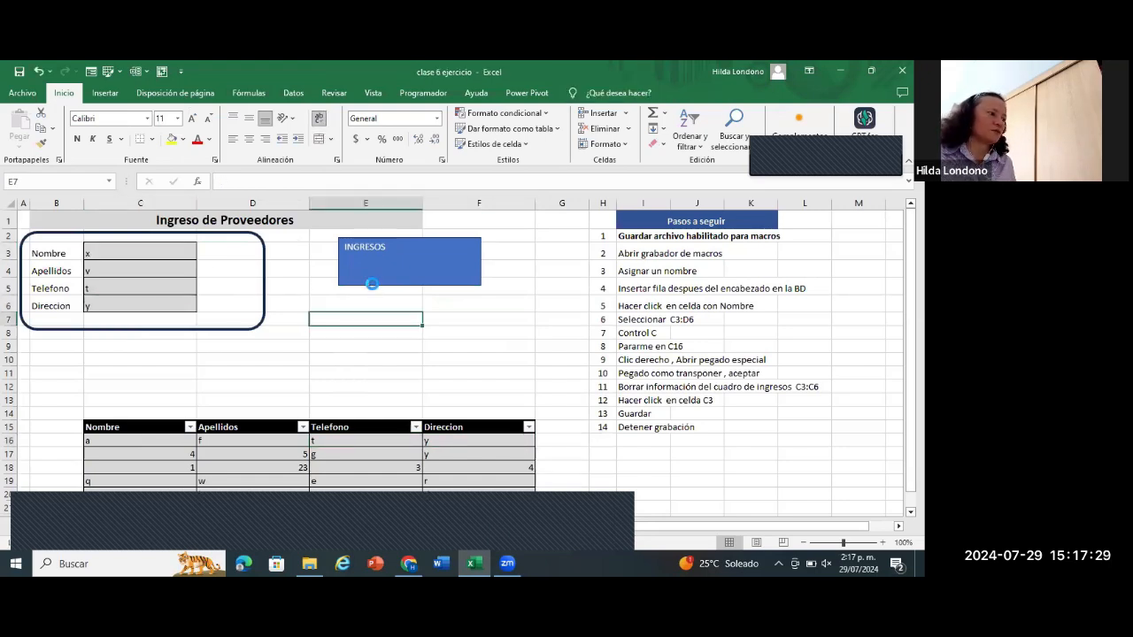
click(370, 291)
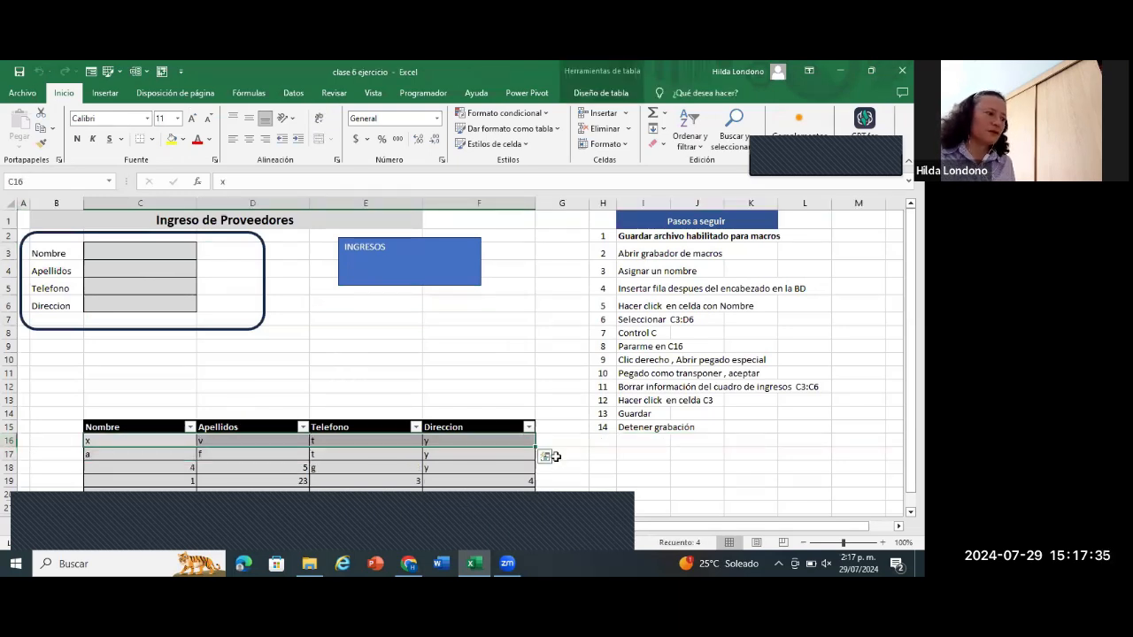
click(602, 466)
click(117, 440)
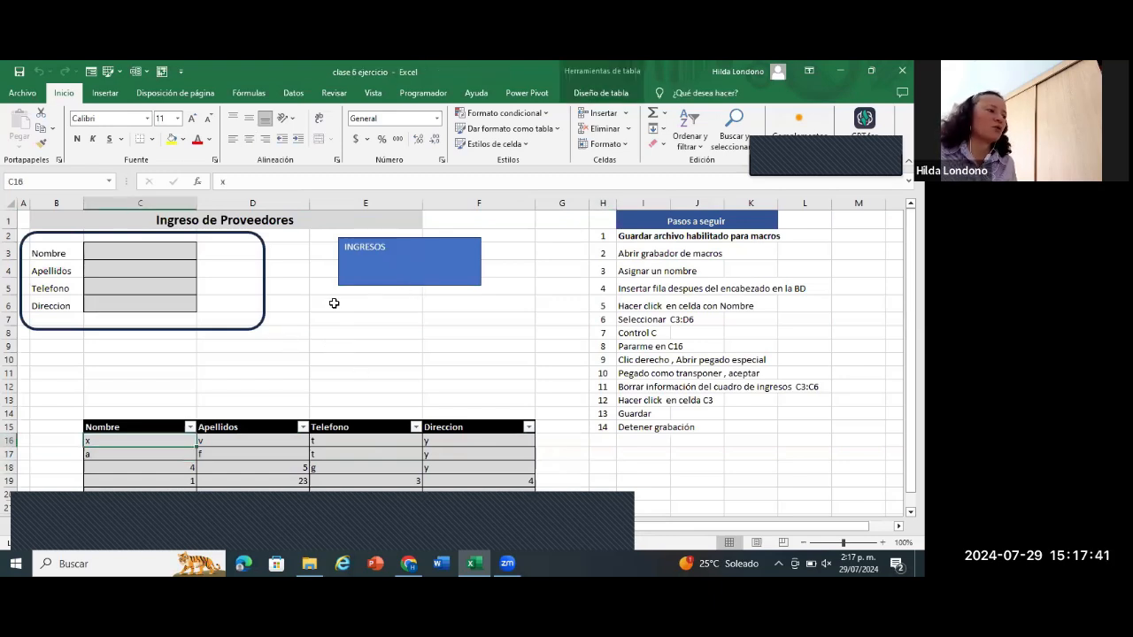
Step: Review the macro recording steps listed in I2:I15
drag(363, 324, 452, 324)
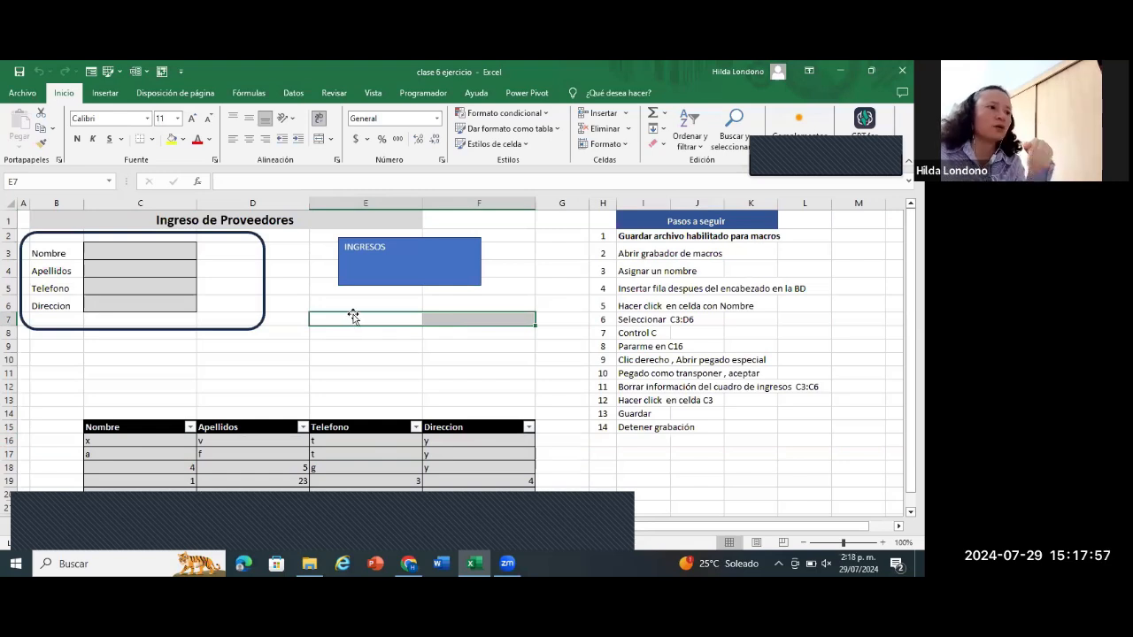
drag(638, 237, 645, 428)
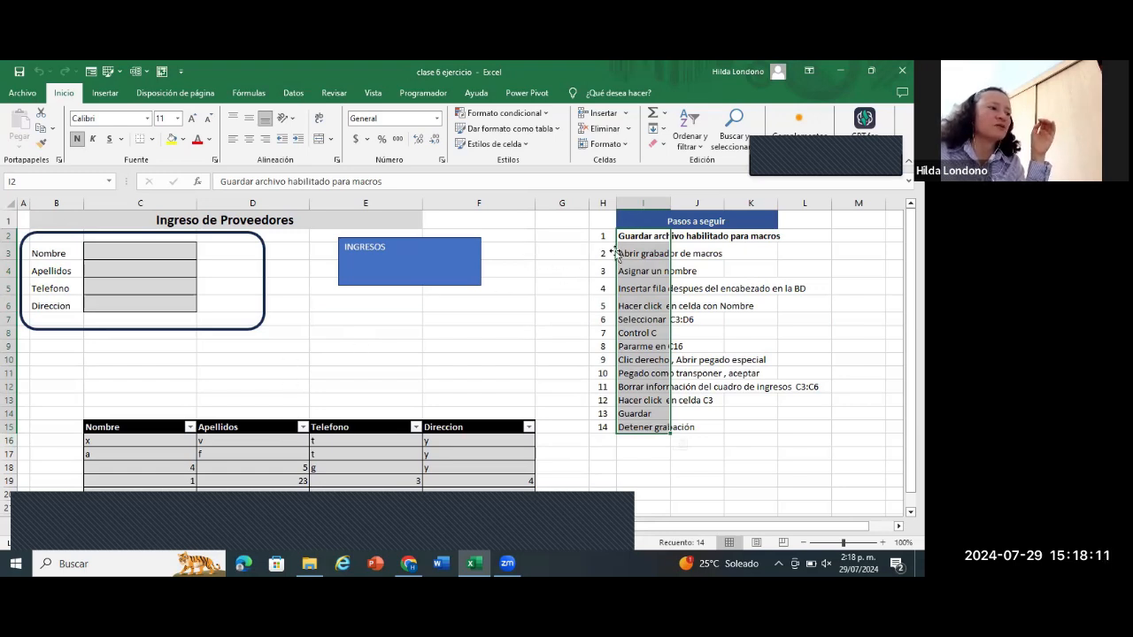
click(541, 290)
click(155, 359)
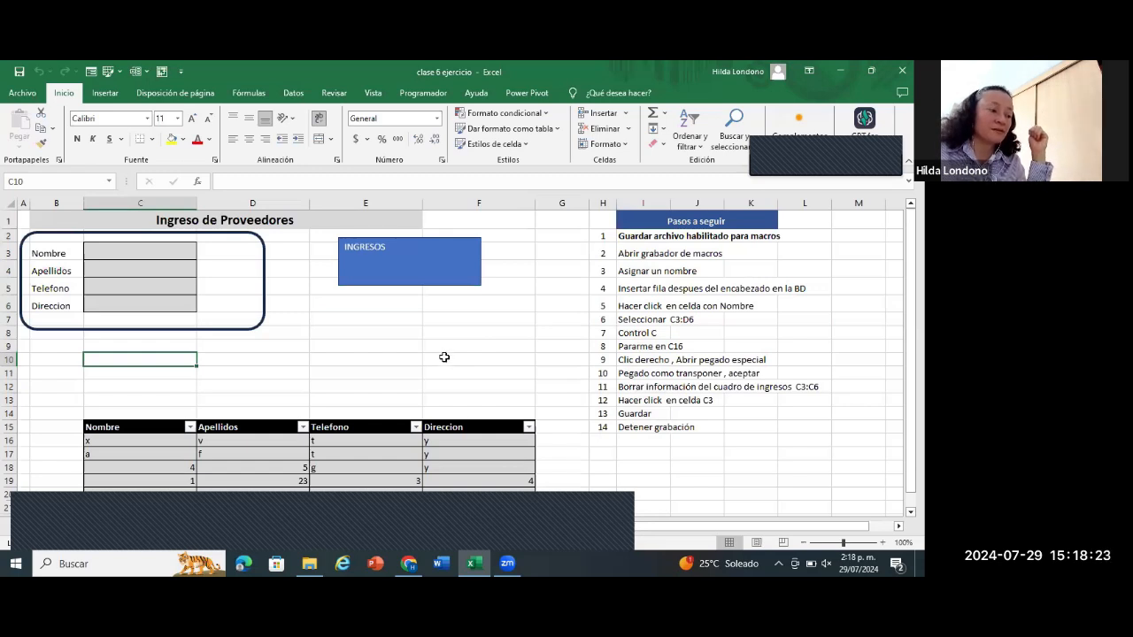
click(445, 357)
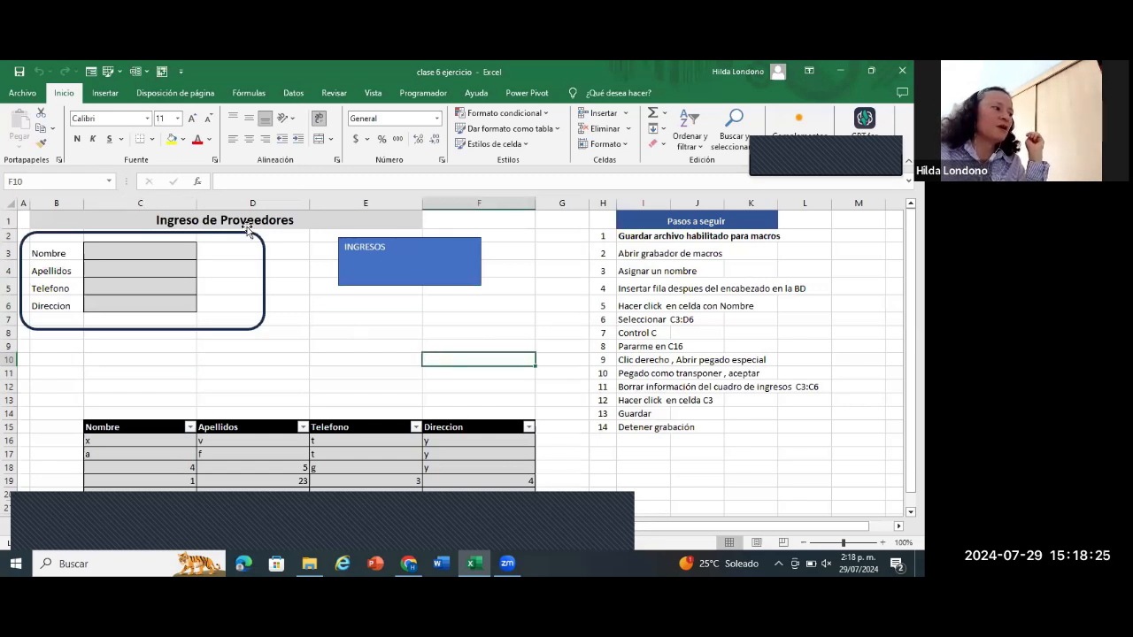
Step: Create a new blank workbook and dismiss the Office licence notice
click(338, 327)
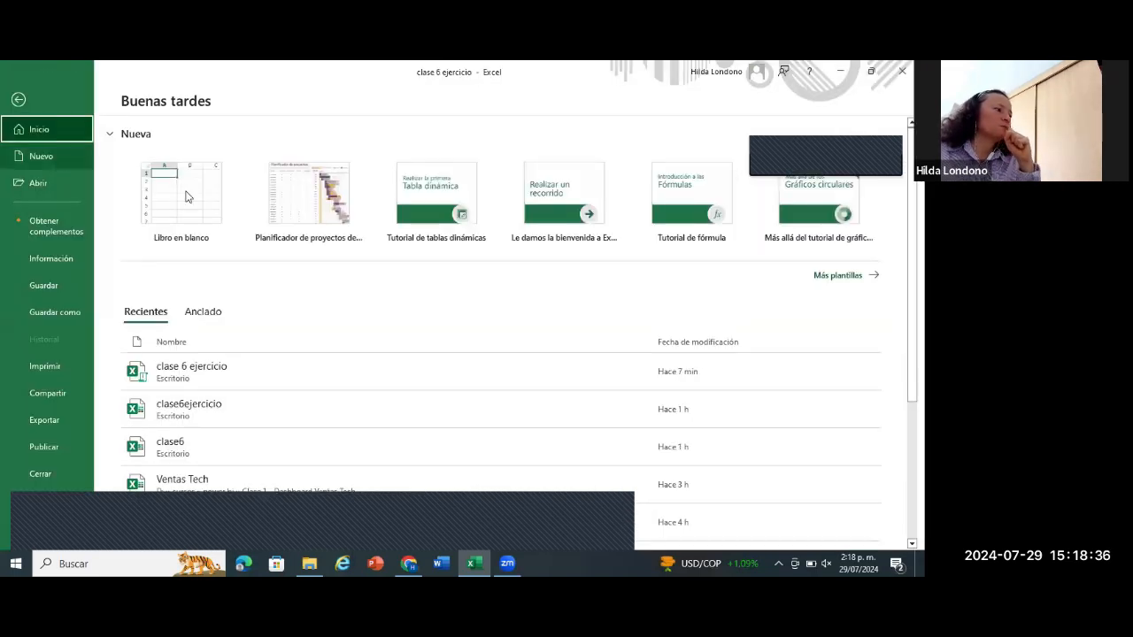
click(186, 192)
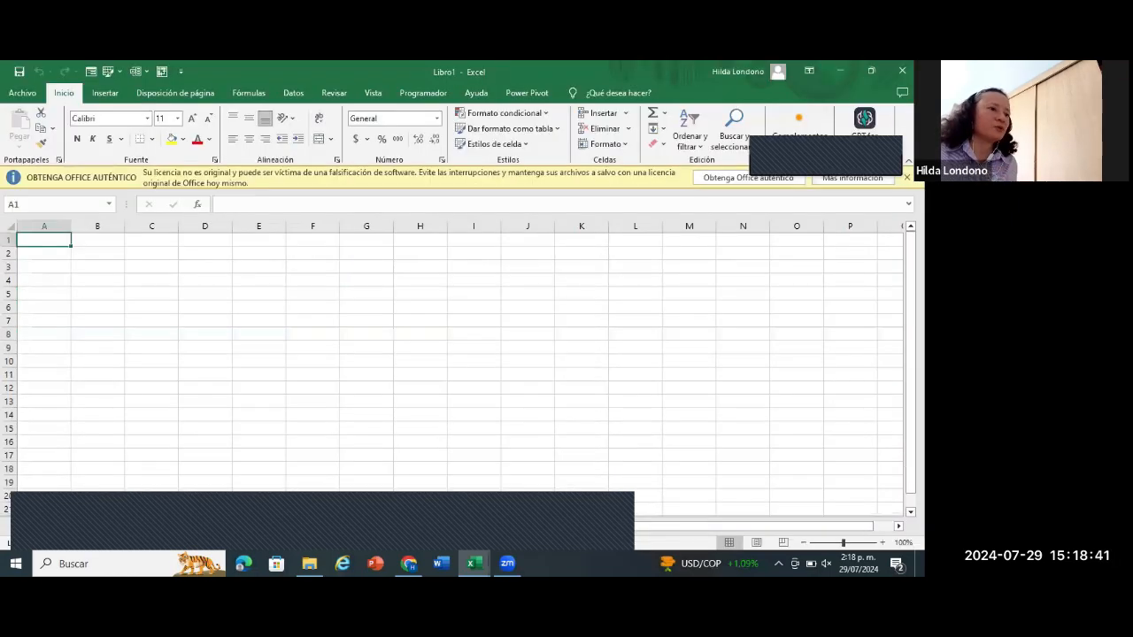
click(906, 177)
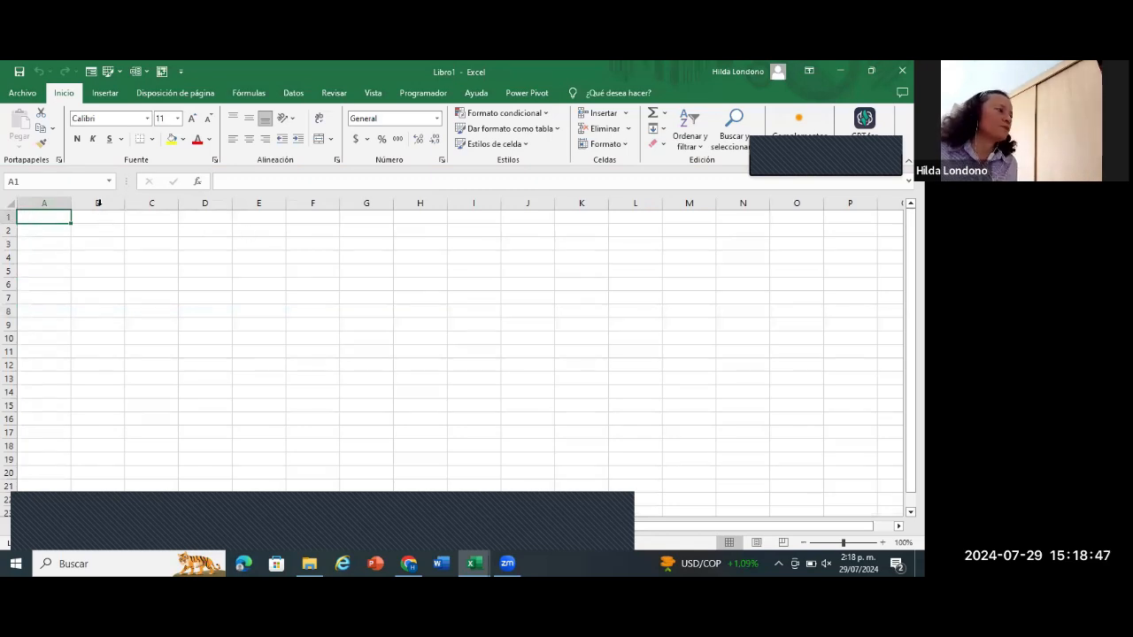
Step: Start recording a macro named formato, stored in Libro de macros personal
click(431, 95)
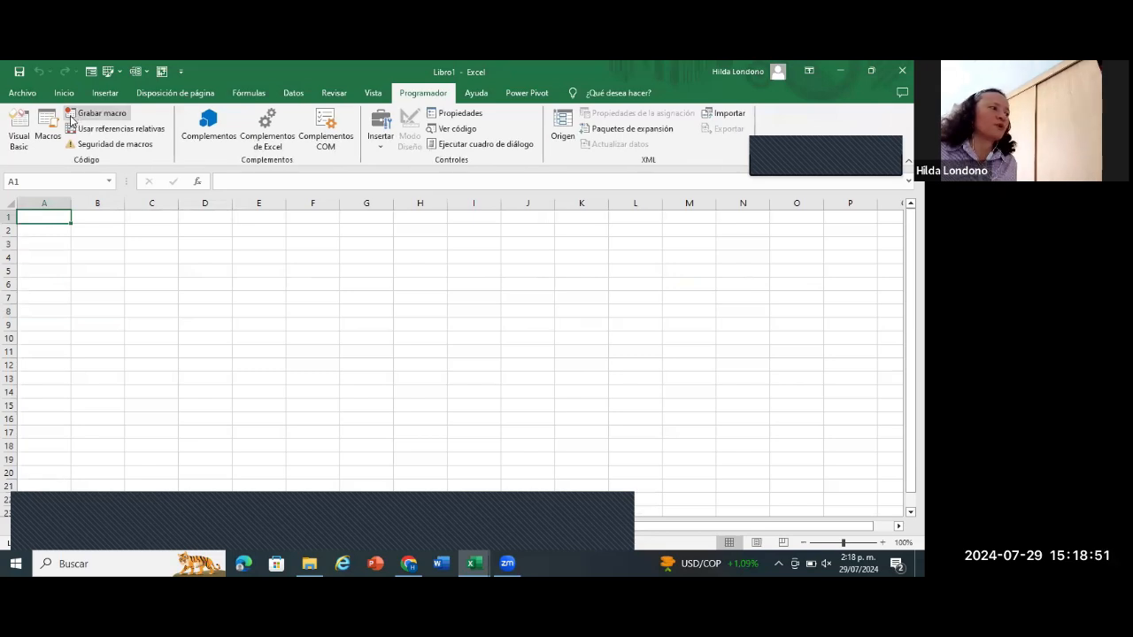
click(85, 118)
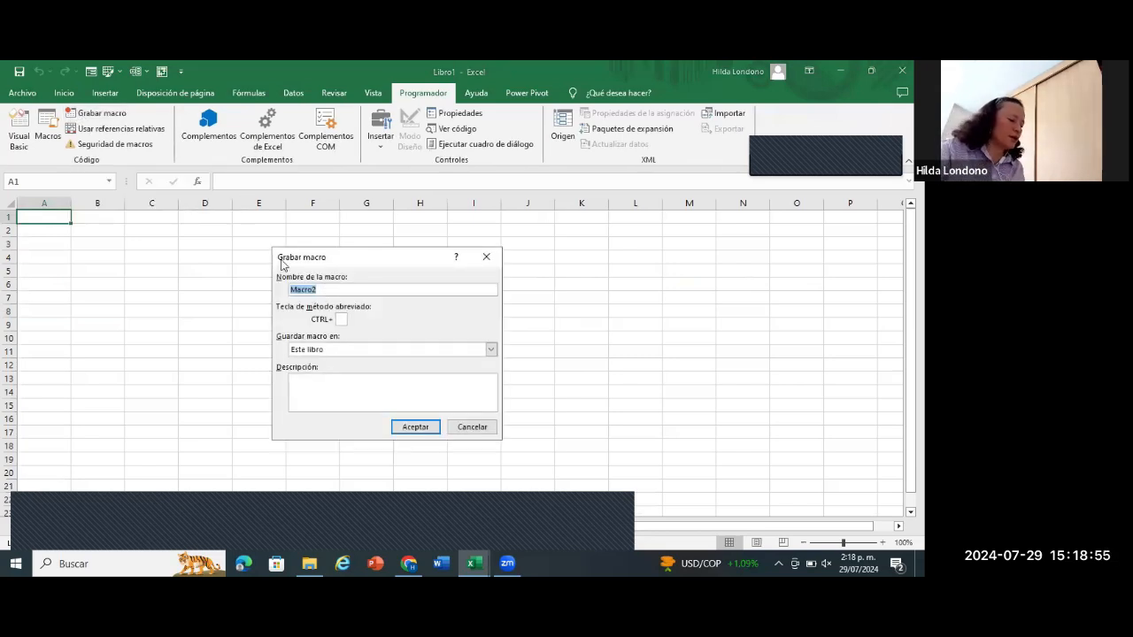
text(fo)
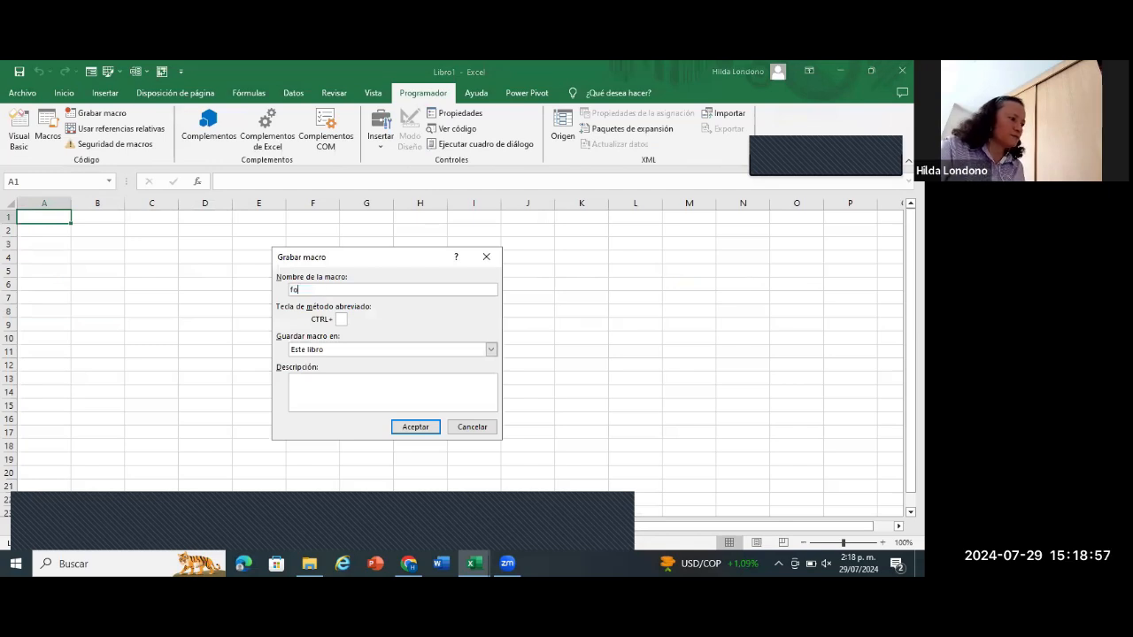
text(rmato)
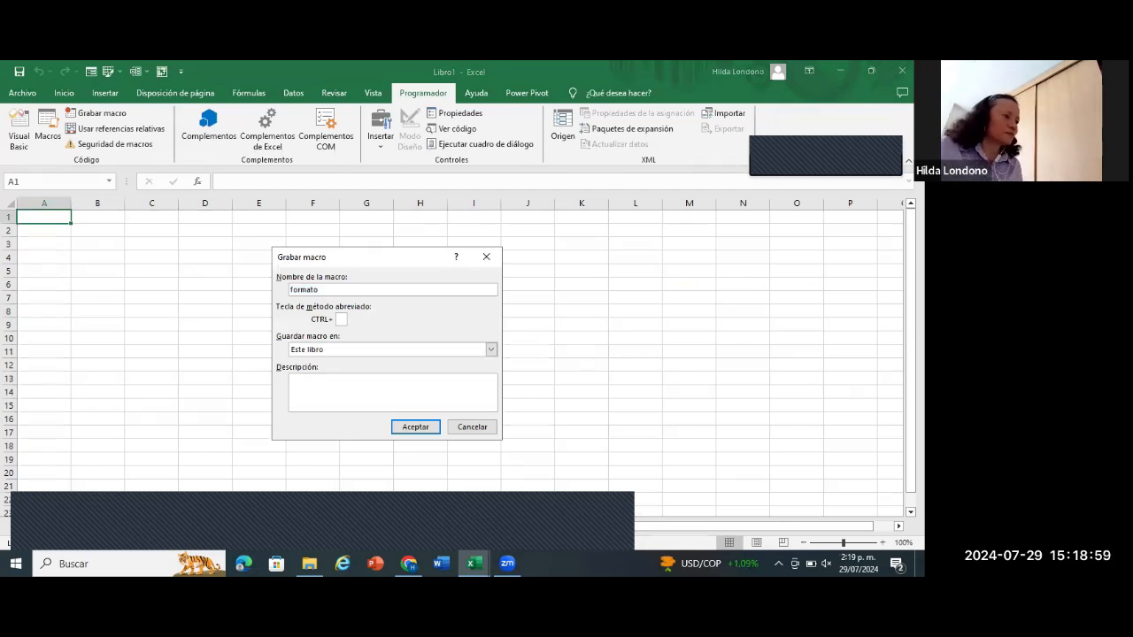
click(343, 351)
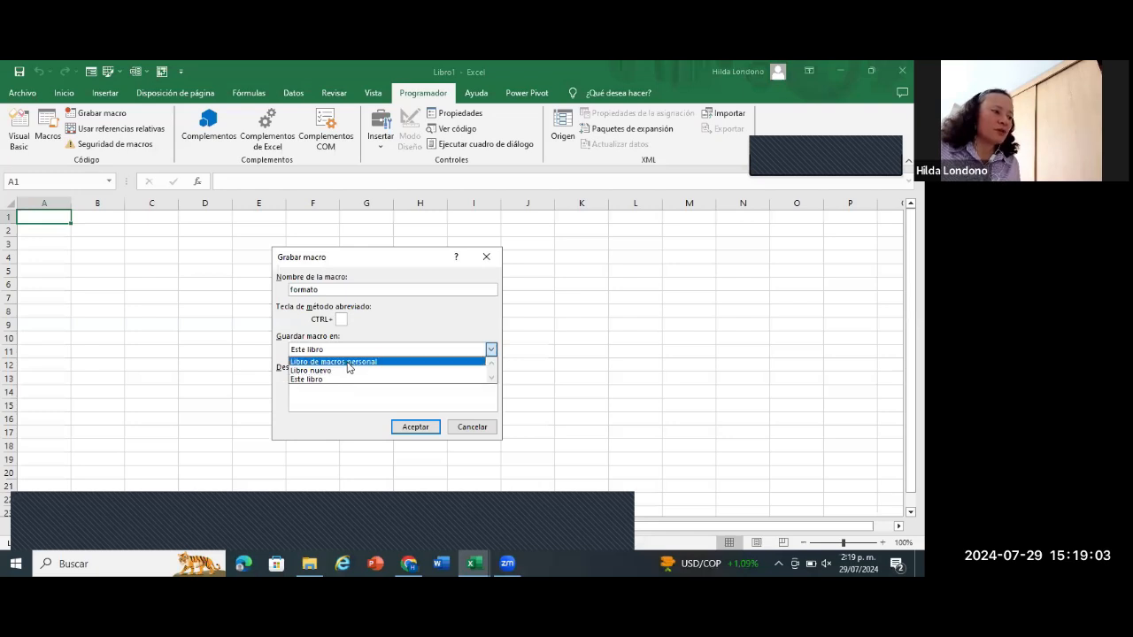
click(349, 363)
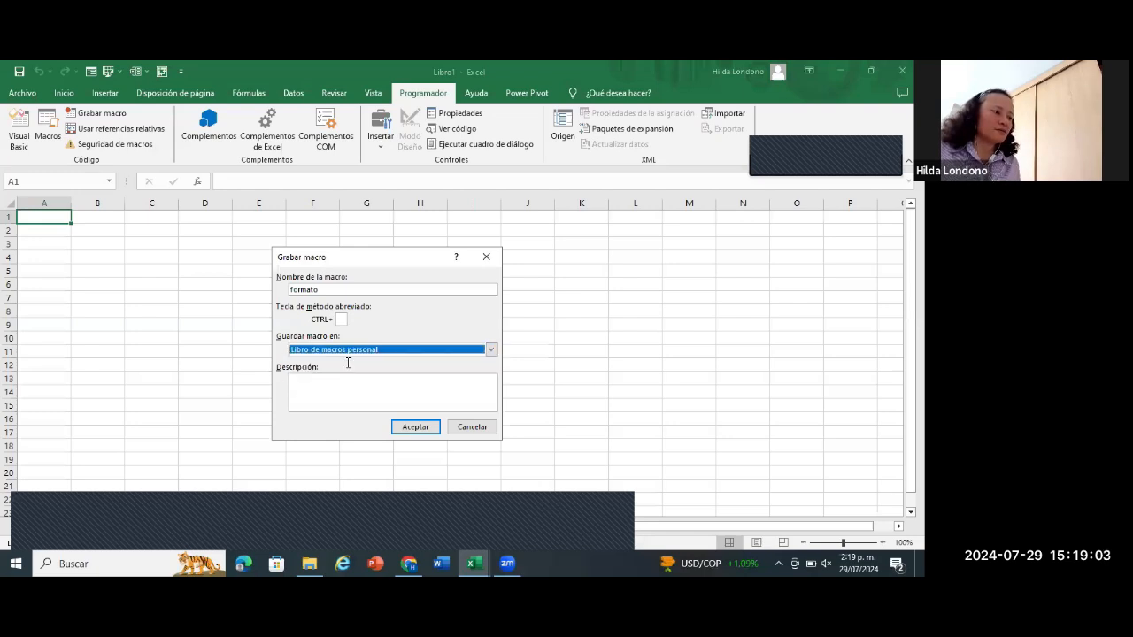
click(414, 427)
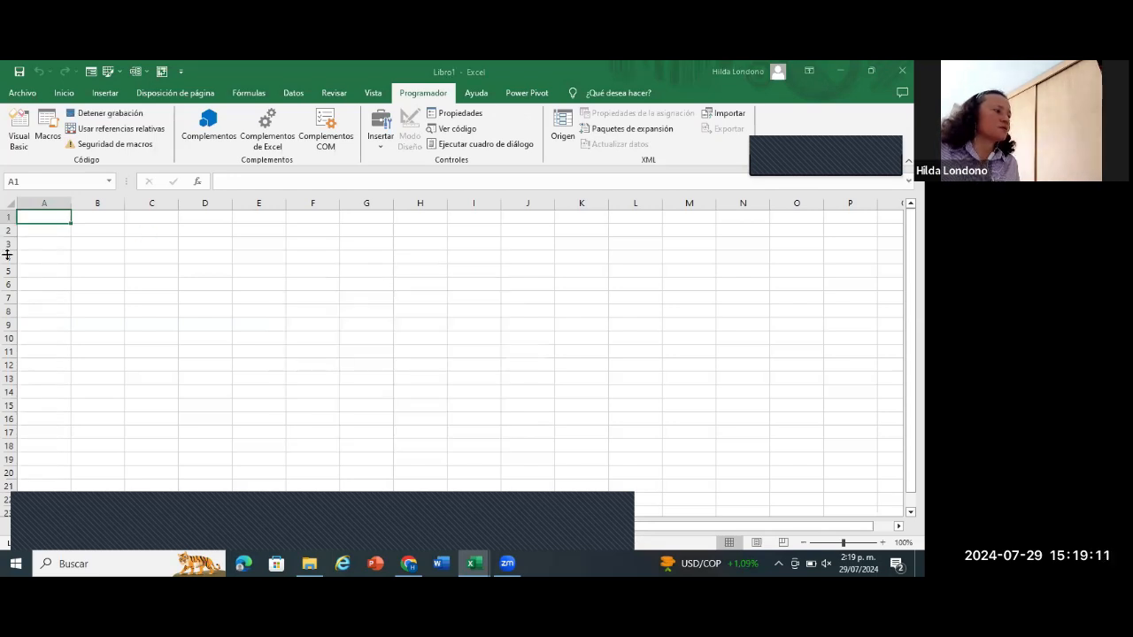
Step: Make row 1 taller, then merge and center A1:H1 and fill it yellow
drag(7, 223, 419, 251)
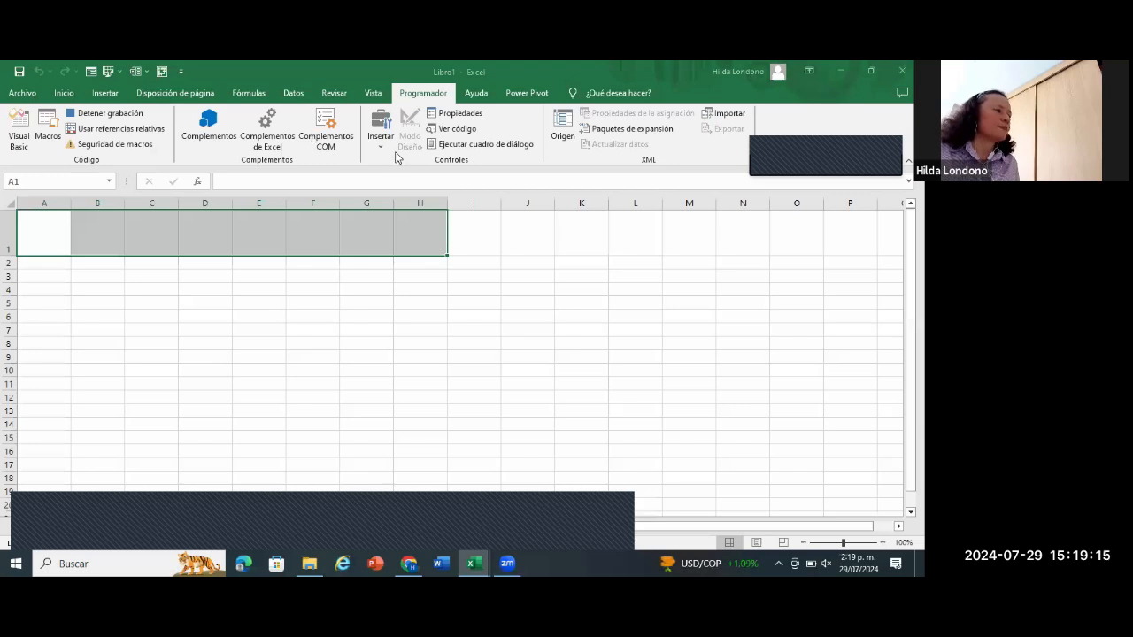
click(63, 92)
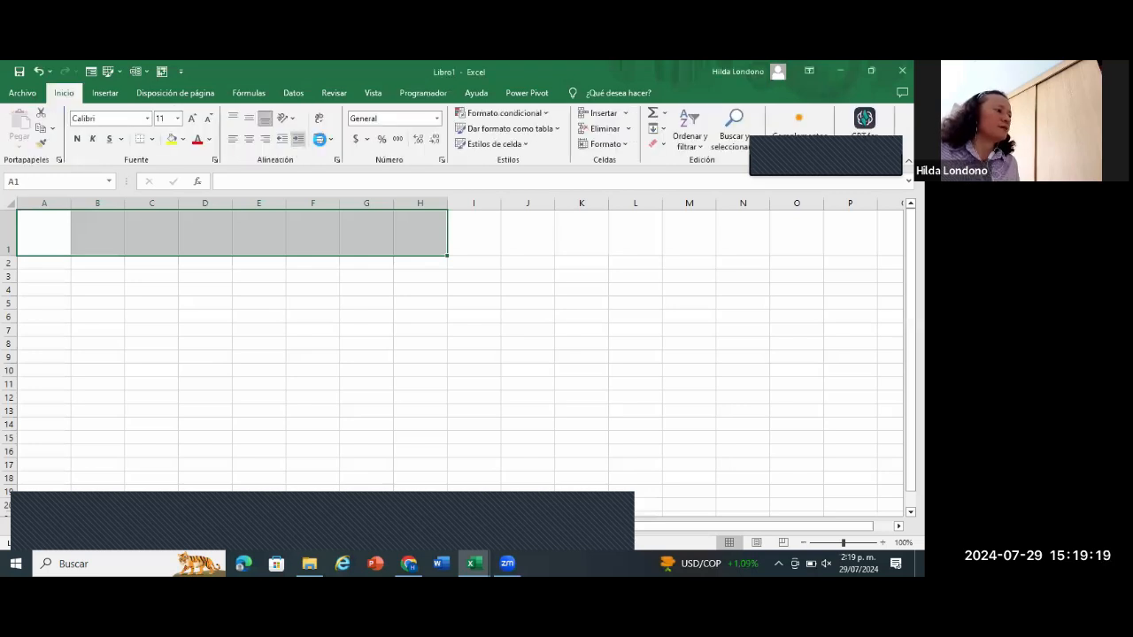
click(320, 140)
click(172, 139)
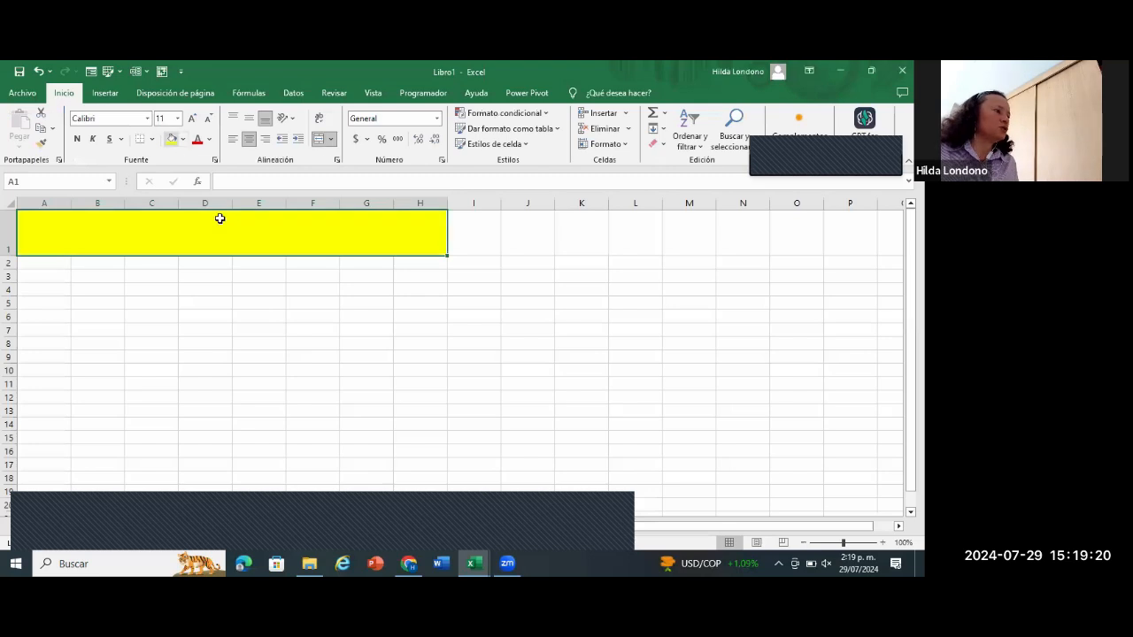
Step: Set the font size of the merged cell to 20 and enter the title Ingreso personal
click(177, 118)
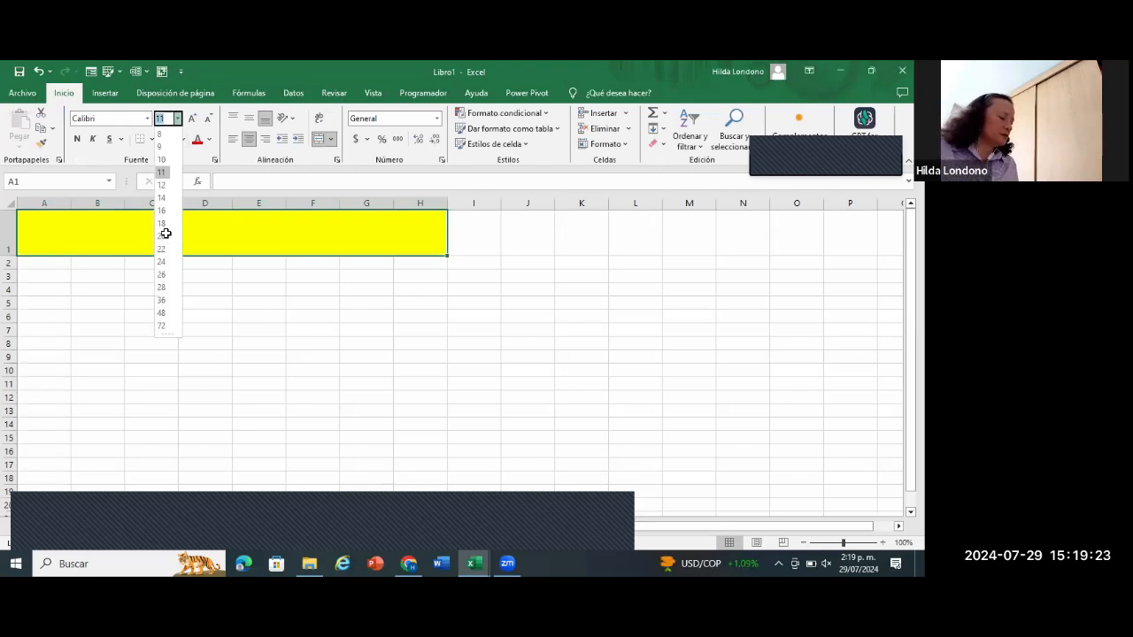
click(164, 234)
text(Ing)
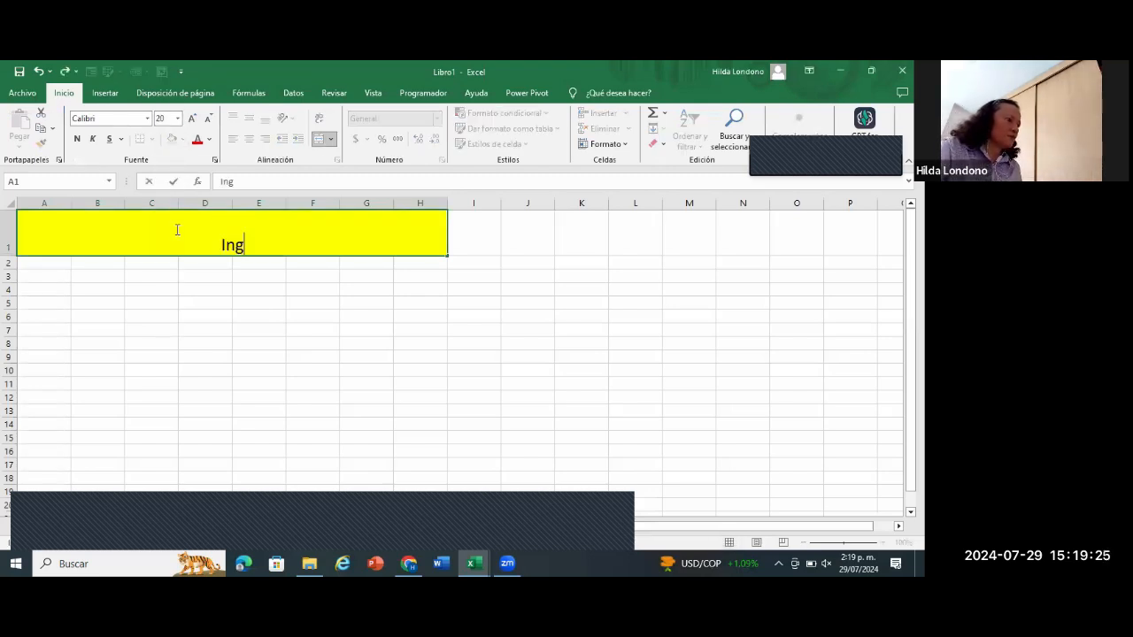
text(reso per)
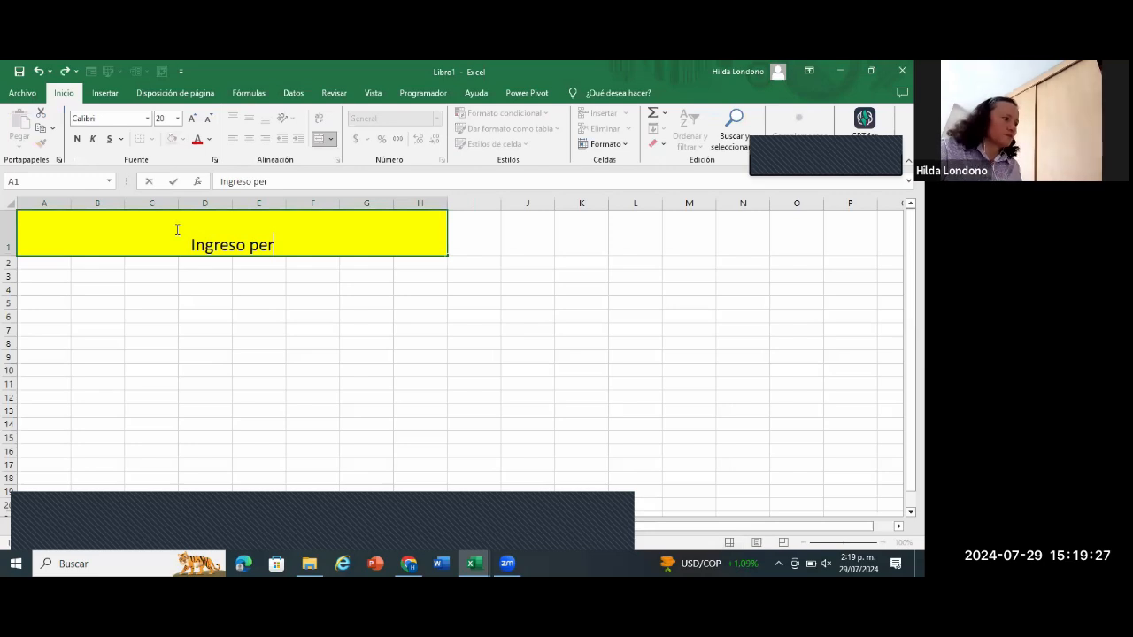
text(sonal)
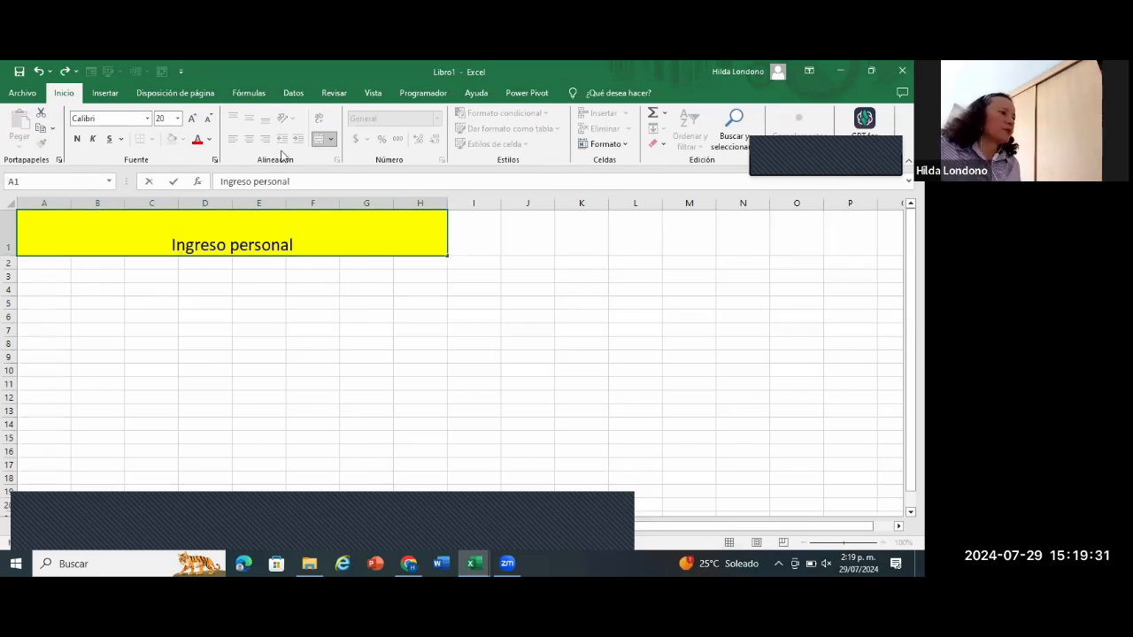
Step: Center the title vertically, make it bold, and stop recording the macro
click(248, 125)
click(248, 119)
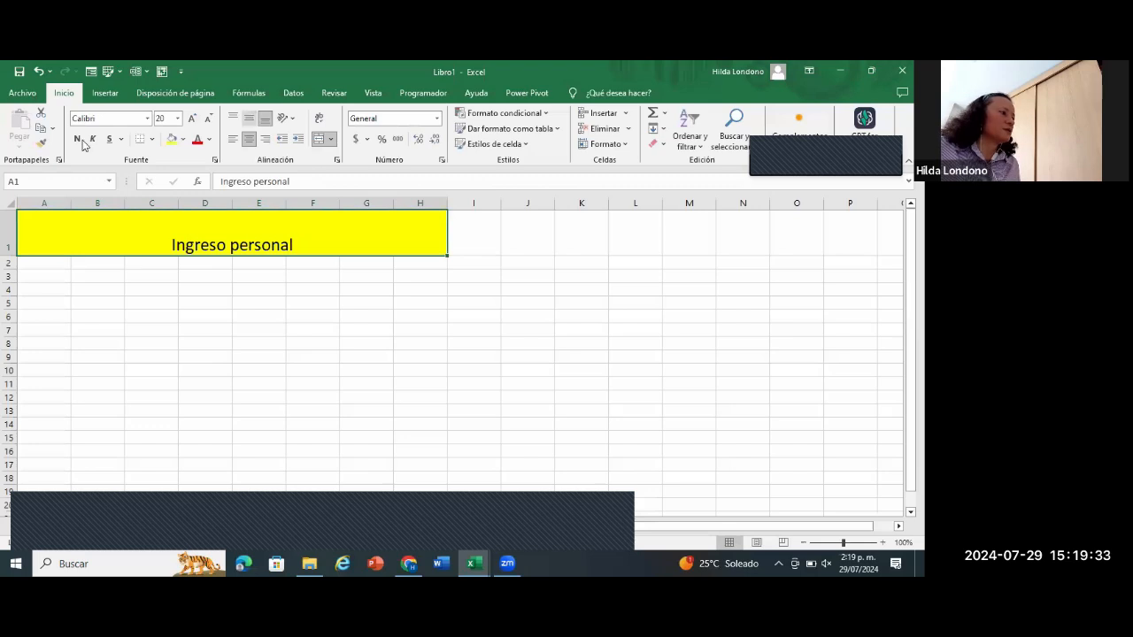
click(78, 139)
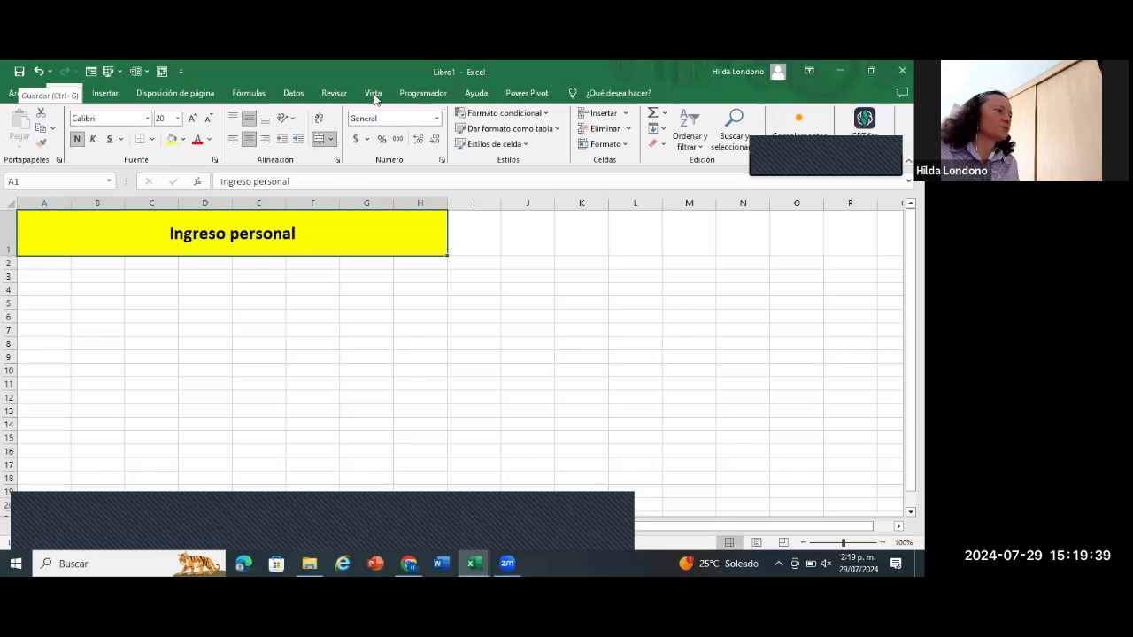
click(84, 114)
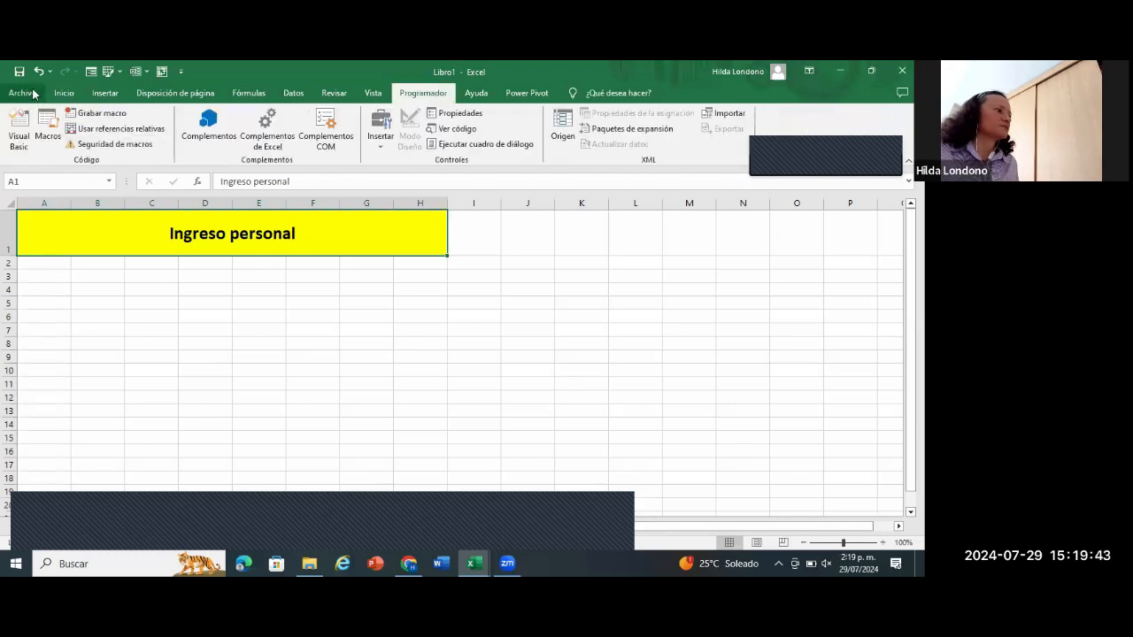
Step: Save the workbook as Libro1 in the OneDrive Documentos folder and view the list of available macros
click(20, 71)
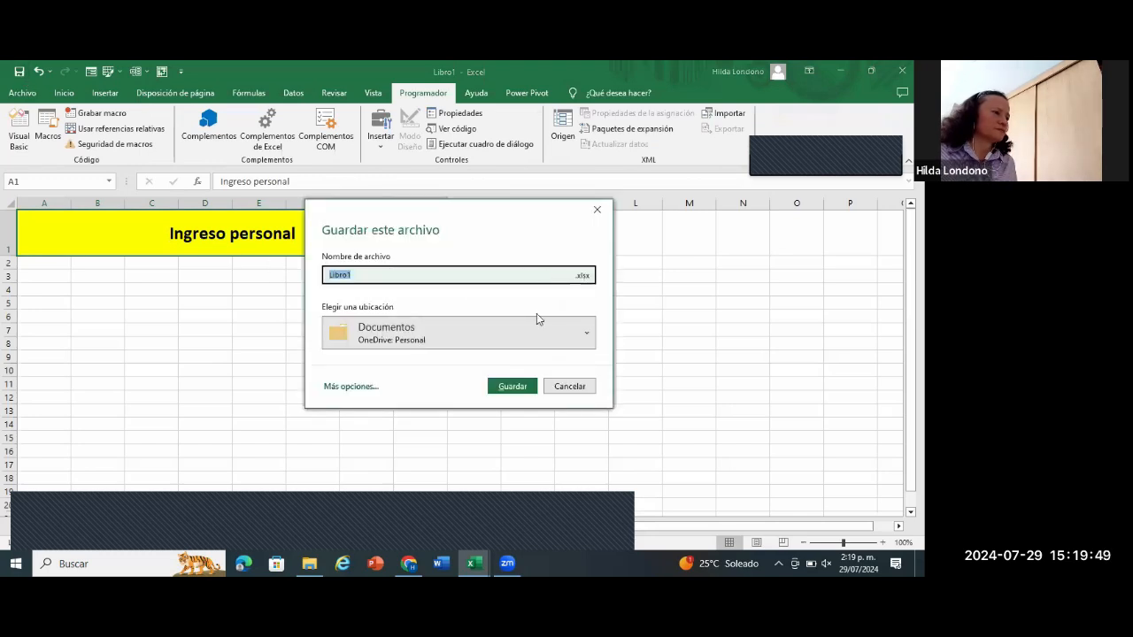
click(513, 387)
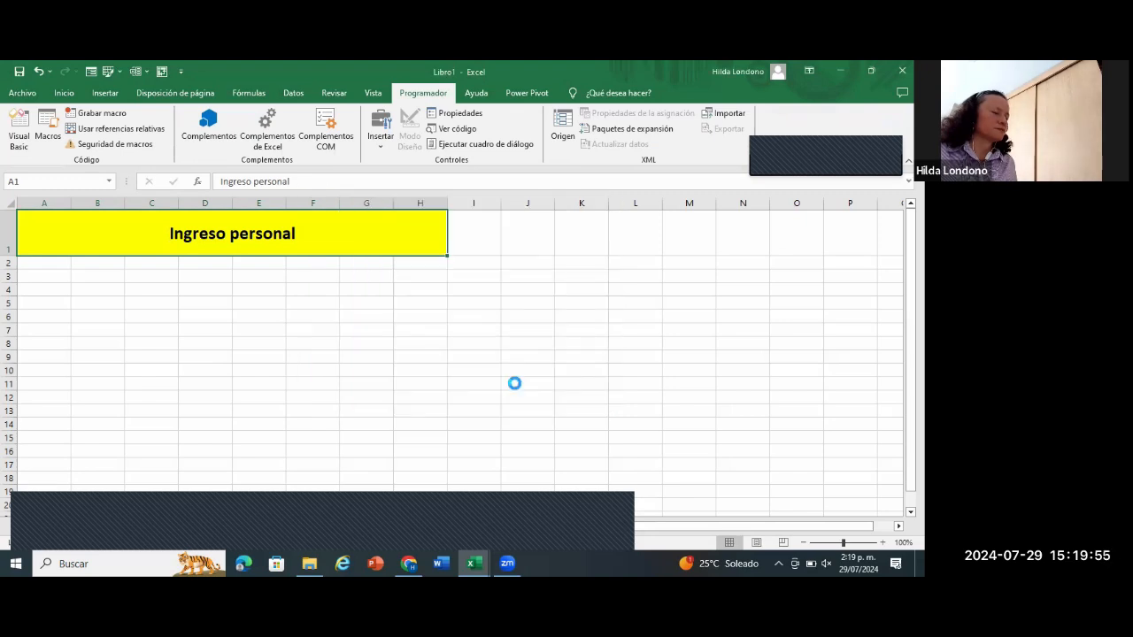
click(43, 131)
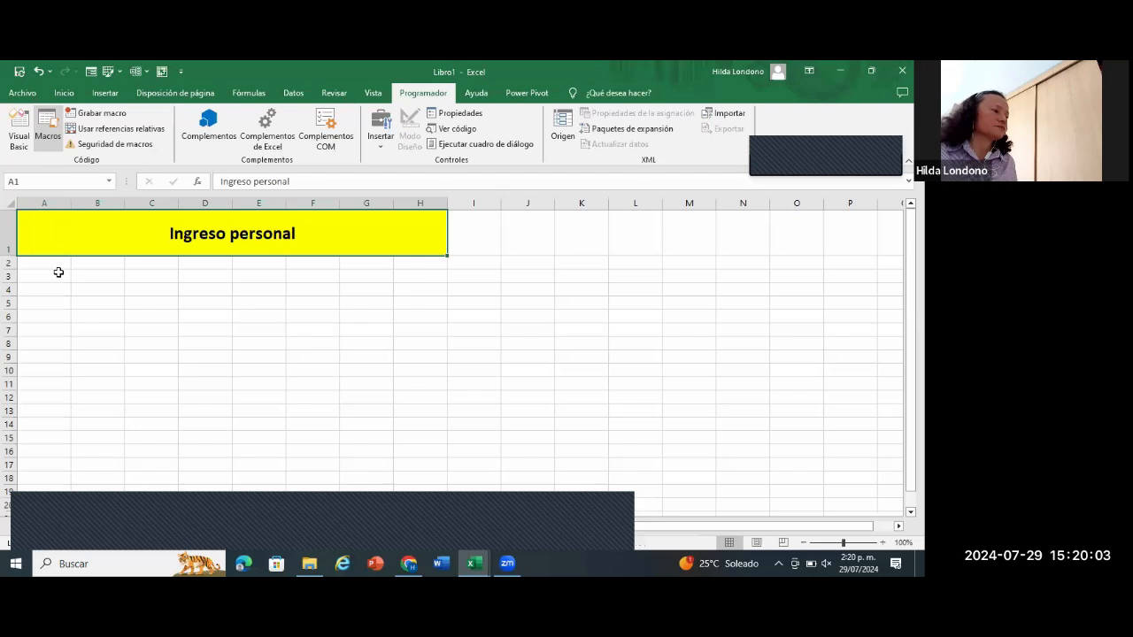
click(60, 139)
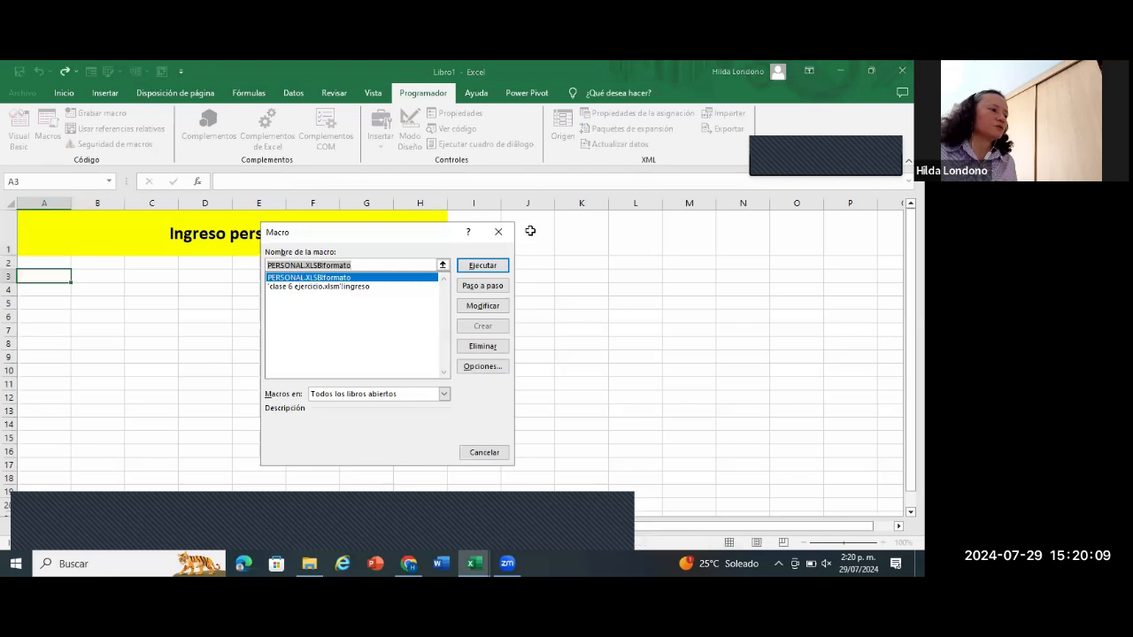
click(499, 232)
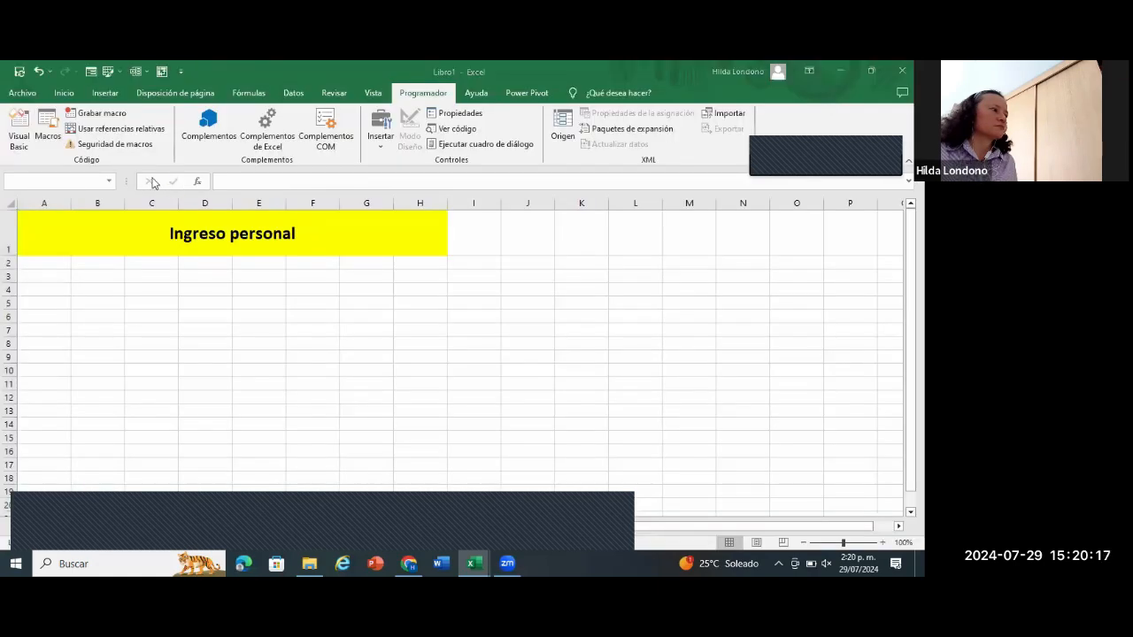
Step: Run the PERSONAL.XLSB!formato macro in the new blank workbook Libro2
click(438, 97)
click(51, 135)
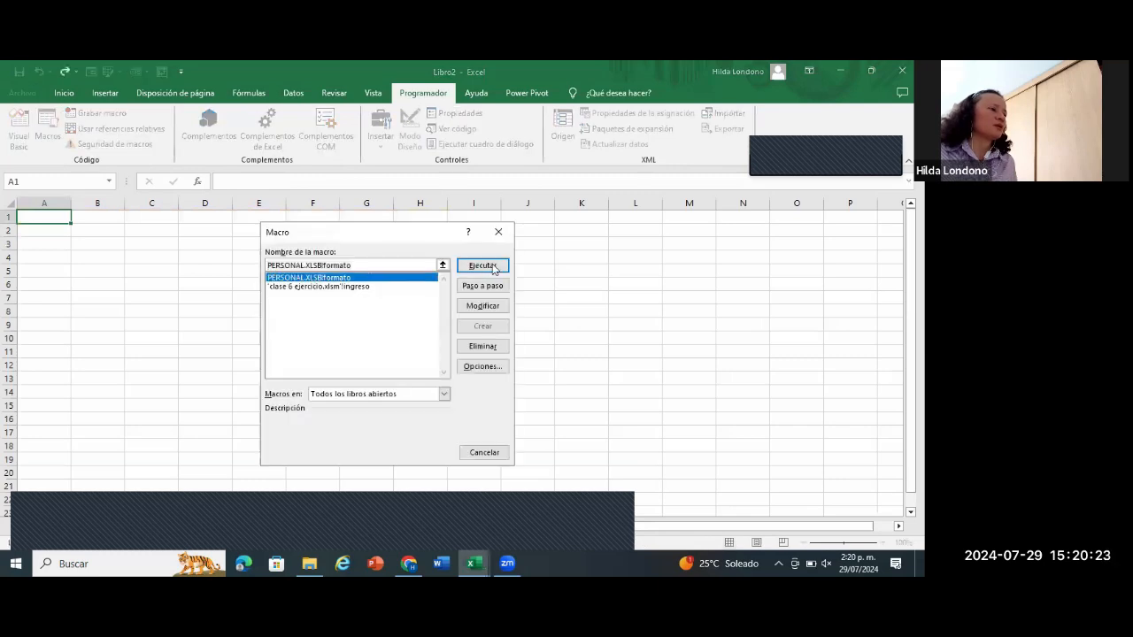
click(493, 268)
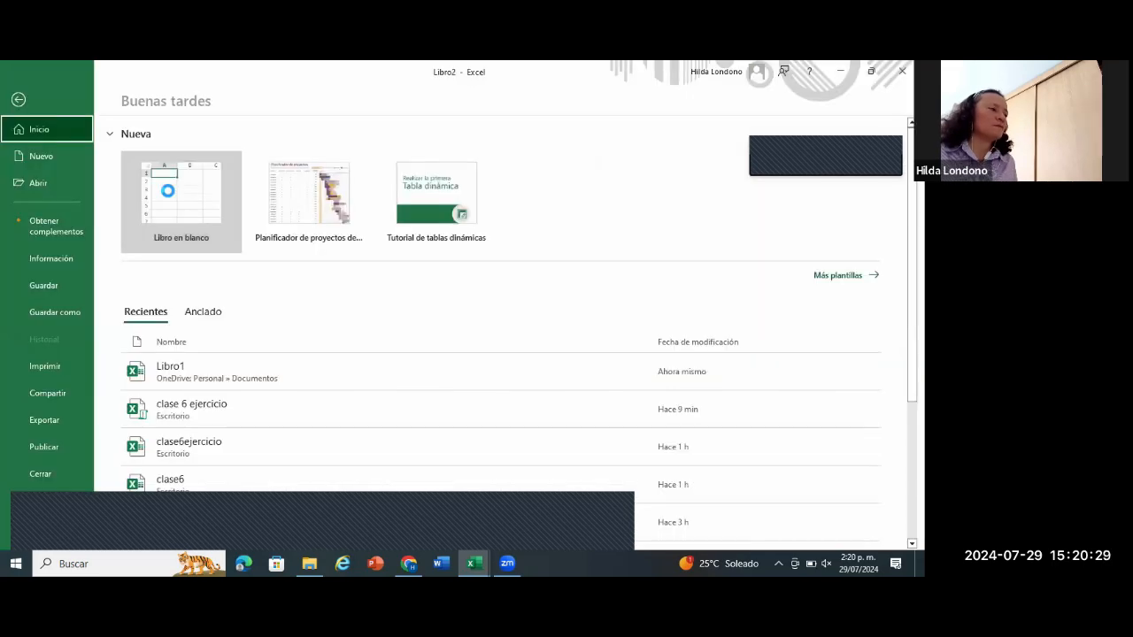
Step: Create another blank workbook and run the personal formato macro in it
click(168, 190)
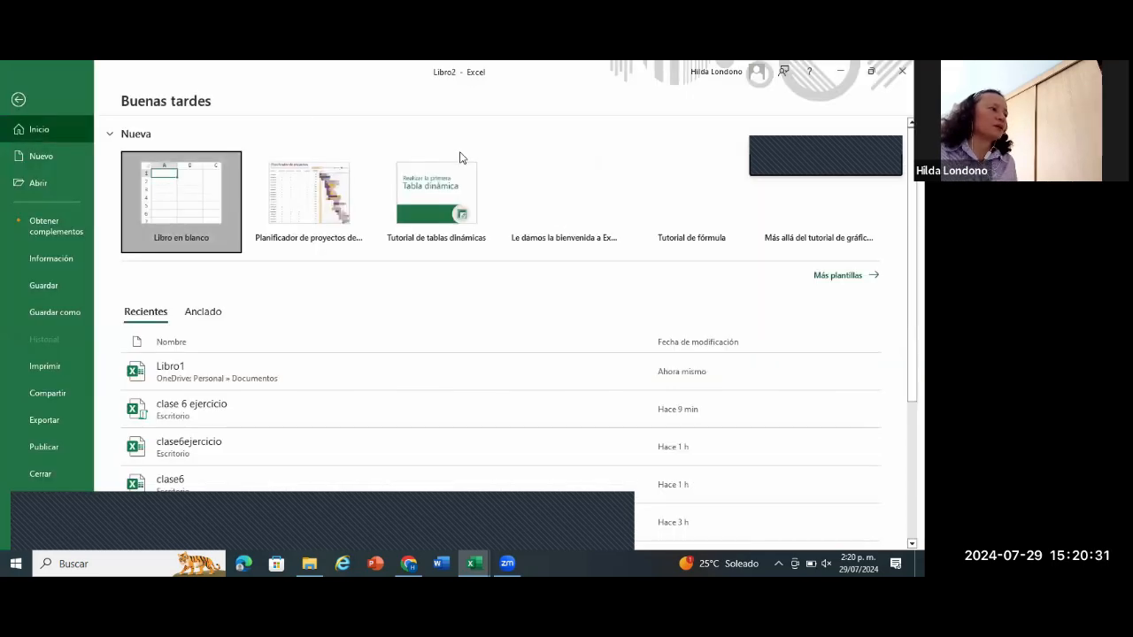
key(Escape)
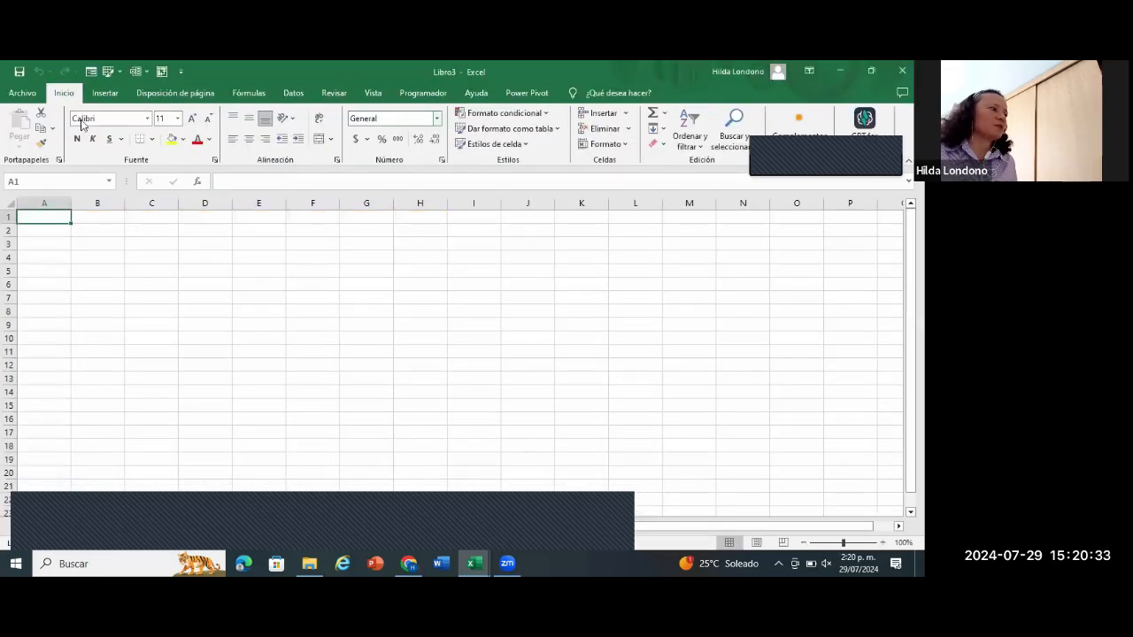
click(51, 134)
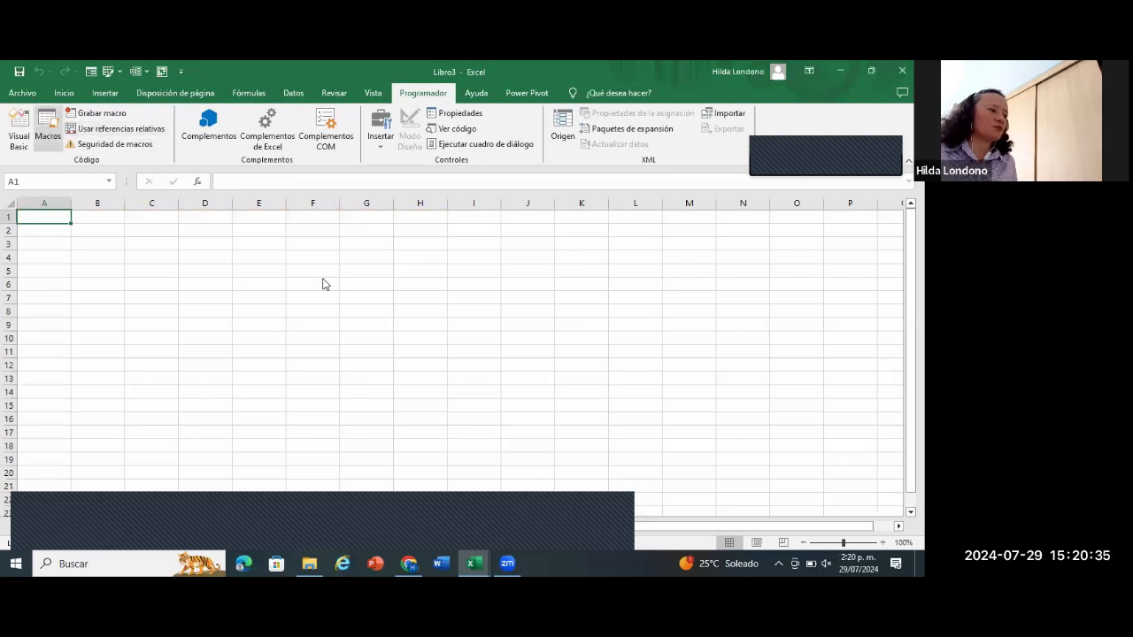
click(494, 267)
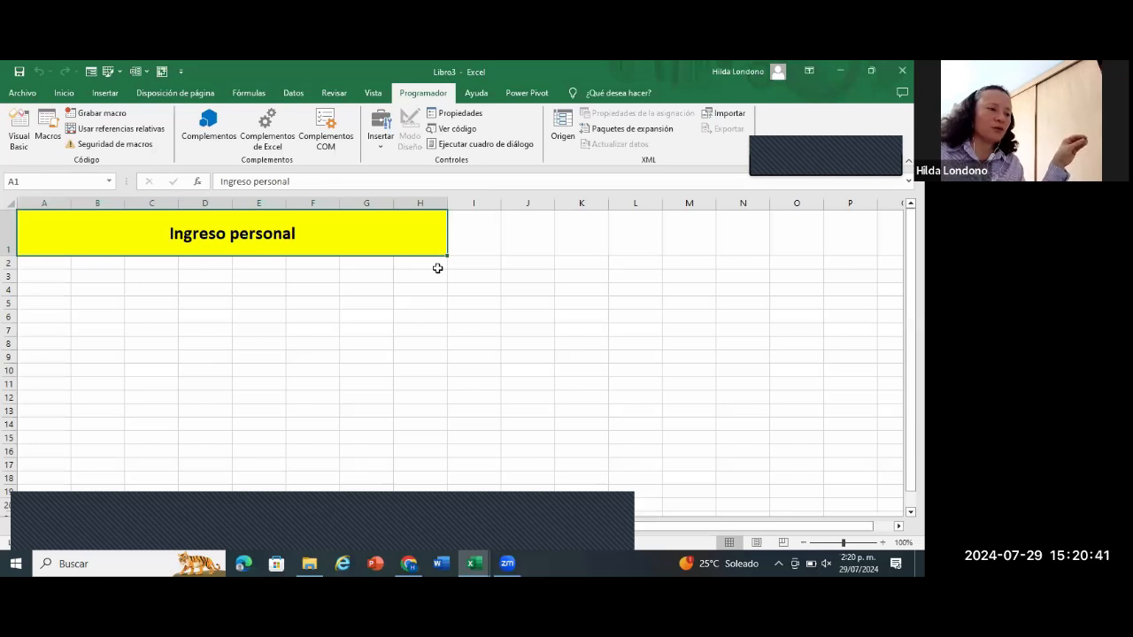
Step: Close the two test workbooks, Libro3 and Libro2, without saving their changes
click(312, 263)
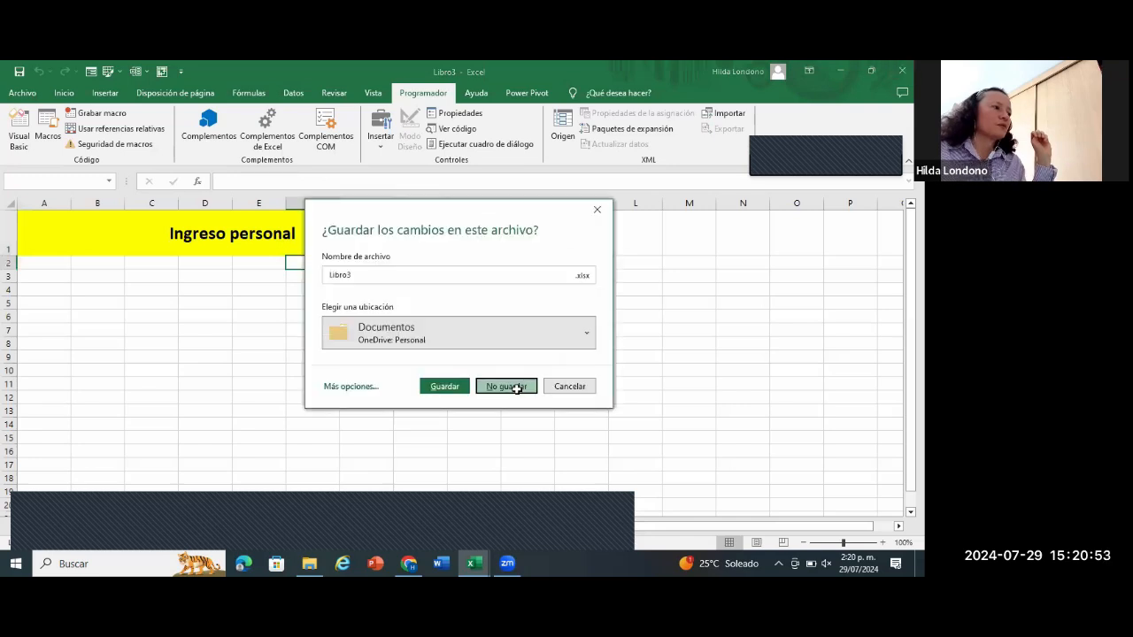
click(517, 388)
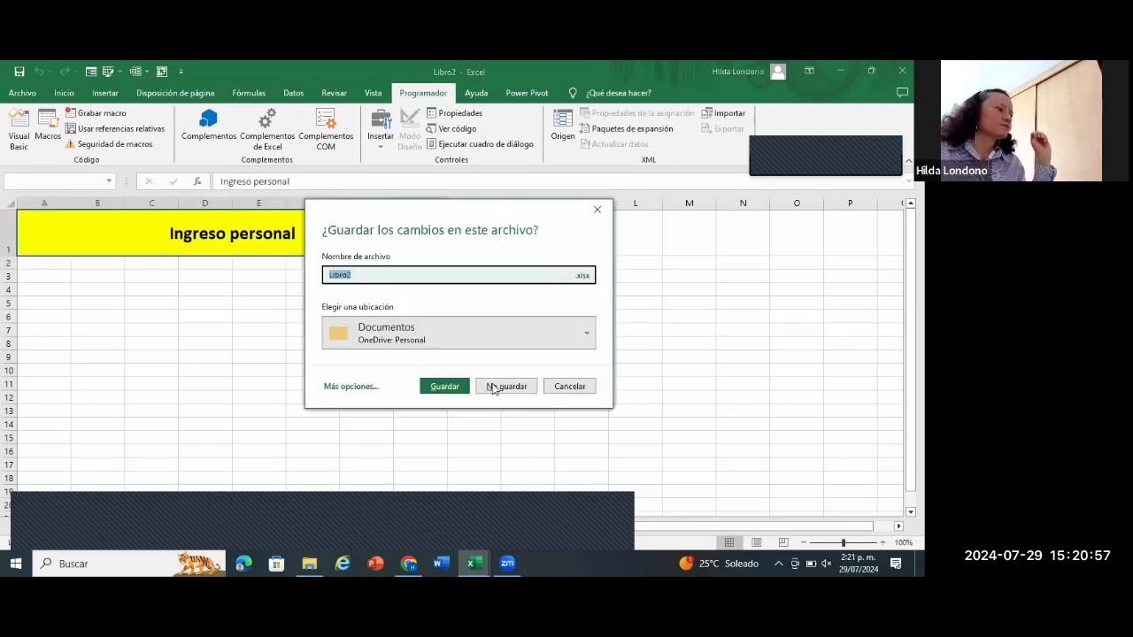
click(506, 386)
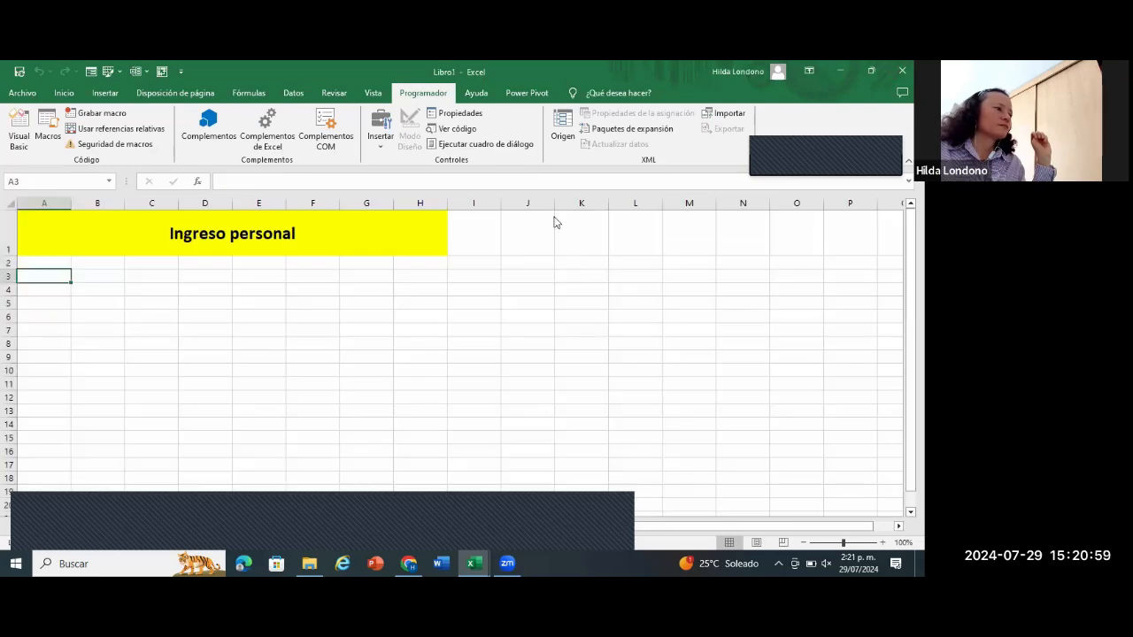
Step: Return to the clase 6 ejercicio workbook, open the Esolver sheet and select the product names in B5:B8
click(508, 319)
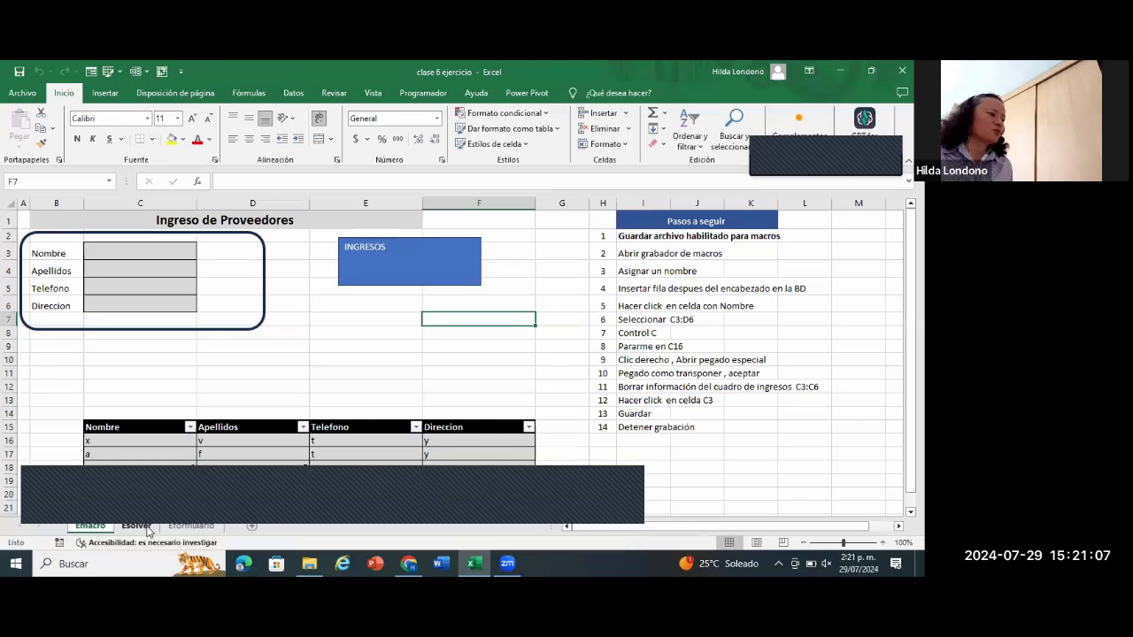
click(138, 526)
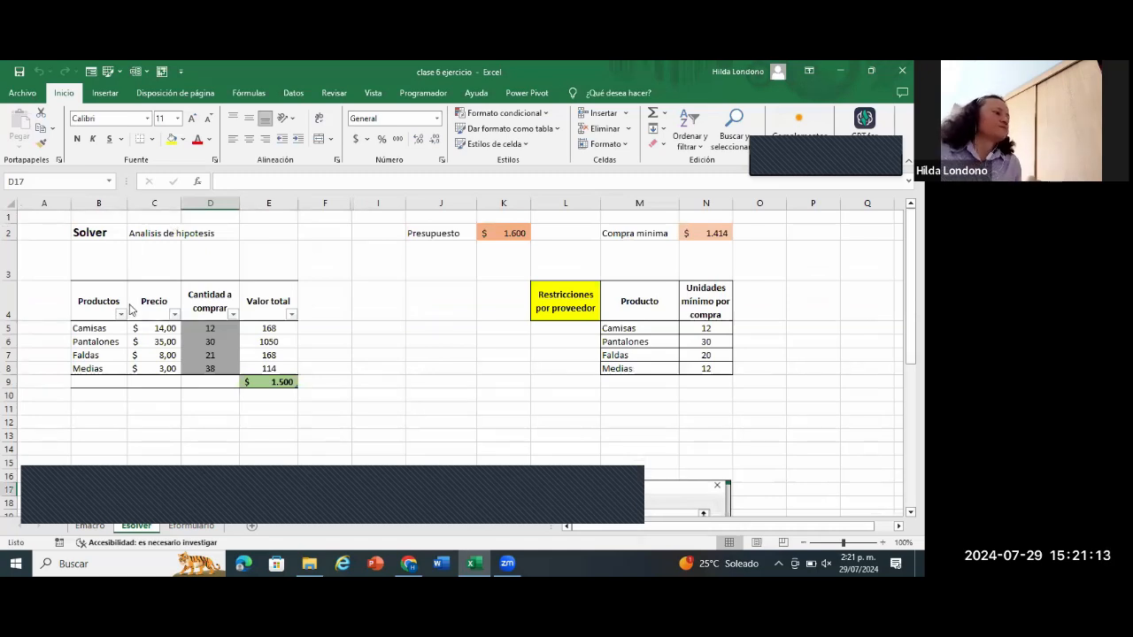
click(110, 330)
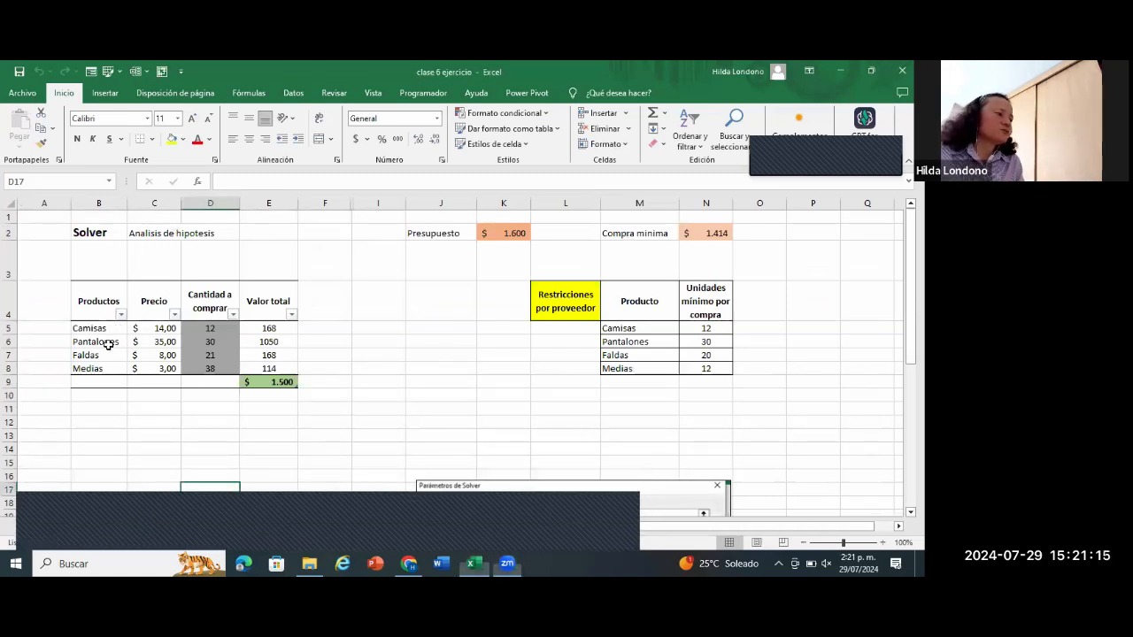
drag(133, 361, 131, 369)
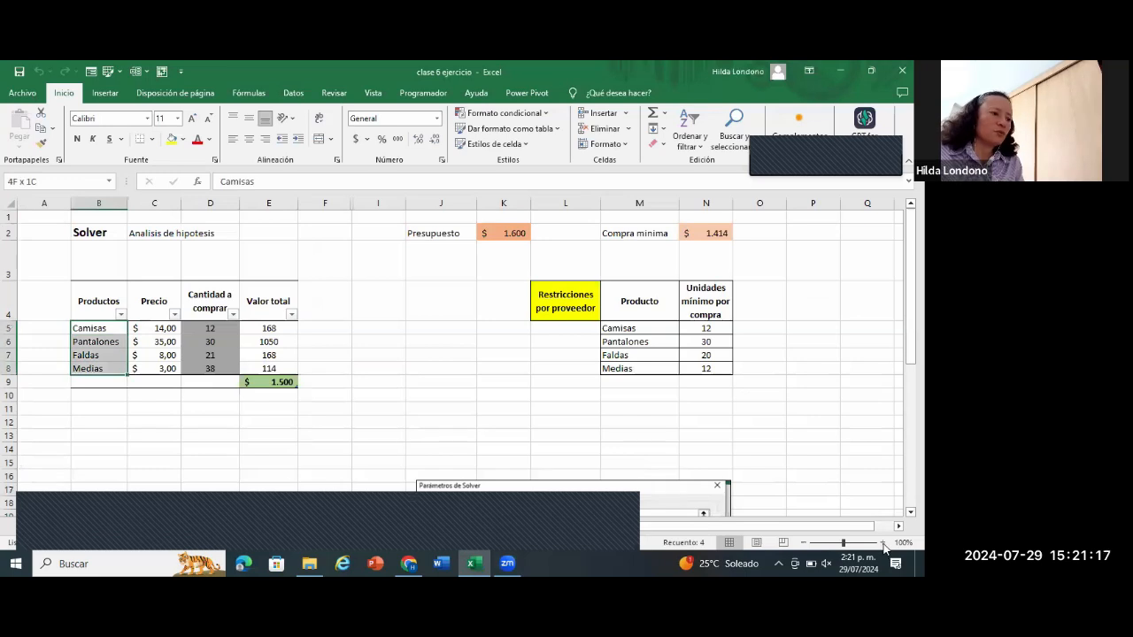
Step: Review the product table's names, prices, quantities and total formula, the budget in K2 and the supplier minimum units in column N
drag(114, 340, 106, 383)
drag(181, 343, 180, 381)
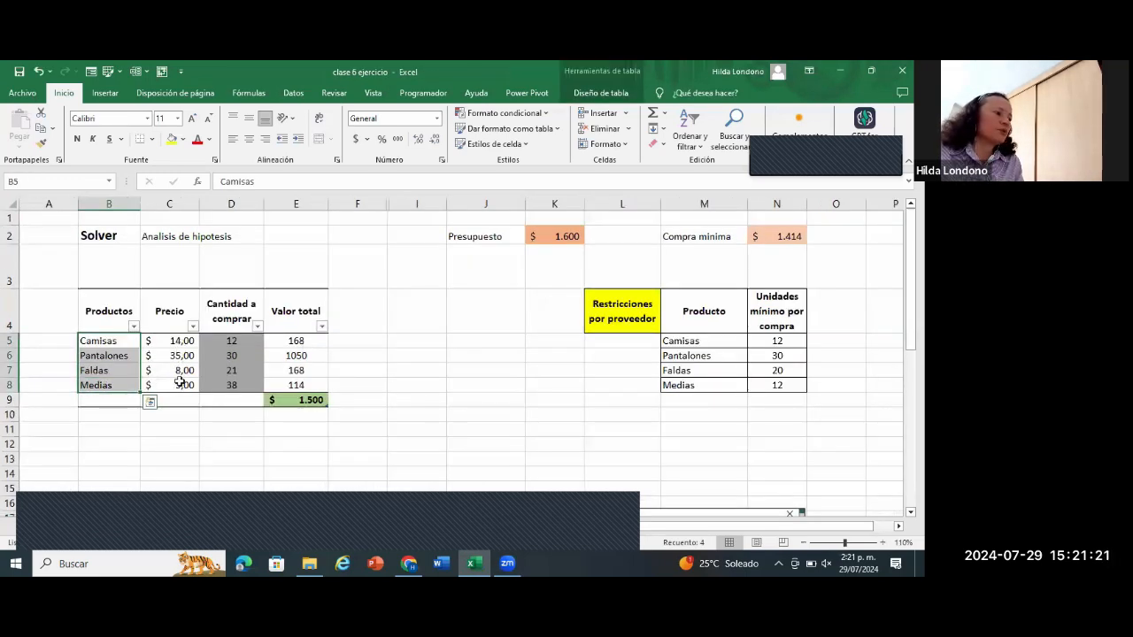
drag(239, 342, 244, 387)
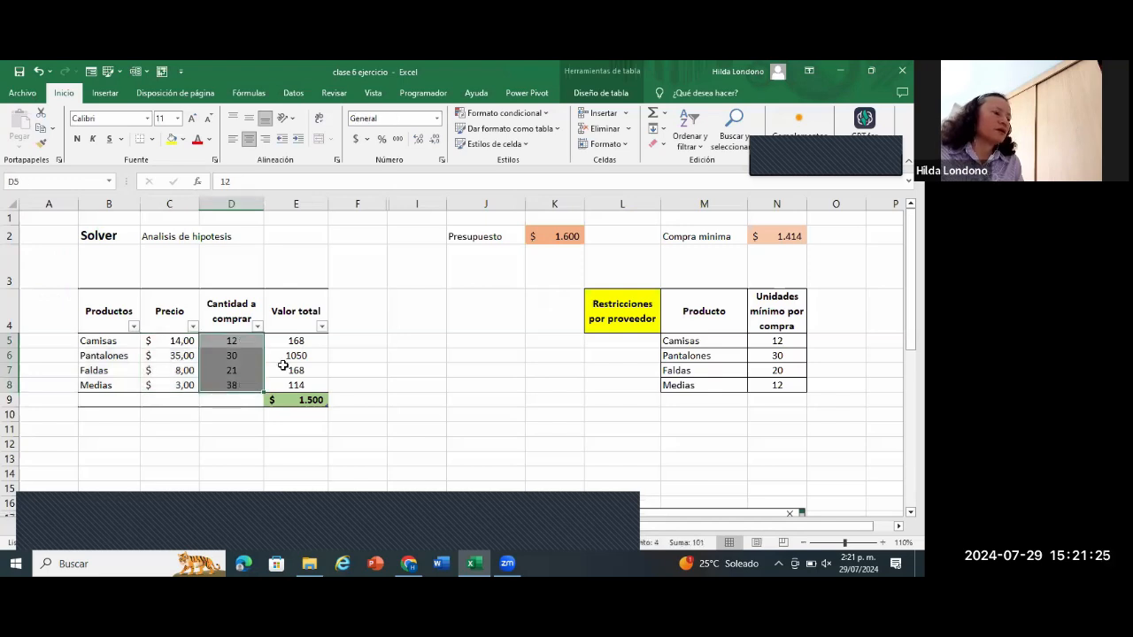
click(310, 344)
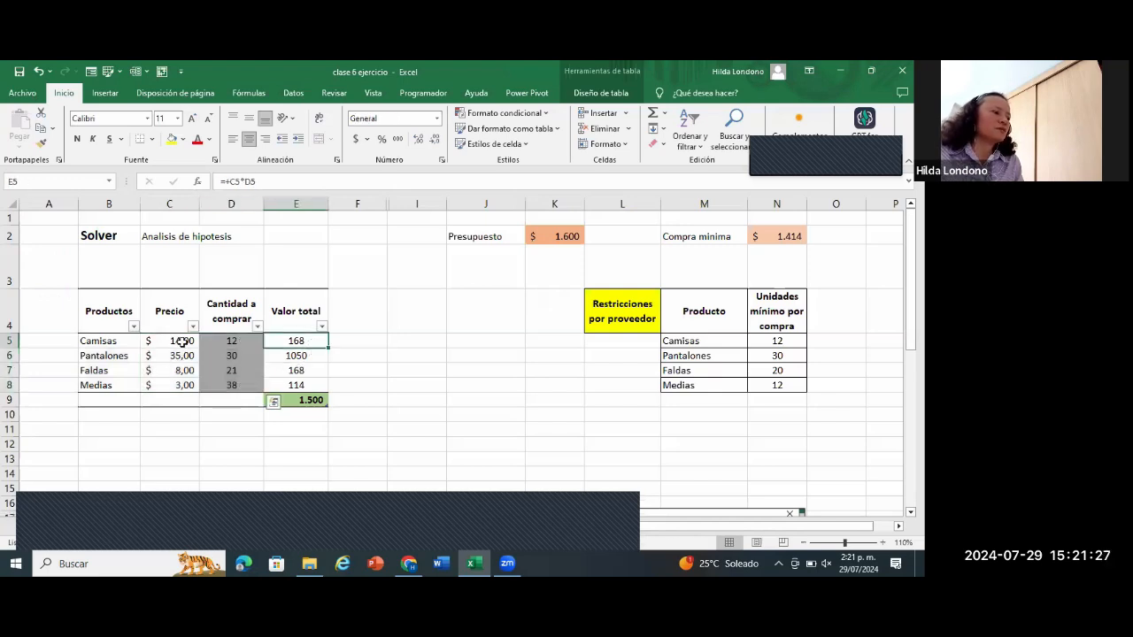
click(561, 233)
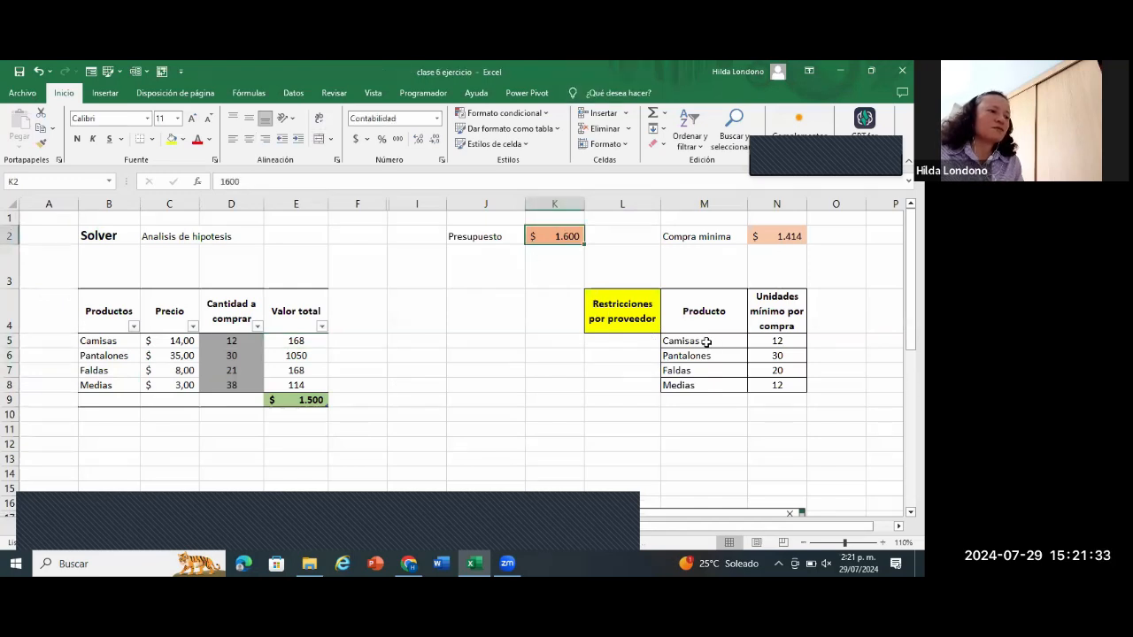
click(798, 358)
click(798, 374)
key(Down)
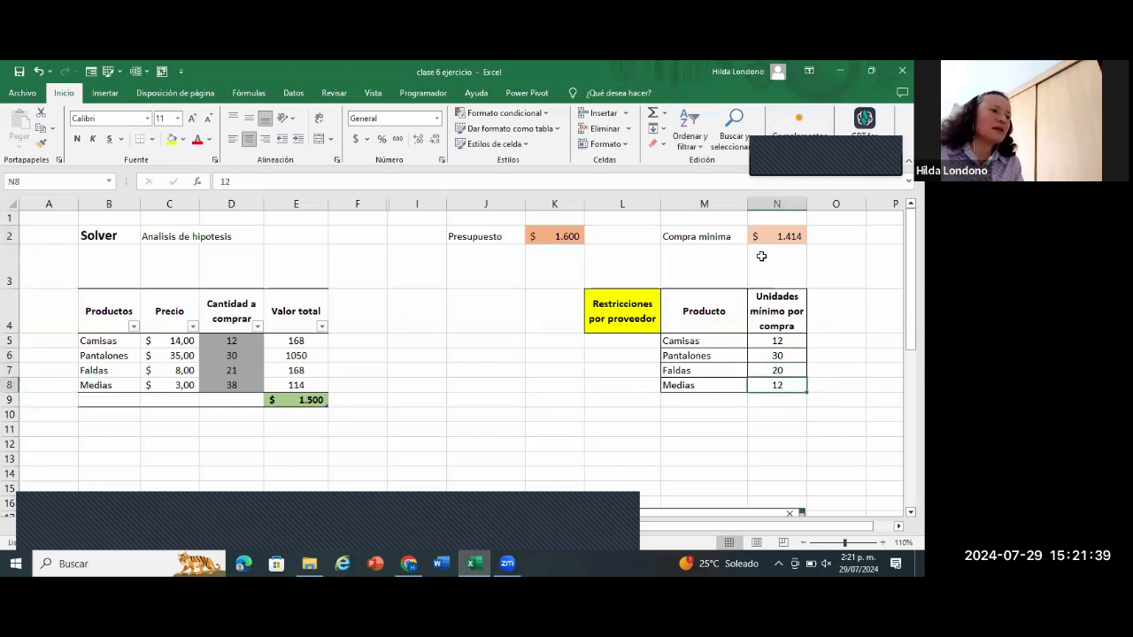
Step: Copy the supplier minimum units from N5:N8 into the quantities to buy in D5:D8, pasting values only
drag(774, 338, 776, 384)
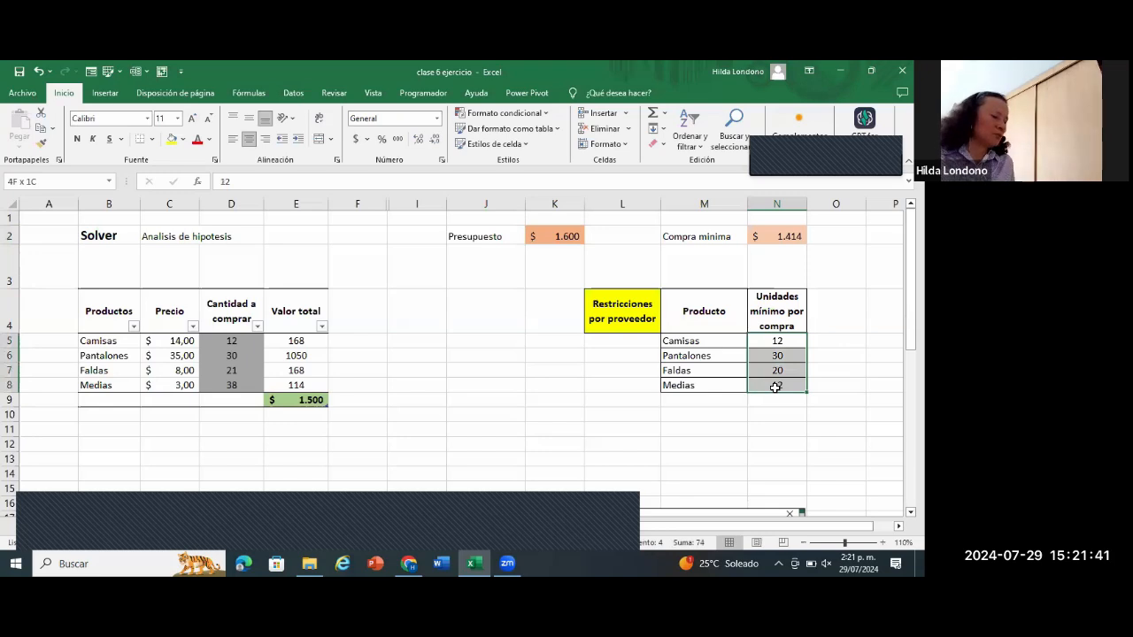
key(ctrl+c)
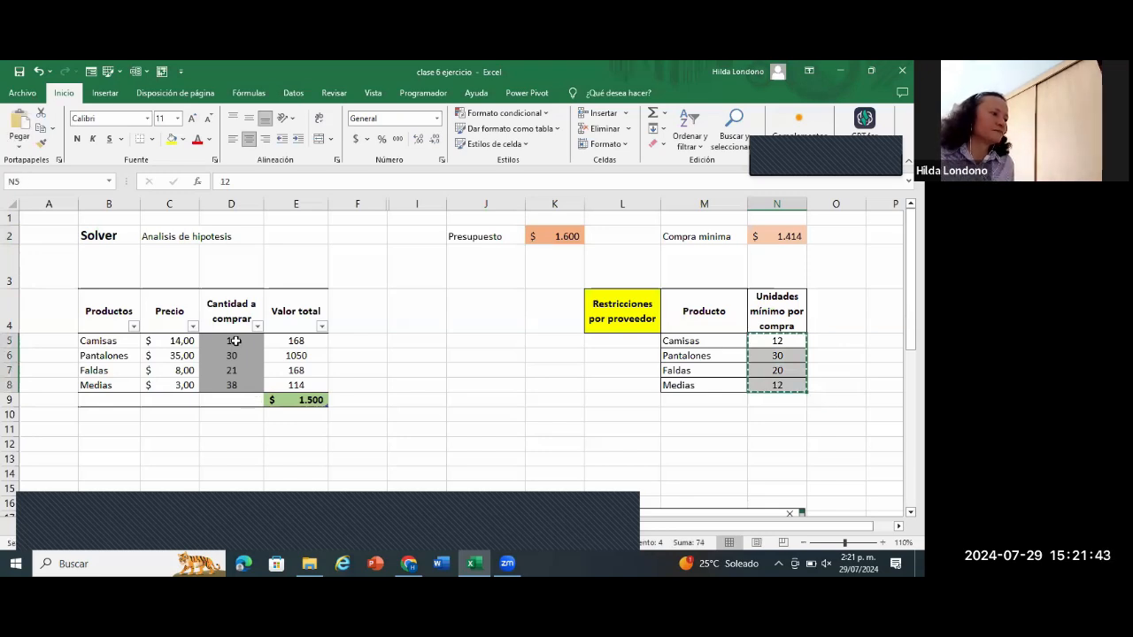
right_click(235, 341)
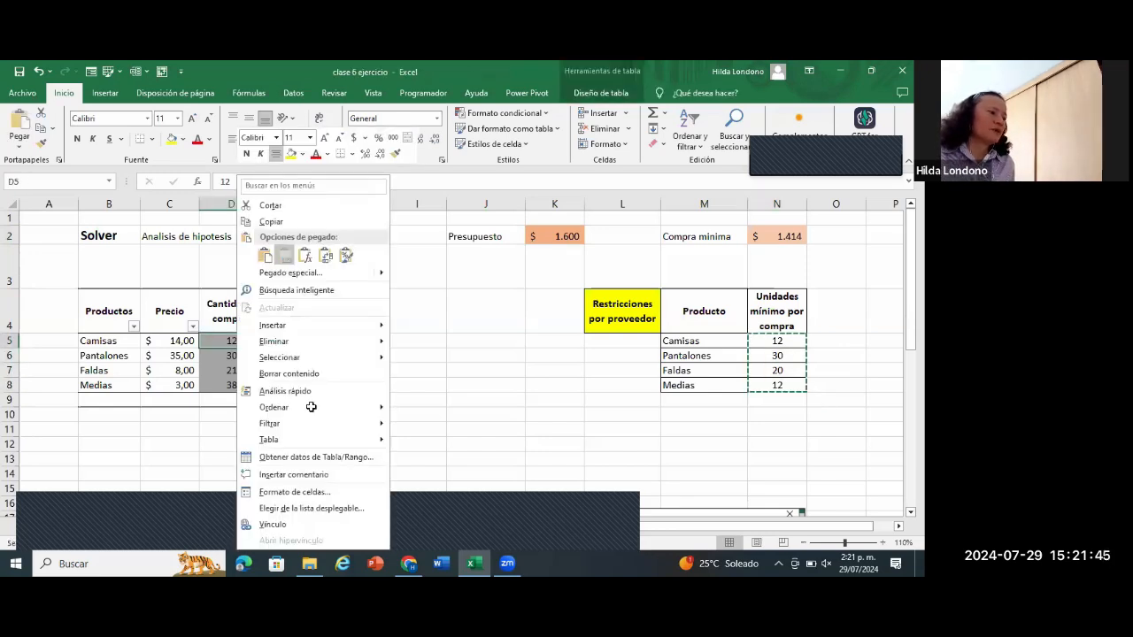
click(284, 255)
drag(109, 310, 308, 402)
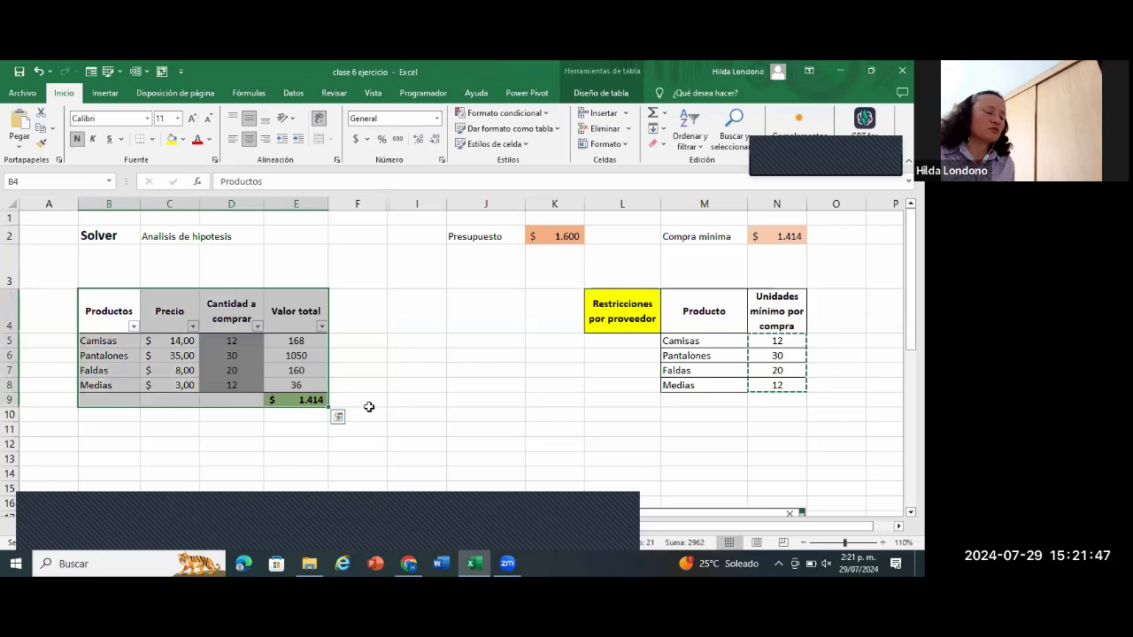
click(400, 411)
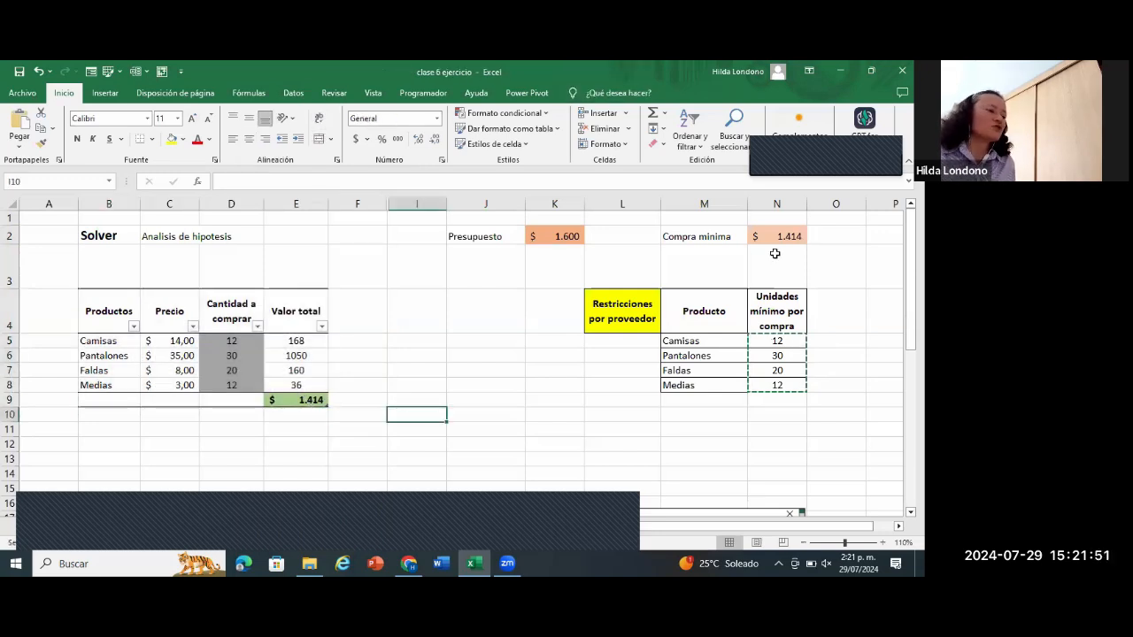
key(Escape)
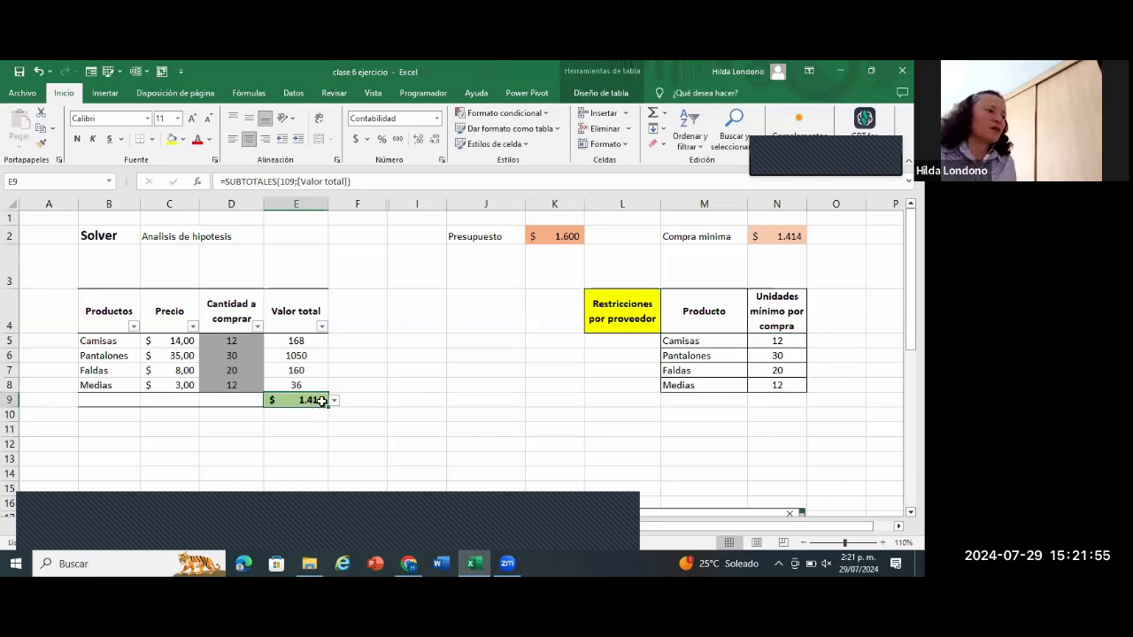
Step: Check the budget in K2 against the quantities to buy in column D
click(575, 241)
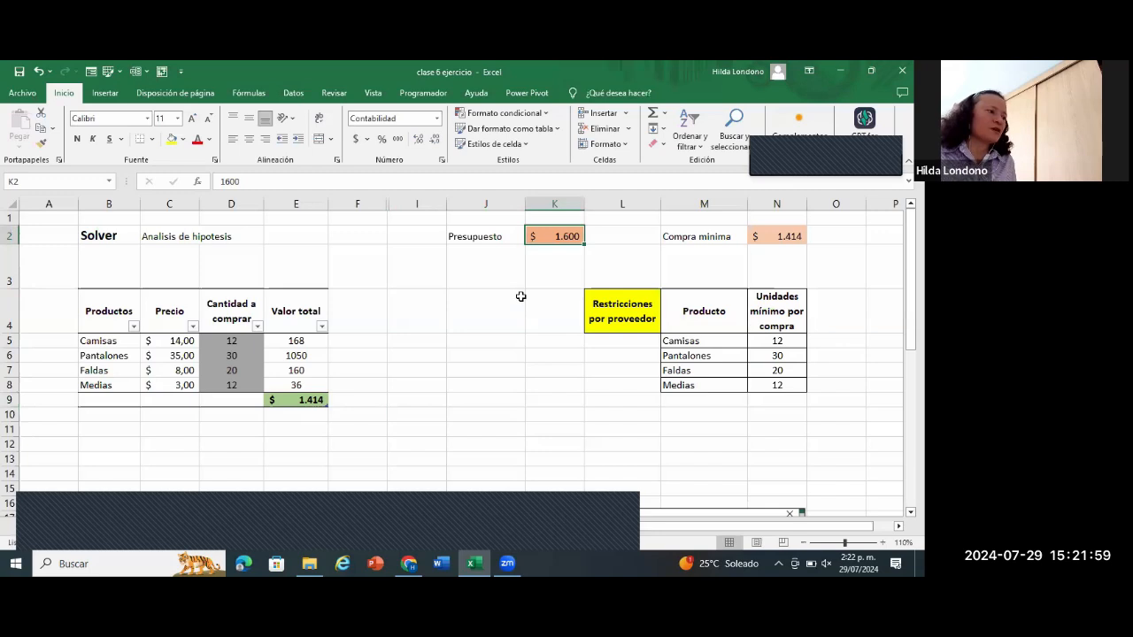
click(245, 346)
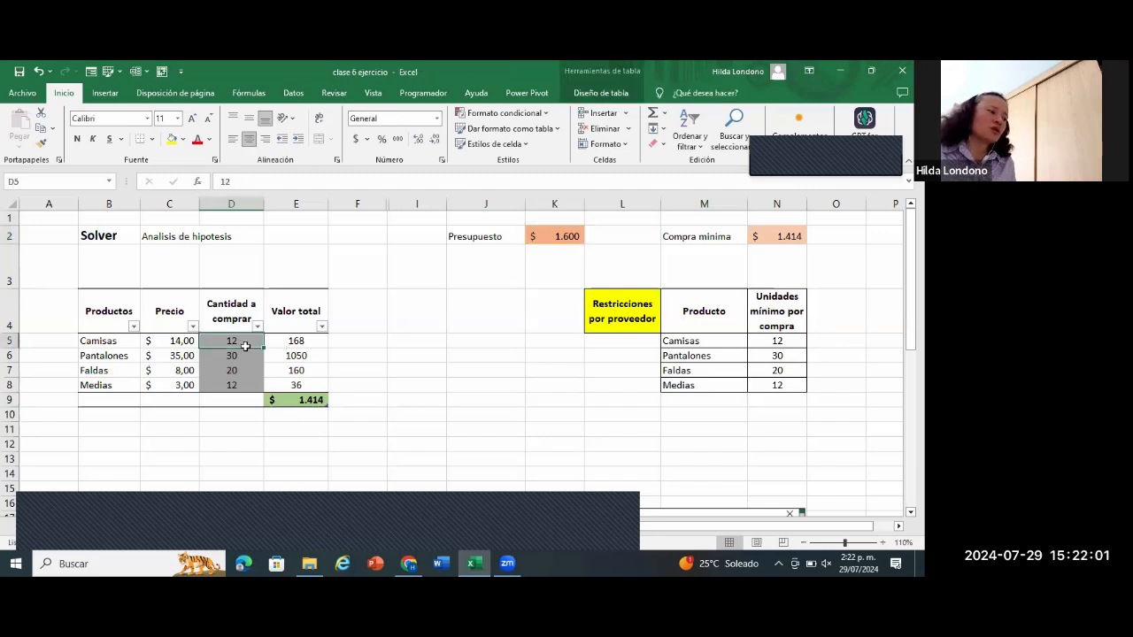
click(246, 370)
click(251, 383)
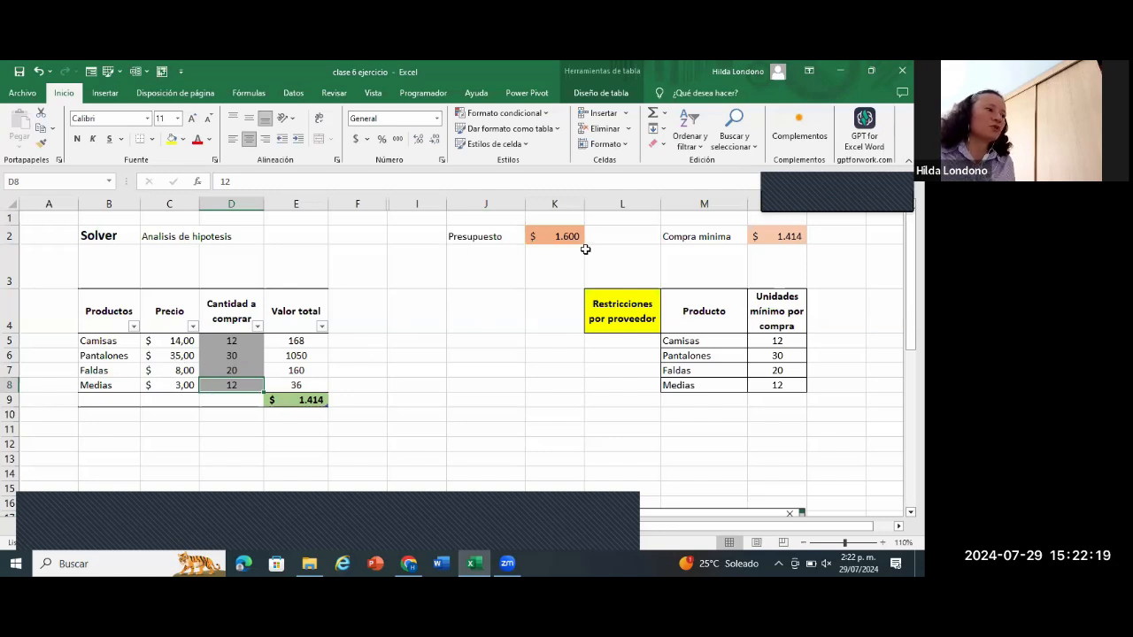
click(300, 99)
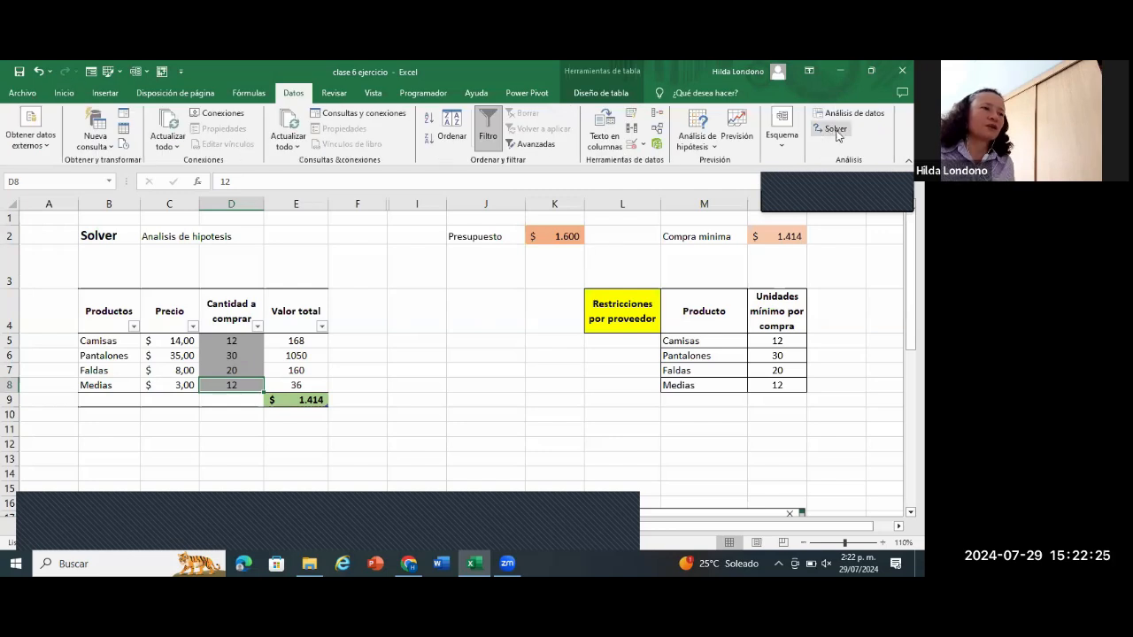
click(839, 134)
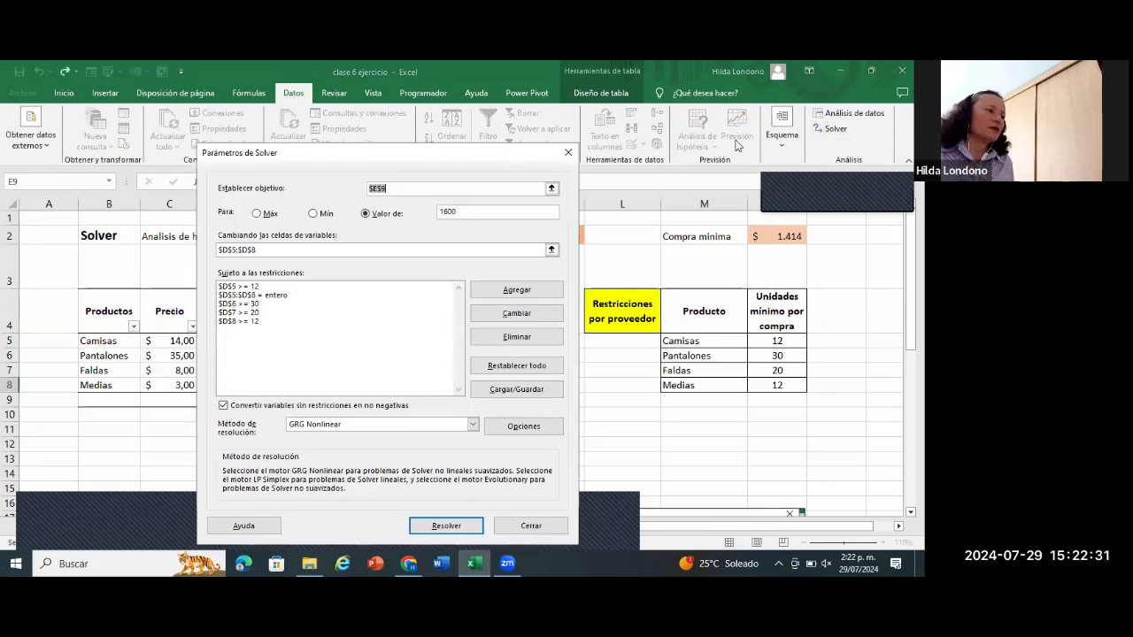
drag(460, 153, 713, 123)
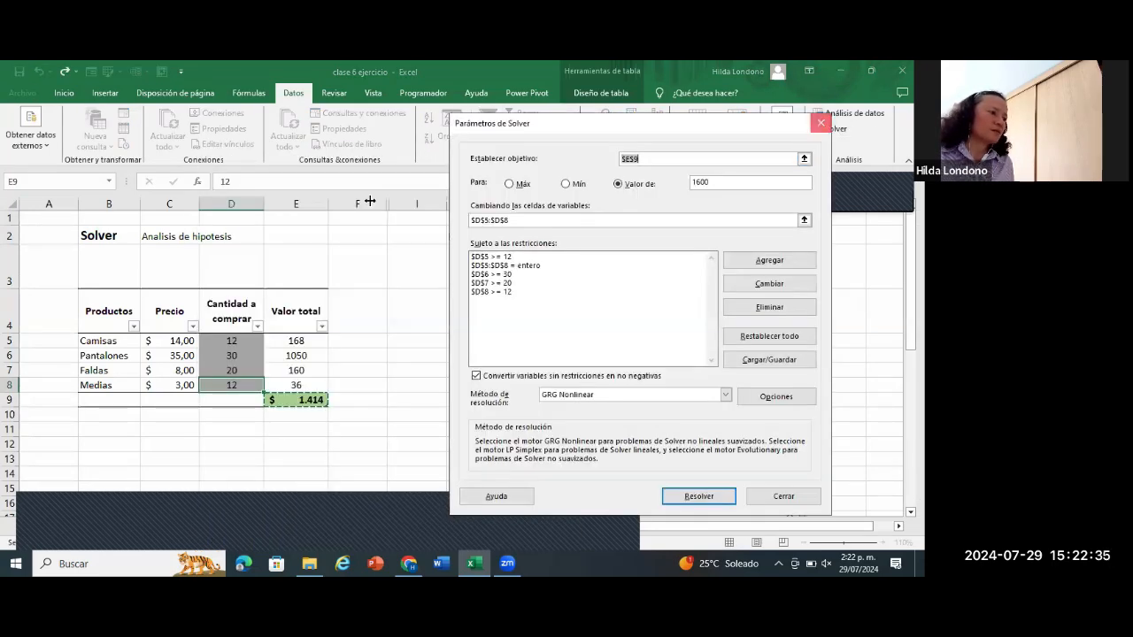
Step: Unhide the columns between F and I that hold the numbered Solver guide labels
drag(358, 204, 407, 201)
right_click(409, 203)
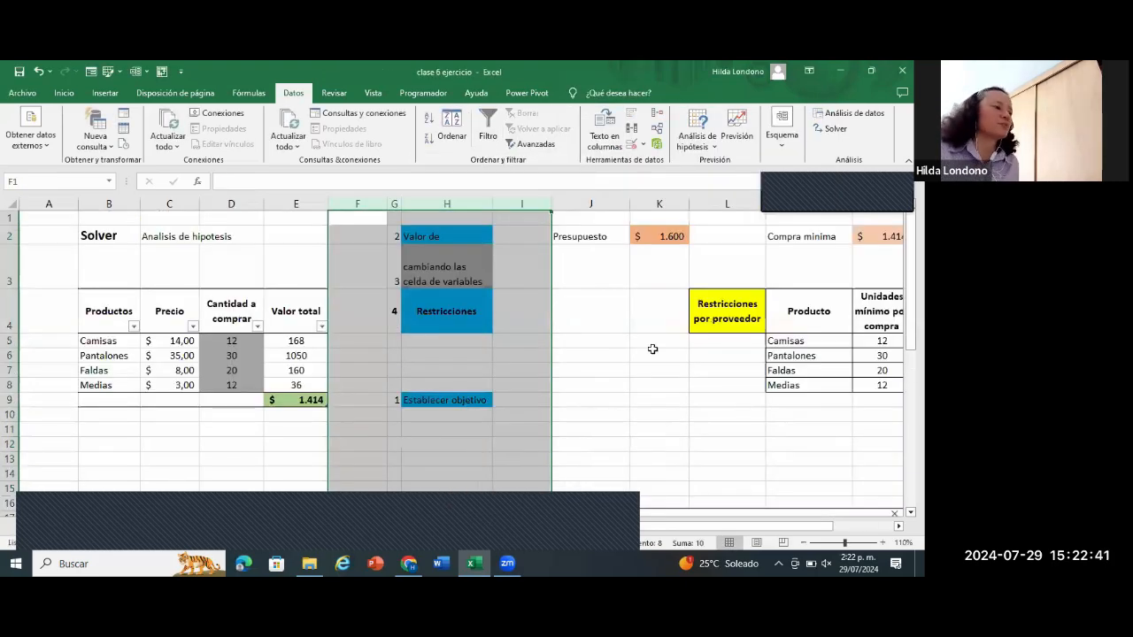
Step: Open the Solver parameters and delete all the existing constraints on cells D5:D8
click(835, 129)
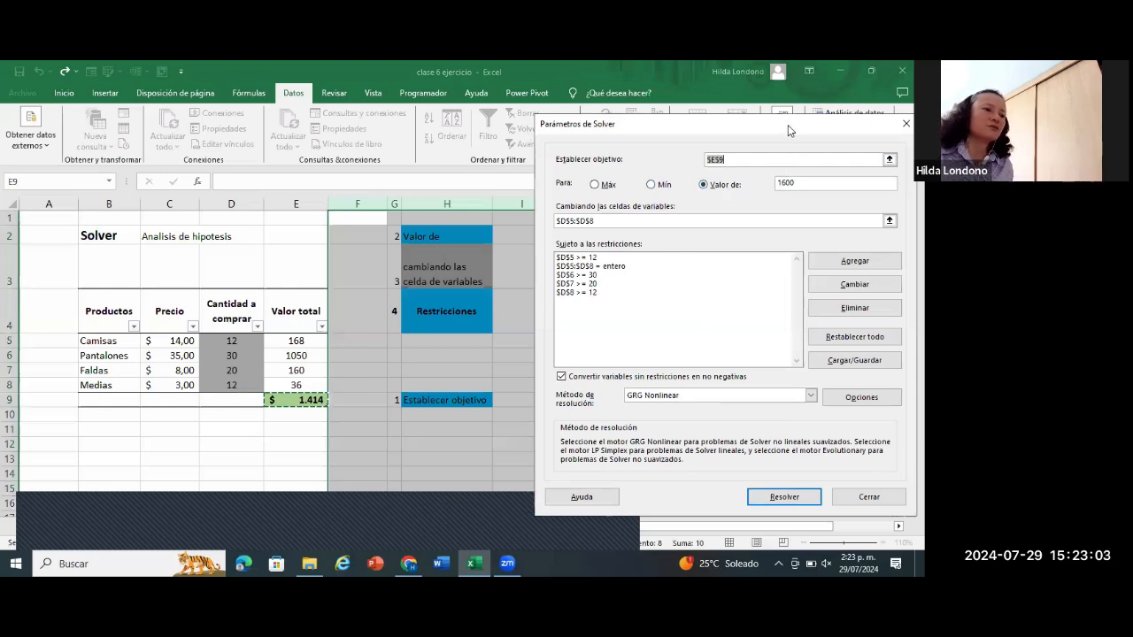
drag(788, 125, 794, 180)
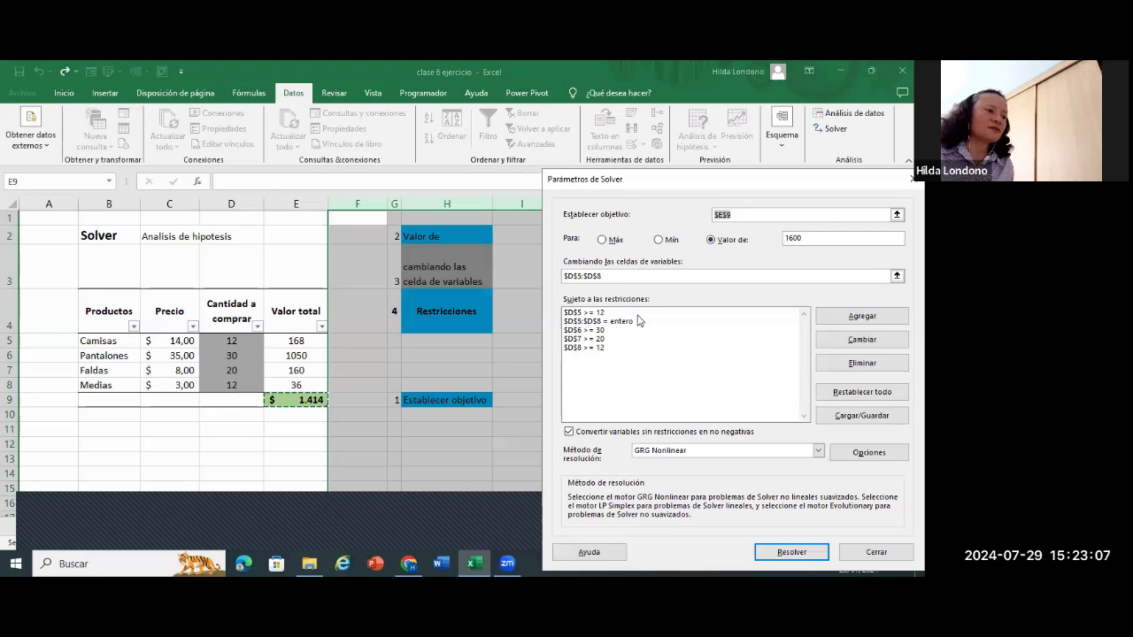
click(605, 314)
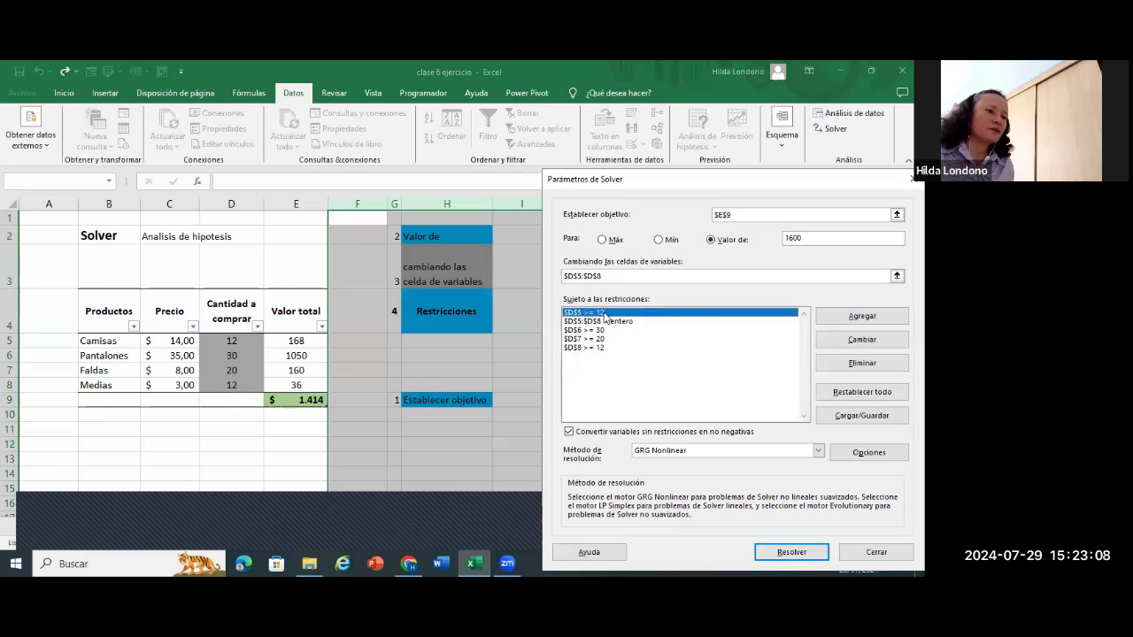
click(861, 363)
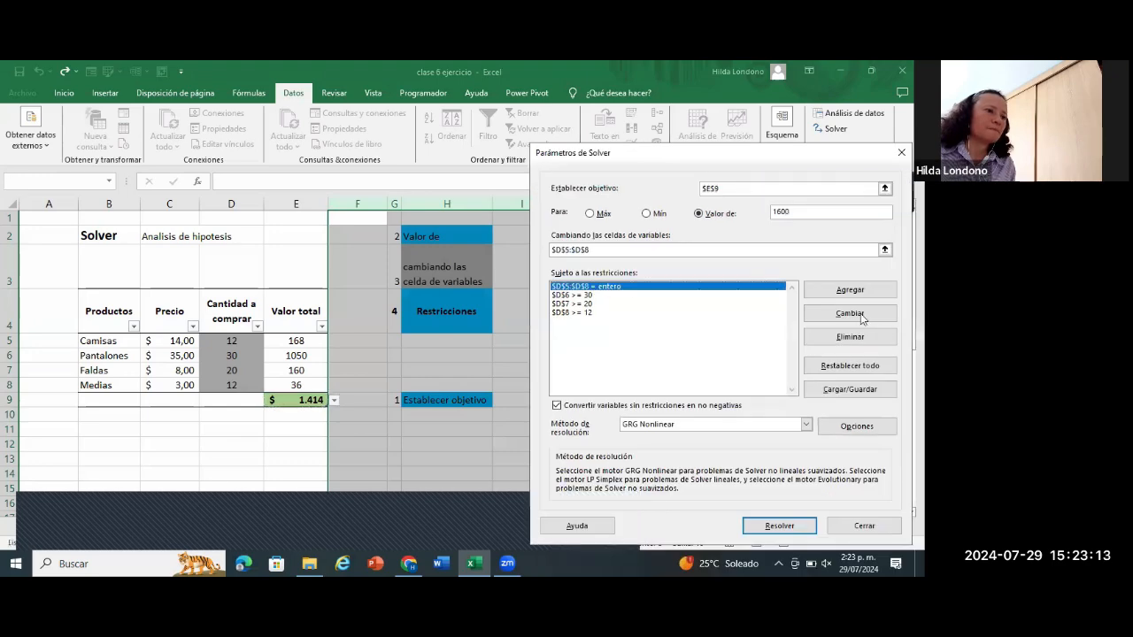
click(860, 338)
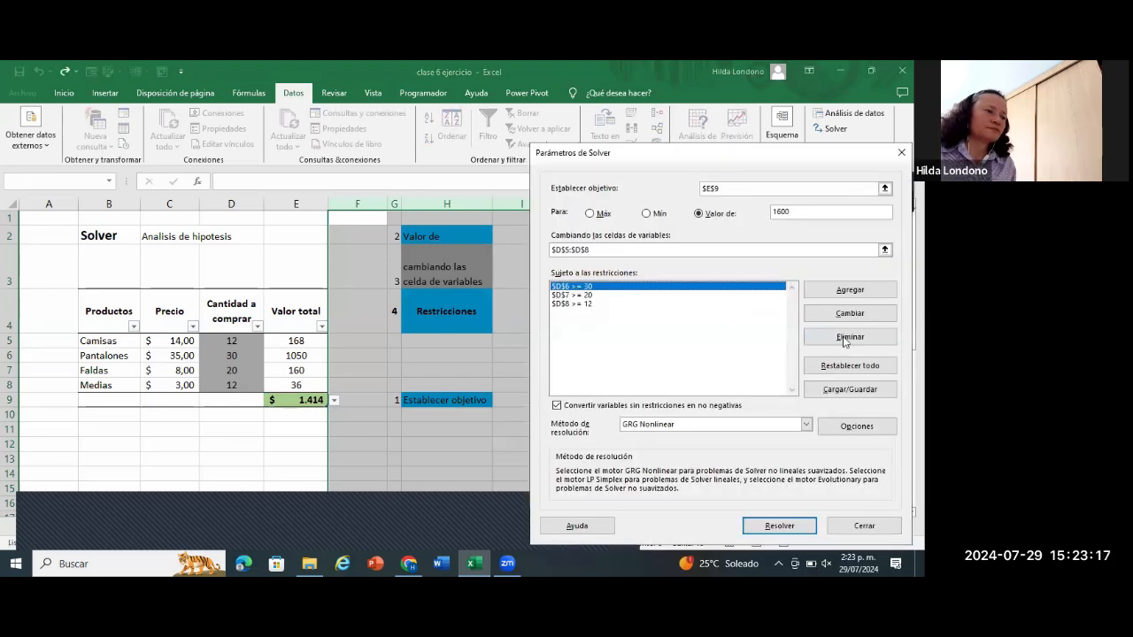
click(847, 340)
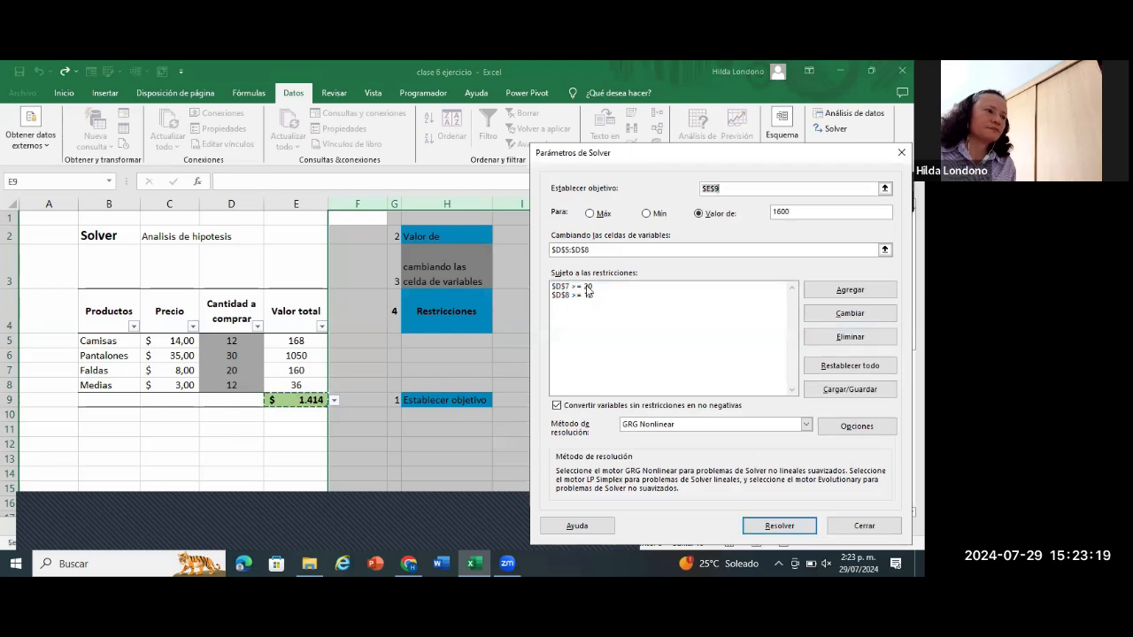
click(849, 338)
click(852, 340)
click(746, 307)
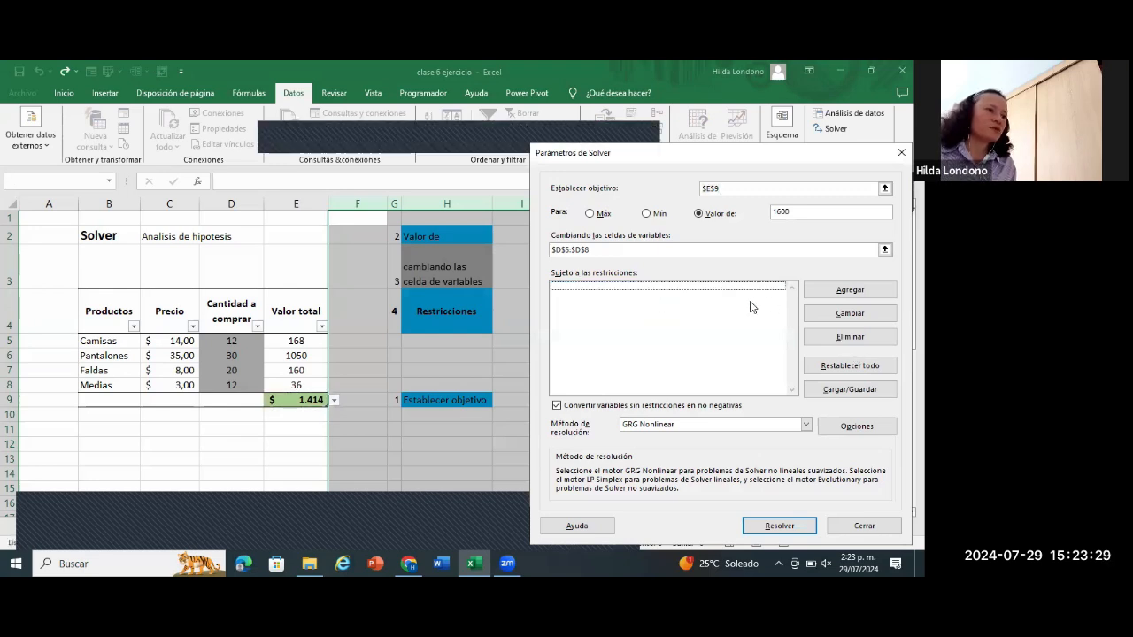
Step: Add a Solver constraint requiring the Camisas quantity in D5 to be >= 12
click(852, 295)
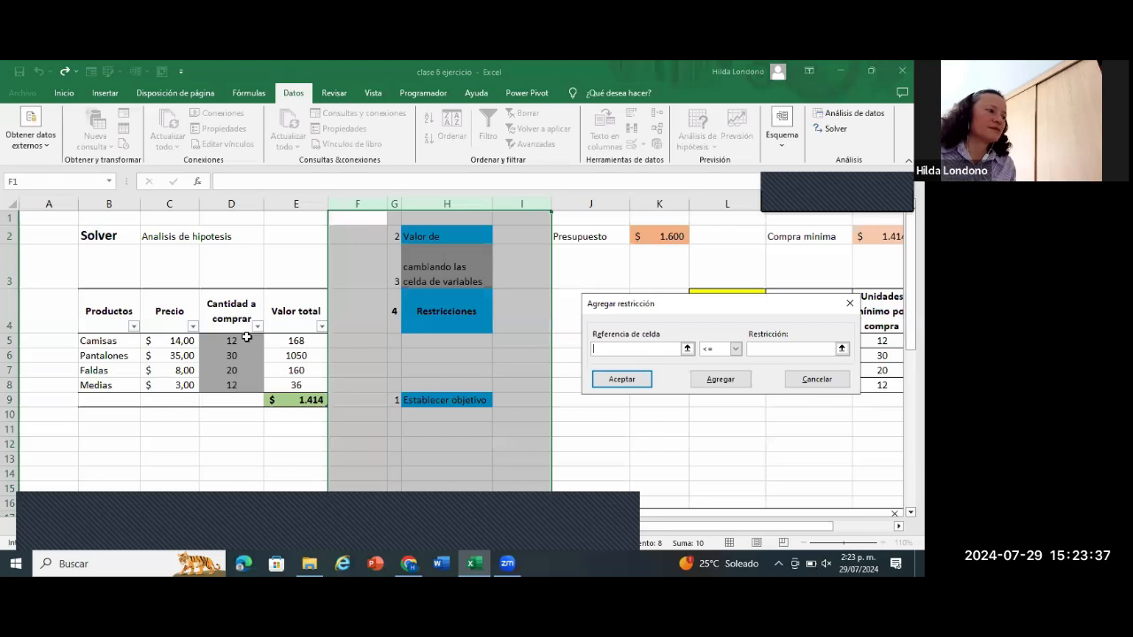
click(246, 341)
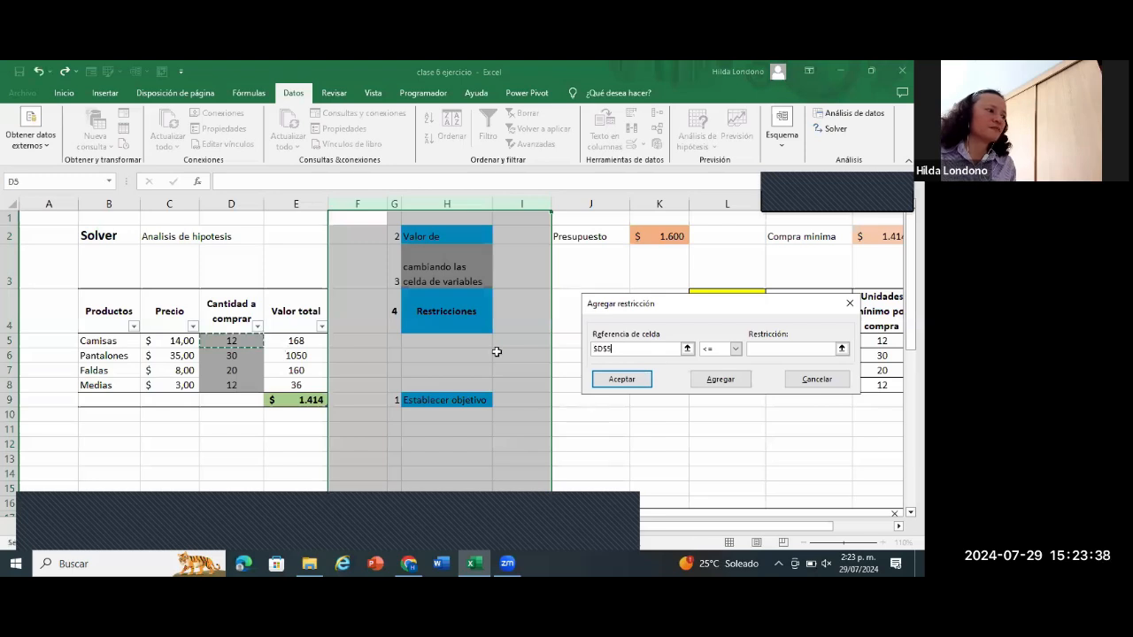
click(733, 350)
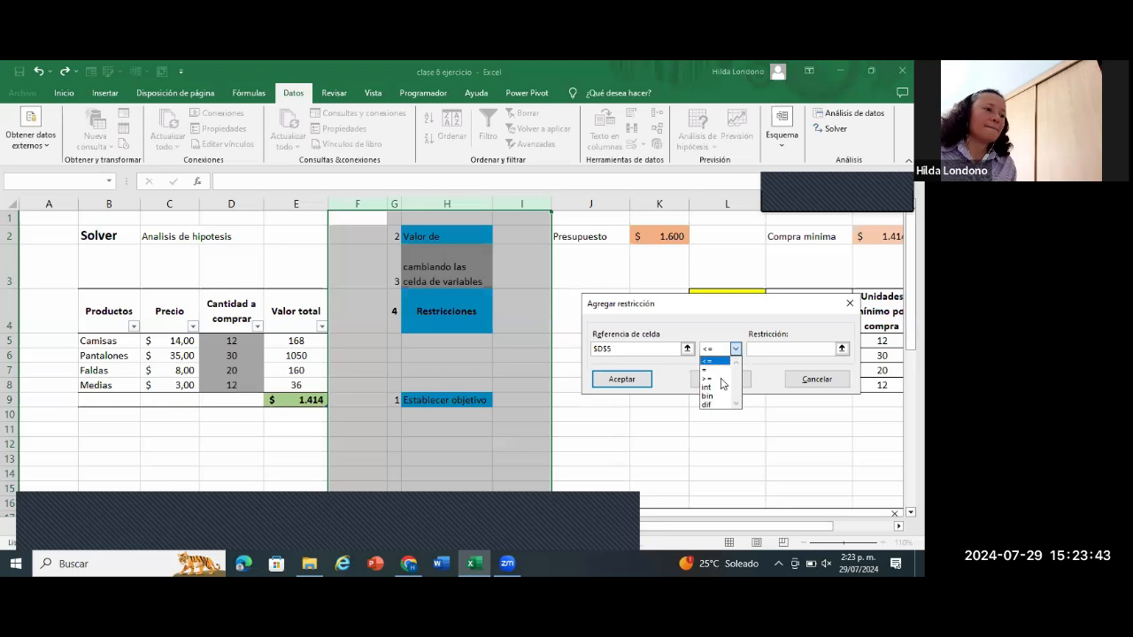
click(722, 381)
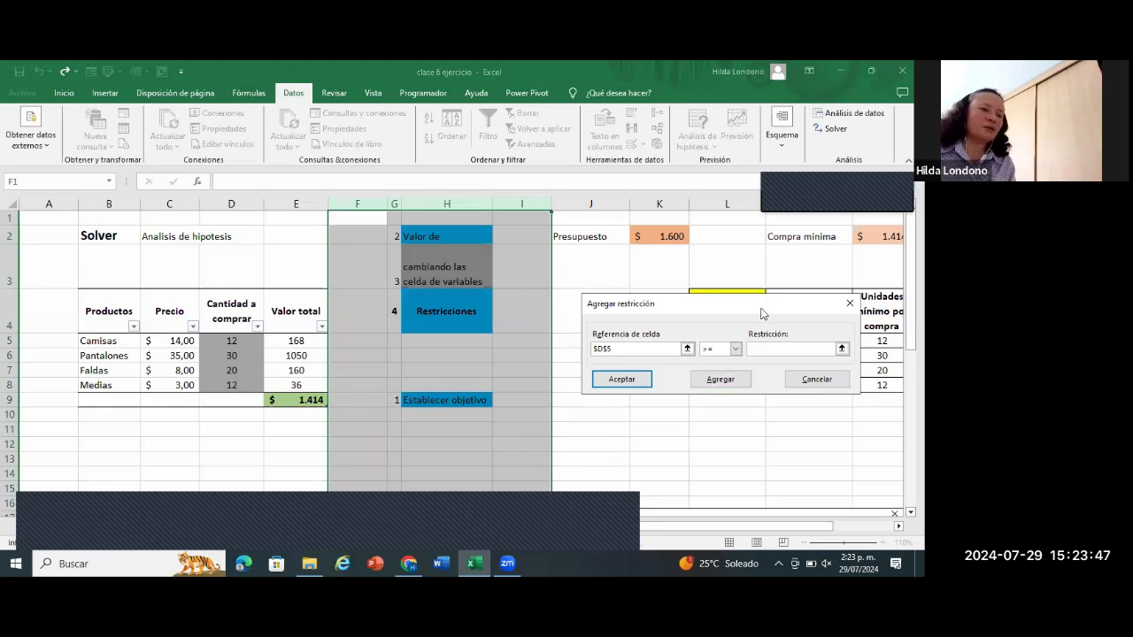
drag(761, 314, 801, 368)
click(786, 405)
text(12)
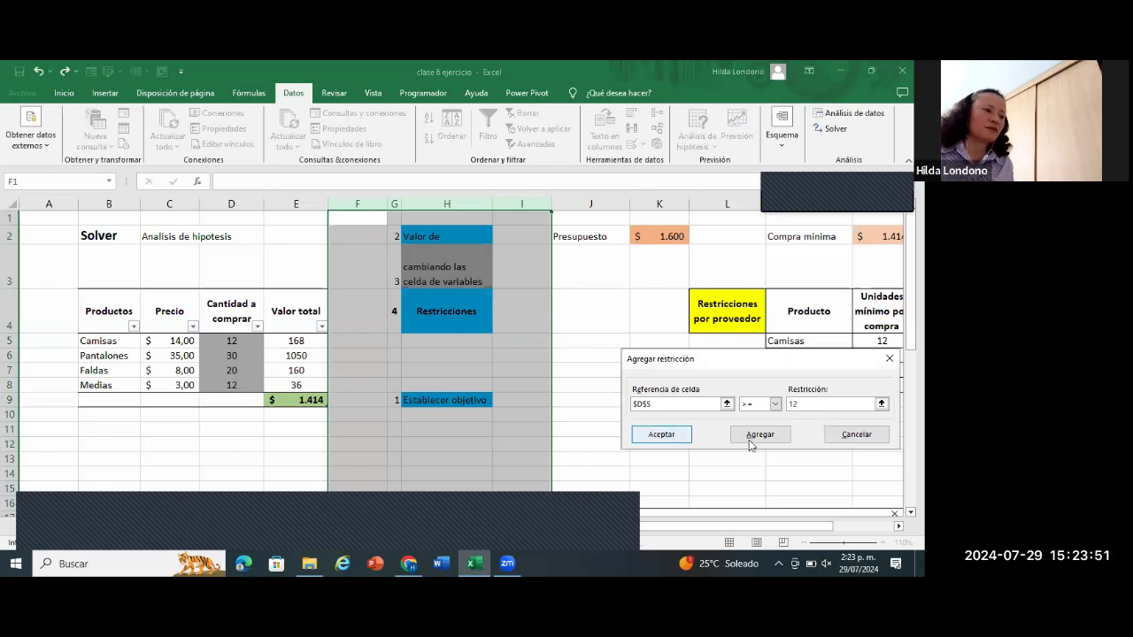
click(757, 440)
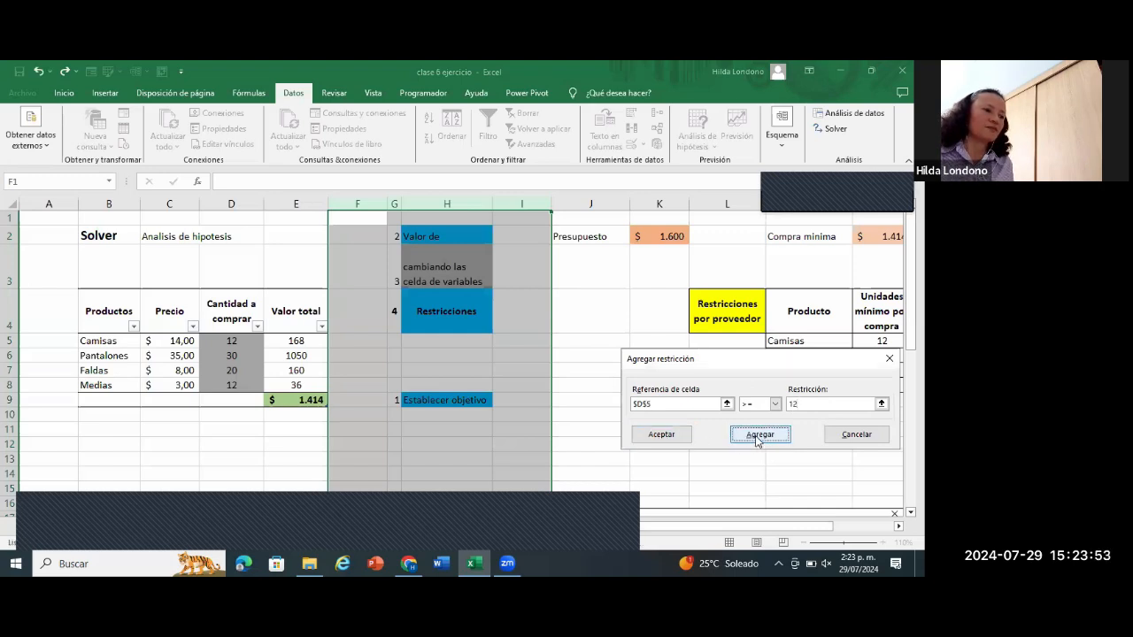
Step: Add a Solver constraint requiring the Pantalones quantity in D6 to be >= 30
drag(857, 357, 861, 379)
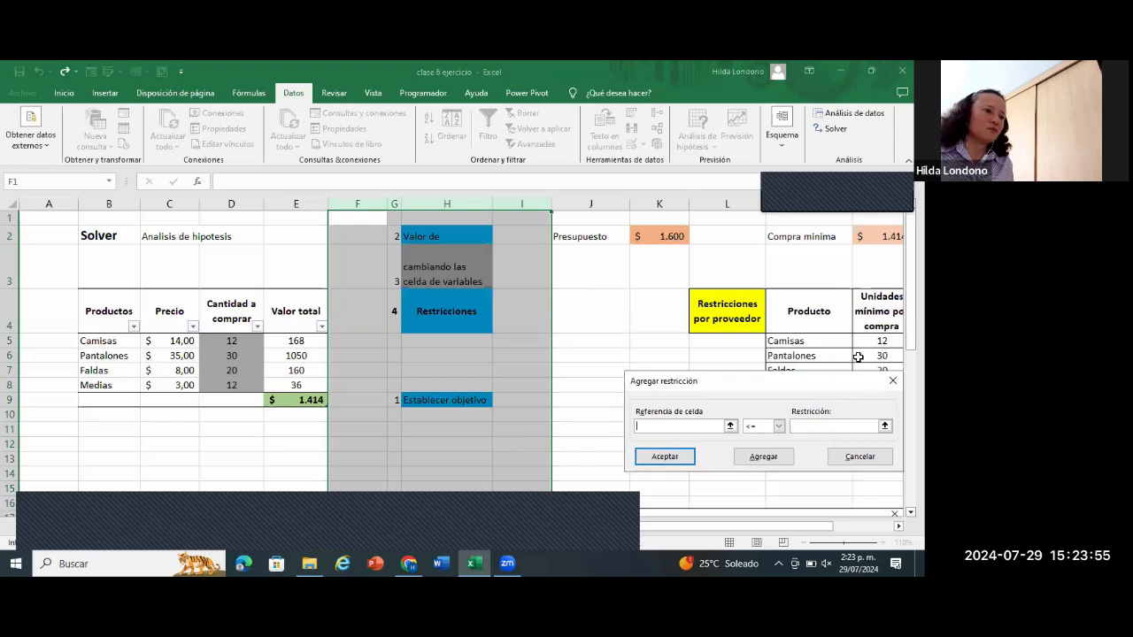
click(731, 426)
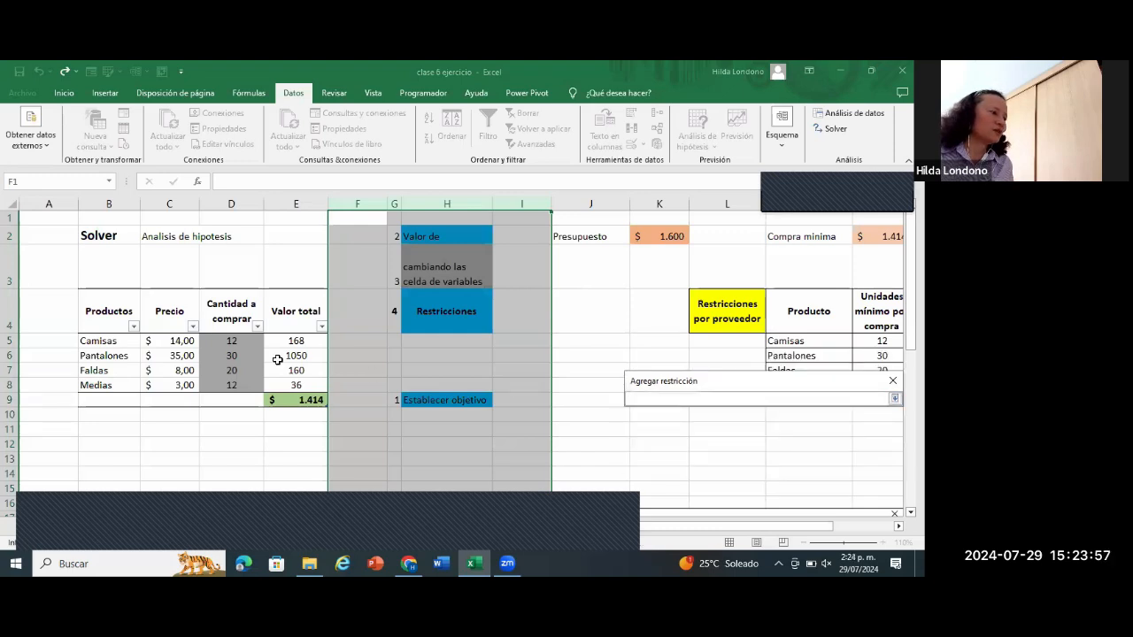
click(235, 356)
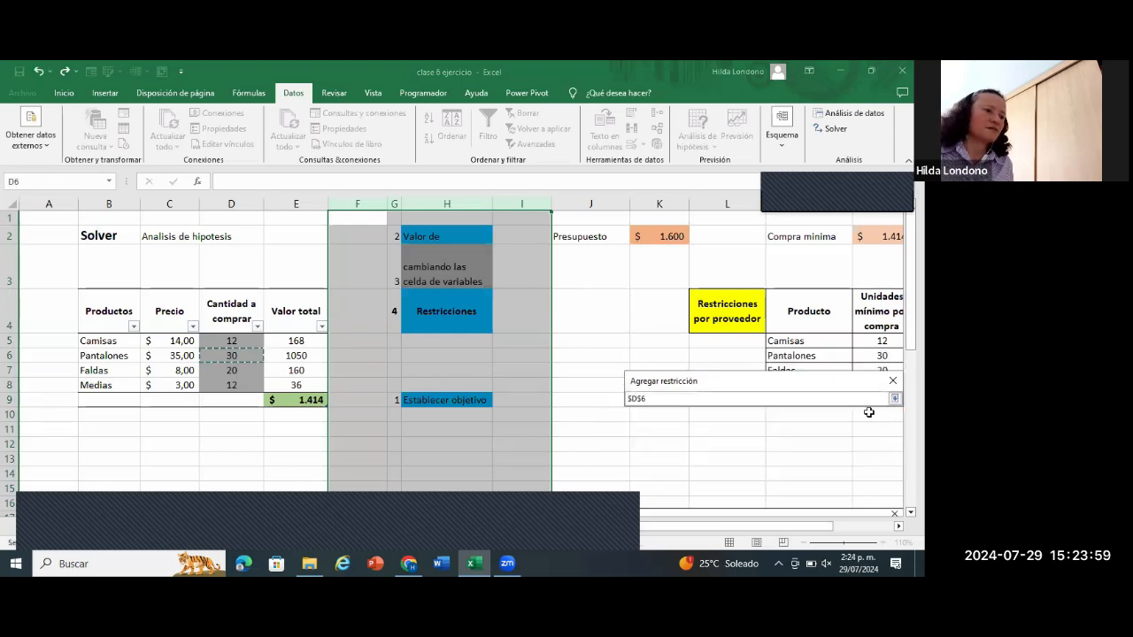
click(894, 398)
click(779, 428)
click(764, 462)
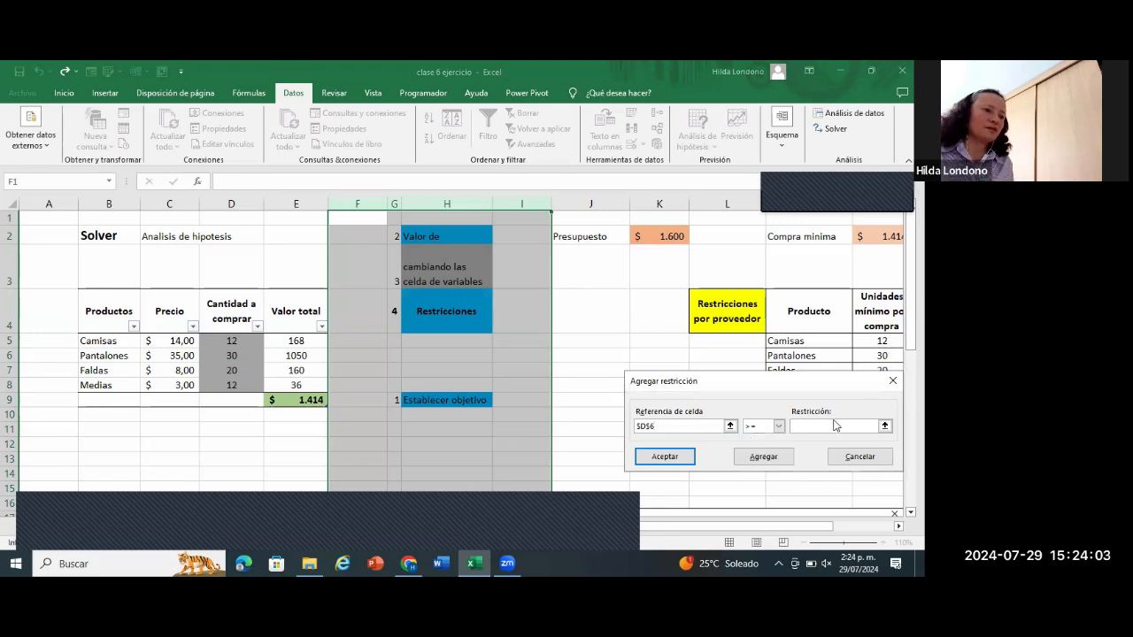
click(830, 427)
text(30)
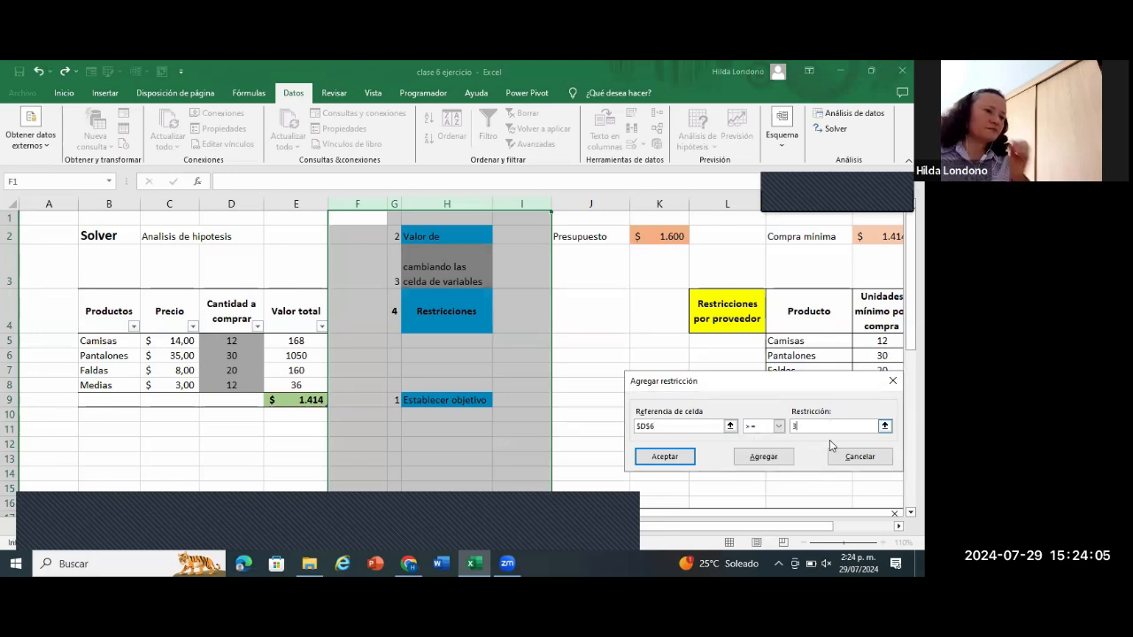
click(775, 458)
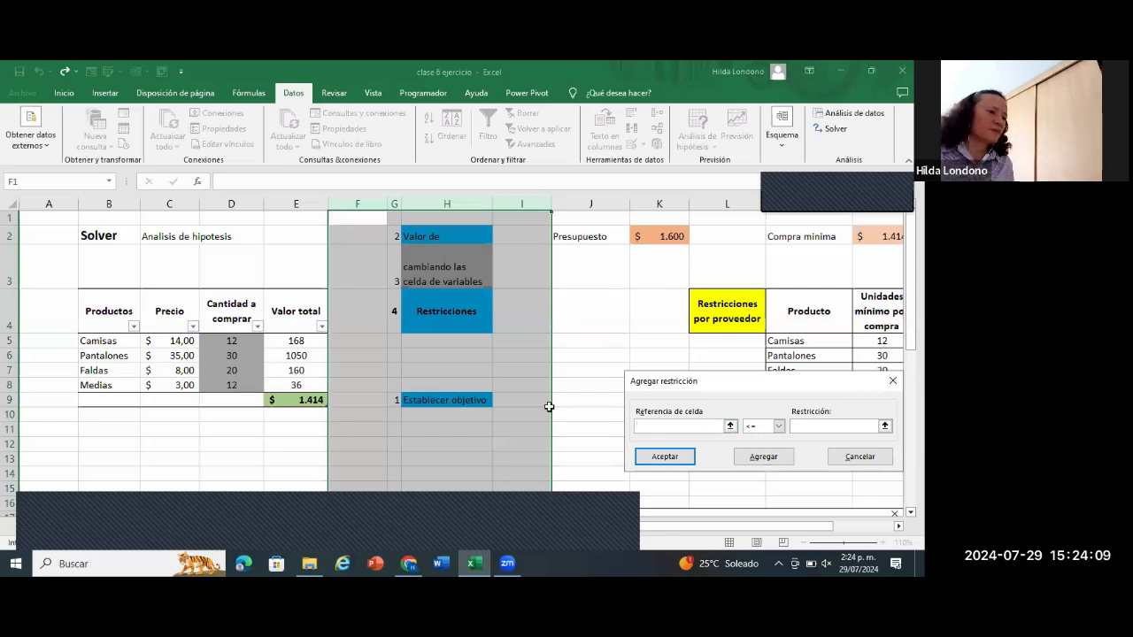
Step: Add a Solver constraint requiring the Faldas quantity in D7 to be >= 20
click(730, 425)
click(246, 369)
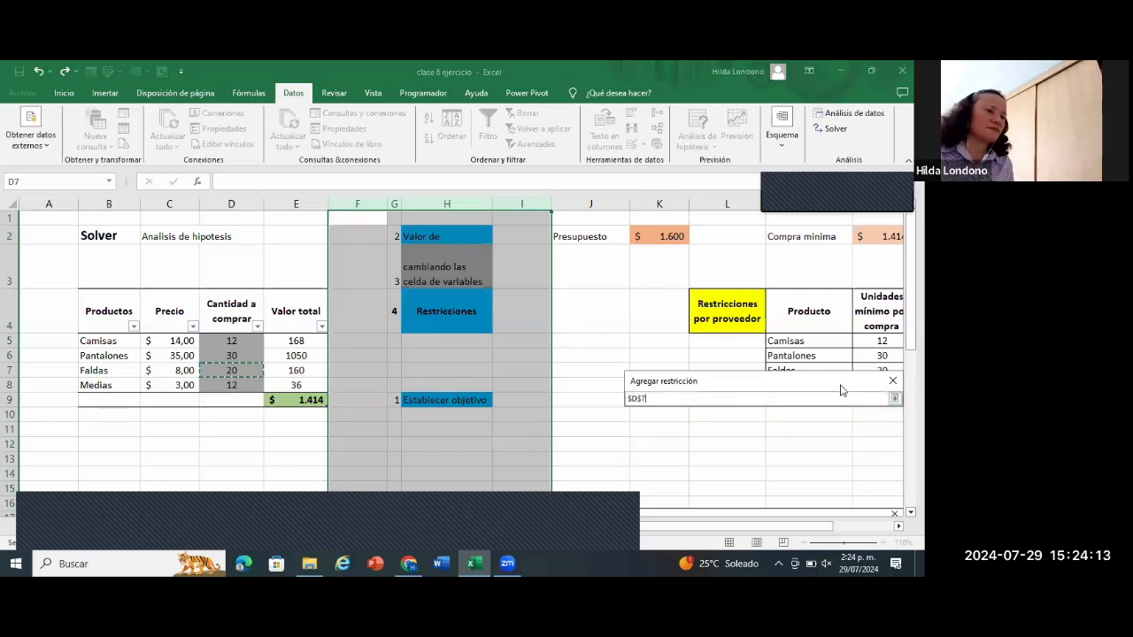
click(894, 398)
click(778, 426)
click(766, 457)
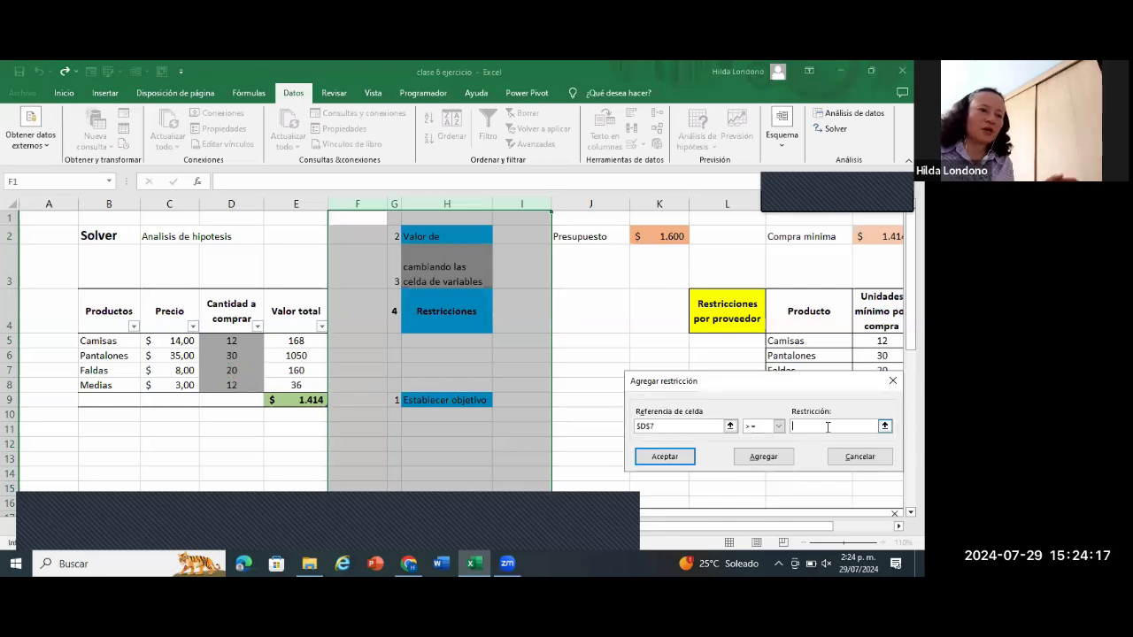
drag(837, 381, 837, 394)
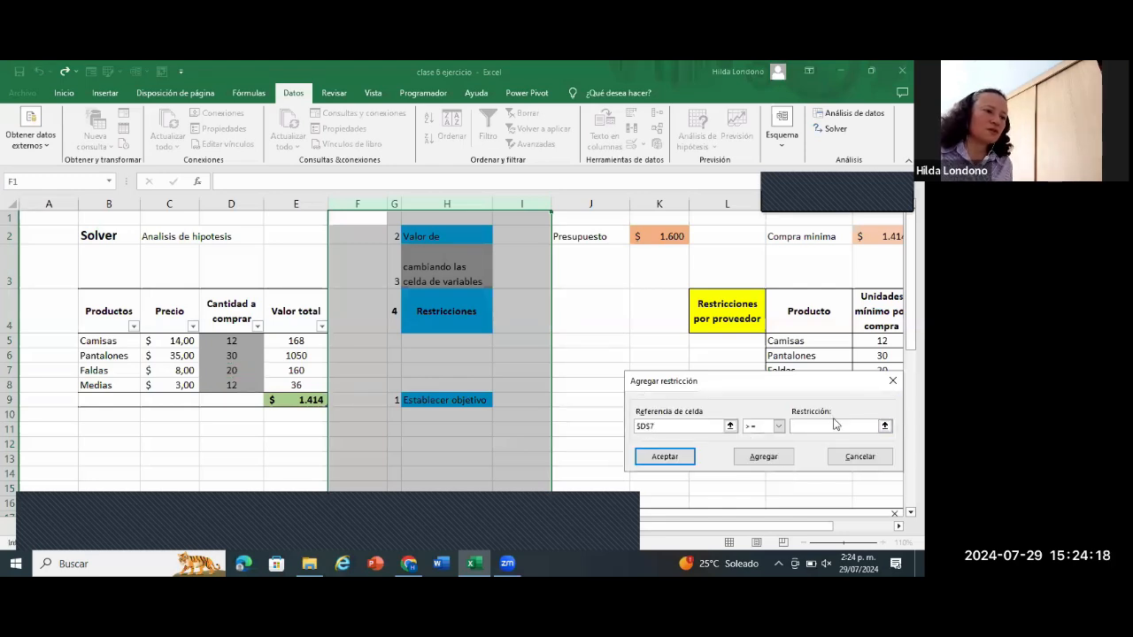
click(798, 439)
text(20)
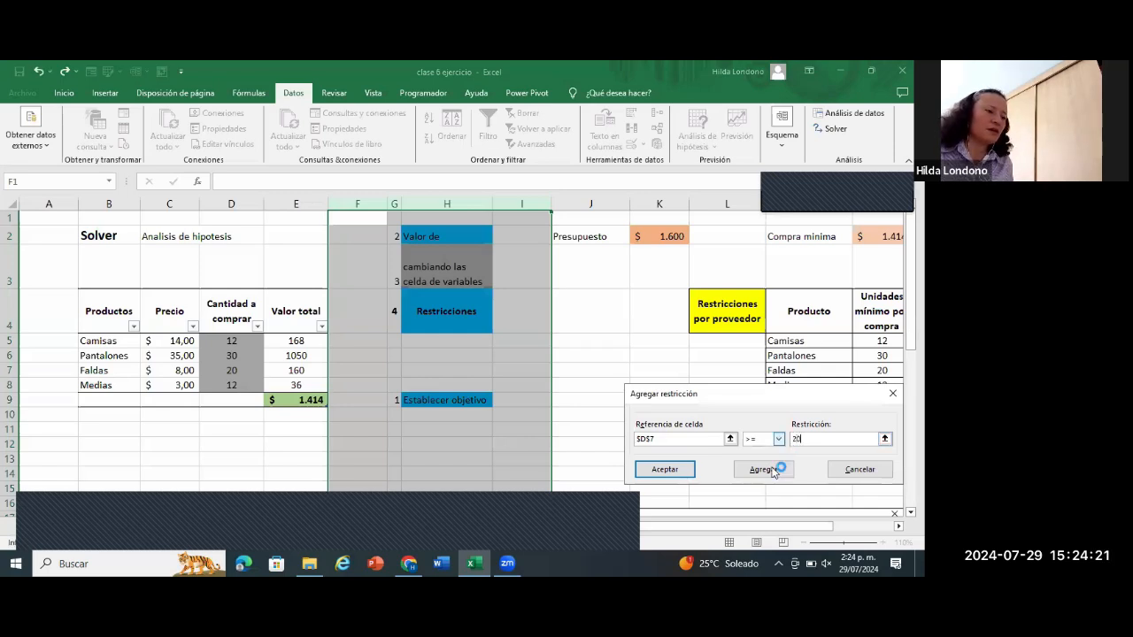
click(770, 474)
Step: Add a Solver constraint requiring the Medias quantity in D8 to be >= 12
click(242, 387)
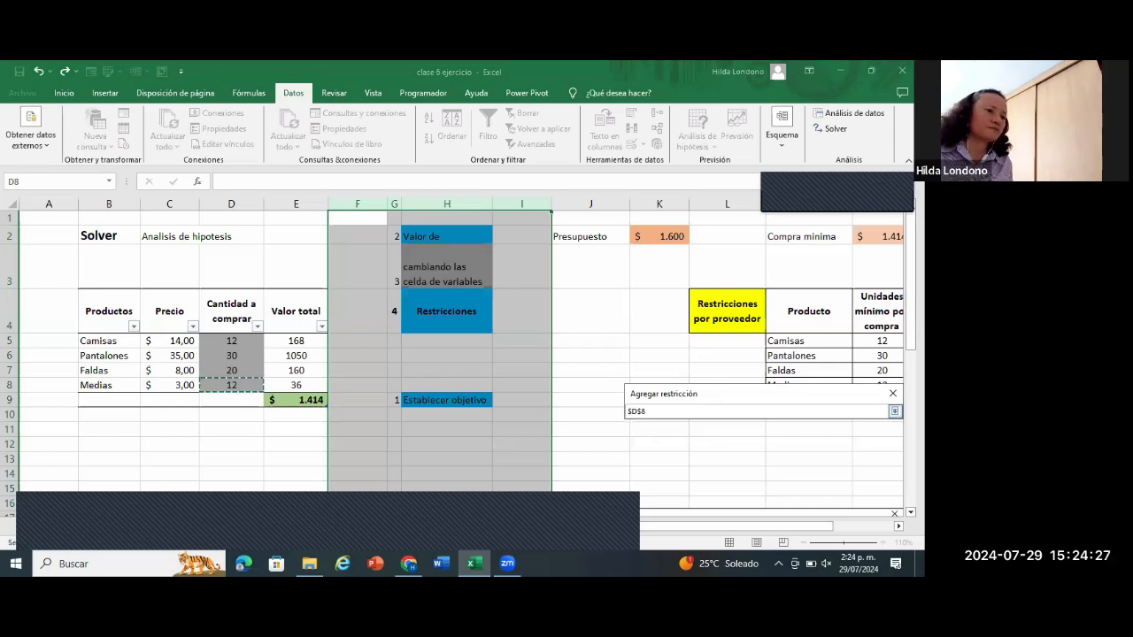
key(Return)
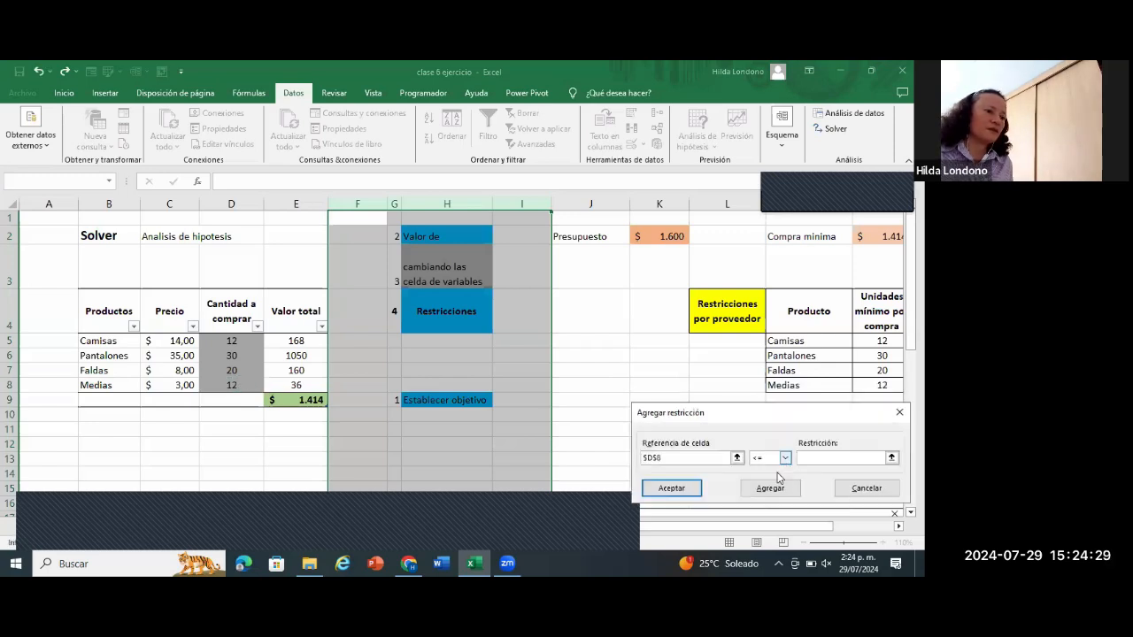
click(784, 458)
click(832, 457)
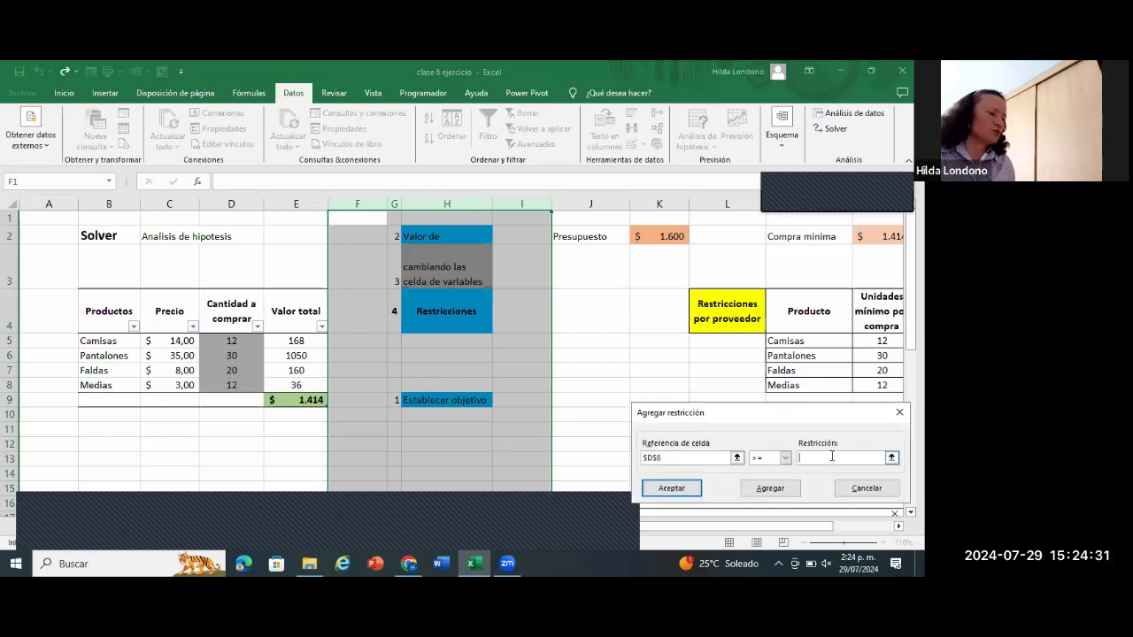
text(12)
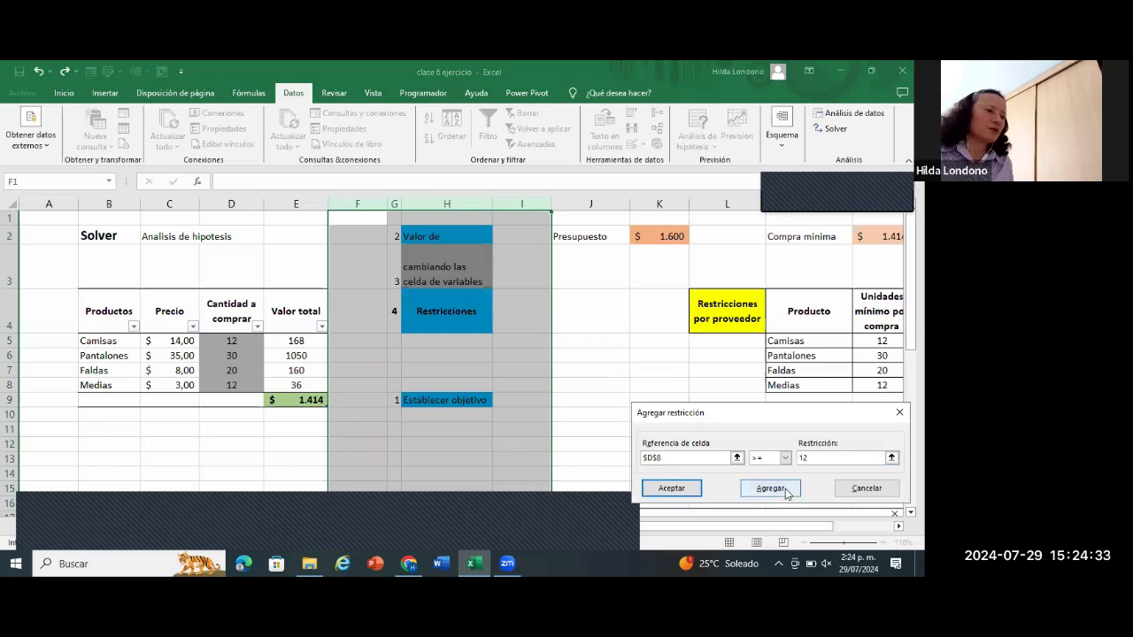
click(784, 492)
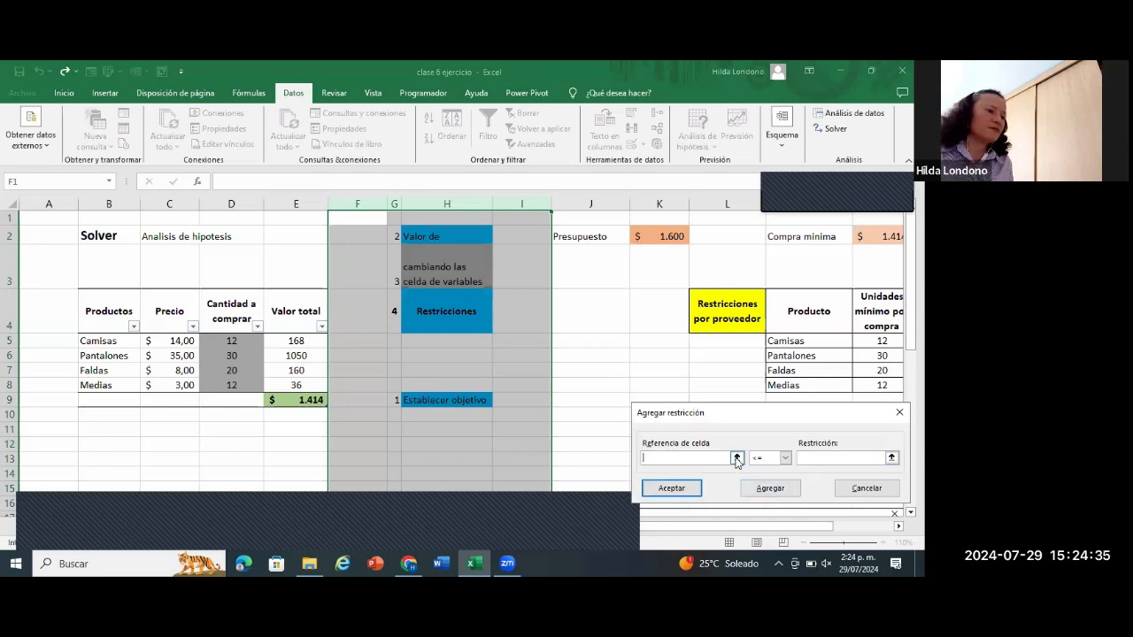
Step: Add an integer (int) constraint on the quantities D5:D8 and return to the Solver parameters
click(736, 458)
drag(242, 348, 245, 380)
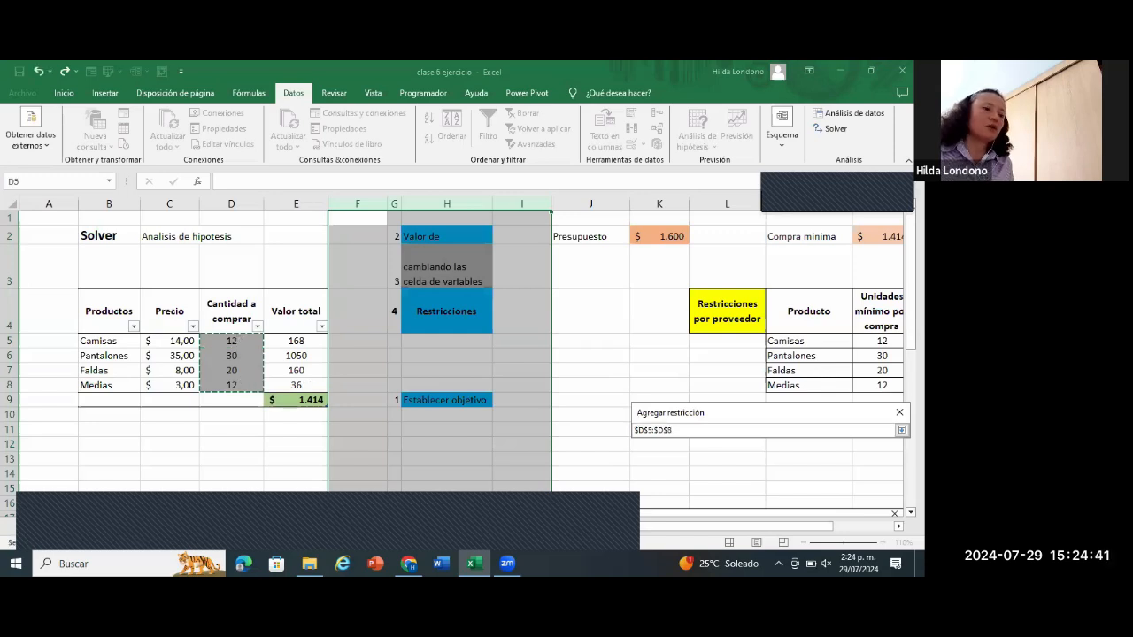
click(785, 458)
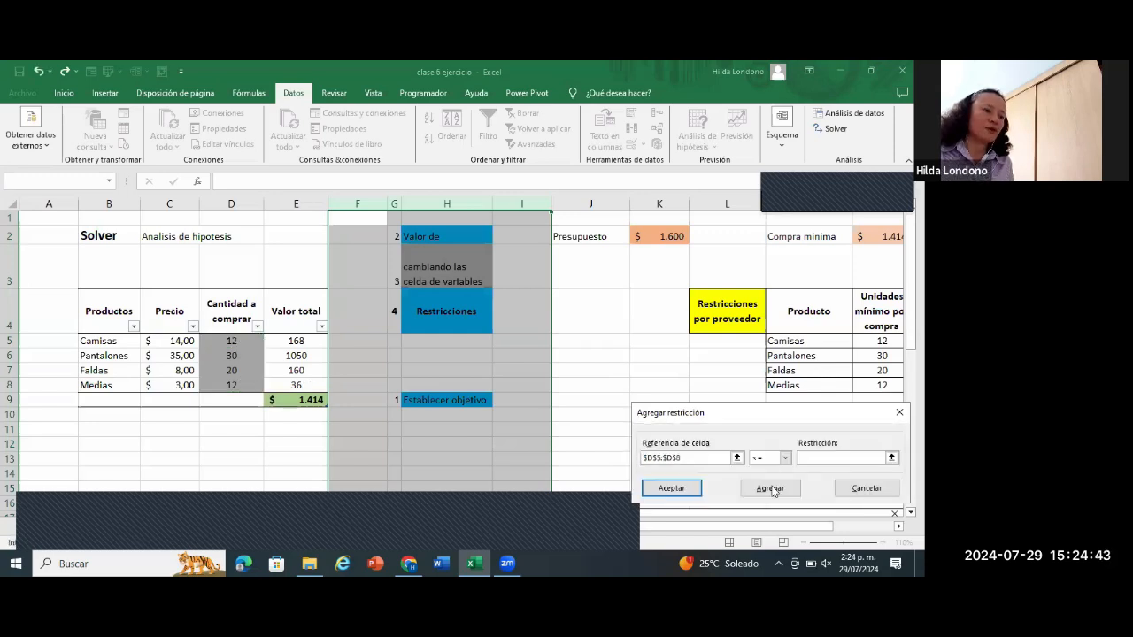
click(759, 497)
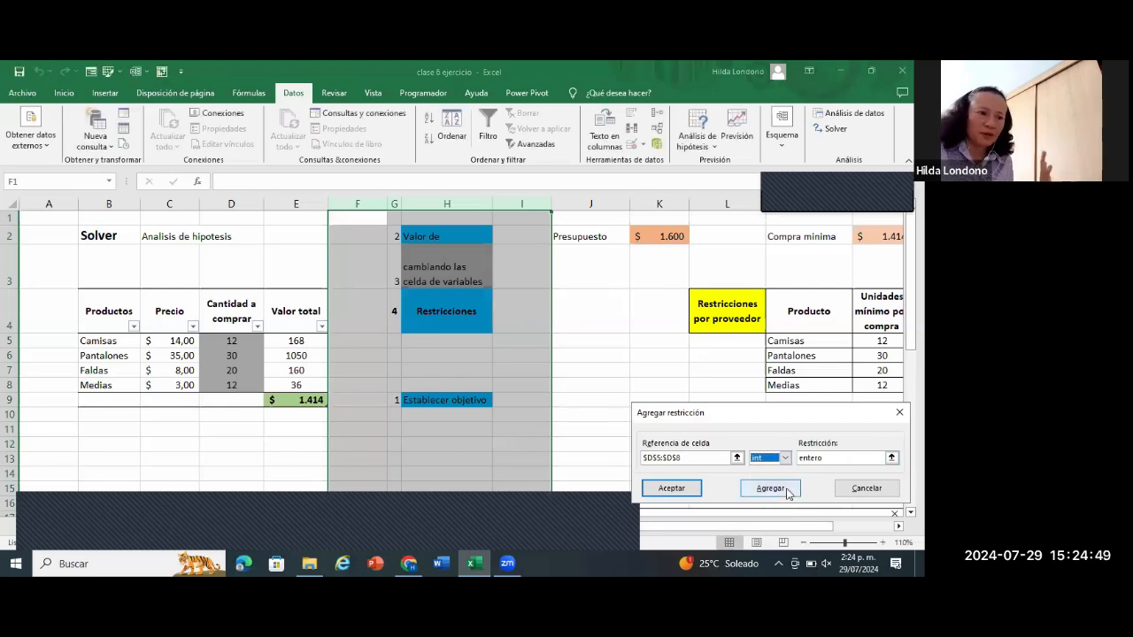
click(692, 493)
click(692, 493)
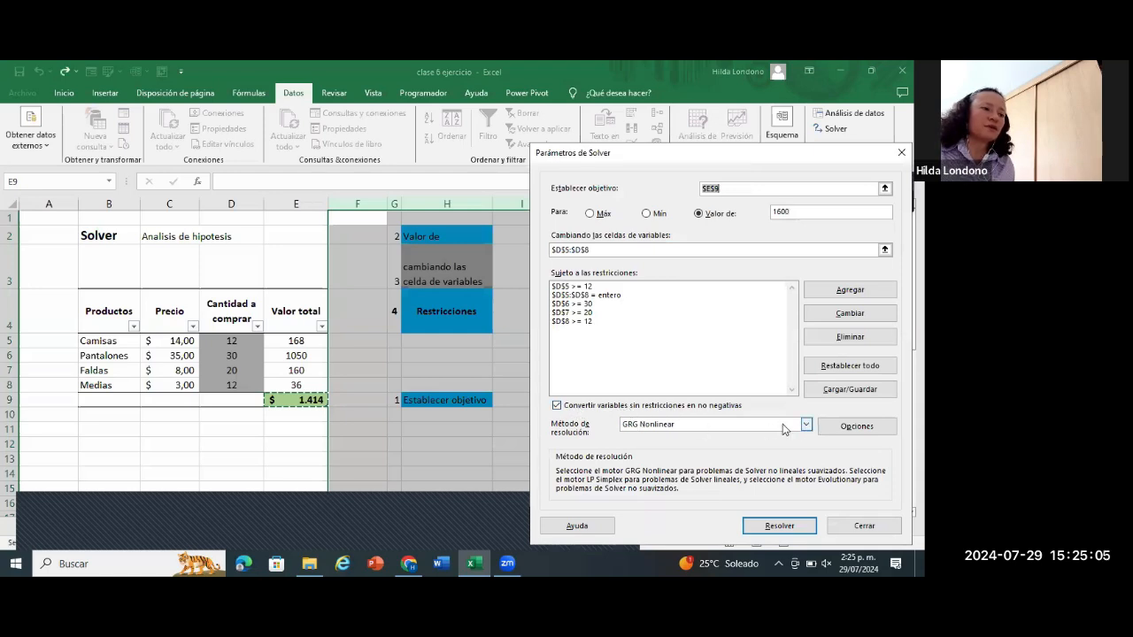
Step: Solve with the GRG Nonlinear method, keeping the Solver solution and generating the Responder report
click(699, 427)
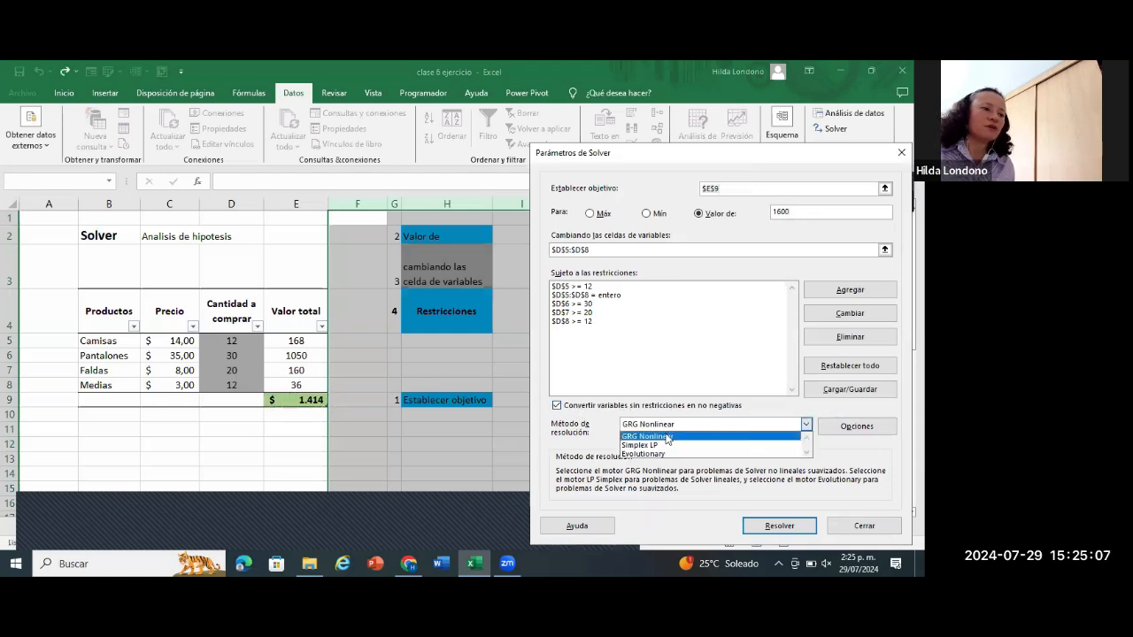
click(668, 438)
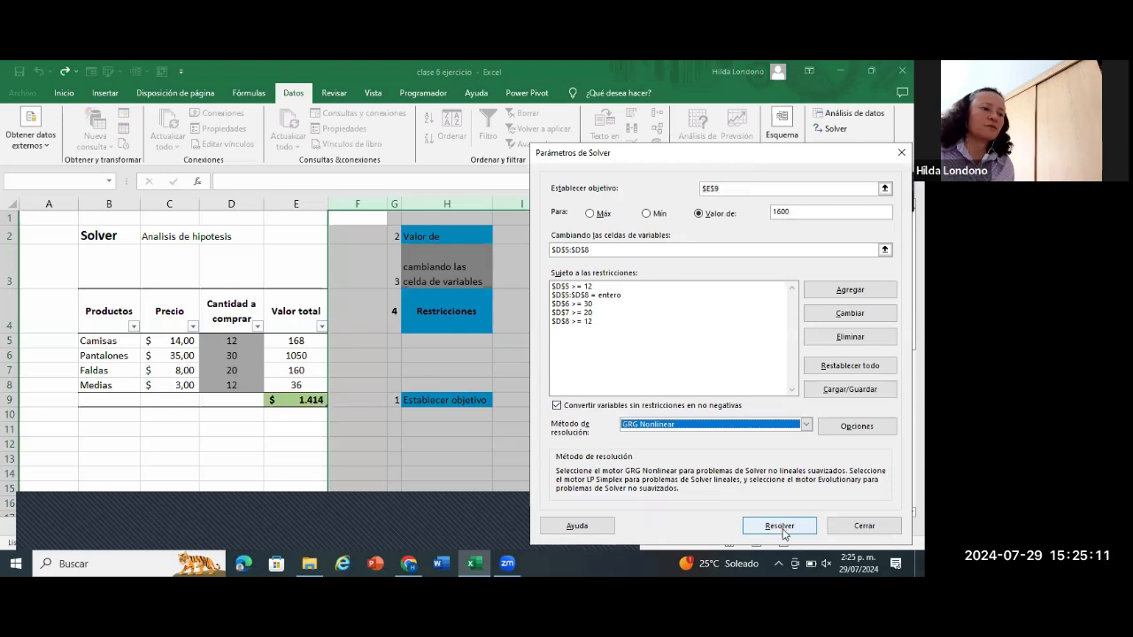
click(779, 526)
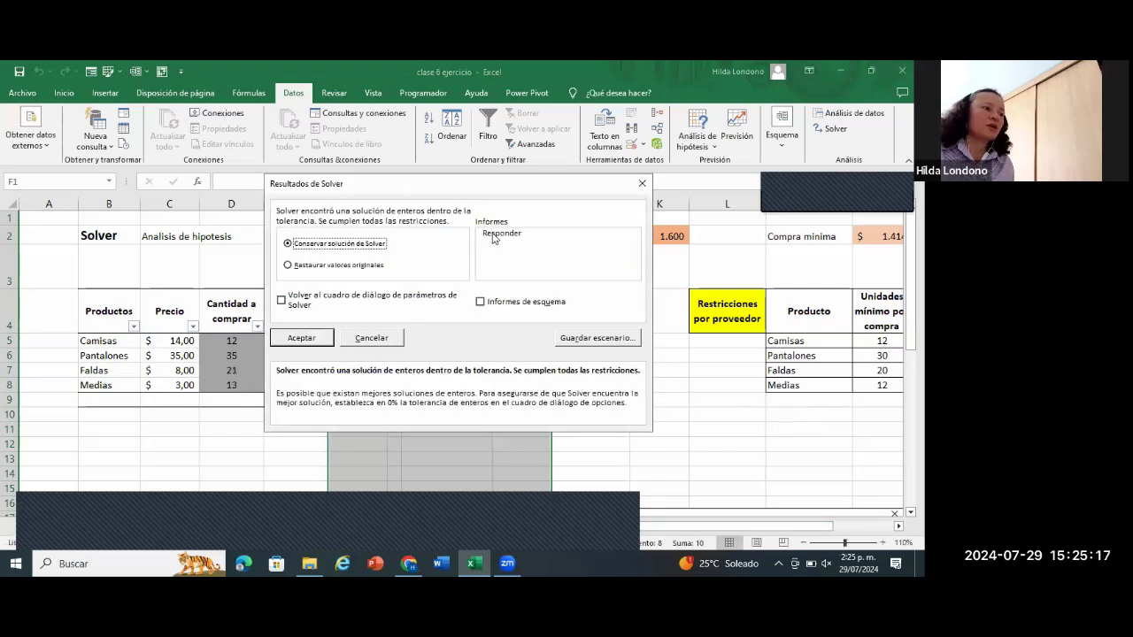
click(504, 236)
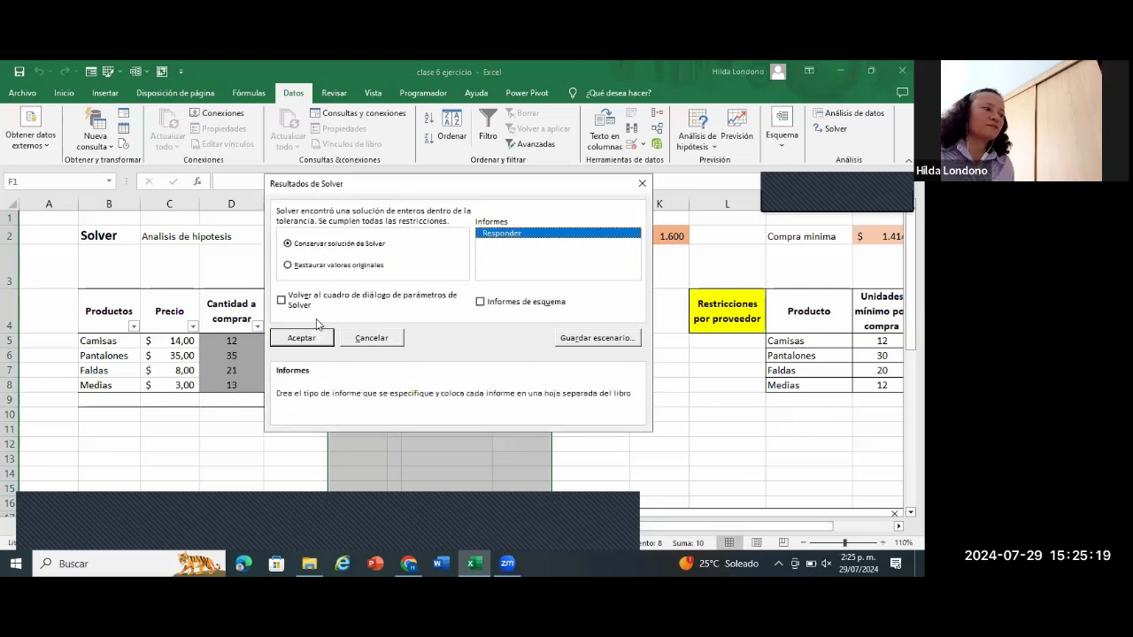
click(301, 340)
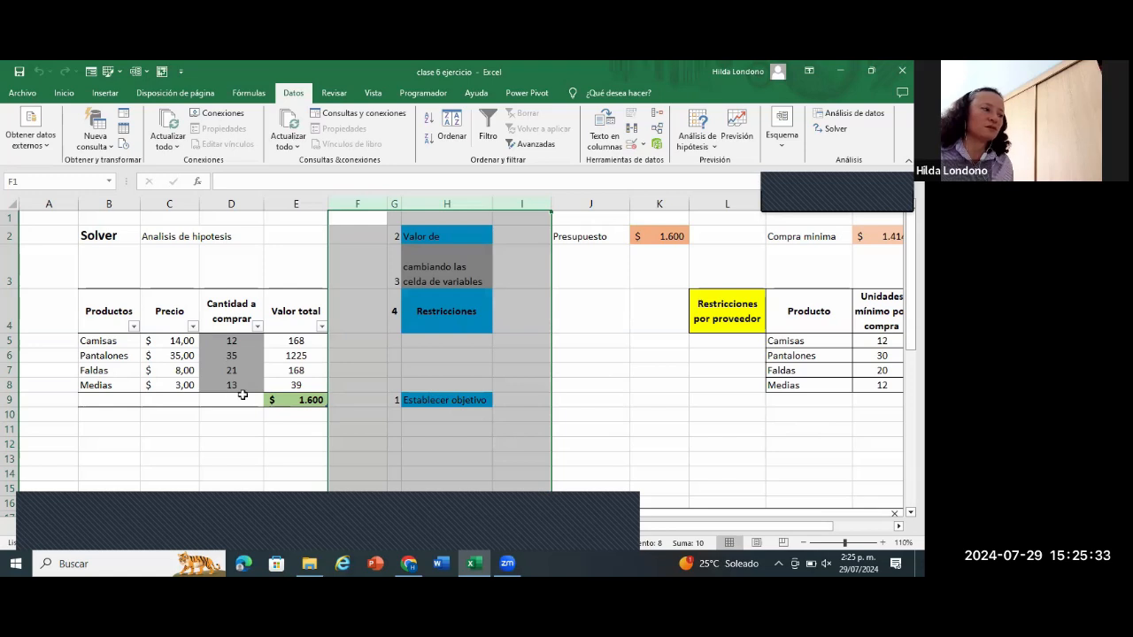
Step: Set the budget (Presupuesto) in K2 to 2400
click(661, 237)
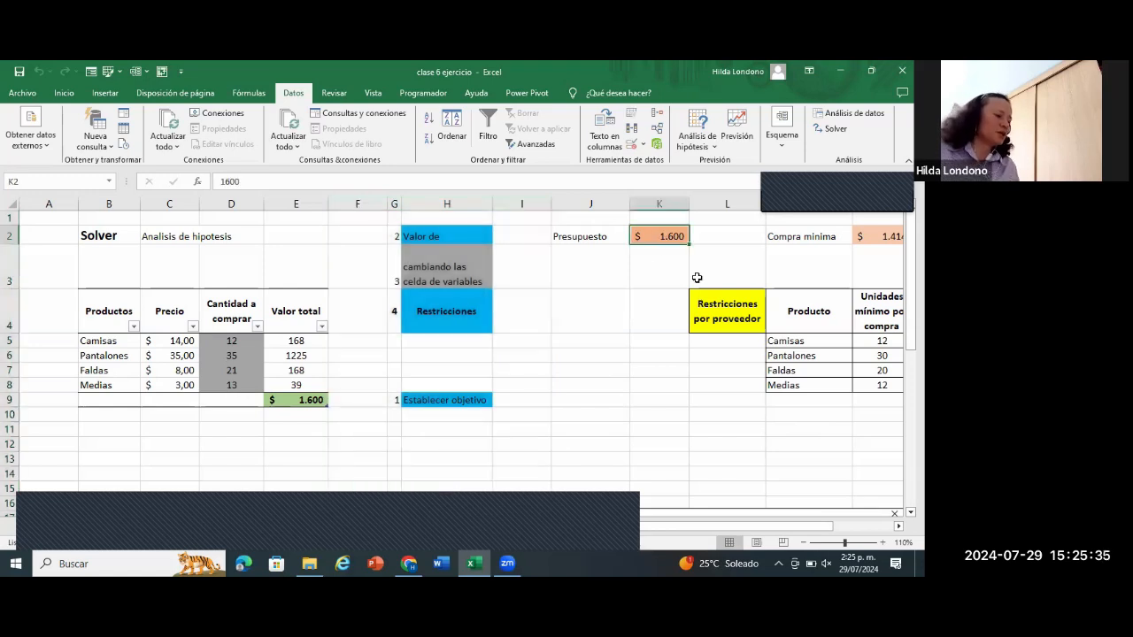
text(2.4)
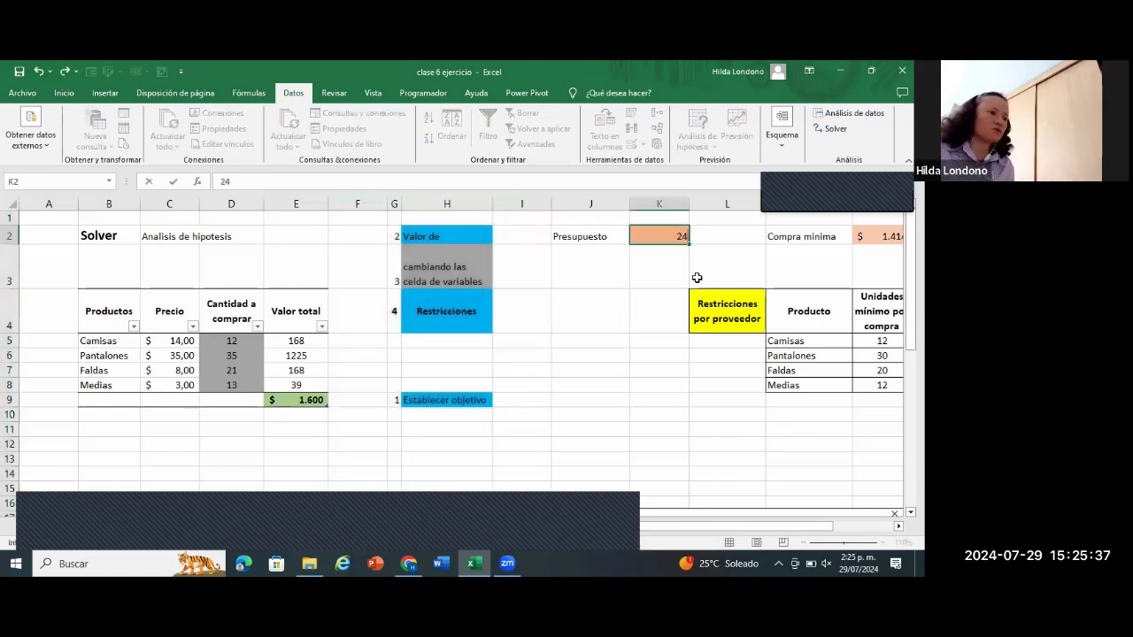
text(00)
key(Return)
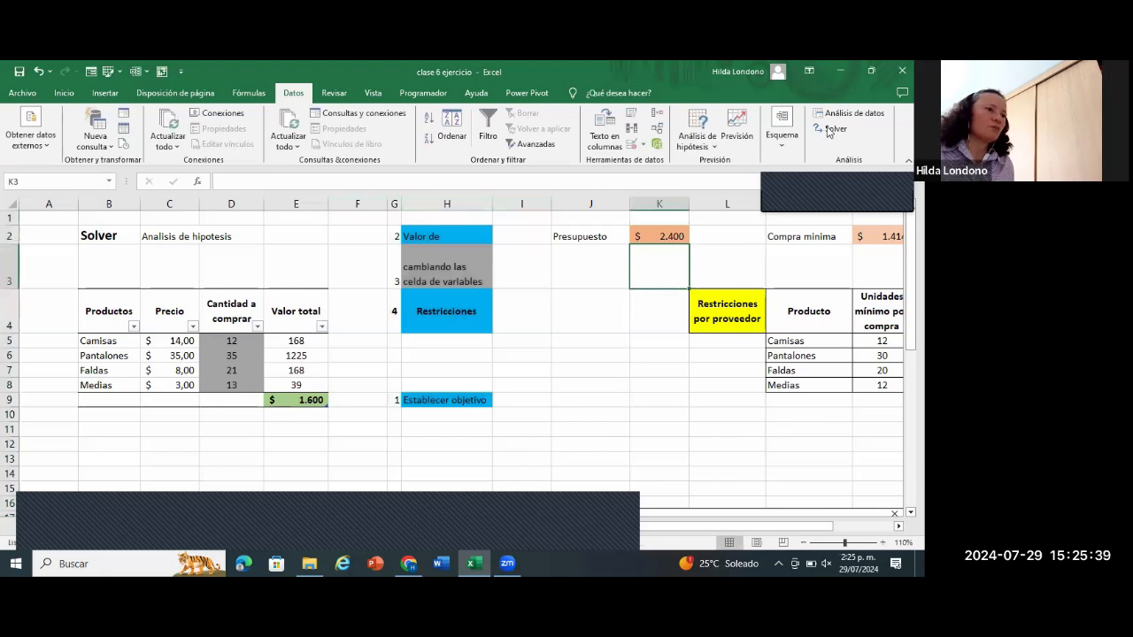
Step: Rerun Solver with a target value of 2400 for E9, keeping the solution and generating the Responder report
click(830, 129)
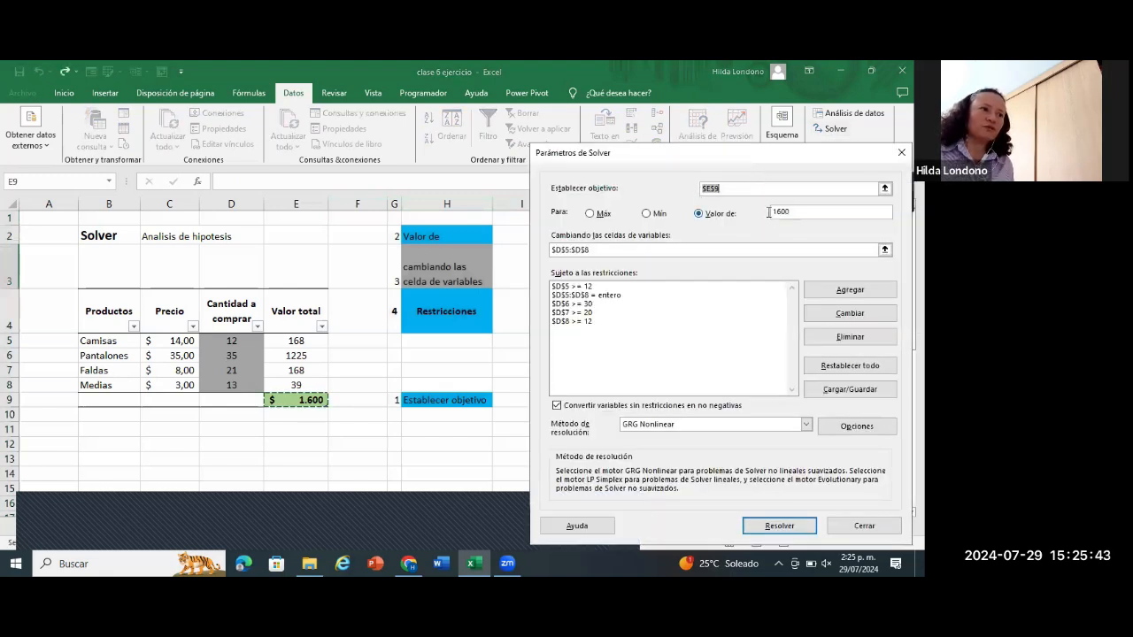
click(767, 214)
text(2400)
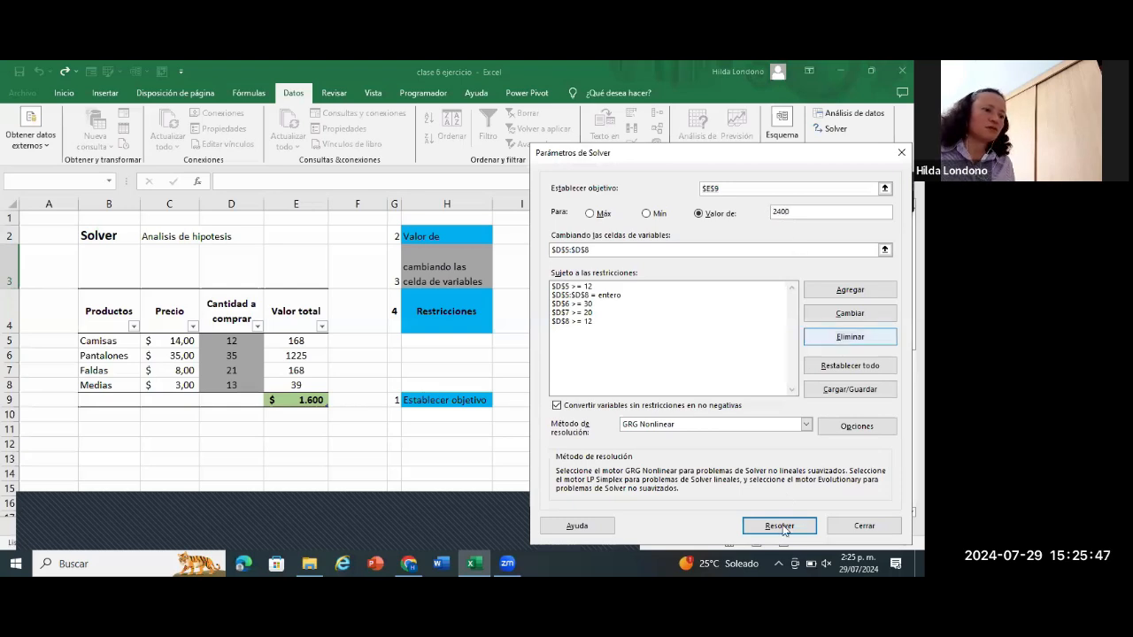
click(779, 526)
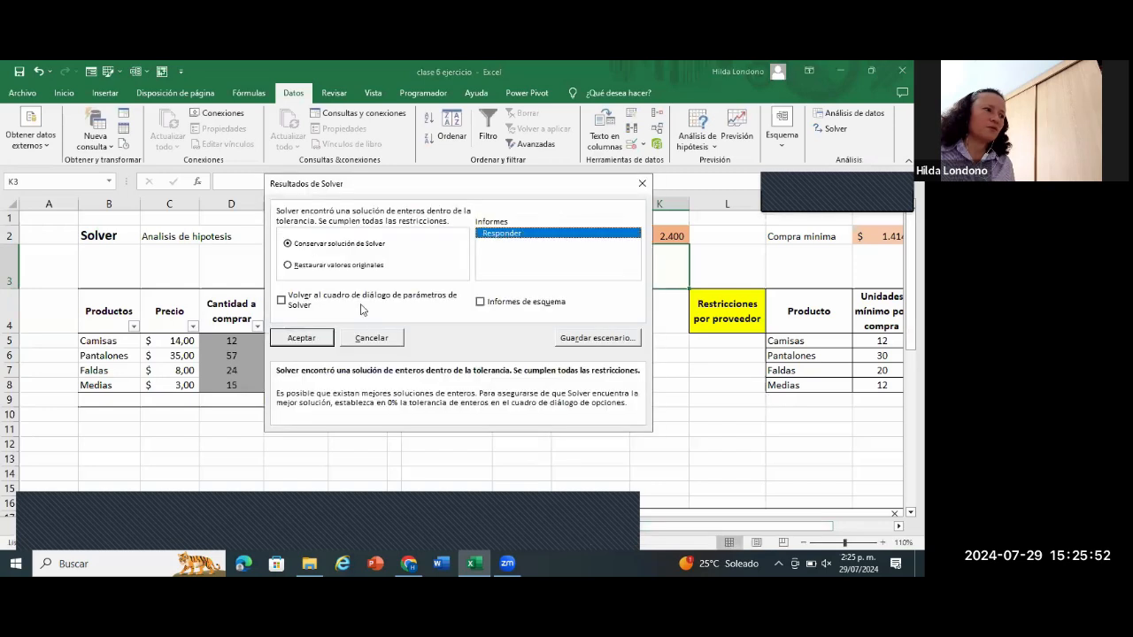
click(302, 338)
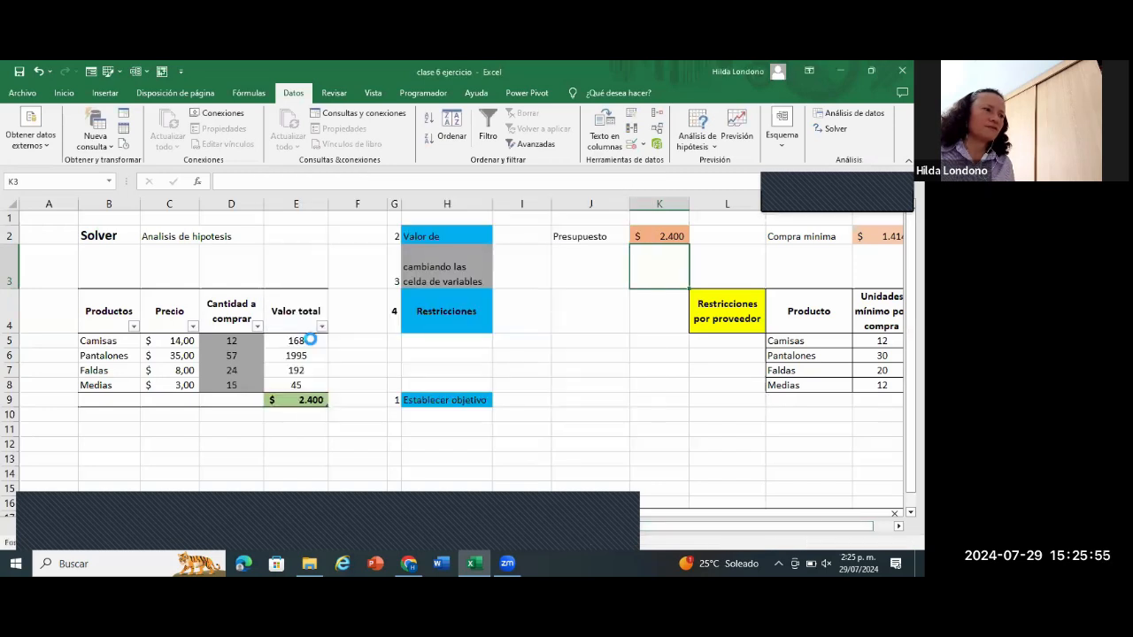
Step: Review the purchase quantities in D5:D8 that Solver calculated for the new budget
click(217, 358)
click(213, 372)
click(218, 387)
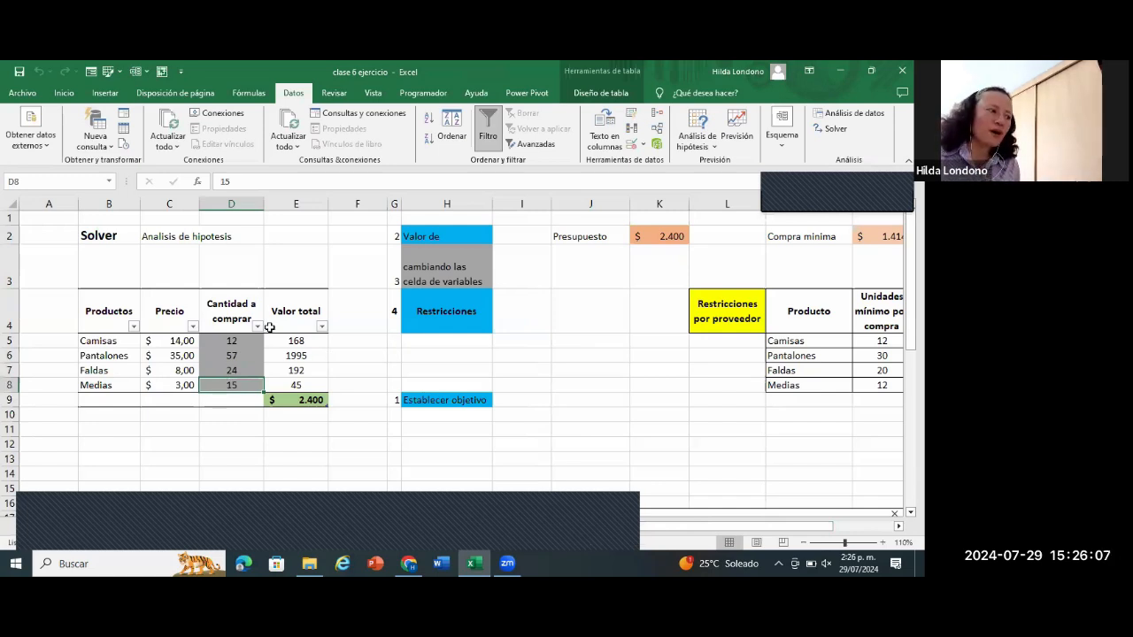
drag(252, 345, 242, 384)
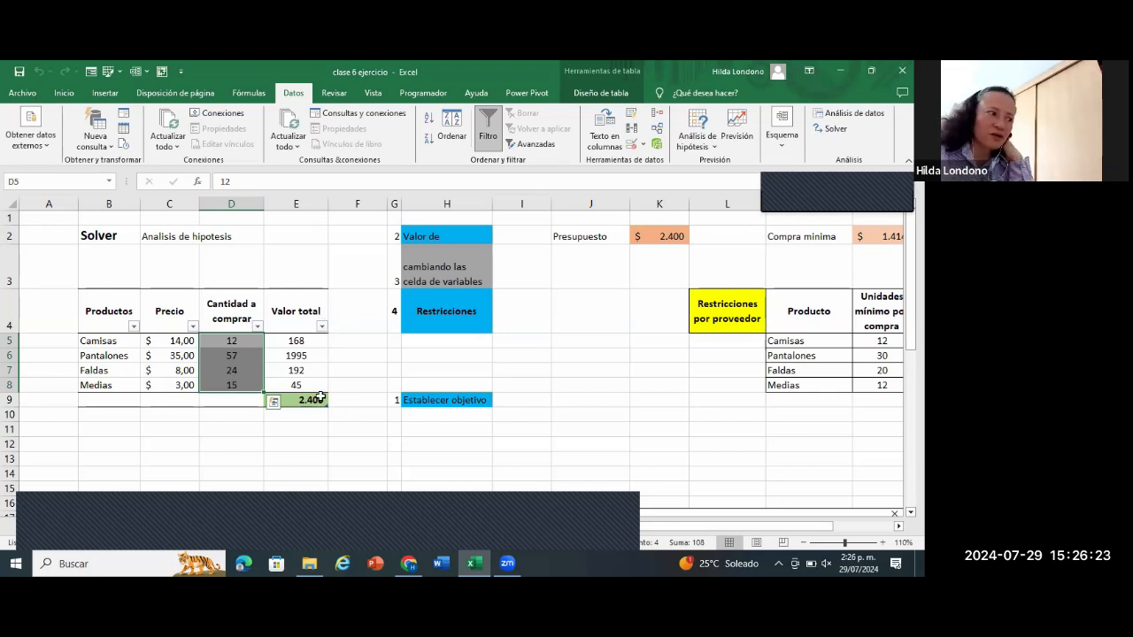
Step: Move the meeting overlay off the sheet names and open the Informe de respuestas 1 sheet
click(638, 512)
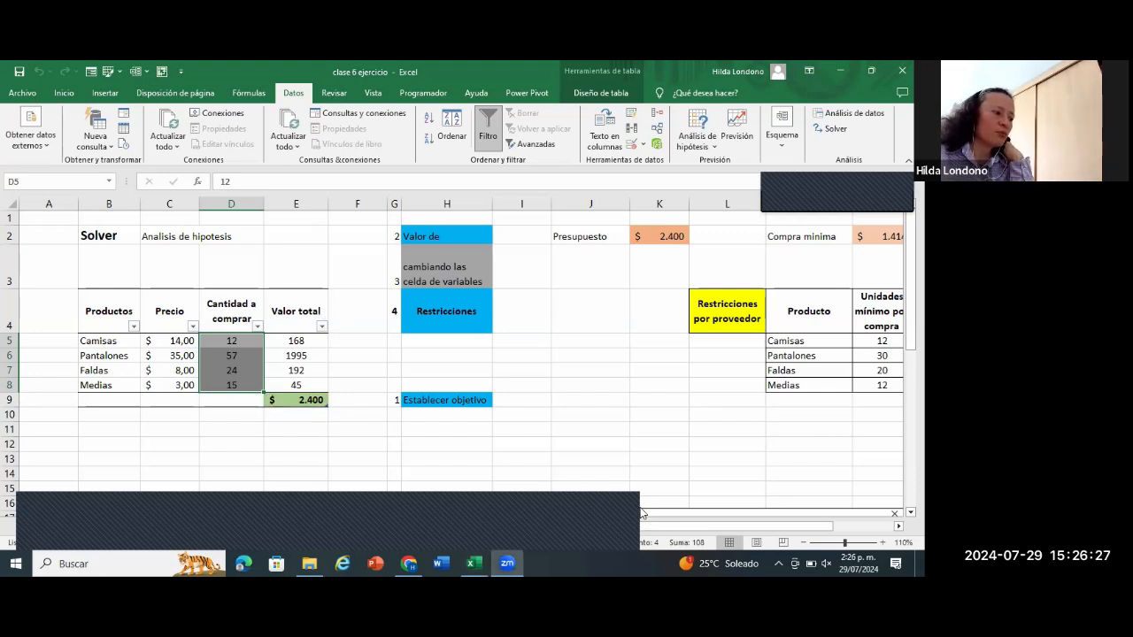
drag(168, 533, 197, 469)
click(174, 527)
click(177, 533)
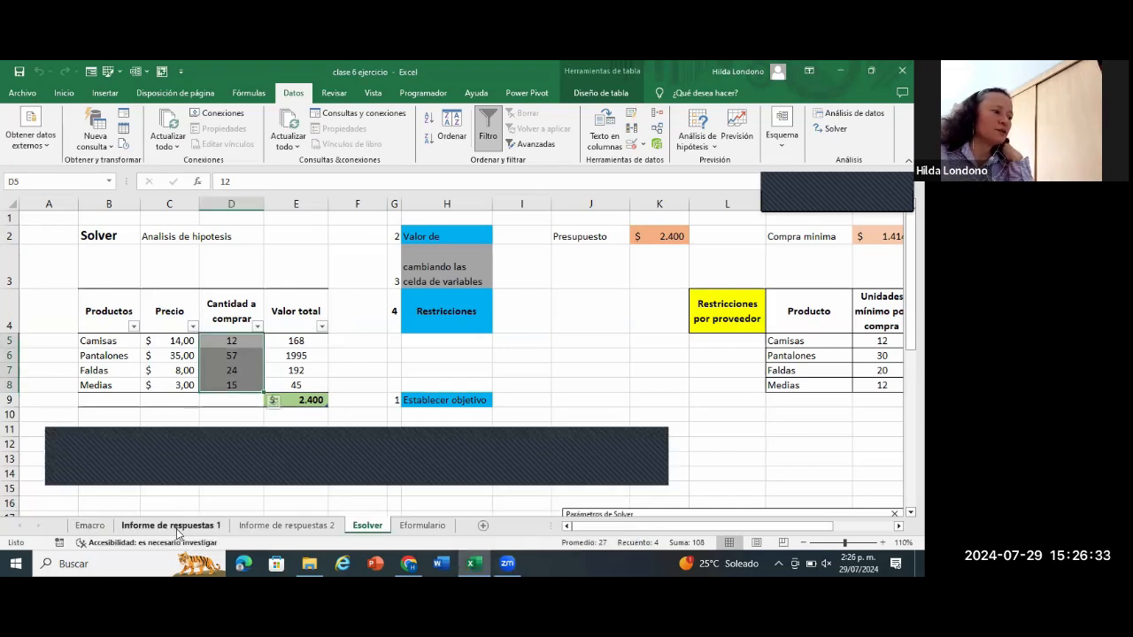
Step: Examine the Informe de respuestas 1 sheet, comparing original and final values of the target and variable cells and the constraints
click(177, 531)
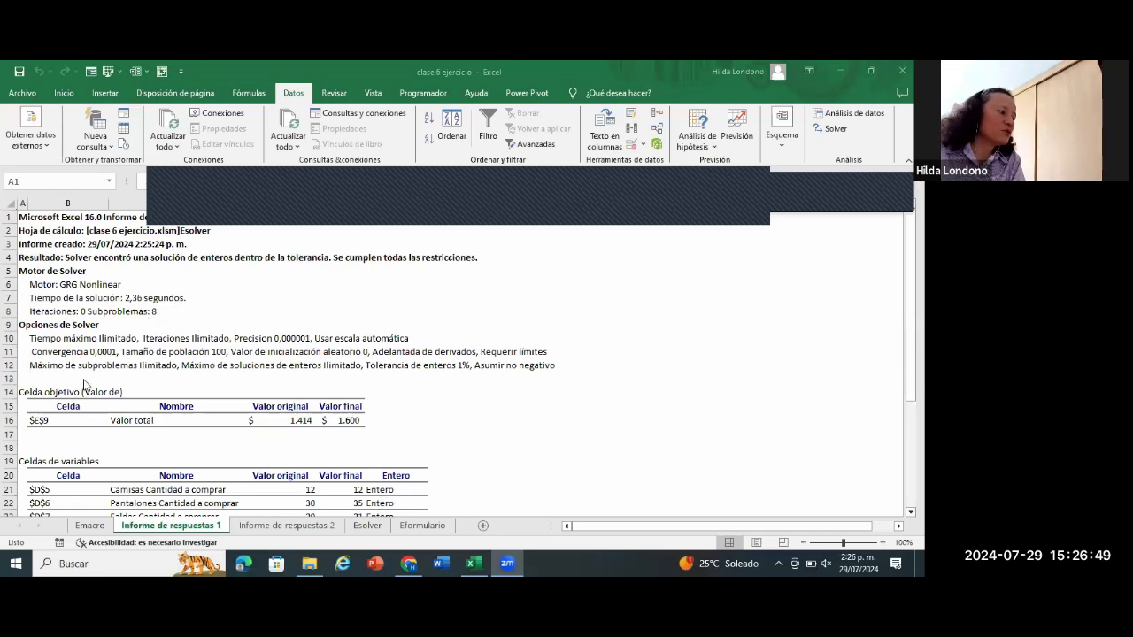
scroll(63, 430, down, 1)
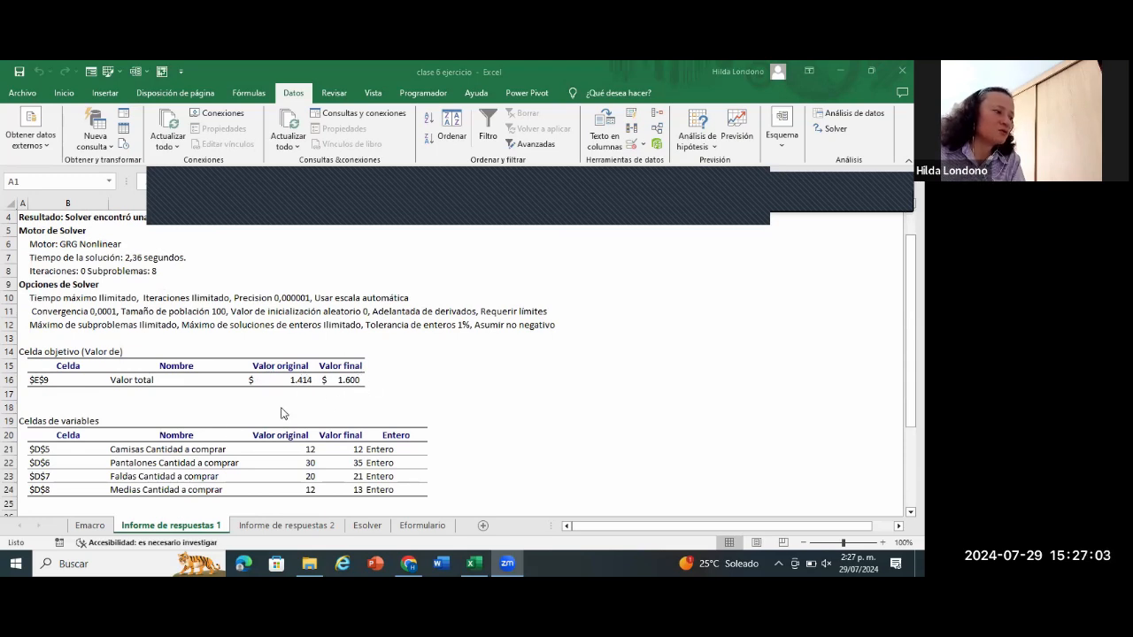
scroll(99, 416, down, 1)
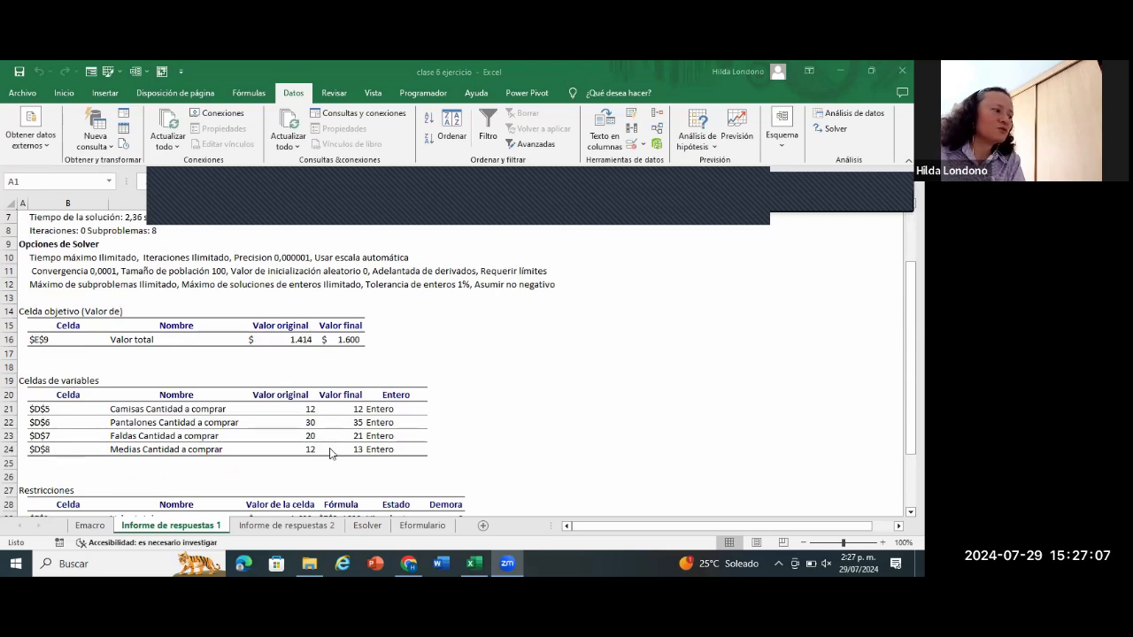
scroll(326, 428, down, 1)
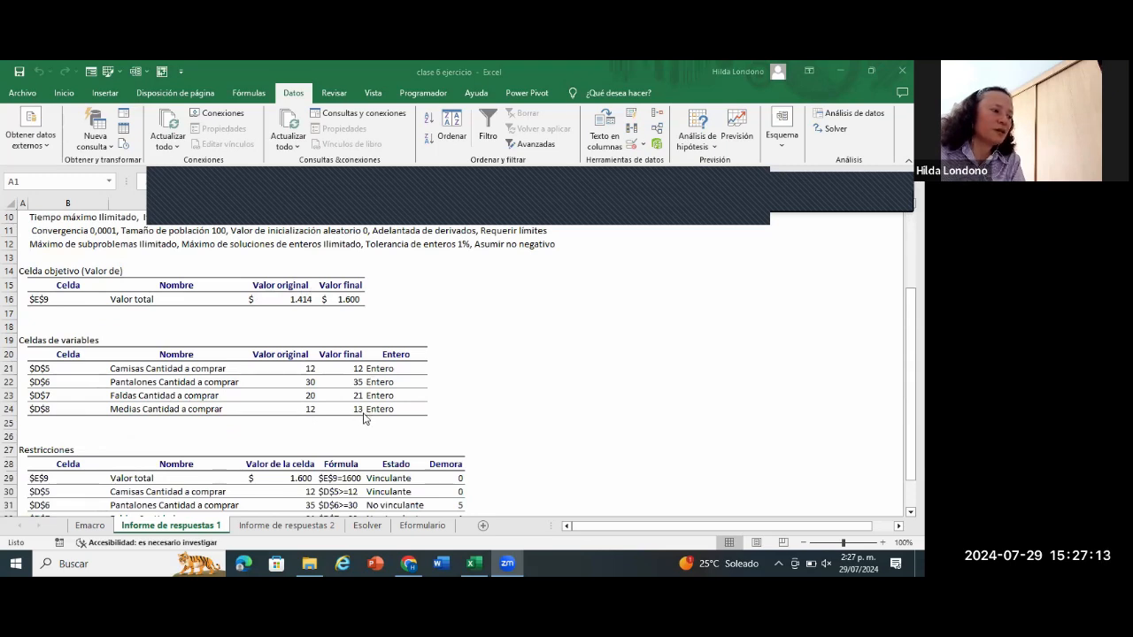
scroll(362, 418, down, 1)
scroll(434, 434, down, 1)
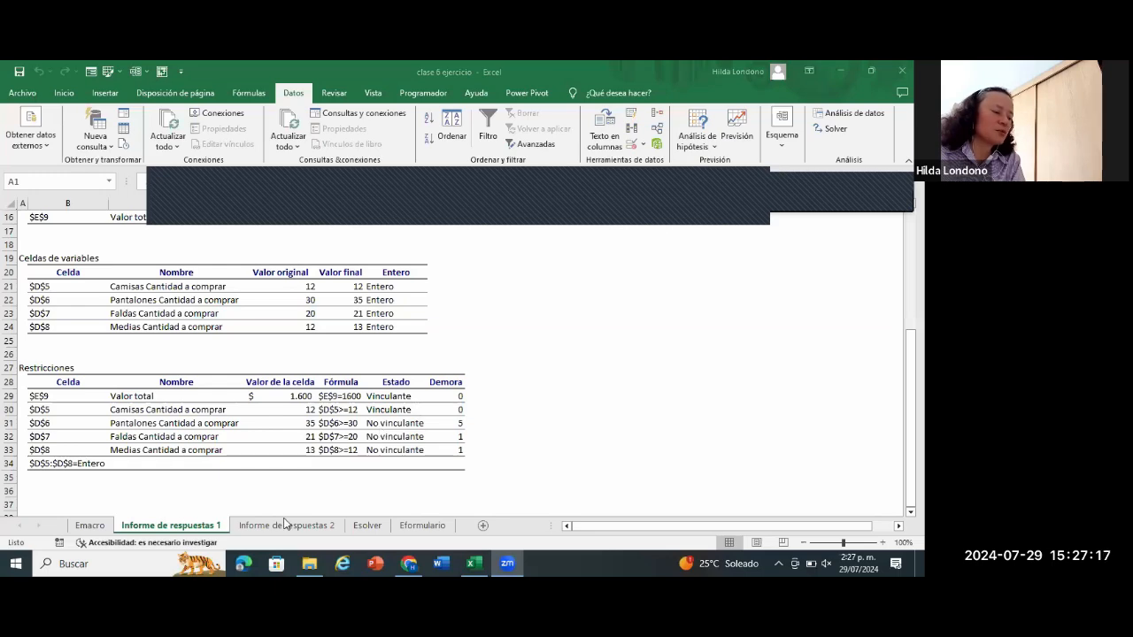
scroll(379, 312, up, 2)
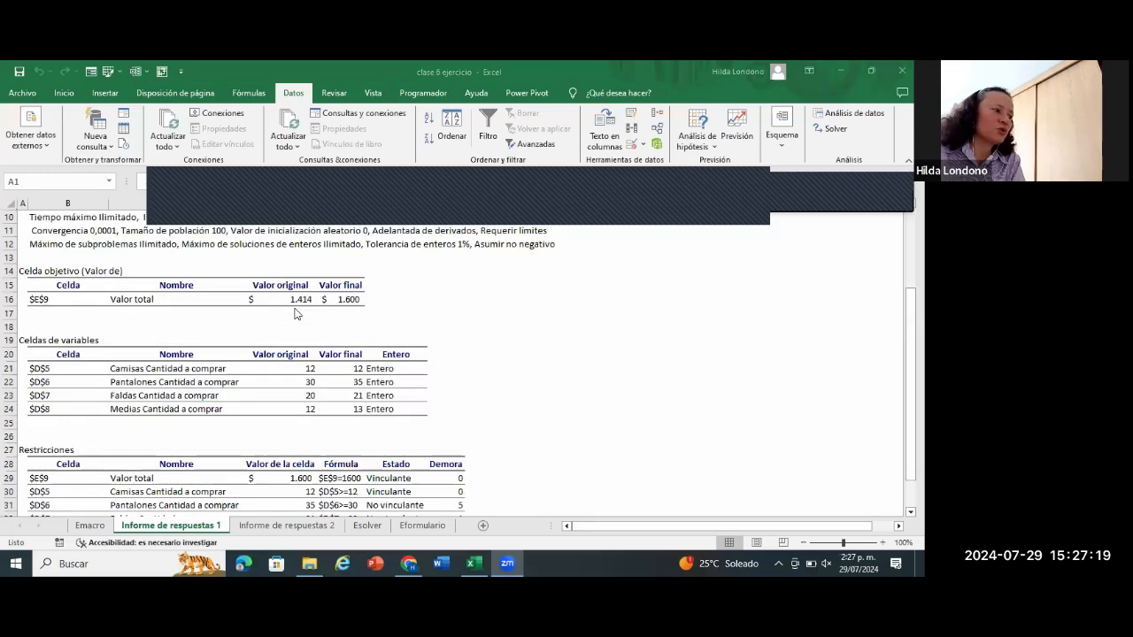
scroll(366, 410, down, 1)
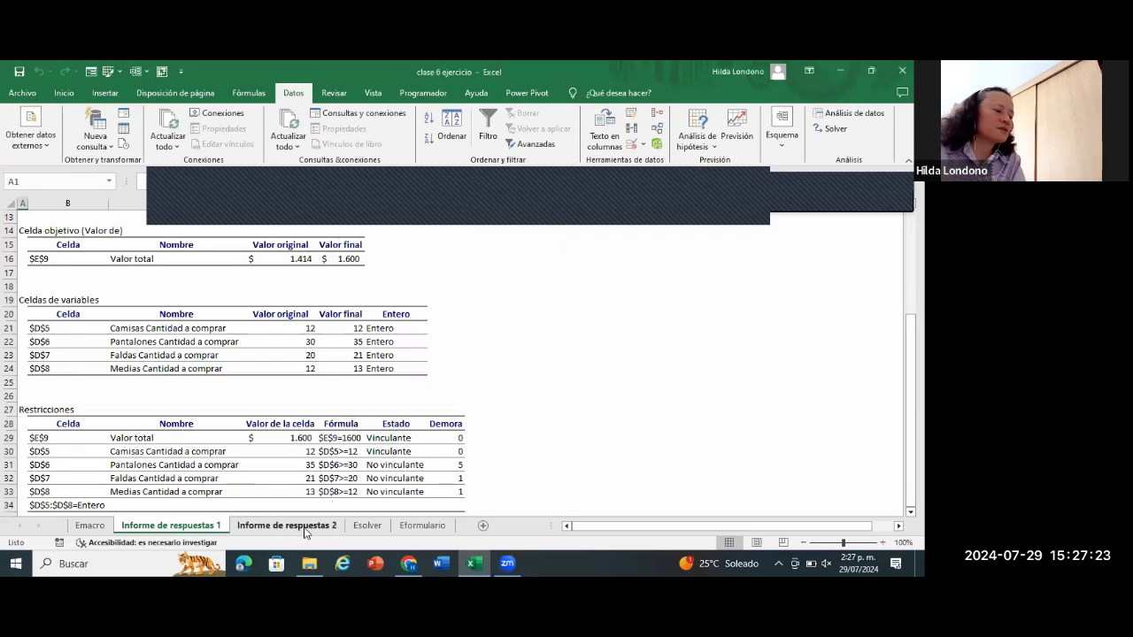
Step: Examine the Informe de respuestas 2 sheet, covering the target cell, the variable cells and the constraint statuses
click(286, 526)
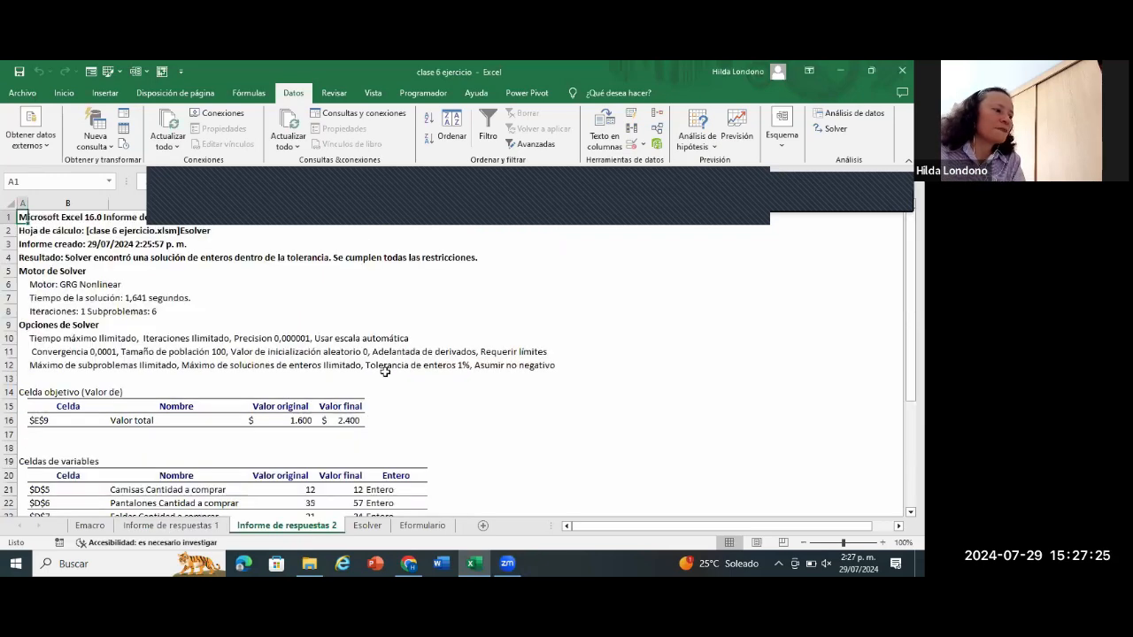
scroll(297, 324, down, 2)
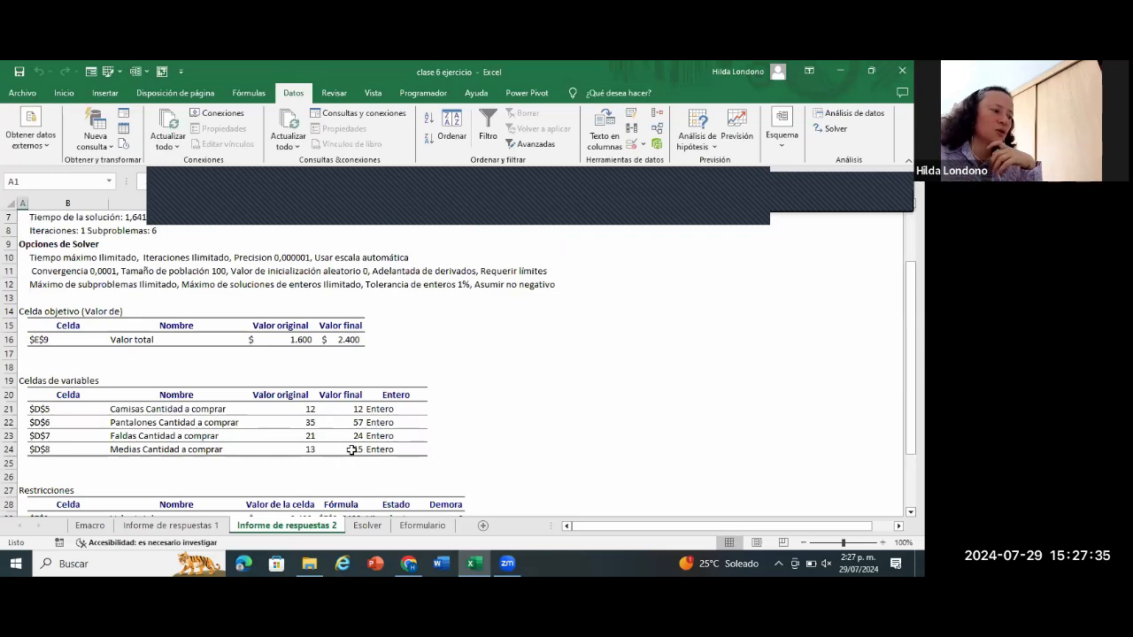
scroll(347, 446, down, 2)
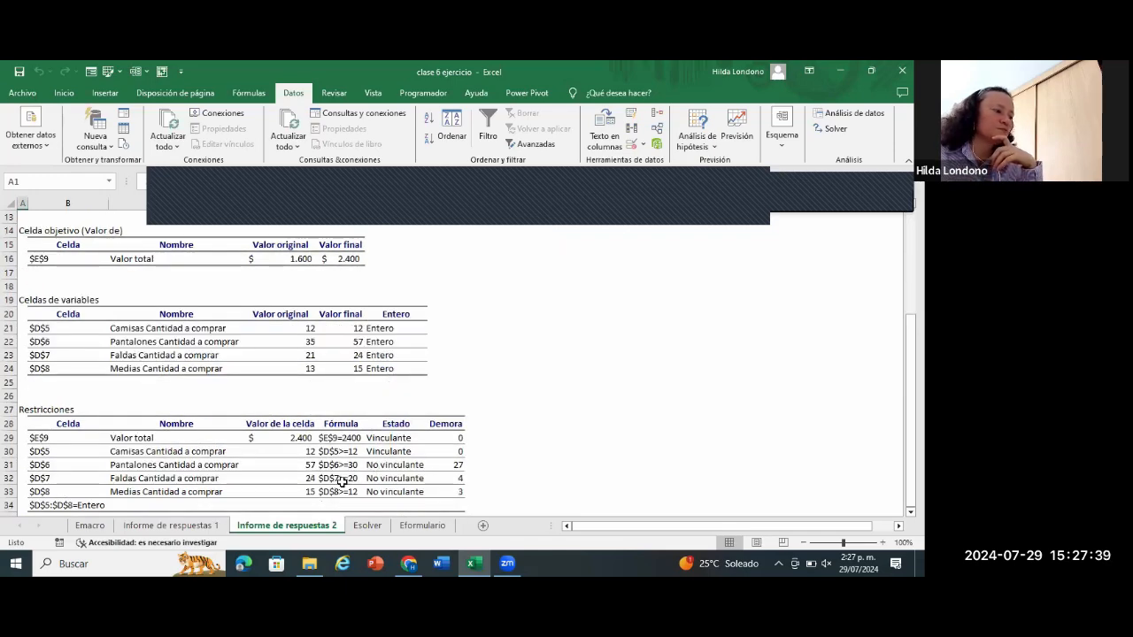
scroll(342, 483, down, 1)
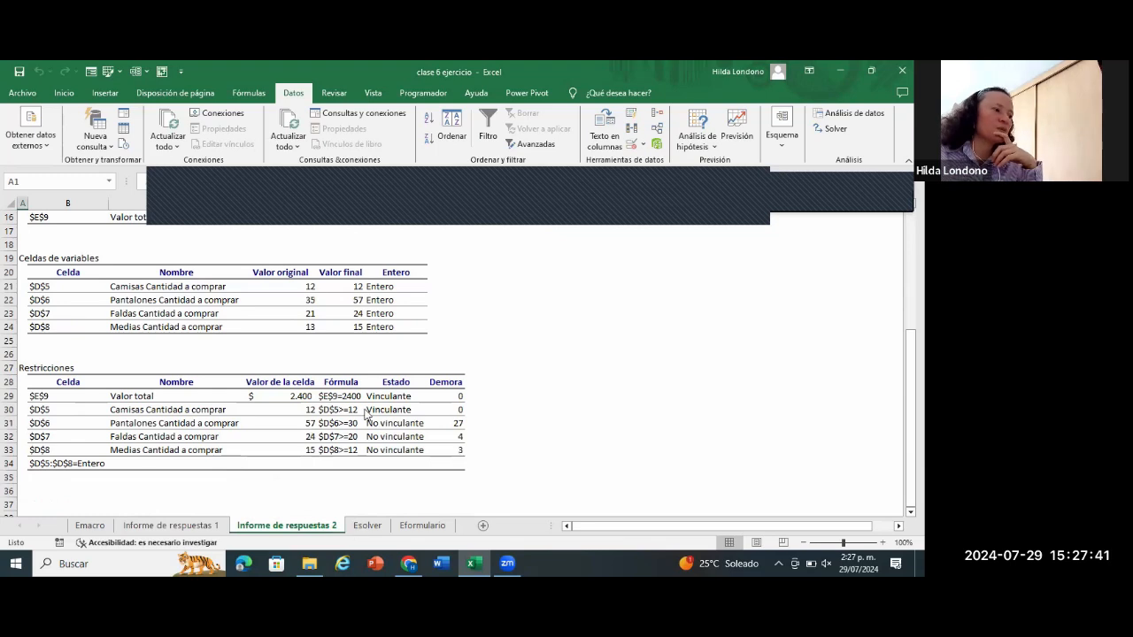
Step: Return to the Esolver sheet and reposition the Solver parameters picture just below the tables, starting around row 10
click(367, 525)
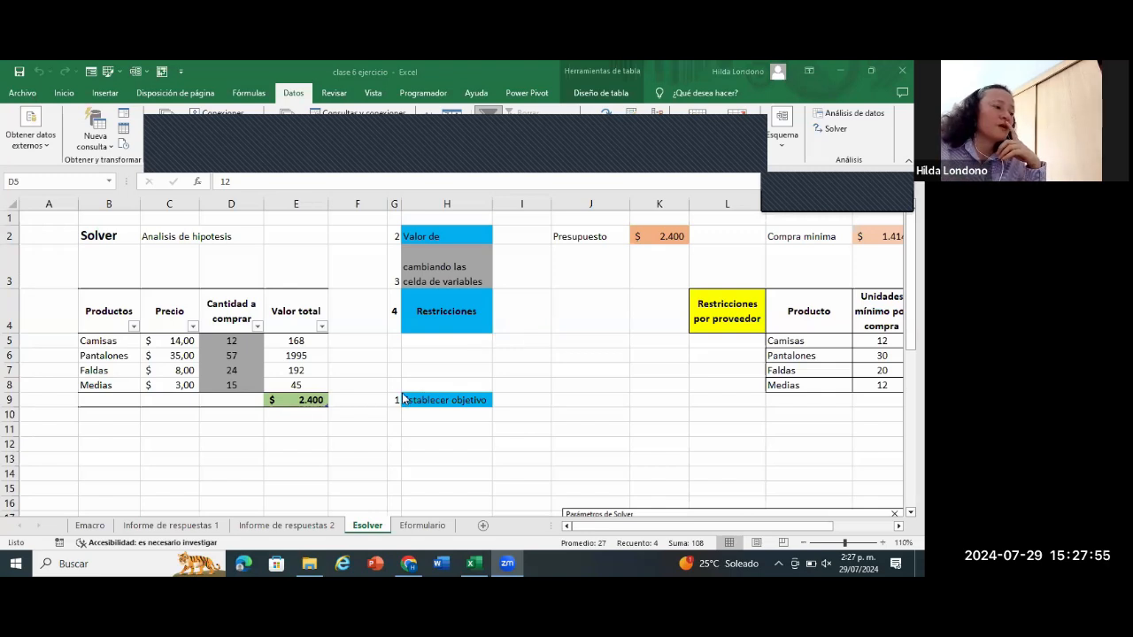
drag(698, 516, 693, 311)
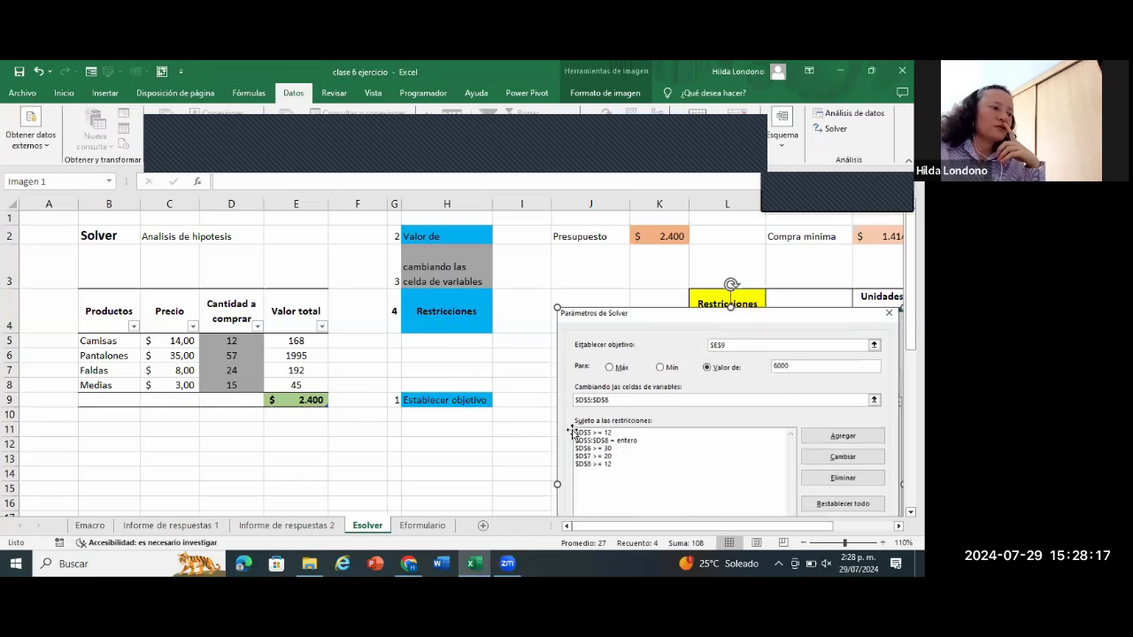
drag(679, 325, 615, 238)
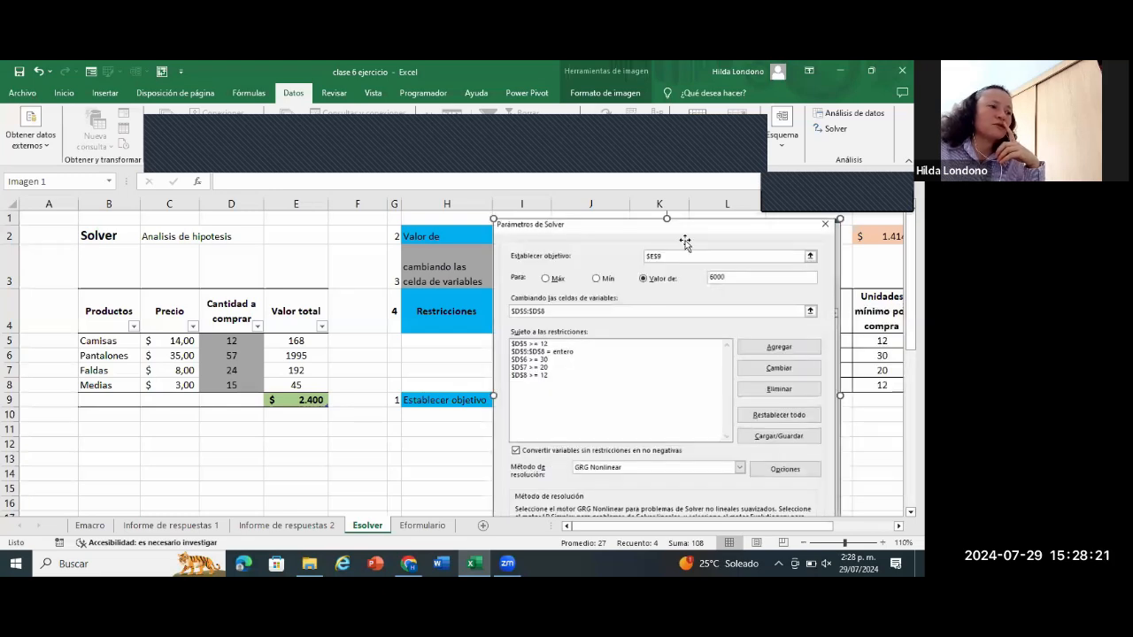
drag(682, 249, 683, 415)
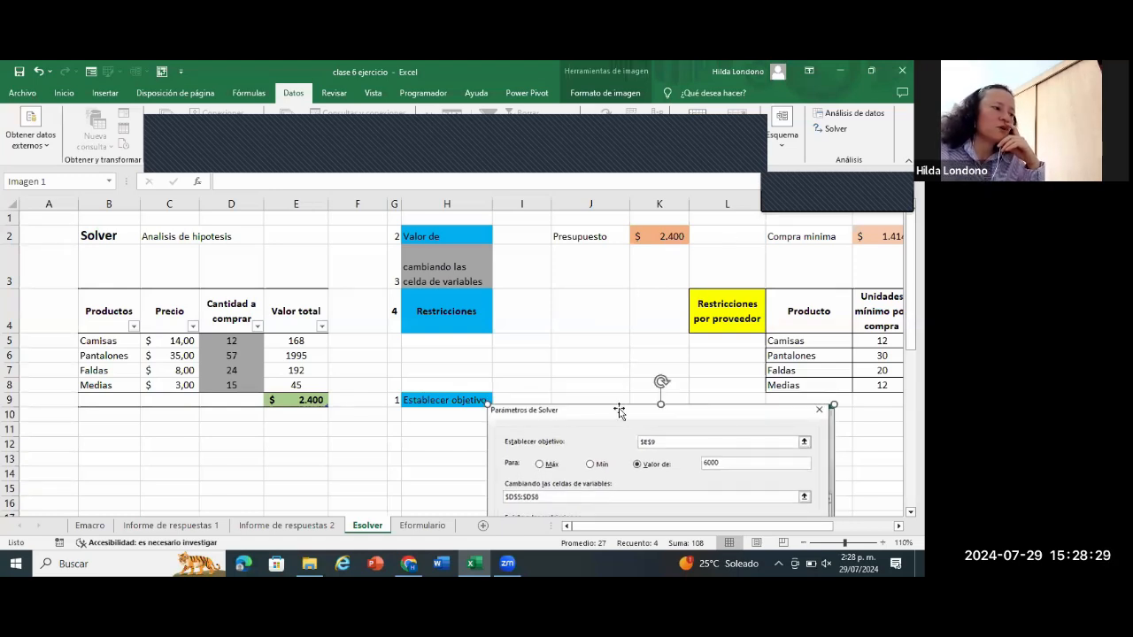
drag(624, 403, 641, 410)
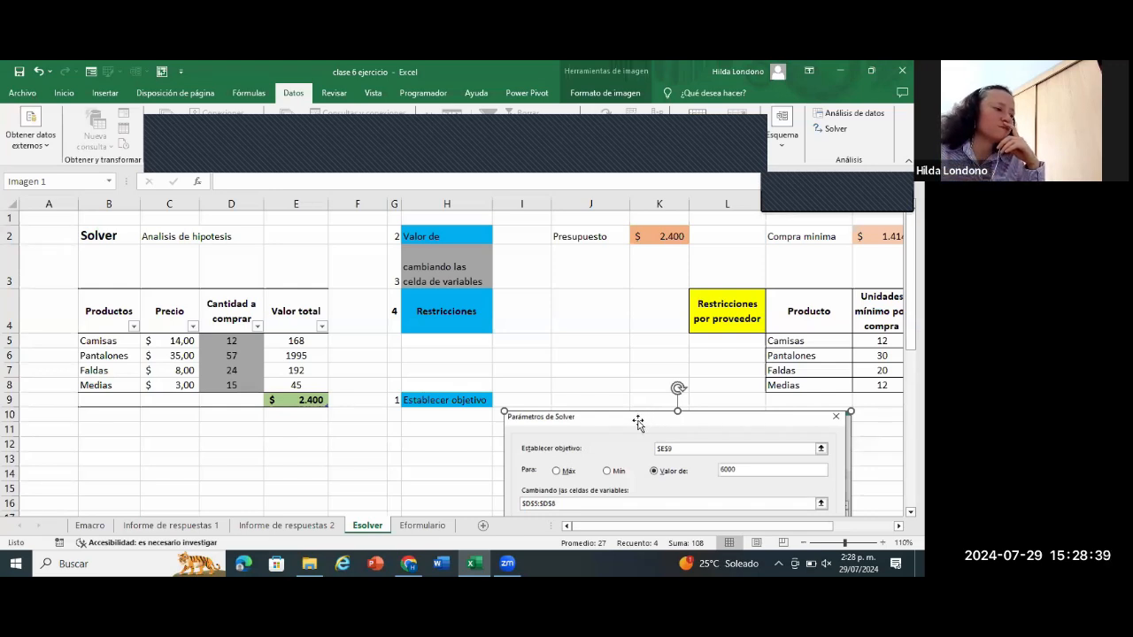
Step: Open the Eformulario sheet and look over the form controls available for insertion
click(426, 526)
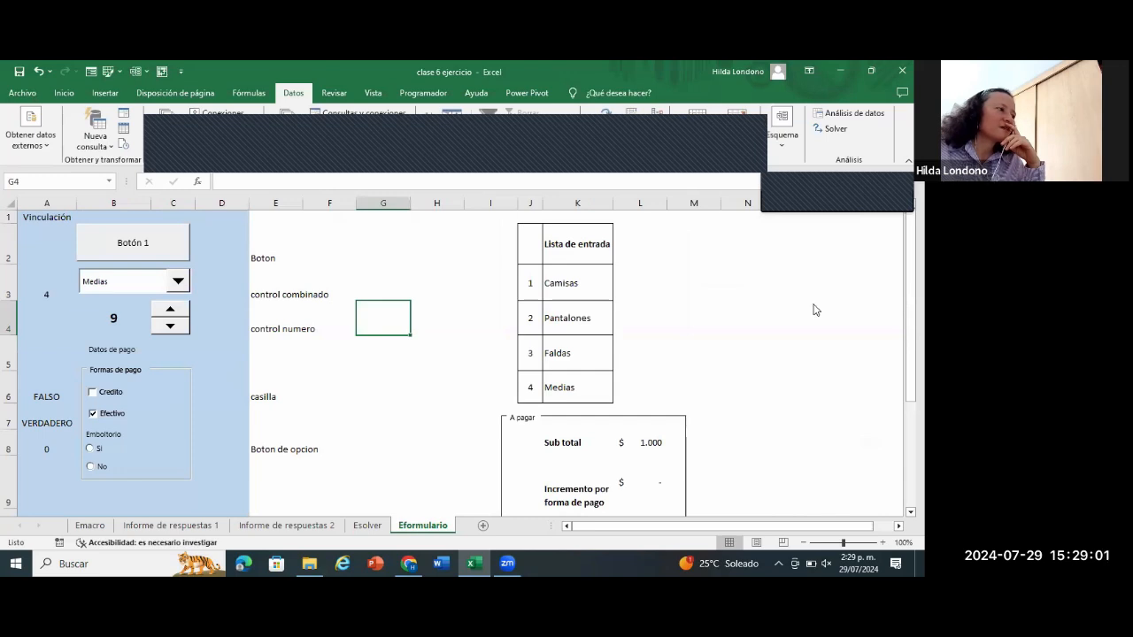
click(442, 96)
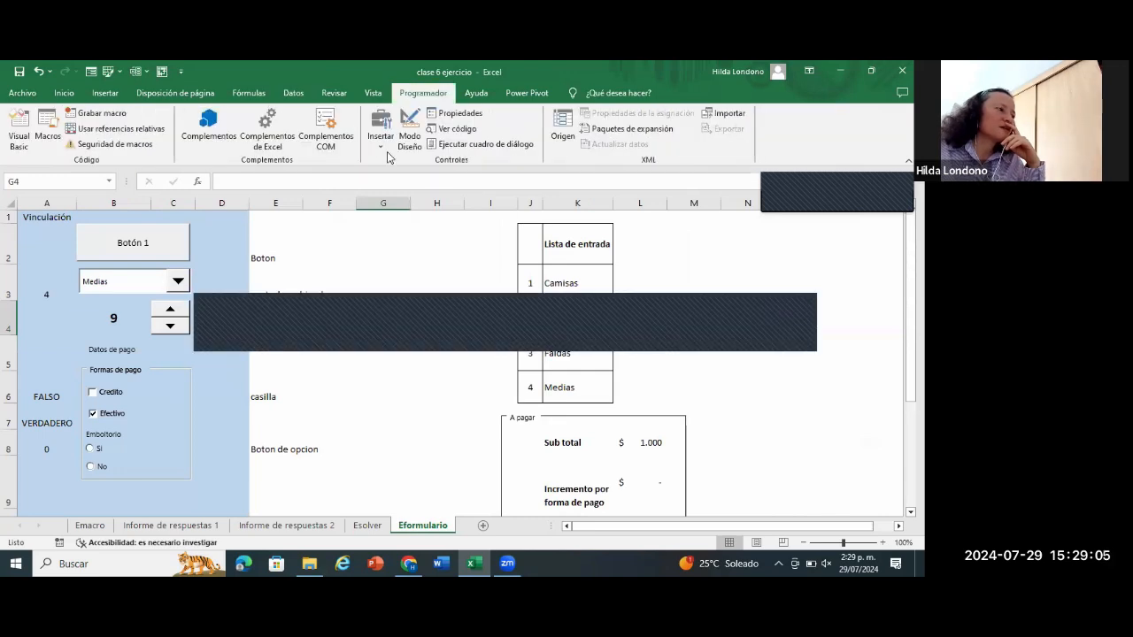
click(382, 149)
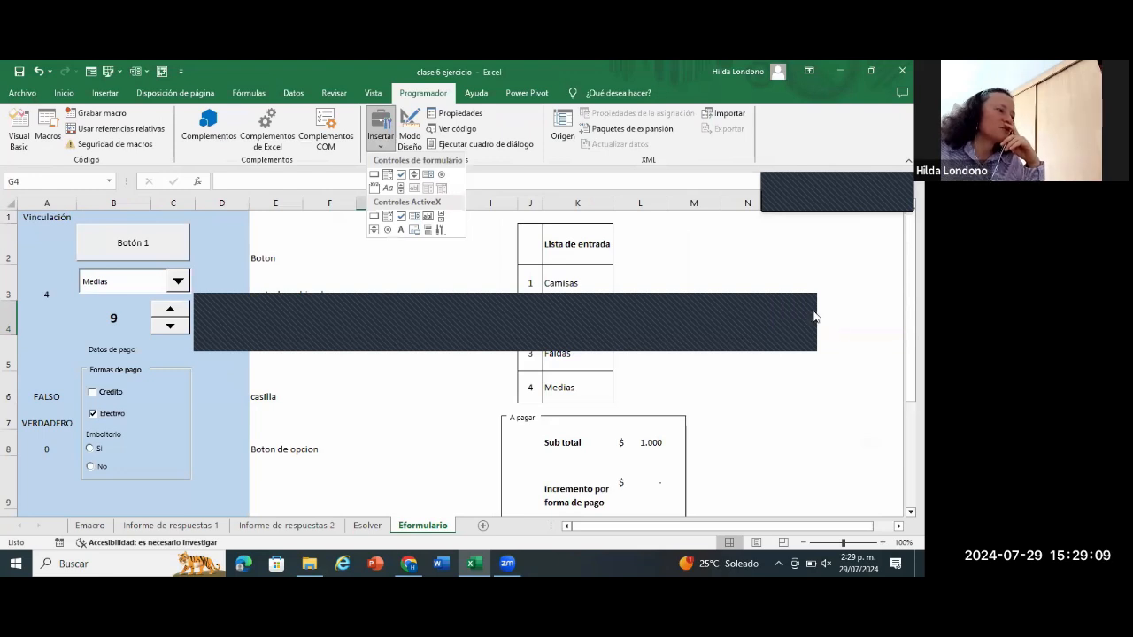
click(383, 148)
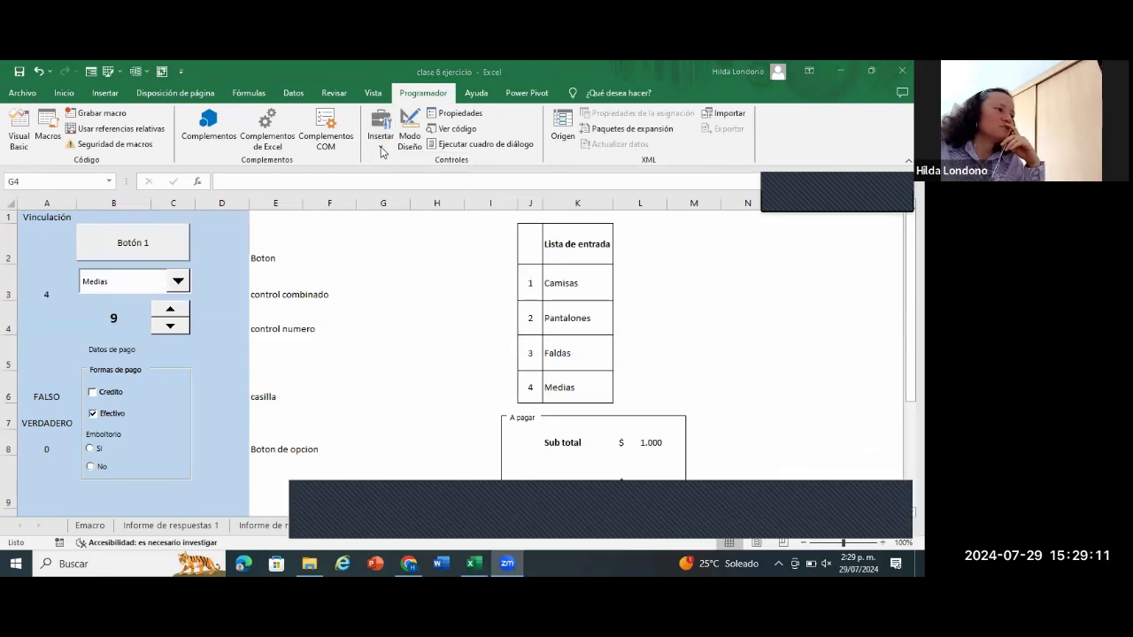
Step: Draw a button form control beside the Boton label, across columns G and H, without assigning a macro
click(382, 149)
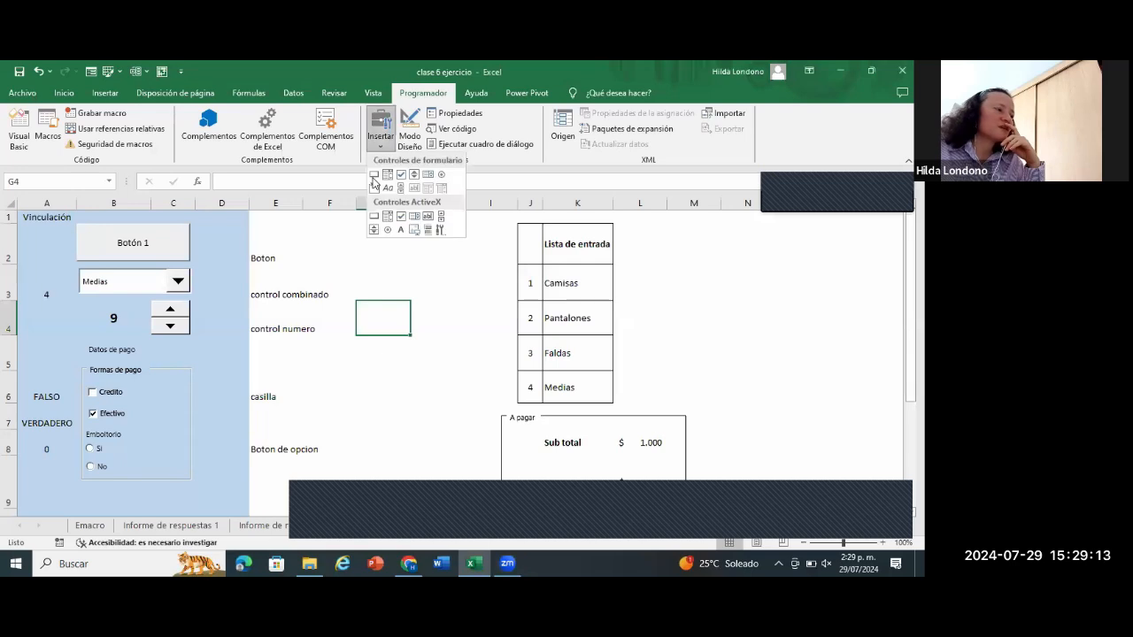
click(373, 177)
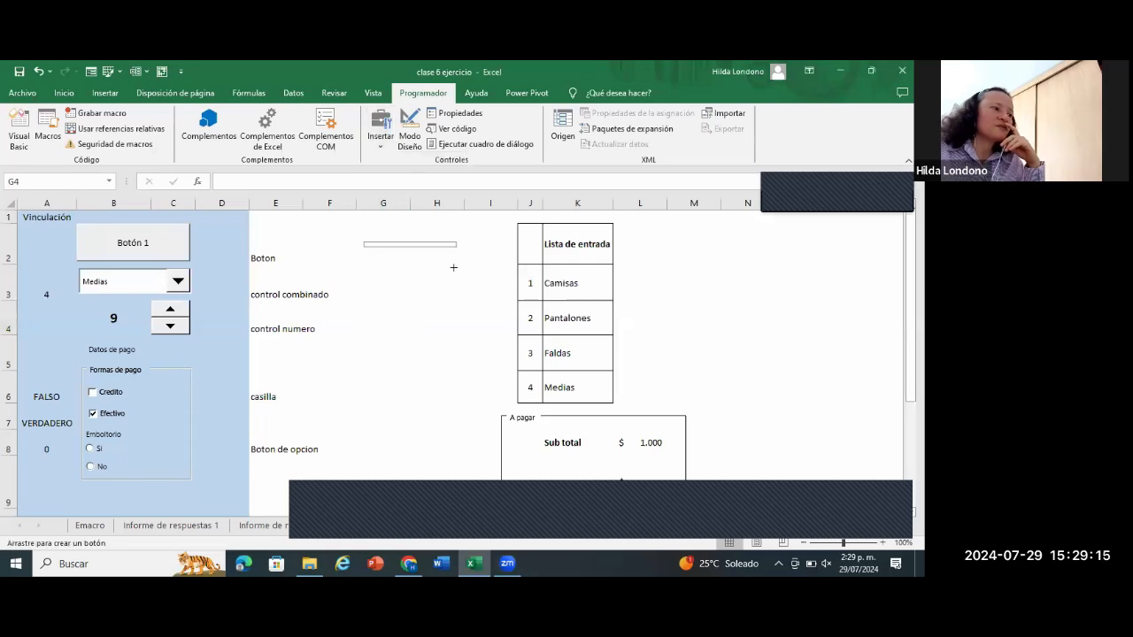
drag(448, 260, 609, 283)
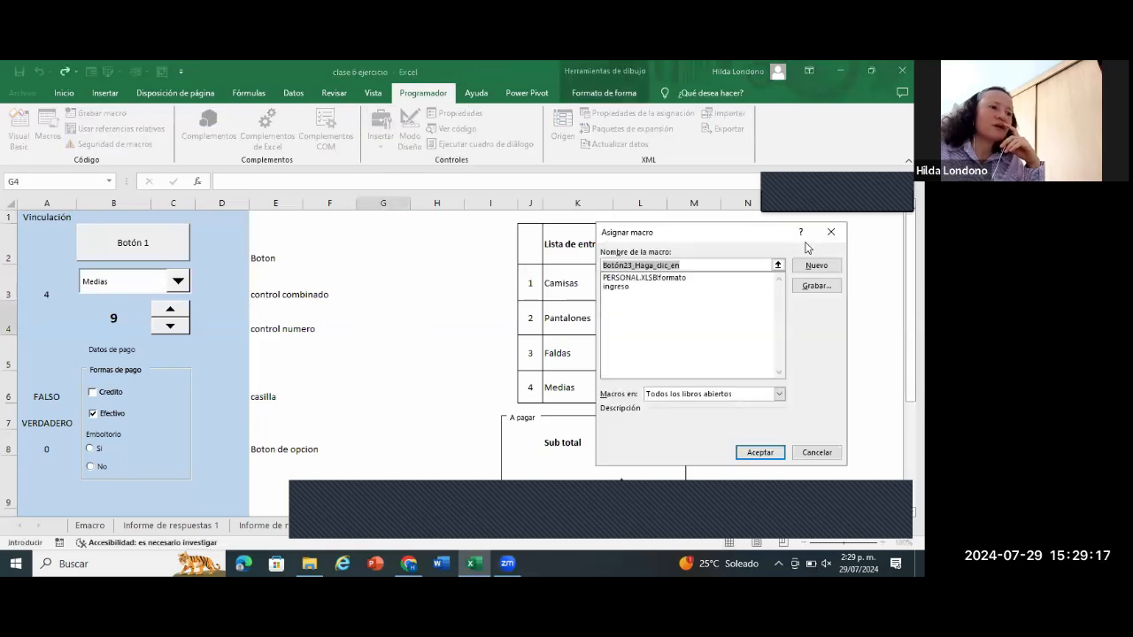
click(831, 232)
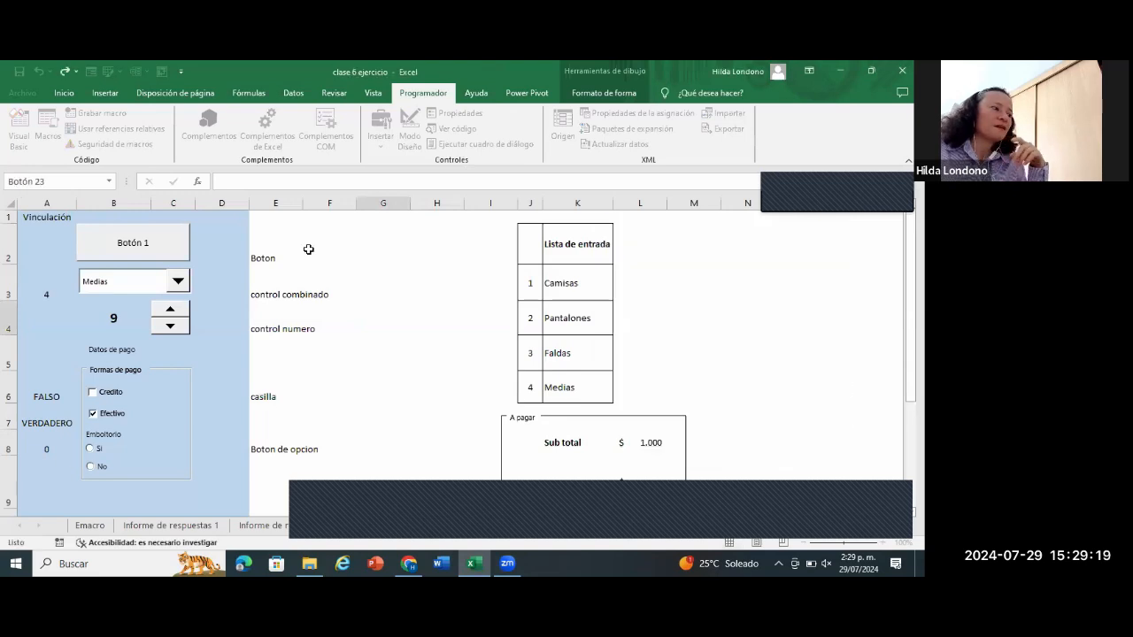
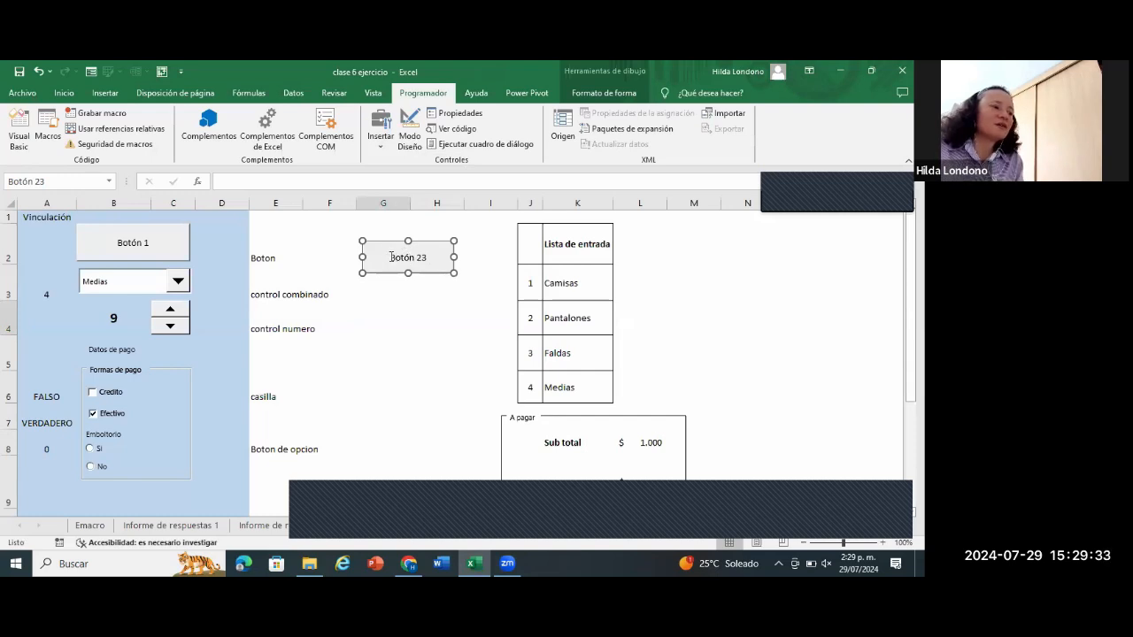
Step: View the new button's control format without changing it, and delete the button
right_click(436, 272)
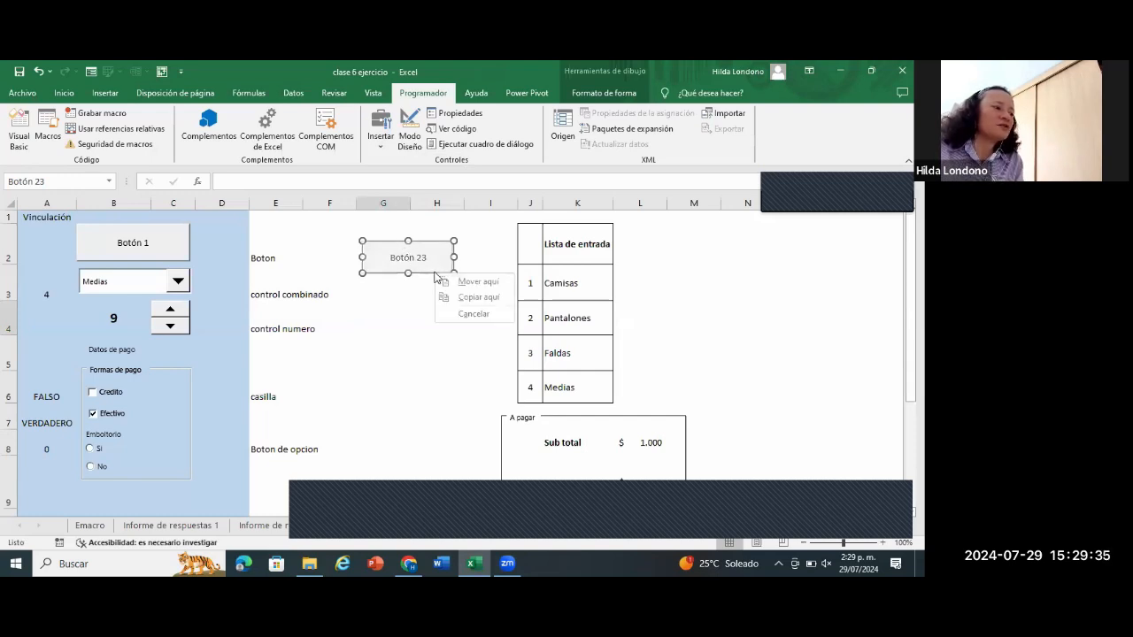
click(436, 276)
click(433, 272)
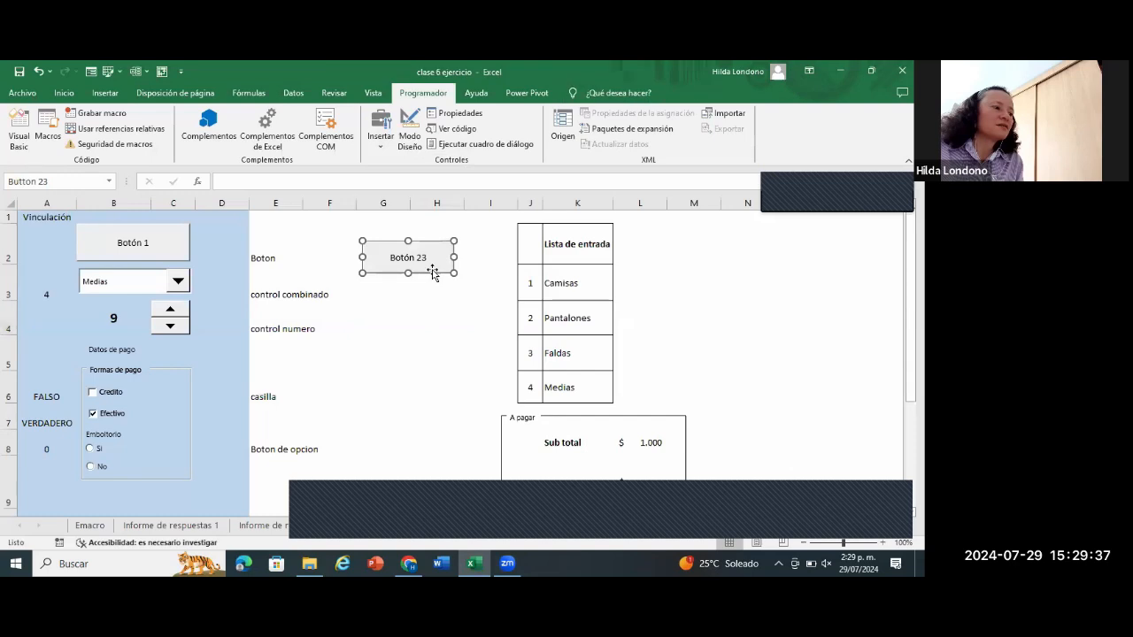
right_click(431, 277)
click(434, 265)
click(436, 261)
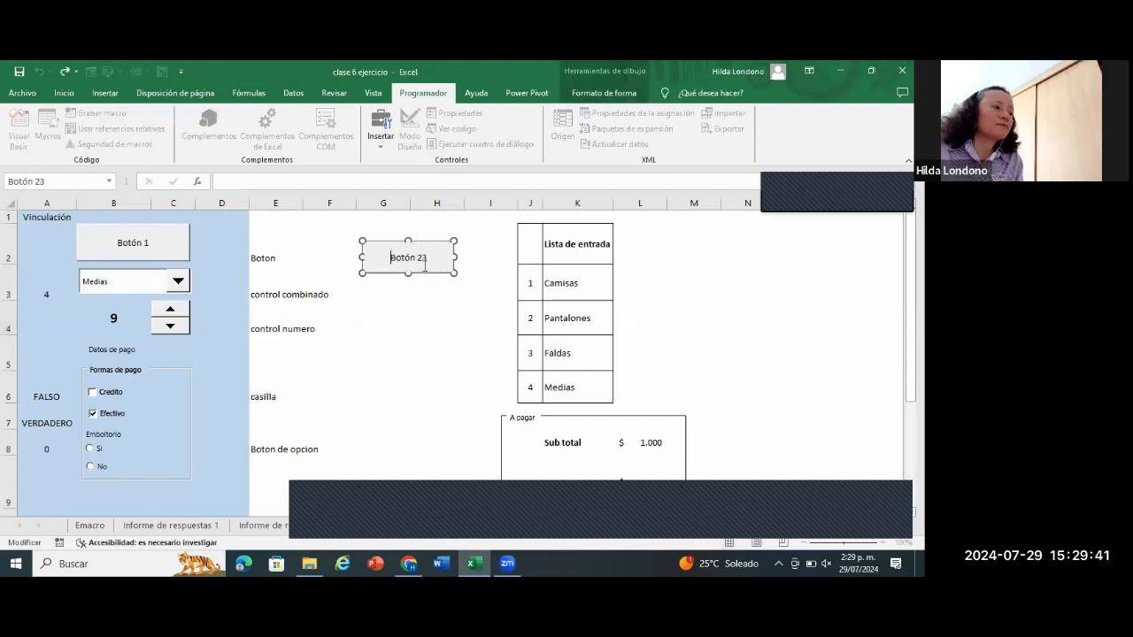
click(423, 275)
right_click(419, 258)
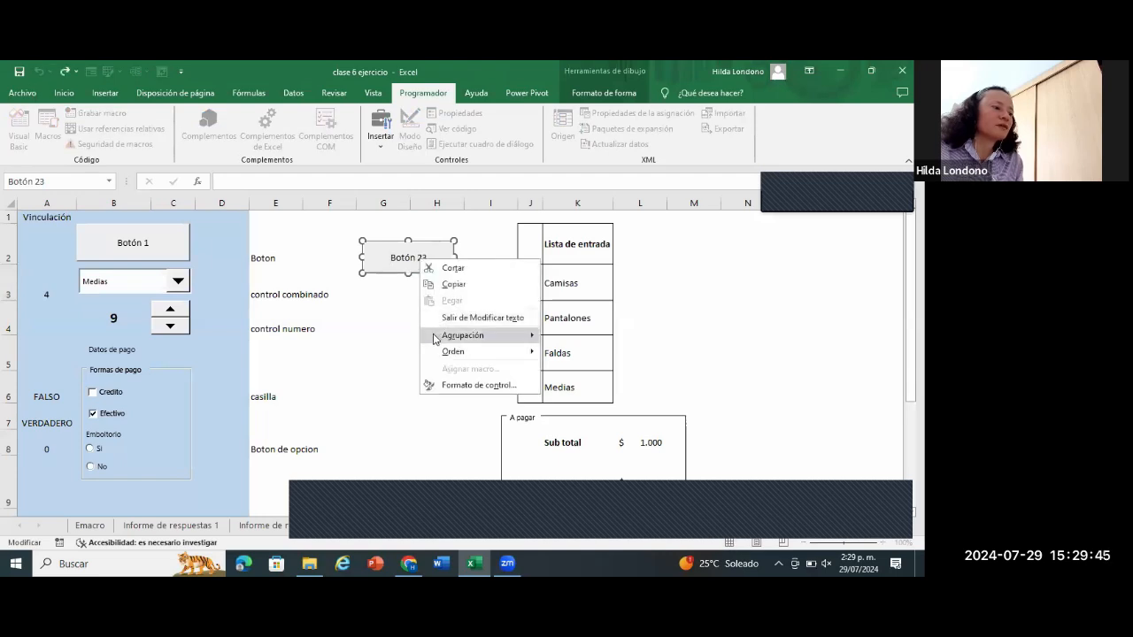
click(451, 386)
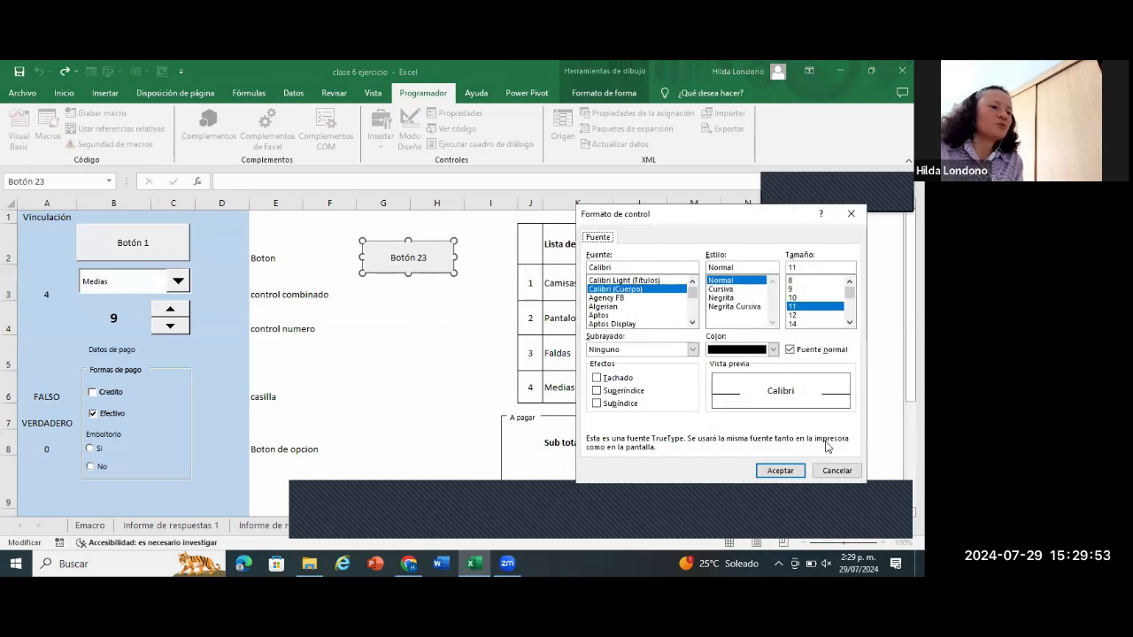
click(832, 472)
key(Delete)
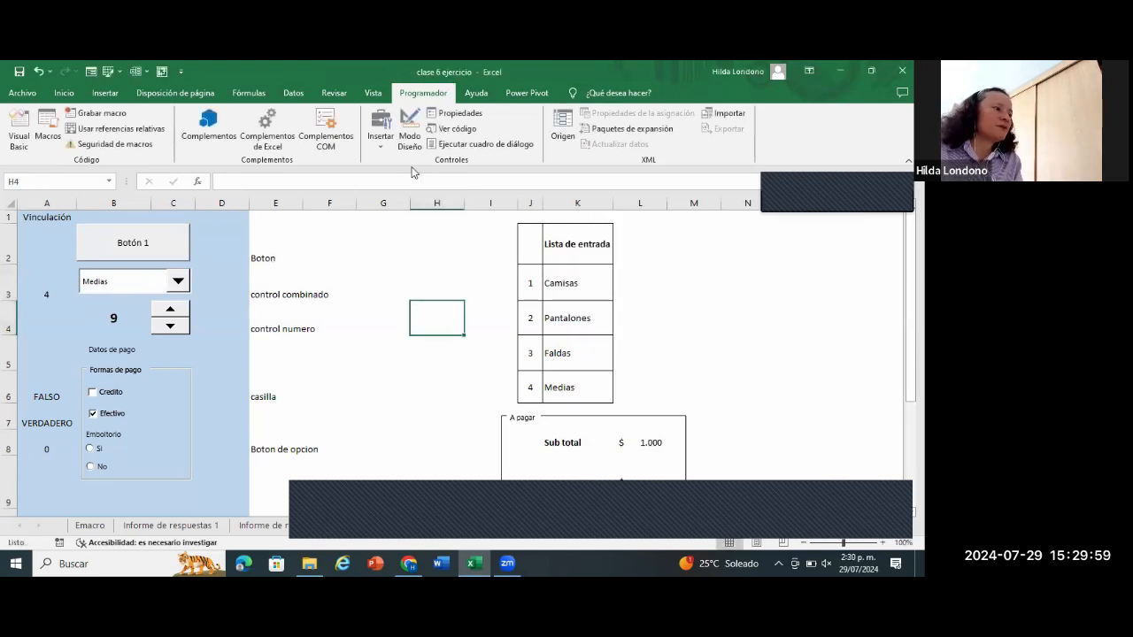
Step: Draw a combo box form control beside the control combinado label, across columns G and H in row 3
click(381, 133)
click(392, 180)
drag(478, 308, 357, 282)
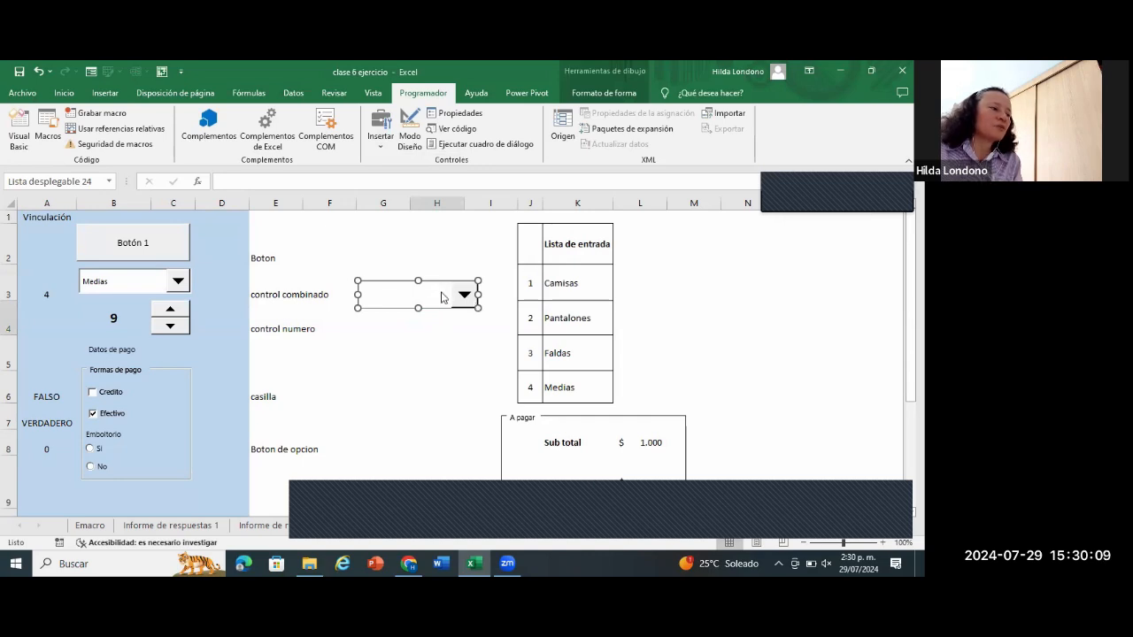
Step: Set the input range of the new combo box beside control combinado to $K$3:$K$6
right_click(442, 297)
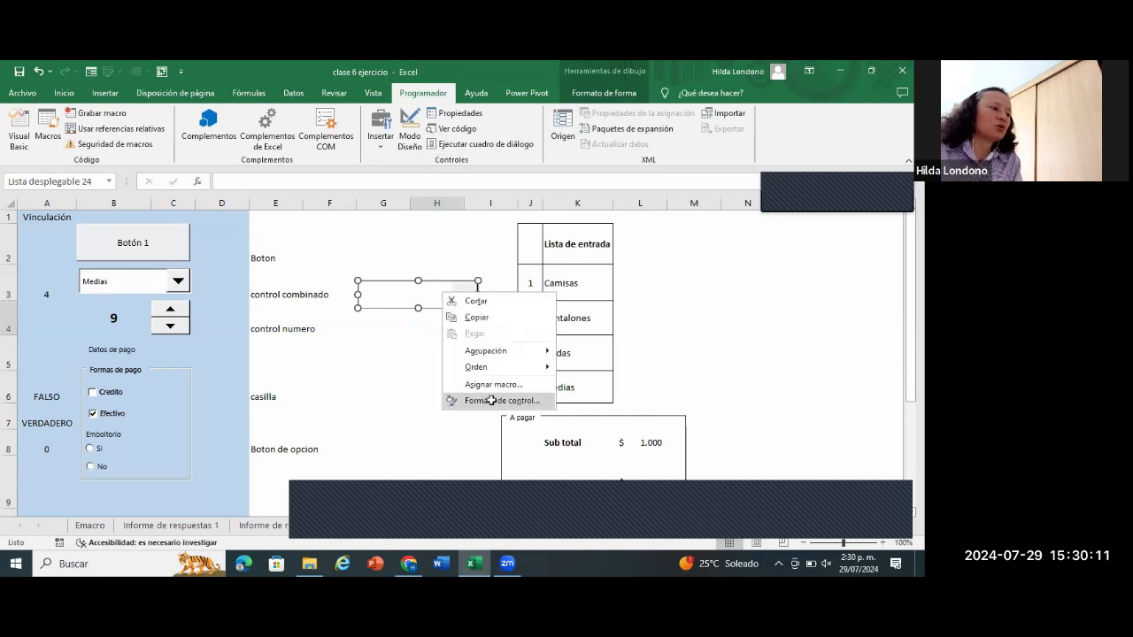
click(494, 399)
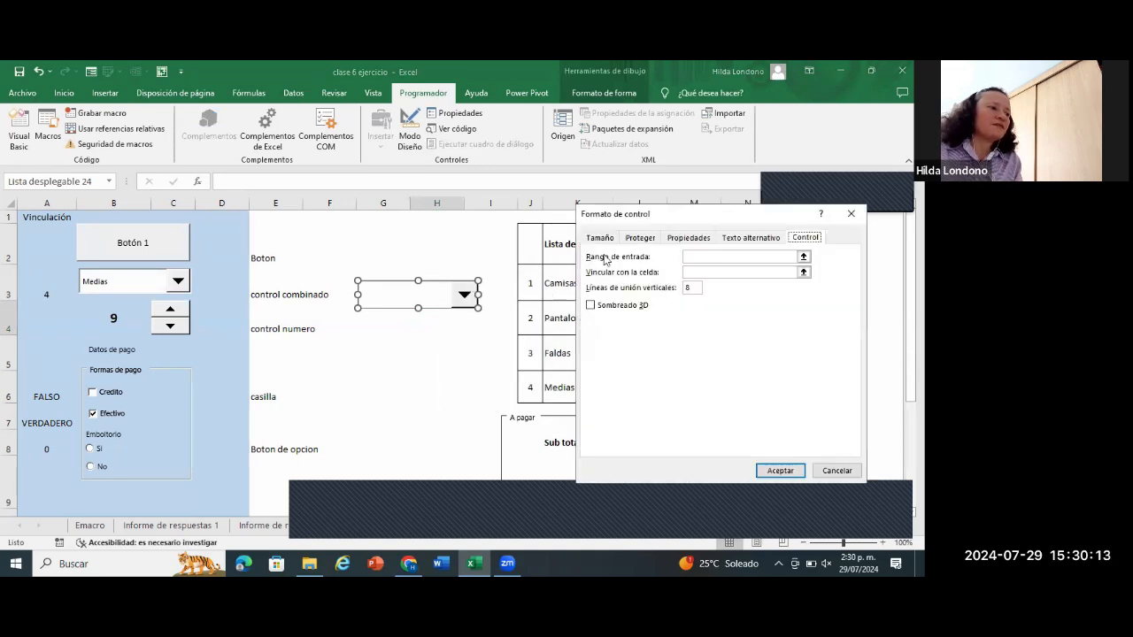
click(802, 256)
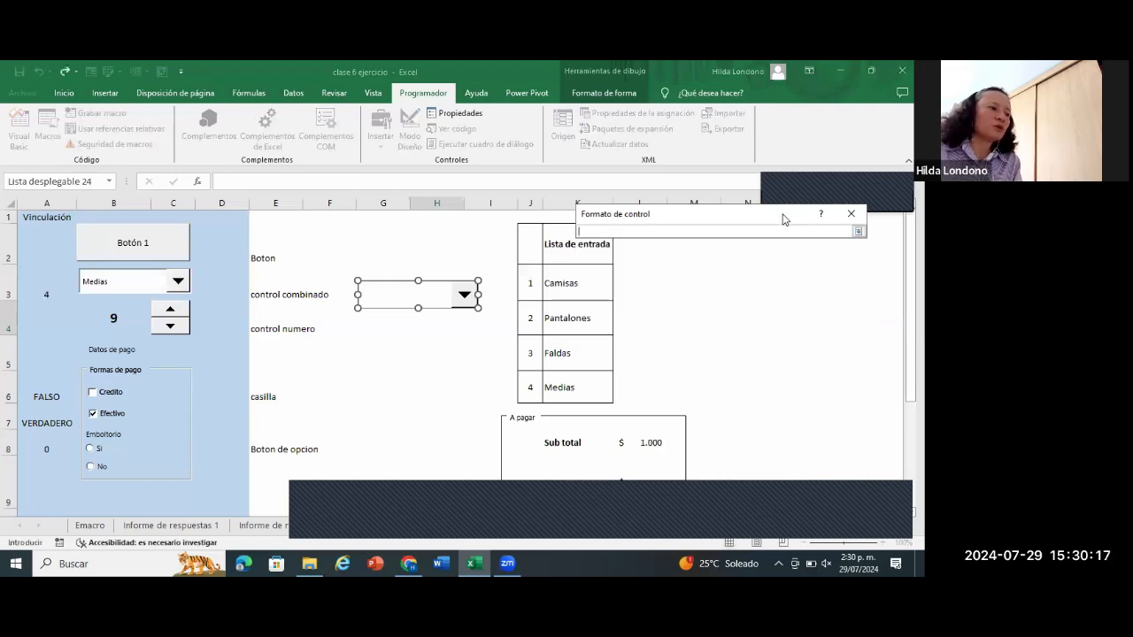
drag(584, 271, 586, 389)
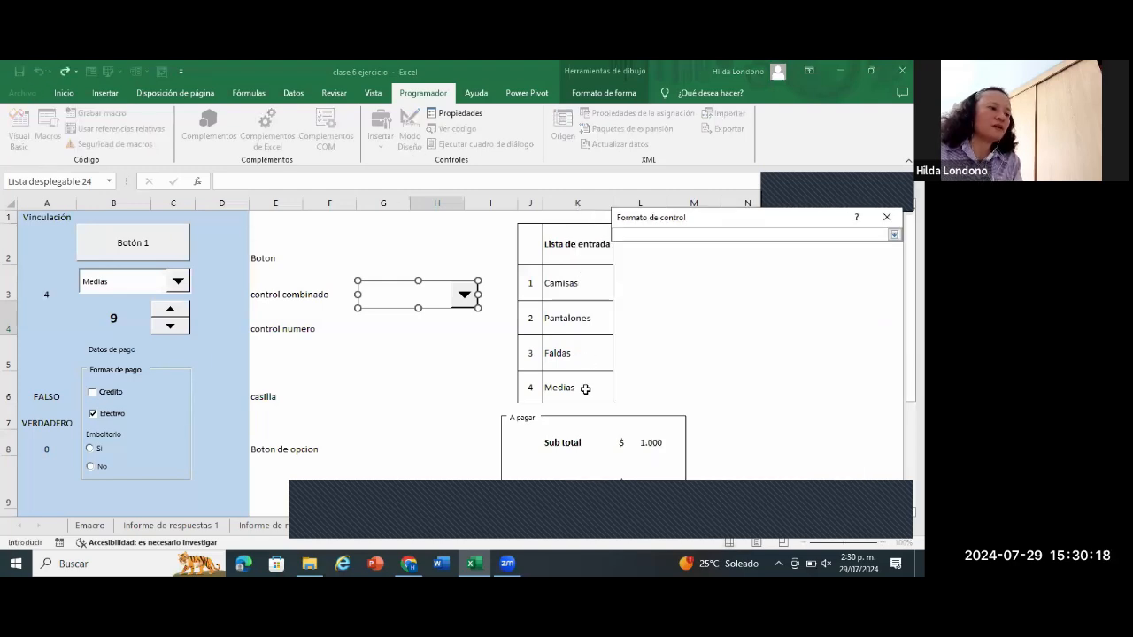
click(893, 235)
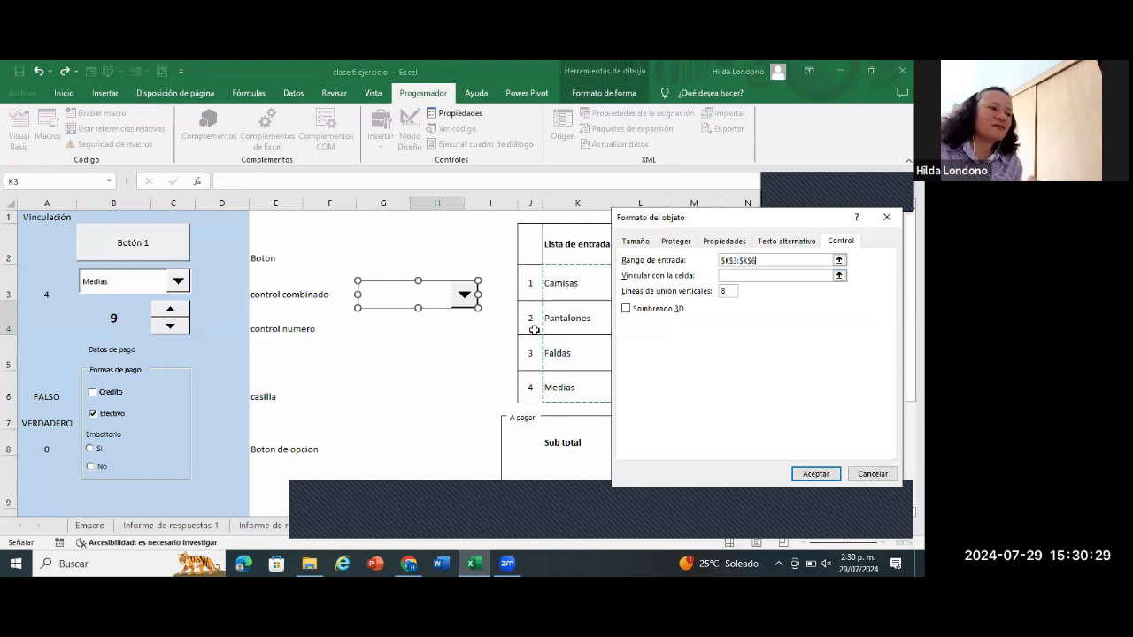
Step: Link the new combo box to cell $A$3, enable its 3D shading, and apply the control format
click(838, 276)
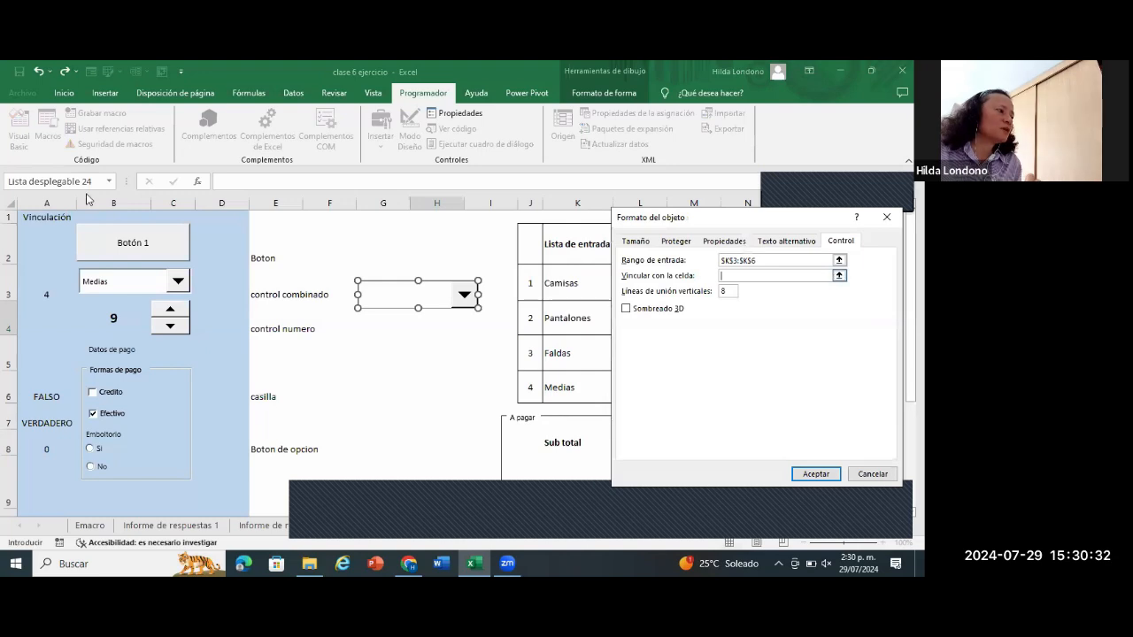
click(47, 286)
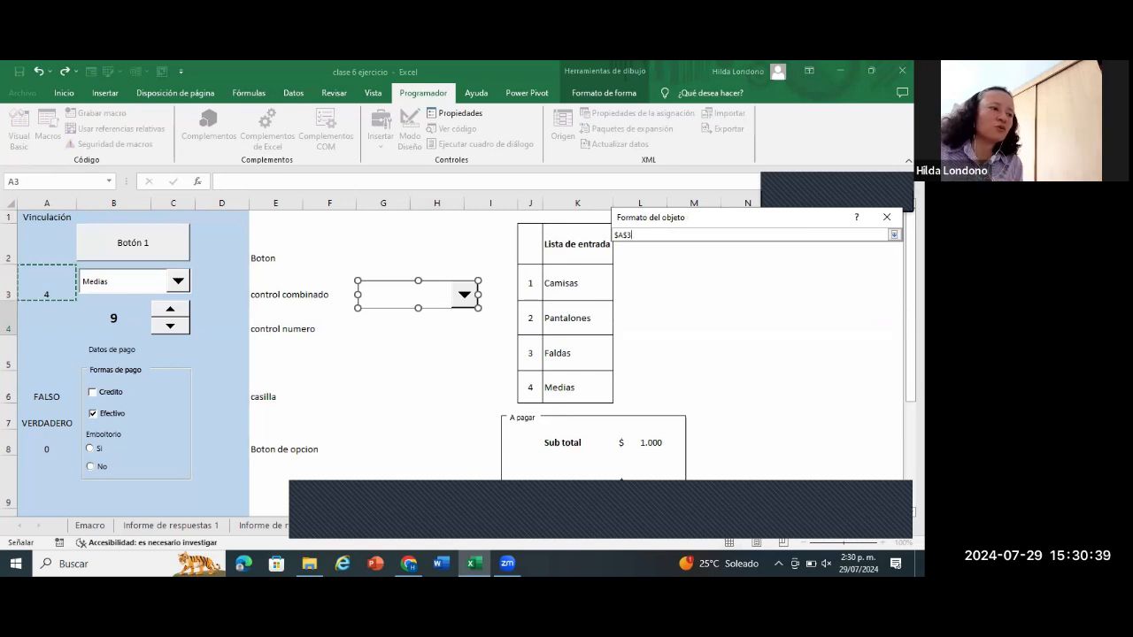
click(894, 235)
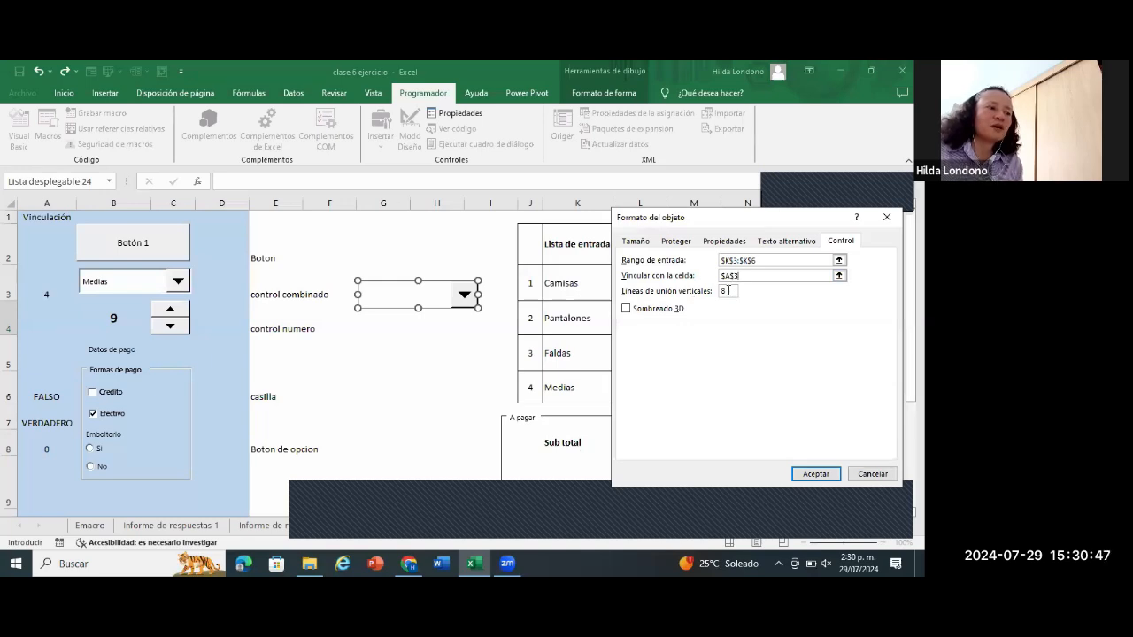
click(626, 308)
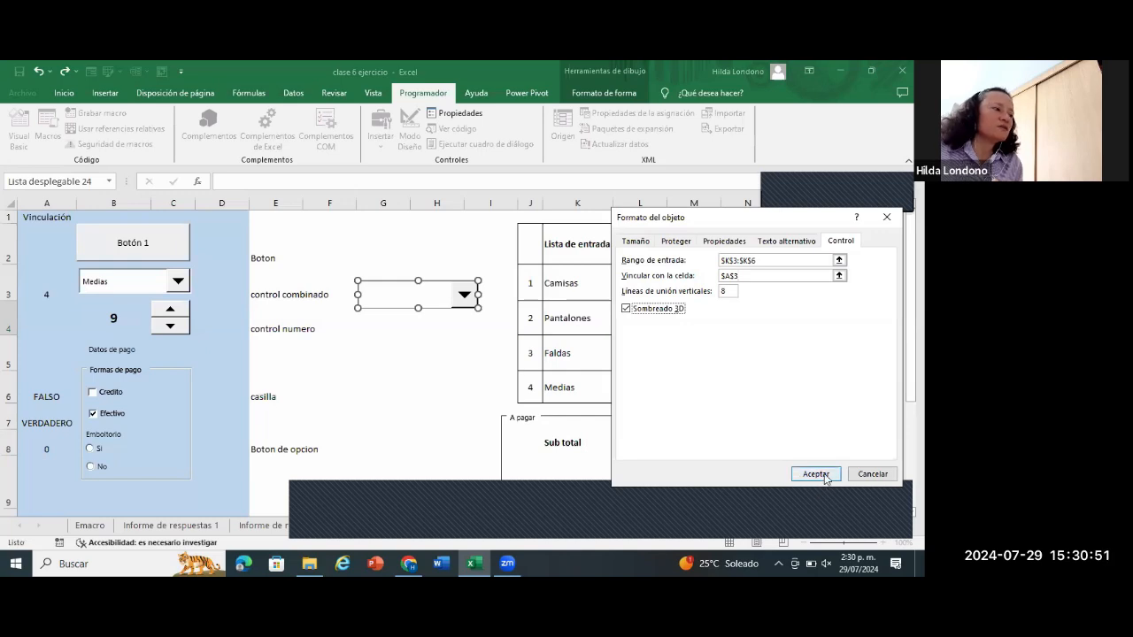
key(Return)
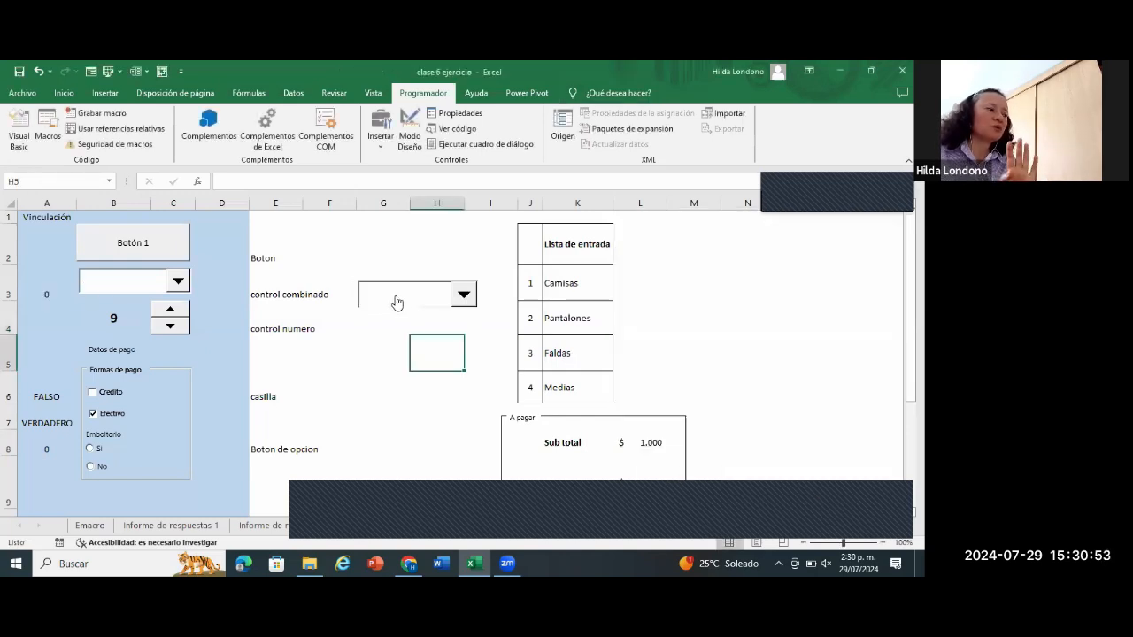
Step: Choose Camisas in the new combo box beside the control combinado label
click(397, 298)
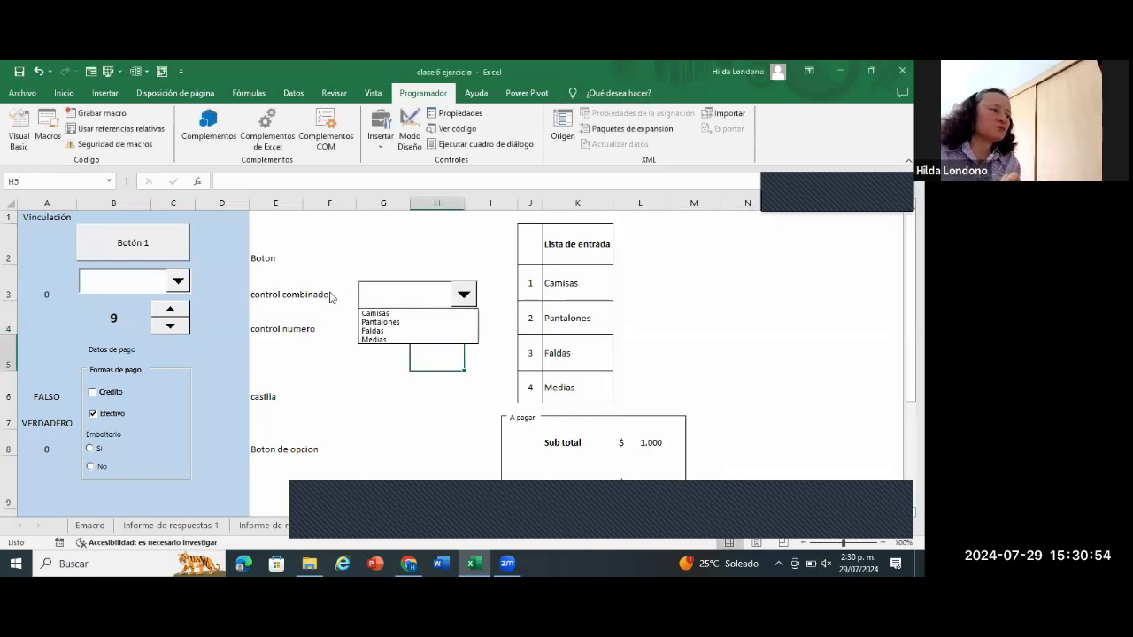
click(407, 313)
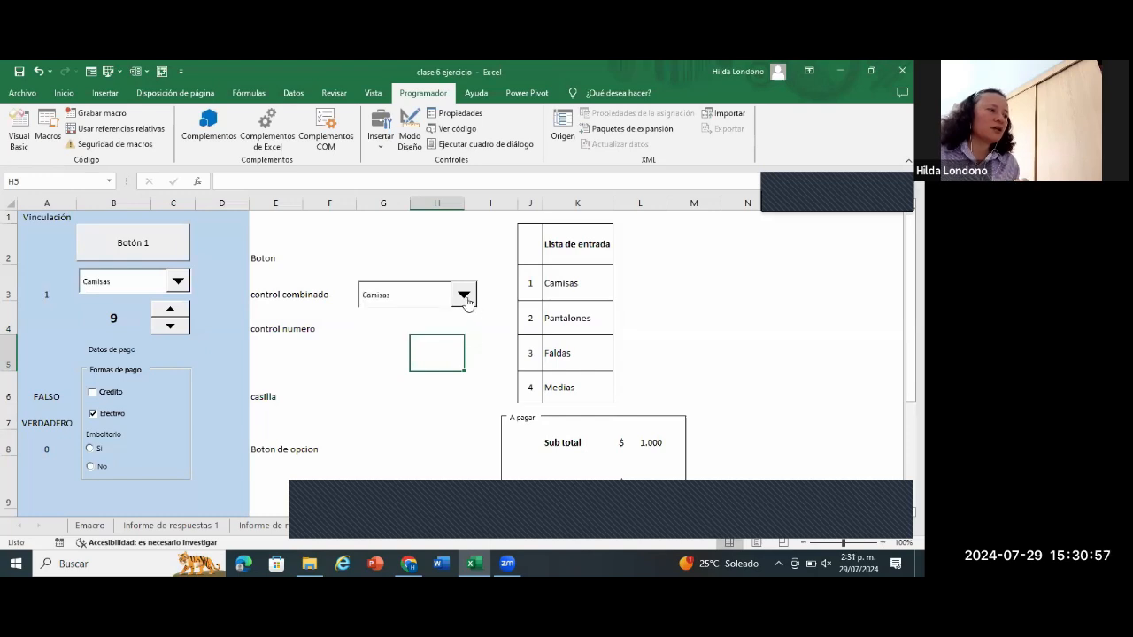
Step: Try the combo box beside "control combinado" by choosing Pantalones, Faldas and Medias, and highlight its source list K3:K6
click(463, 294)
click(375, 322)
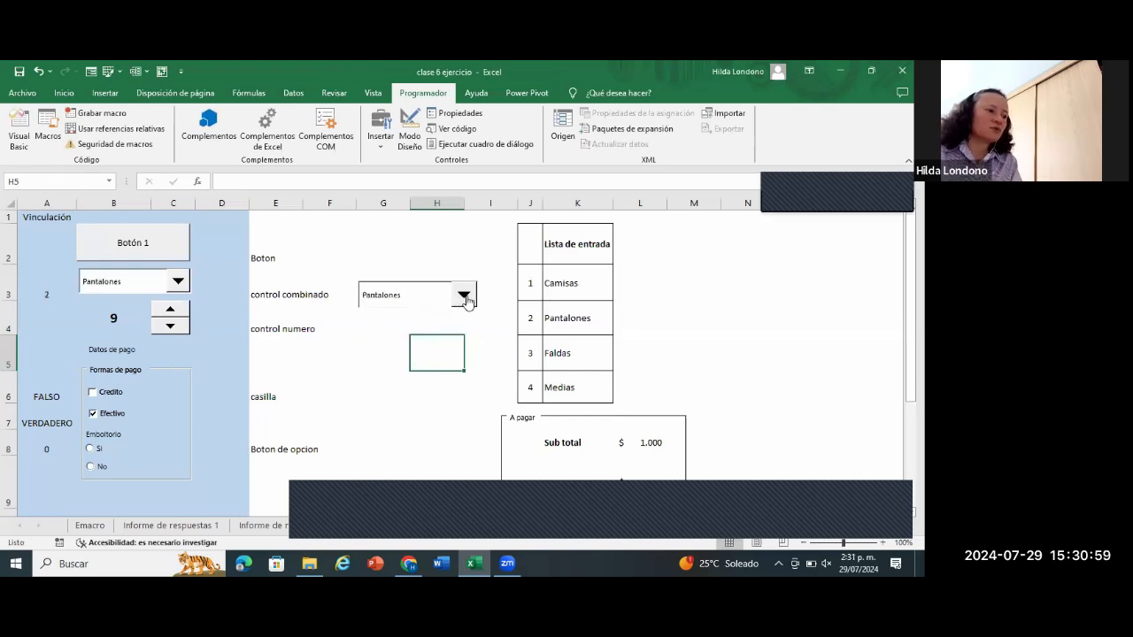
drag(570, 280, 563, 389)
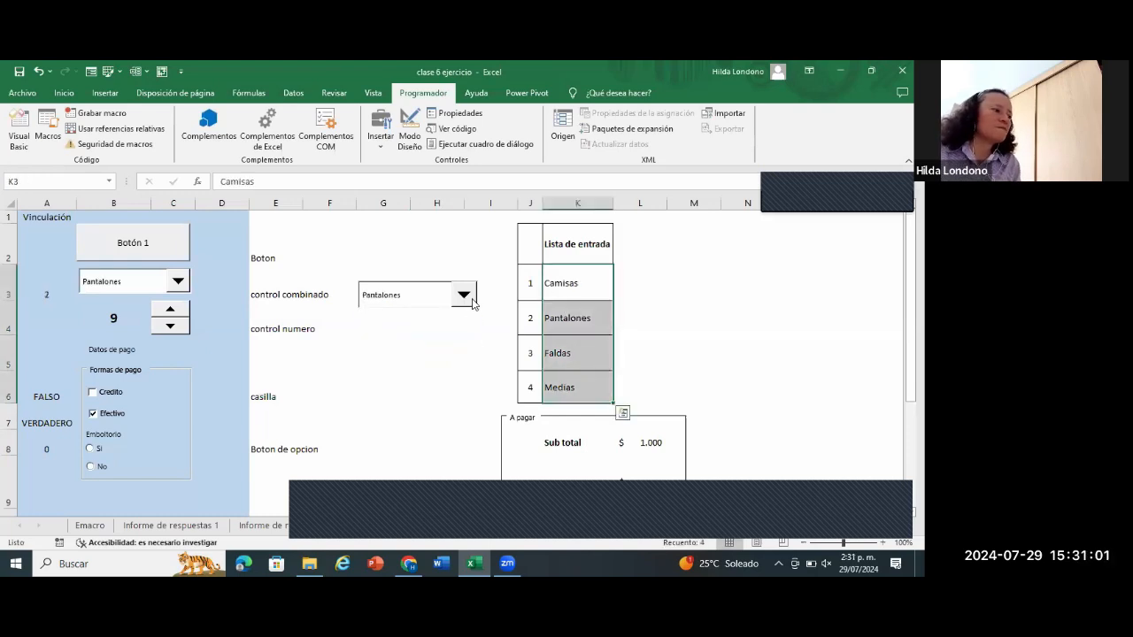
click(462, 294)
click(412, 330)
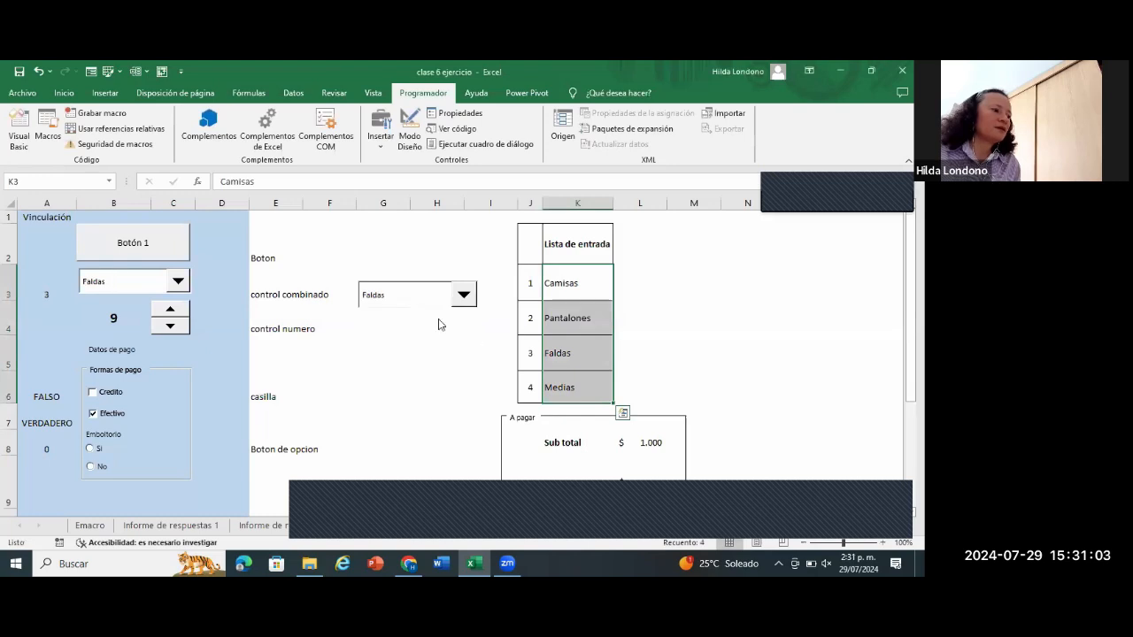
click(463, 294)
click(411, 336)
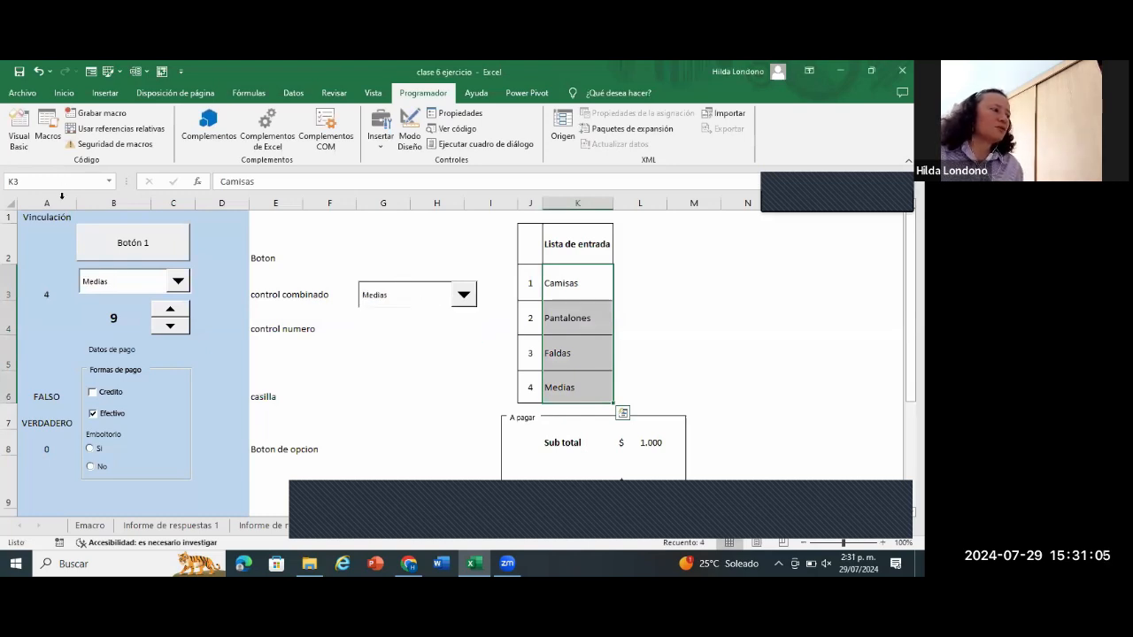
Step: Select column A with the linked cells and cycle the combo box through Camisas and Pantalones, leaving it on Faldas
click(62, 200)
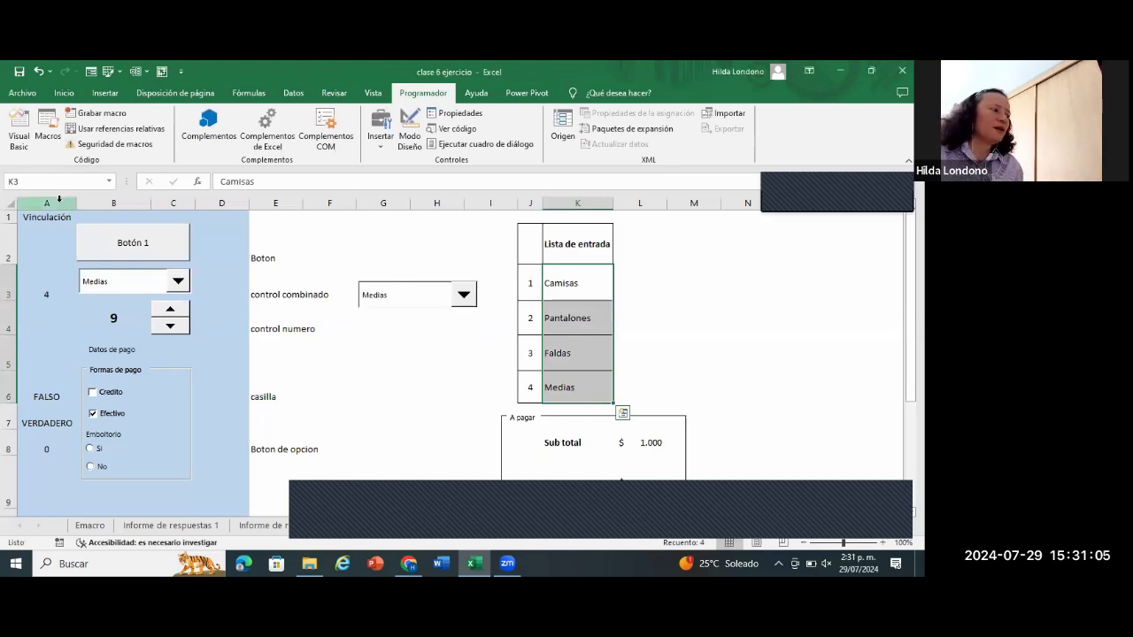
click(462, 294)
click(431, 312)
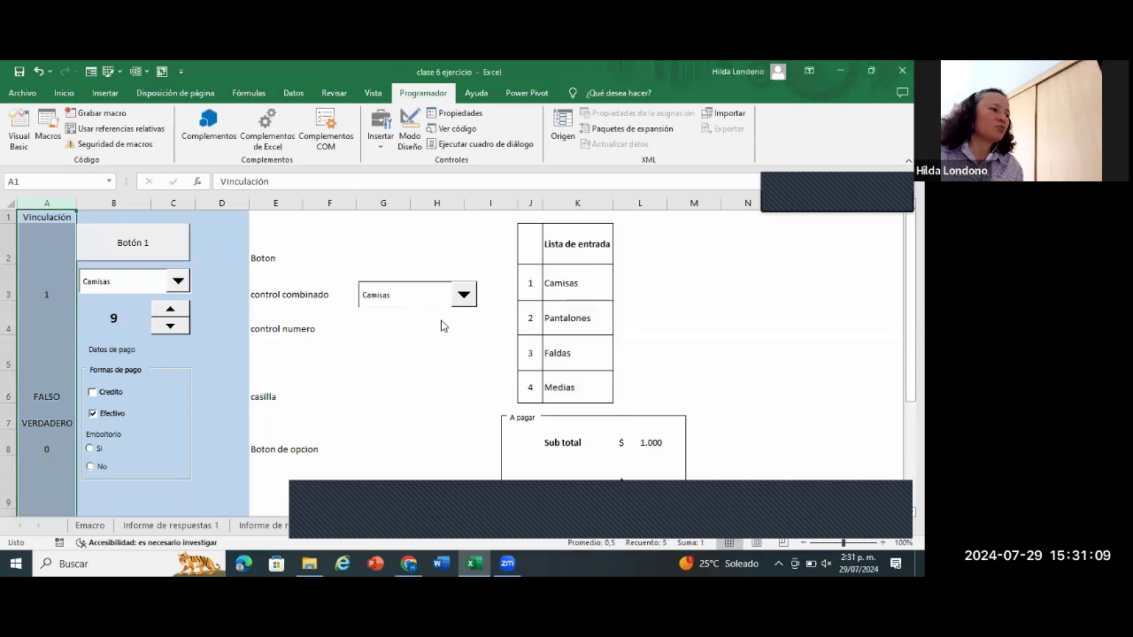
click(463, 293)
click(431, 321)
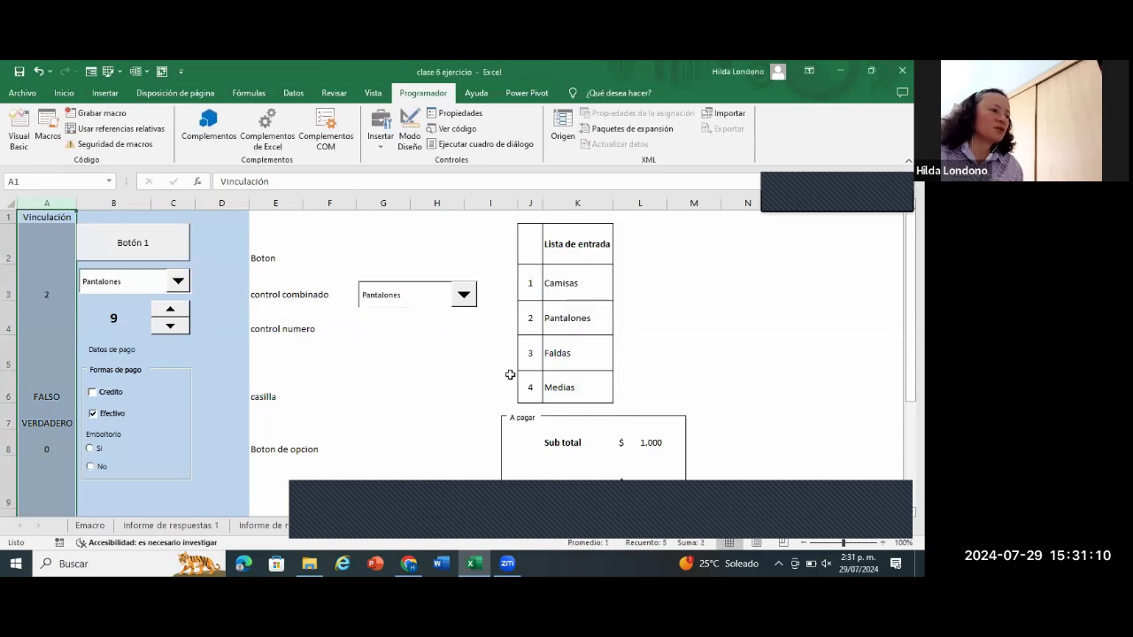
click(466, 298)
click(435, 331)
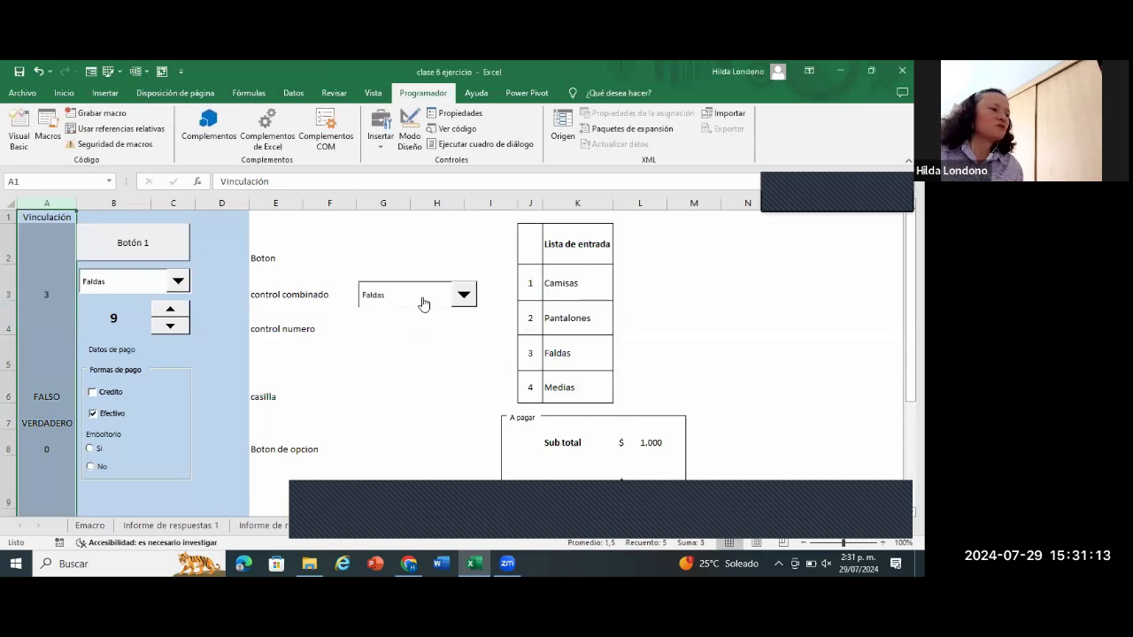
Step: Delete the duplicate combo box beside the "control combinado" label
click(430, 320)
click(424, 290)
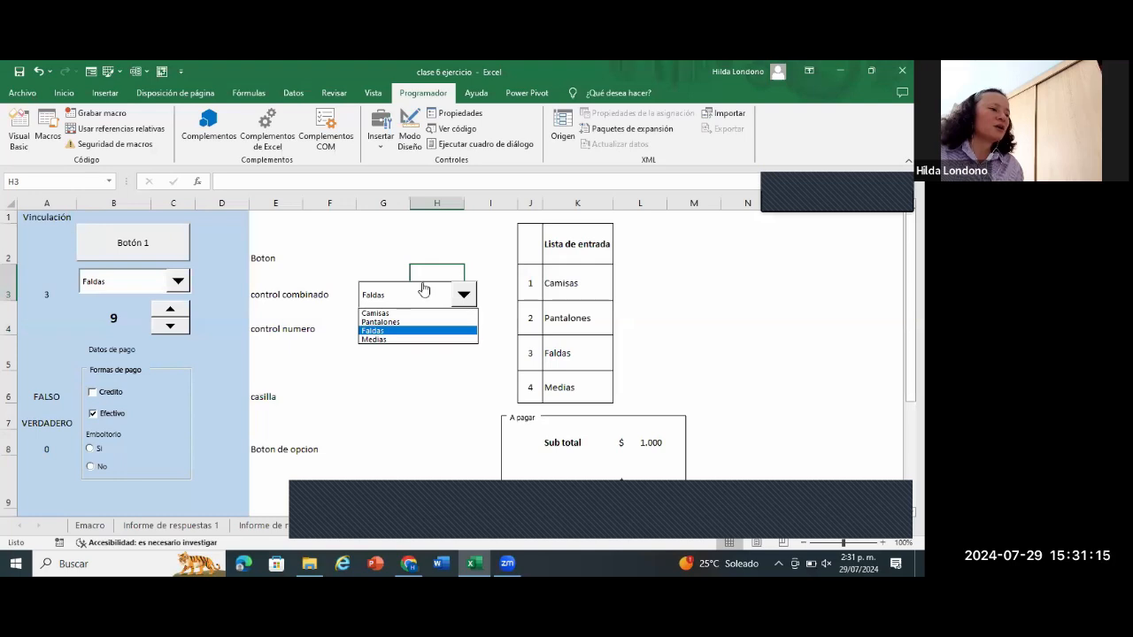
click(424, 290)
right_click(423, 288)
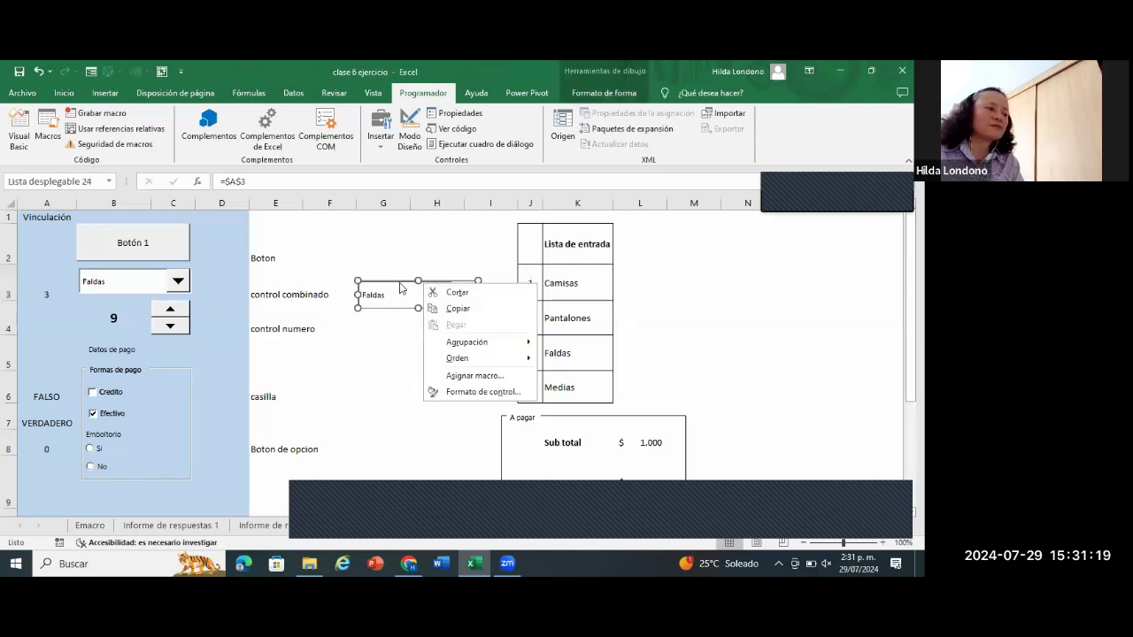
key(Escape)
key(Delete)
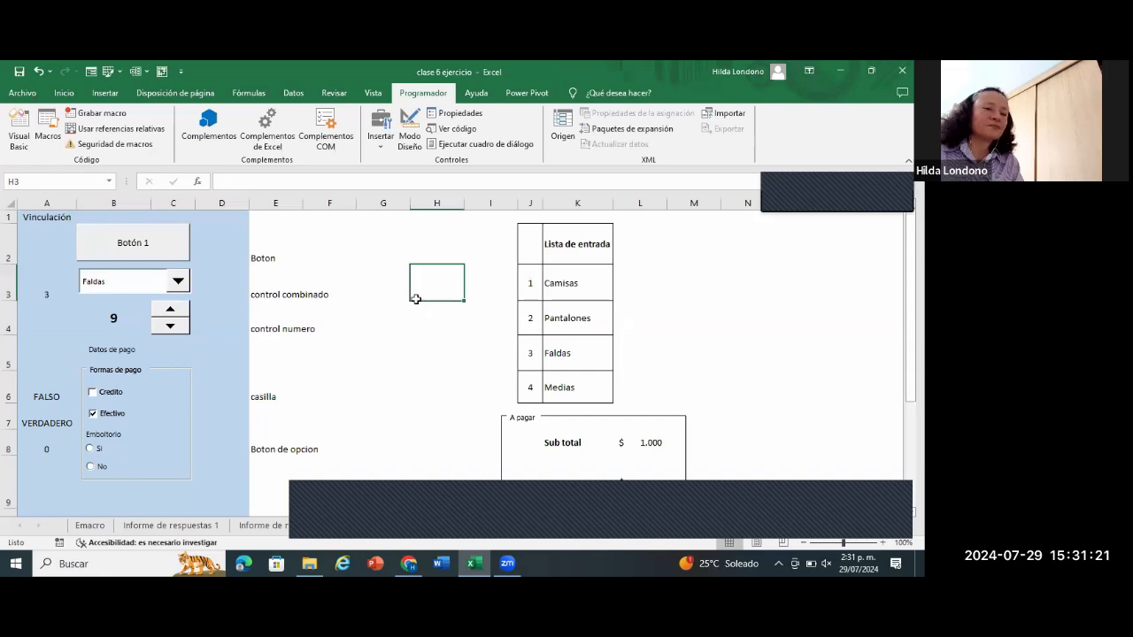
key(Down)
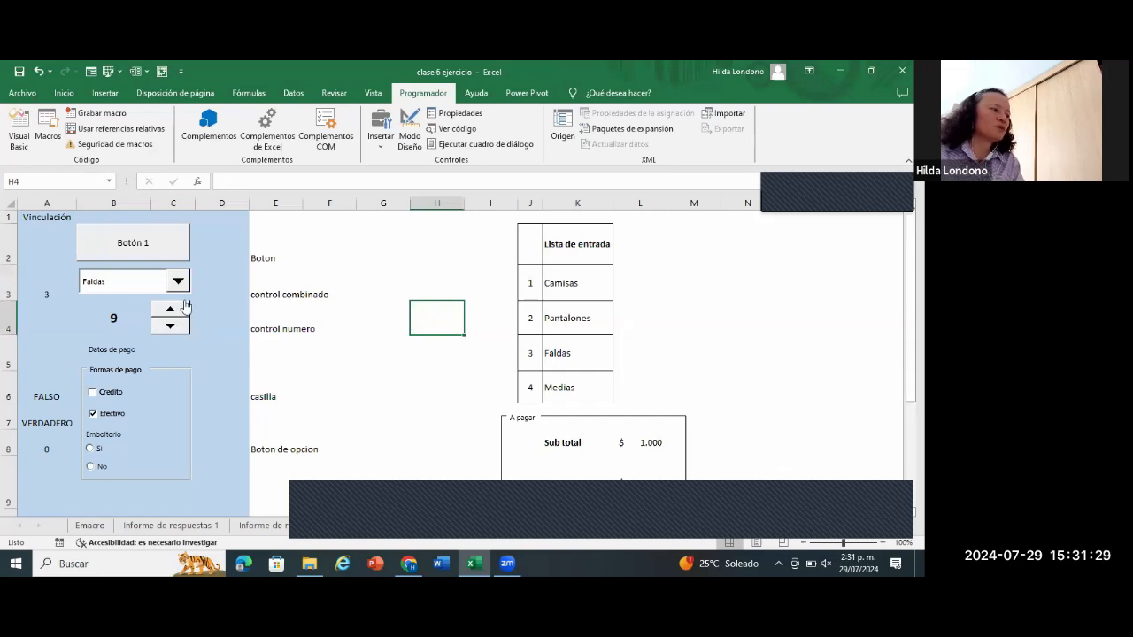
Step: Lower the number in B4 to 4 with its spinner and draw a new form spin button beside the "control numero" label
click(170, 327)
click(405, 316)
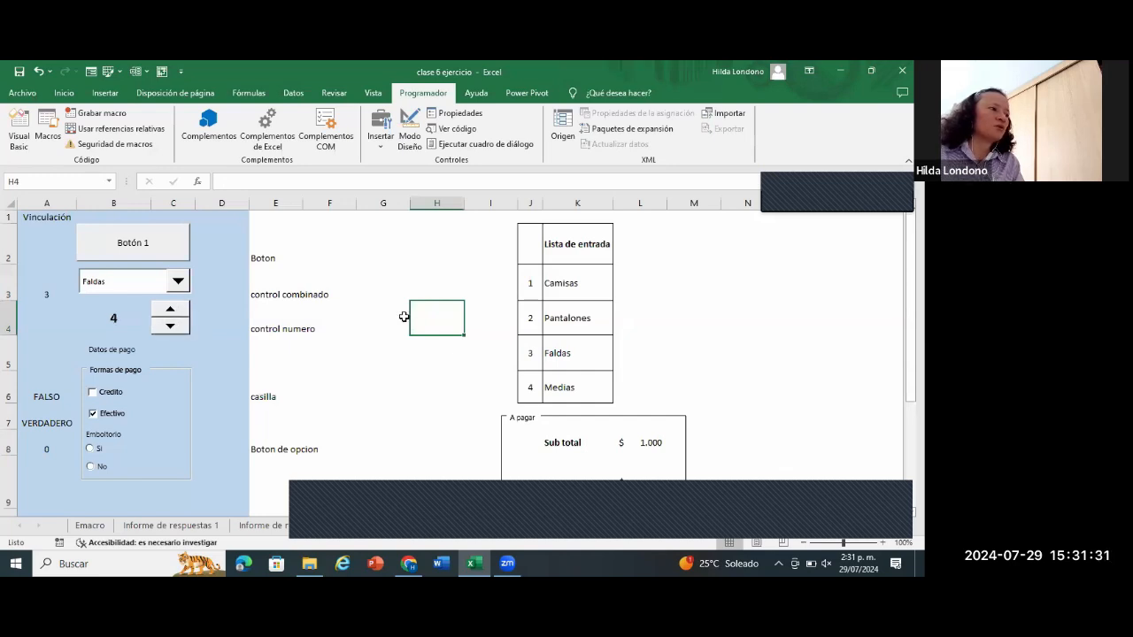
click(380, 131)
click(413, 174)
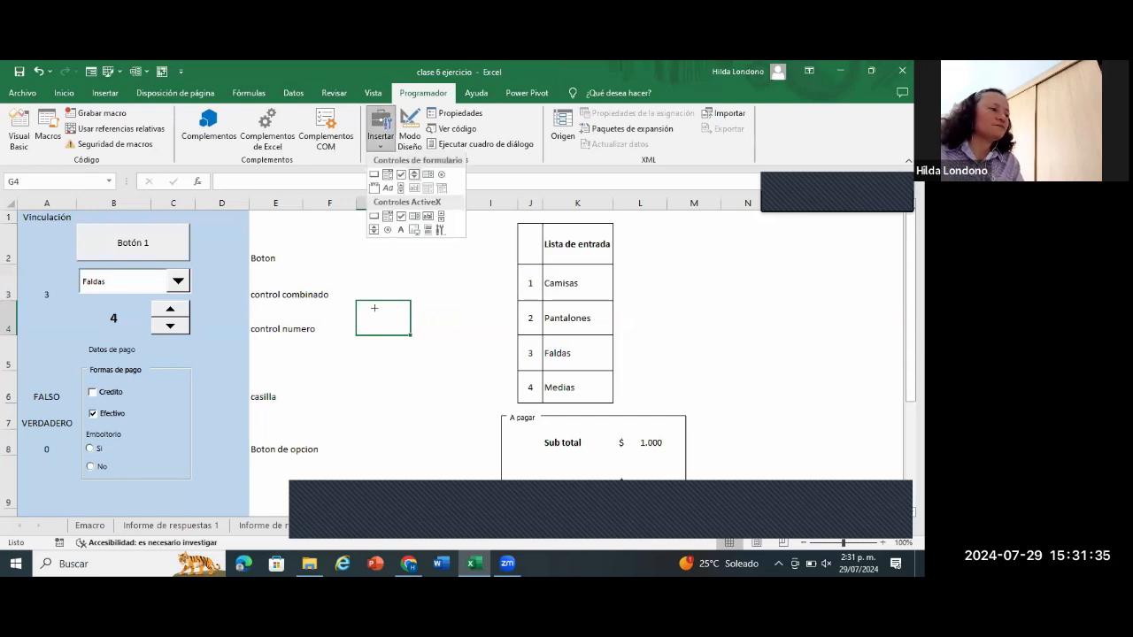
drag(372, 307, 445, 339)
Step: Set the new spin button's current value to 1, minimum to 1 and maximum to 10 in its control format
right_click(428, 313)
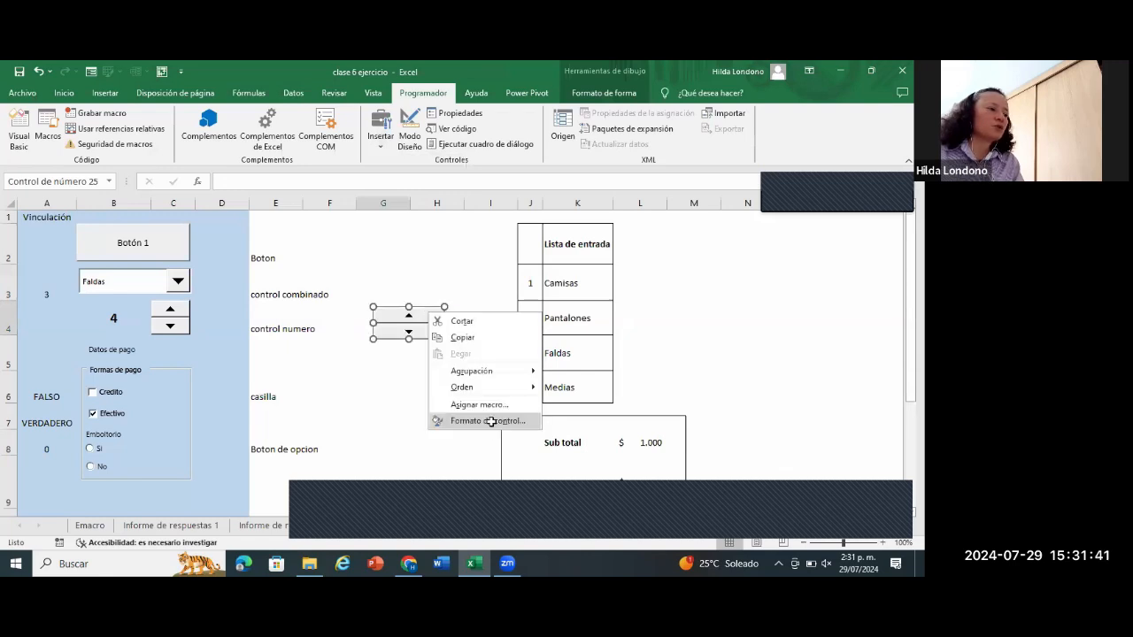
click(492, 423)
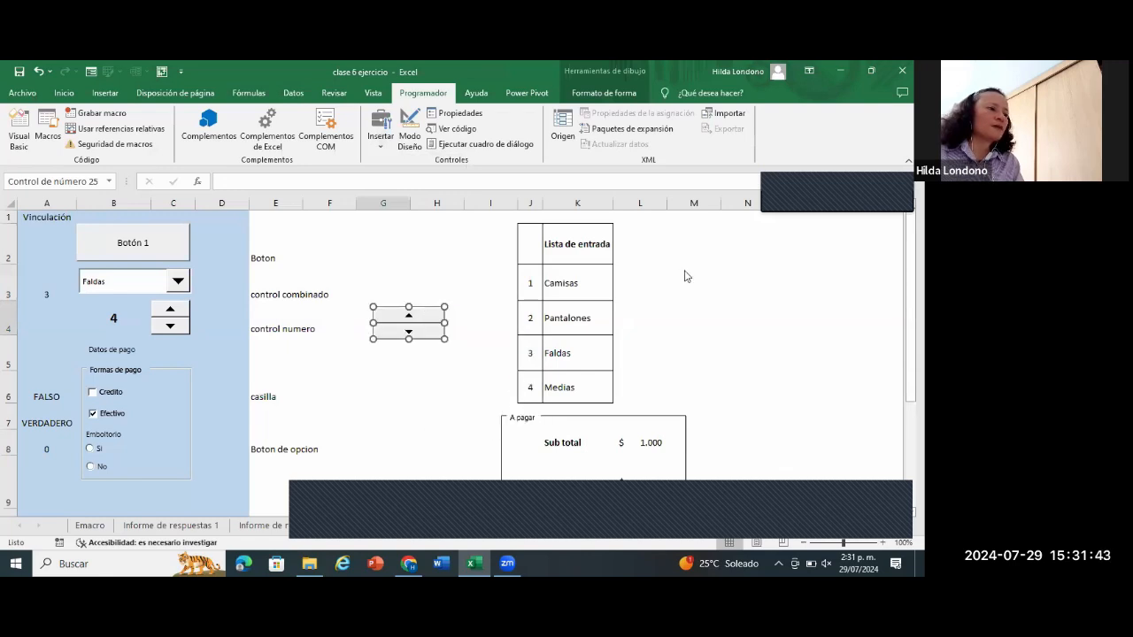
key(Tab)
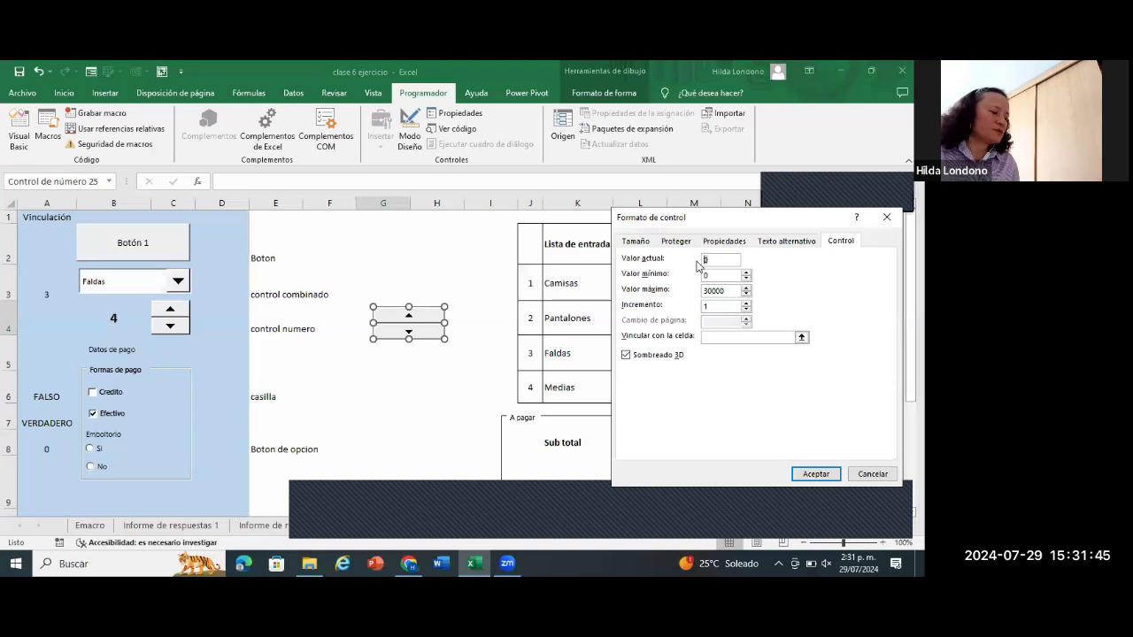
text(1)
key(Tab)
text(1)
key(Tab)
text(10)
click(717, 308)
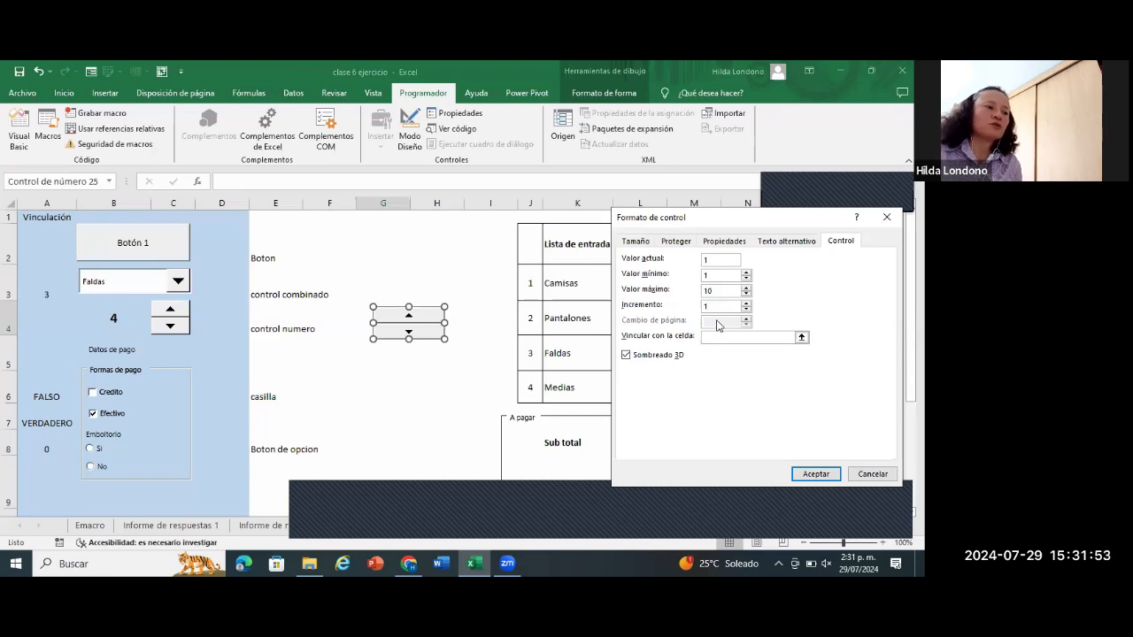
Step: Link the new spin button to cell $B$4, accept the format settings and deselect the control
click(801, 337)
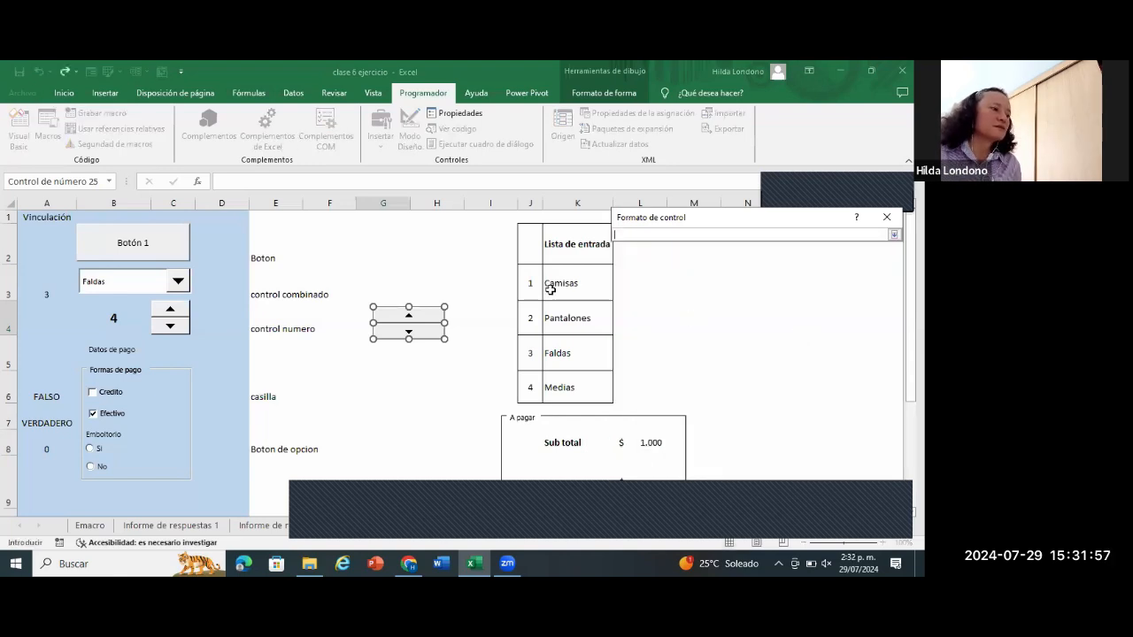
click(133, 316)
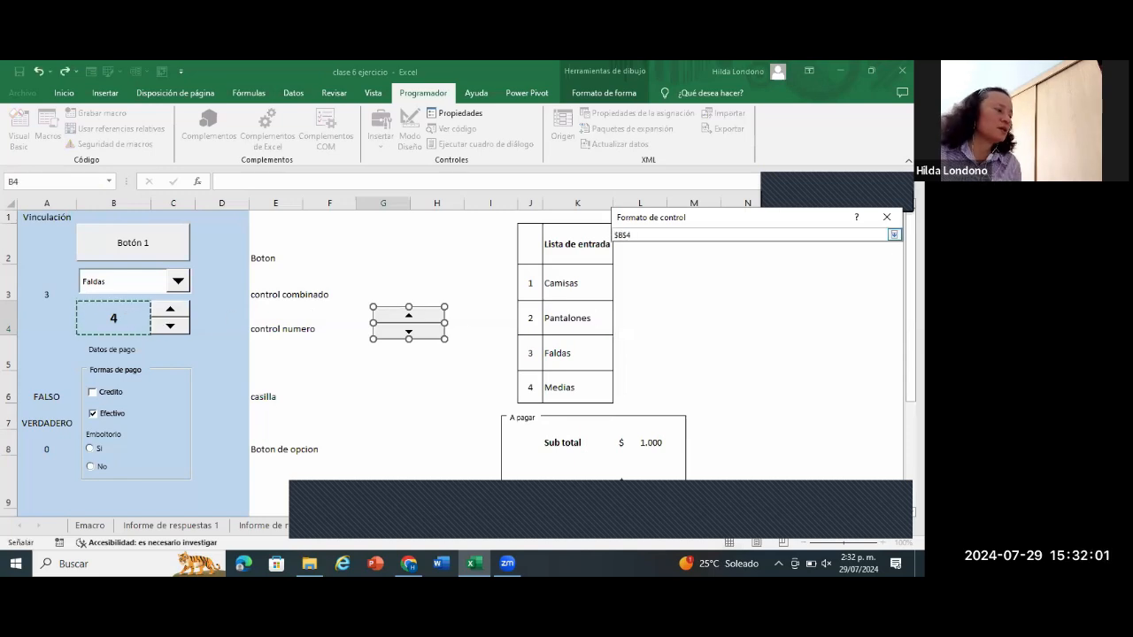
click(894, 234)
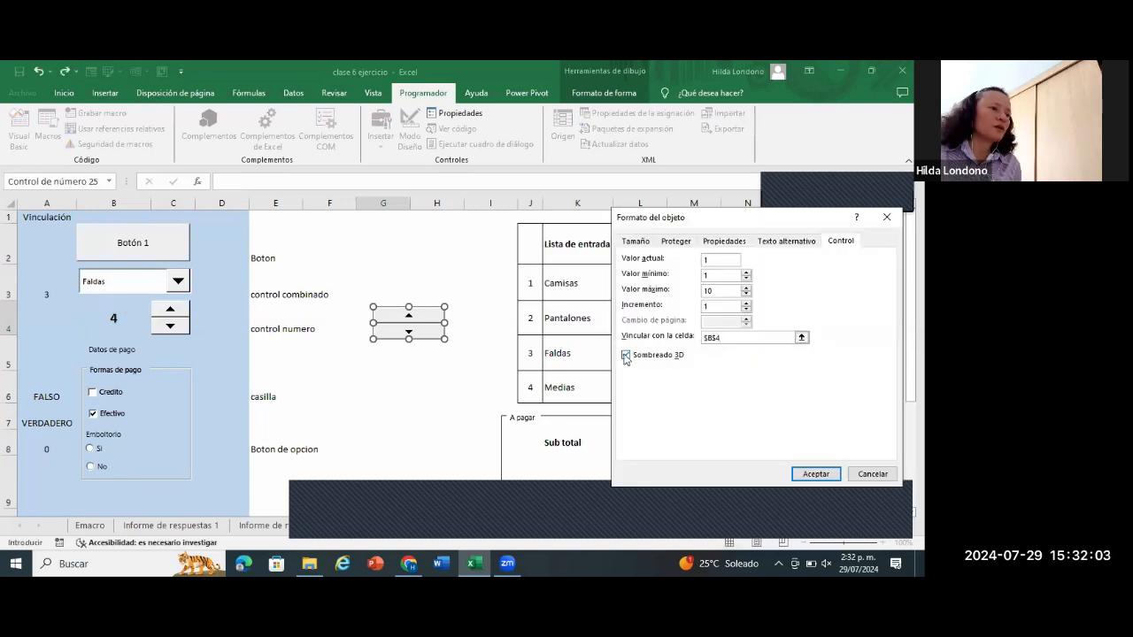
click(814, 474)
click(415, 364)
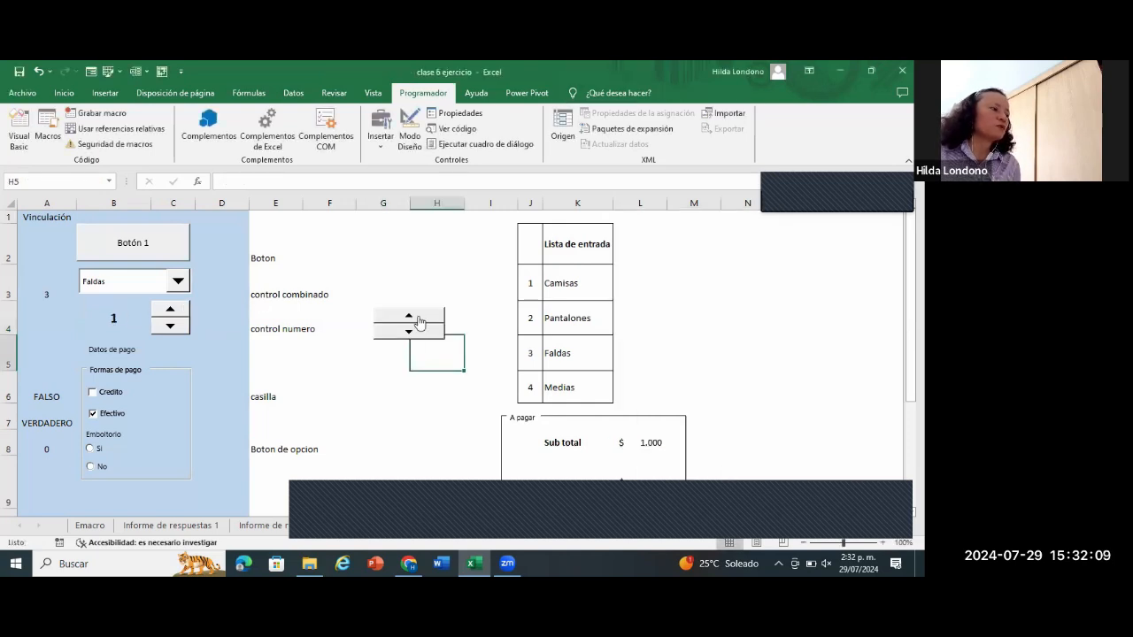
Step: Test the new spin button by raising the number to 6 and lowering it back to 1
click(417, 317)
click(418, 320)
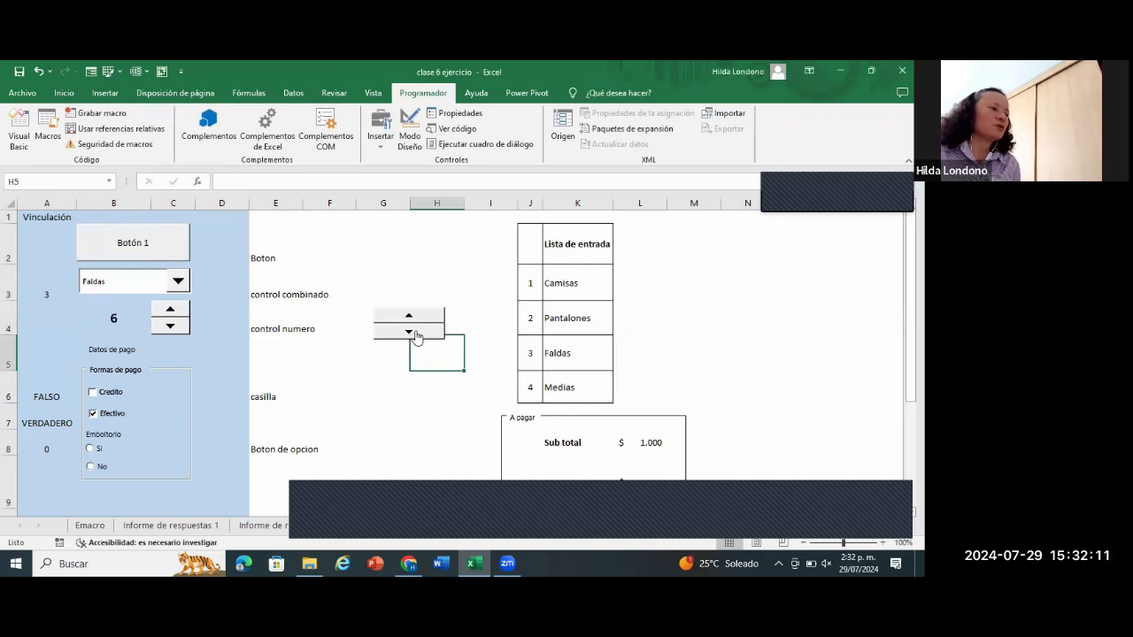
click(413, 332)
click(413, 332)
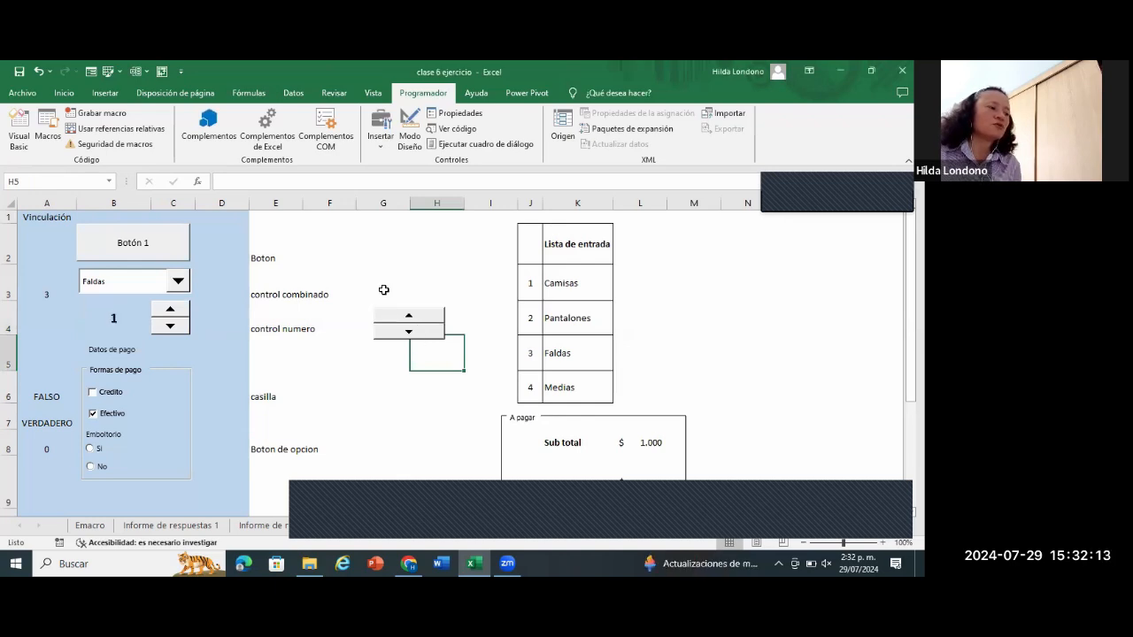
Step: Delete the new spin button beside the "control numero" label
ctrl+click(427, 316)
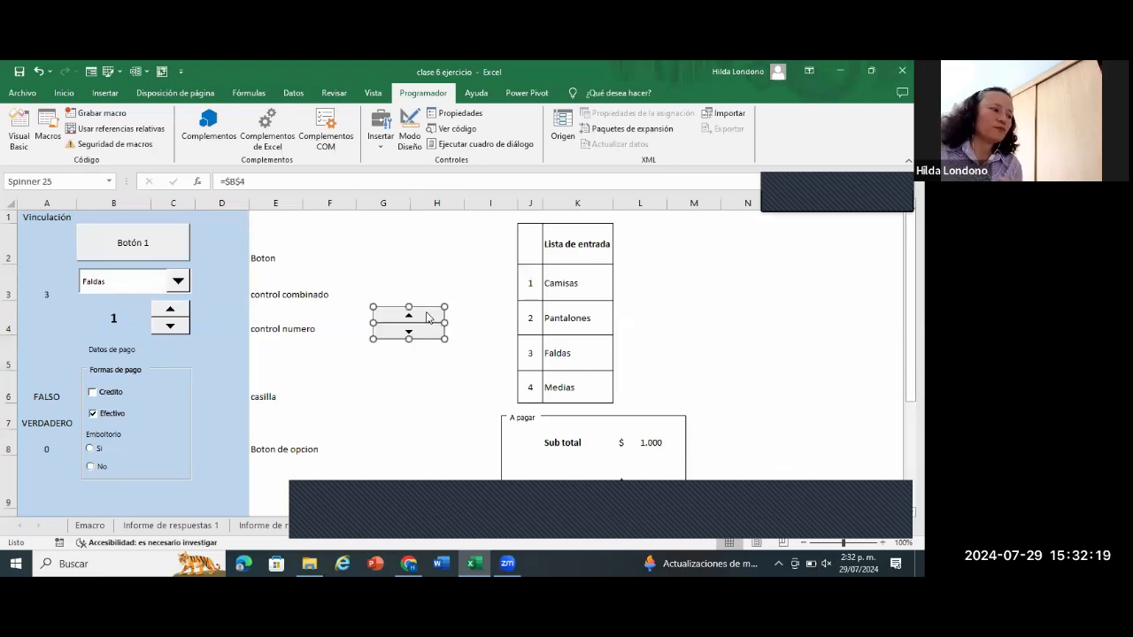
right_click(427, 310)
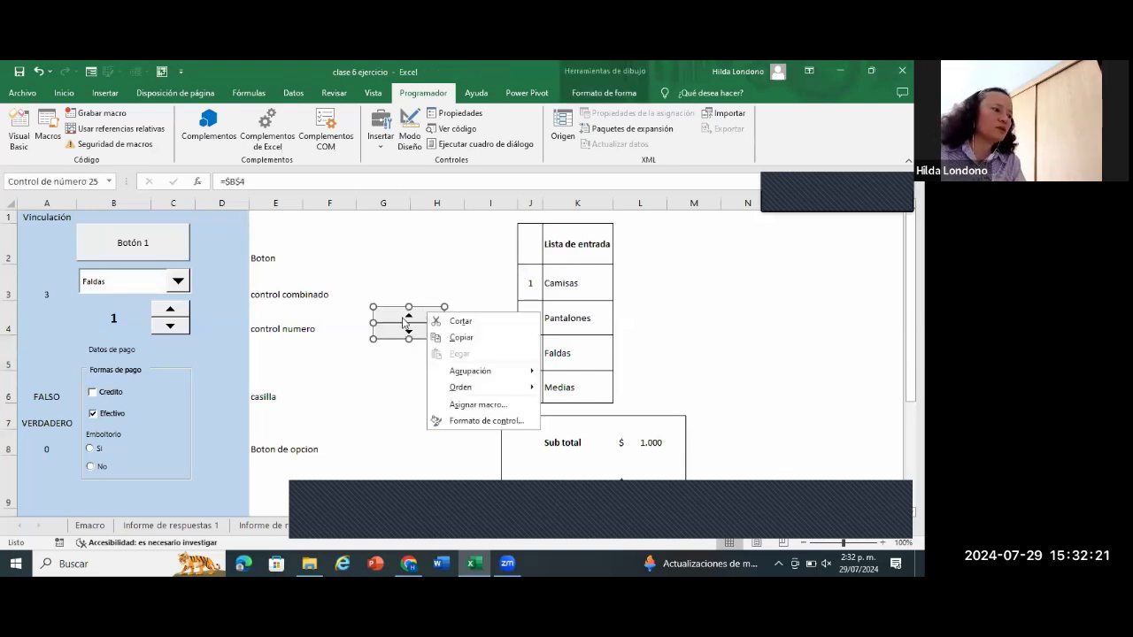
key(Escape)
key(Delete)
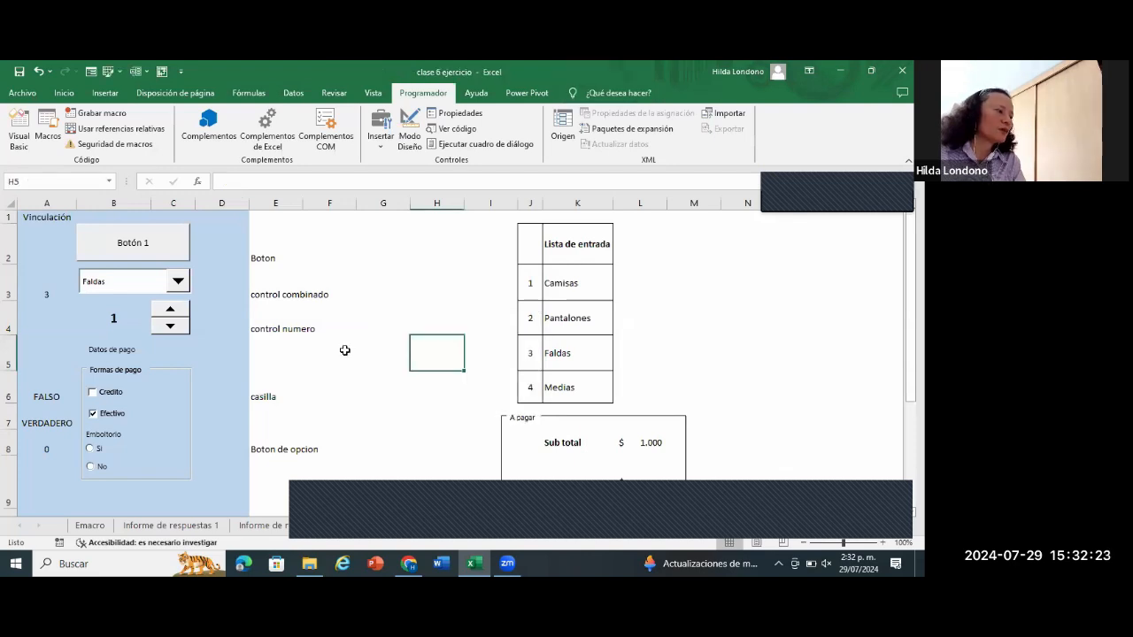
Step: Check the Credito box under Formas de pago, and toggle the Efectivo box off and back on
scroll(258, 353, down, 1)
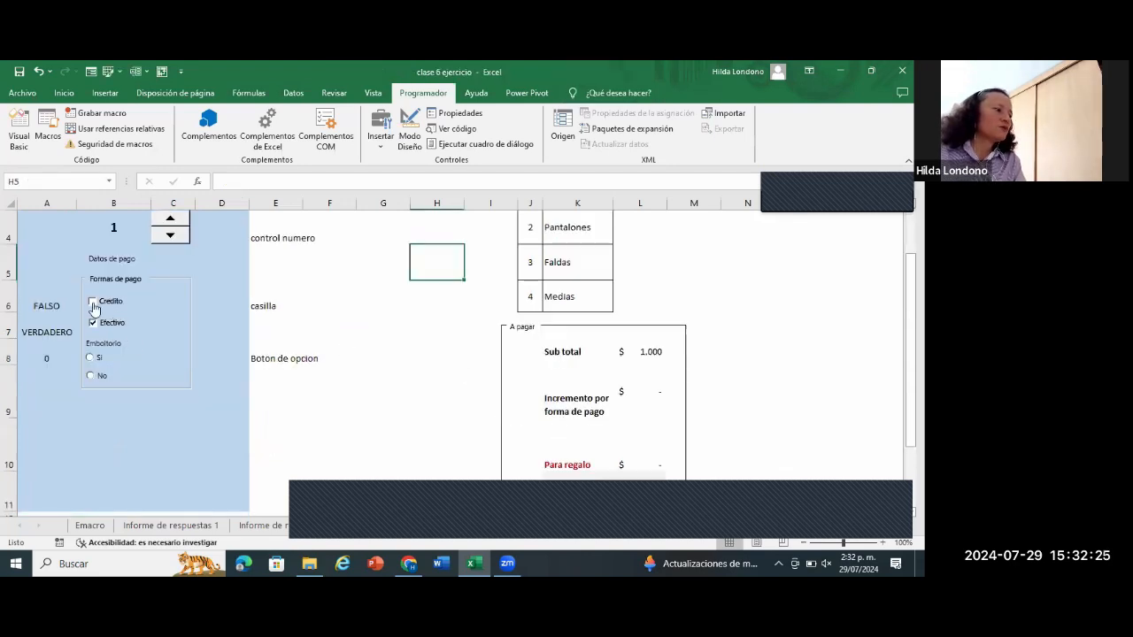
click(93, 302)
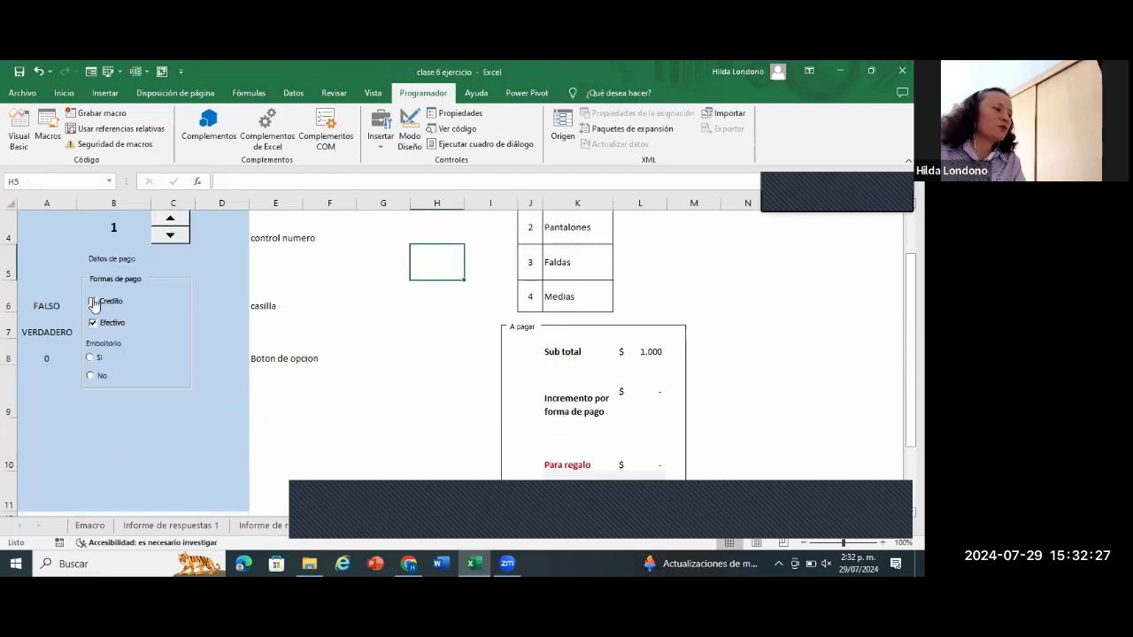
click(92, 324)
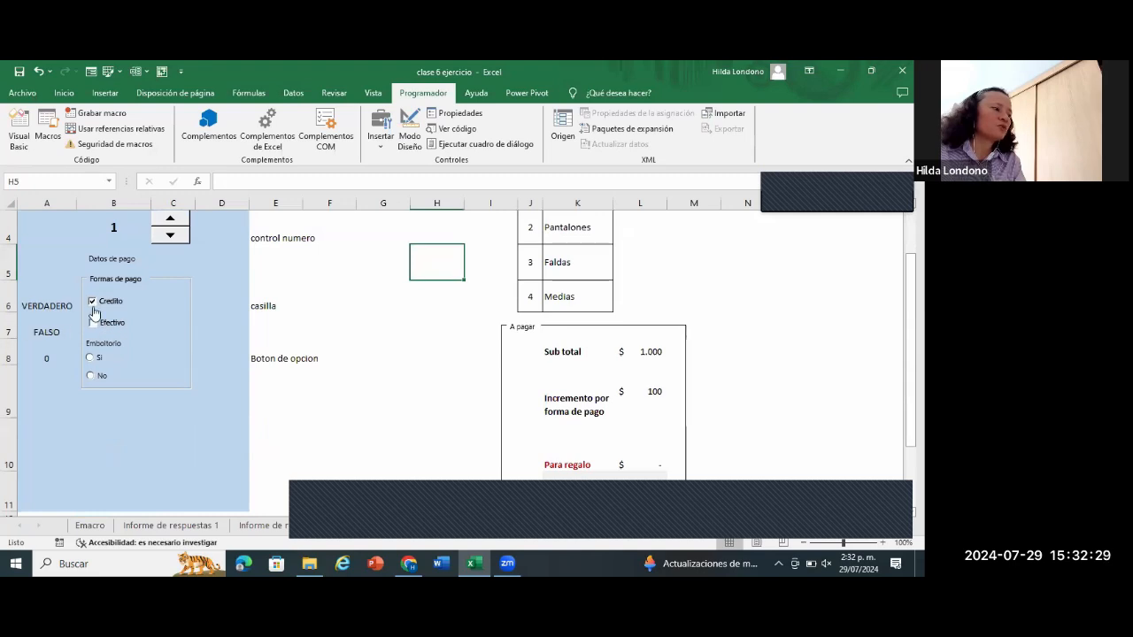
click(93, 325)
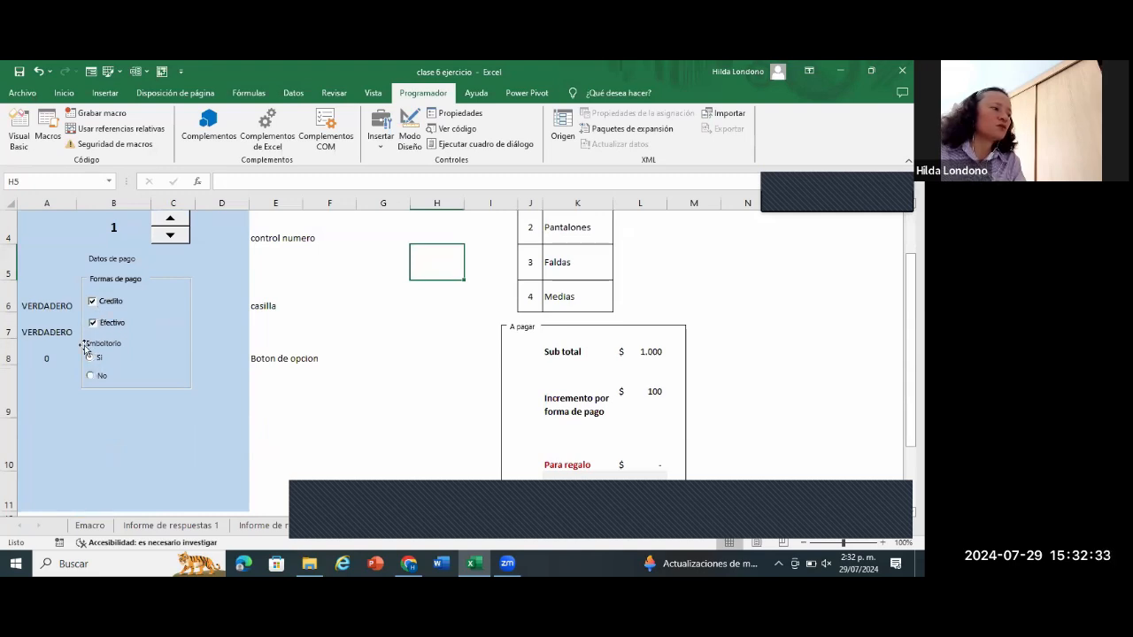
Step: Try the Si option button below the payment check boxes, and switch the choice to No
click(89, 356)
drag(152, 407, 140, 399)
click(298, 417)
click(90, 359)
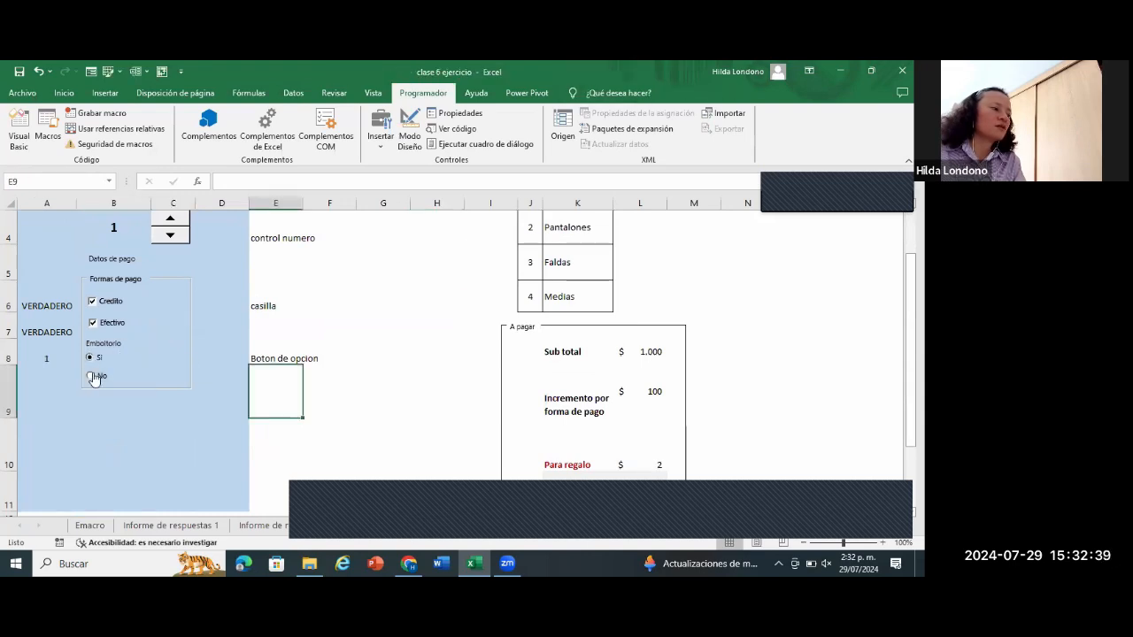
click(90, 375)
Step: Insert a form check box around cells G6:H6, beside the "casilla" label
click(392, 300)
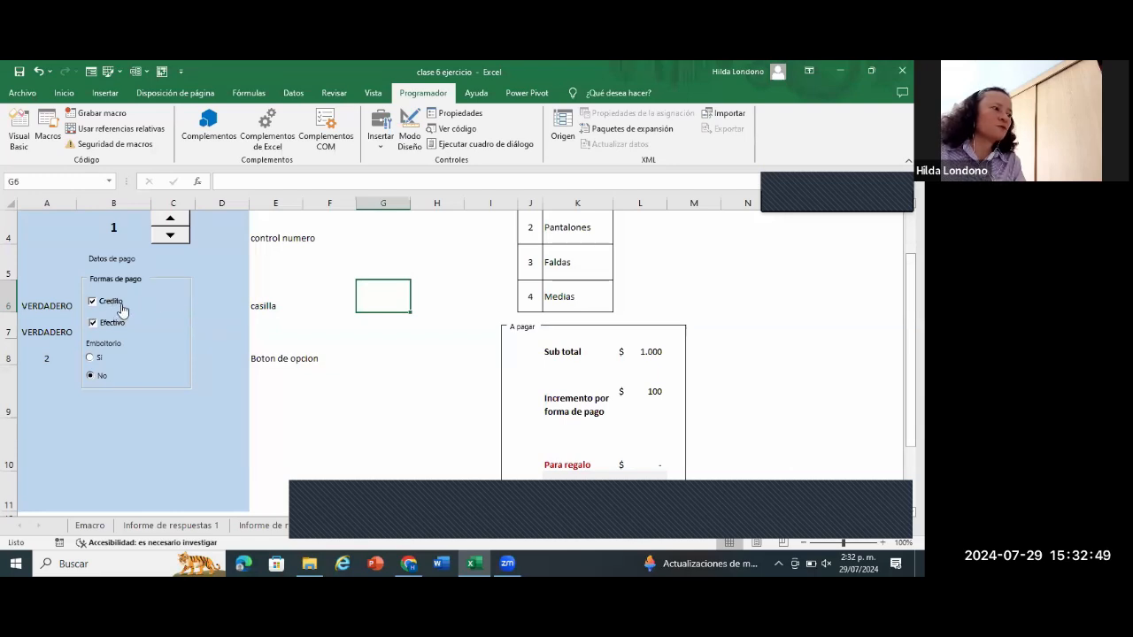
click(383, 141)
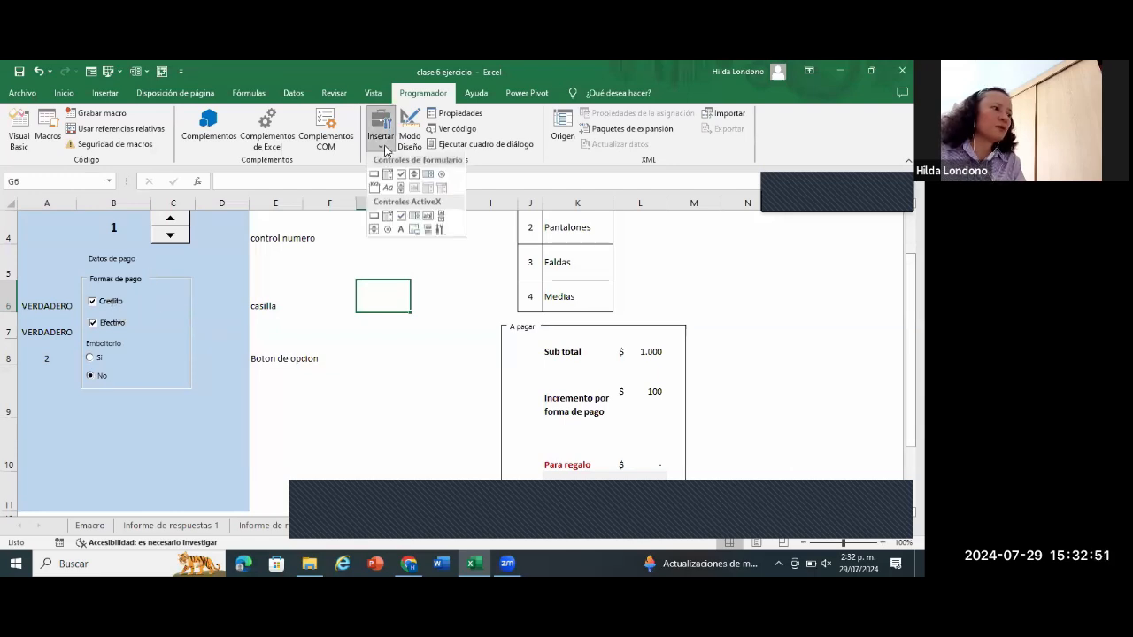
click(400, 176)
drag(369, 262, 430, 296)
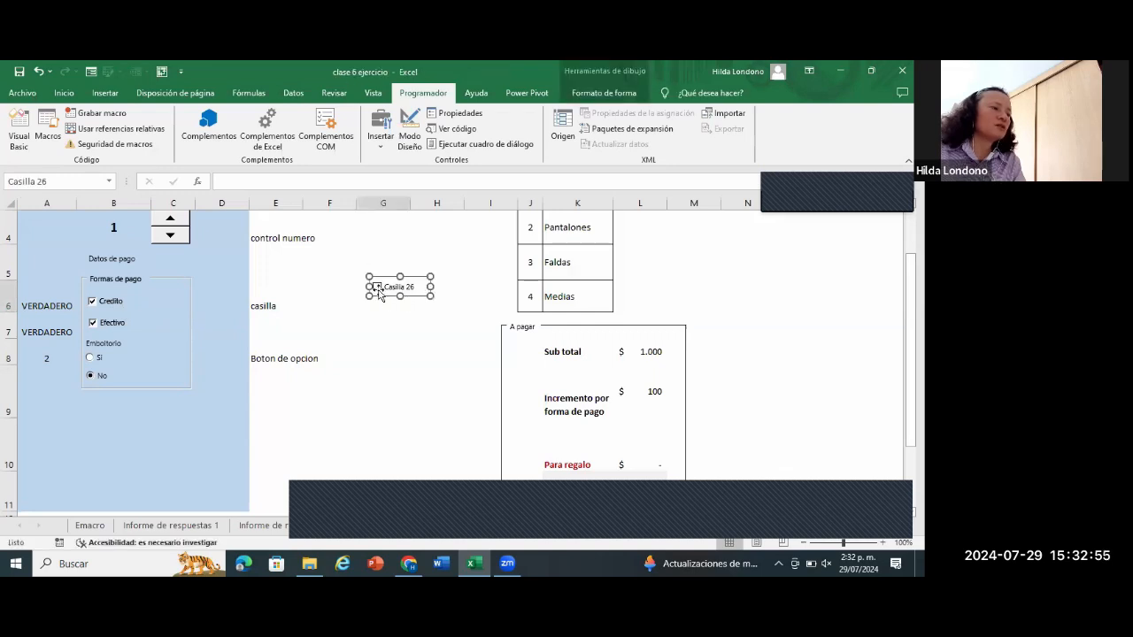
Step: Change the caption of the new check box beside the "casilla" label to "credito"
click(385, 285)
drag(385, 285, 440, 280)
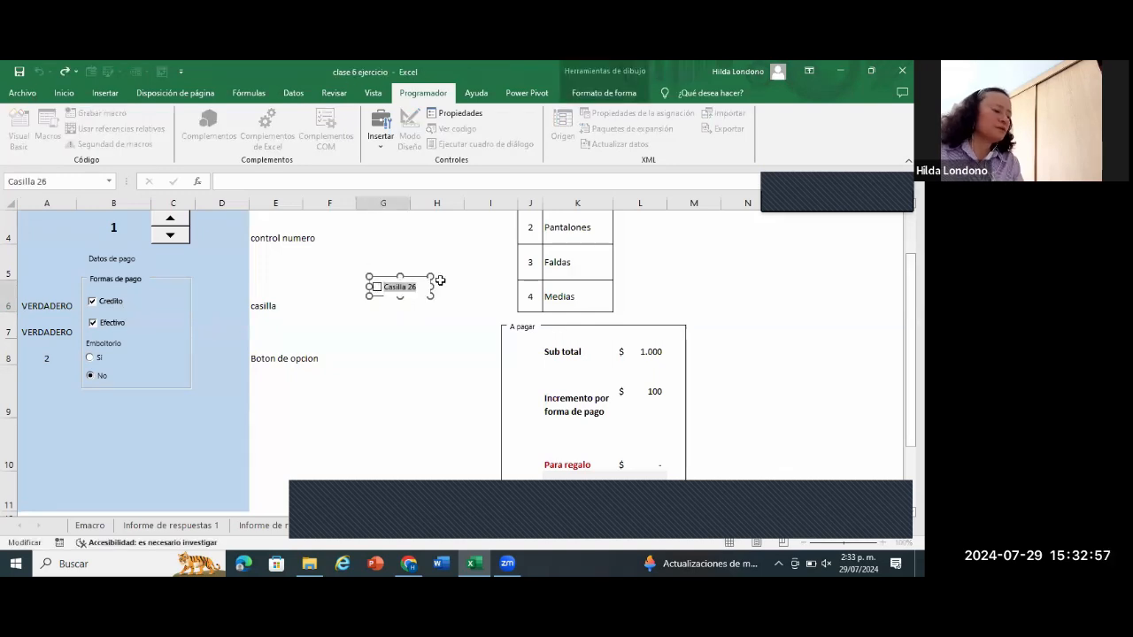
text(credi)
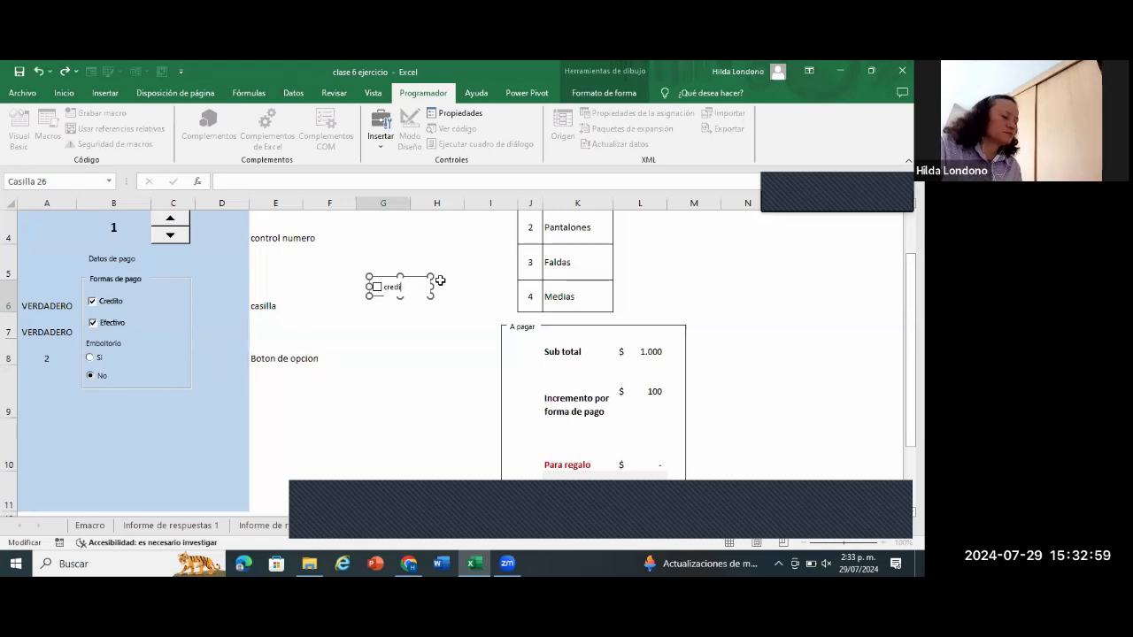
text(to)
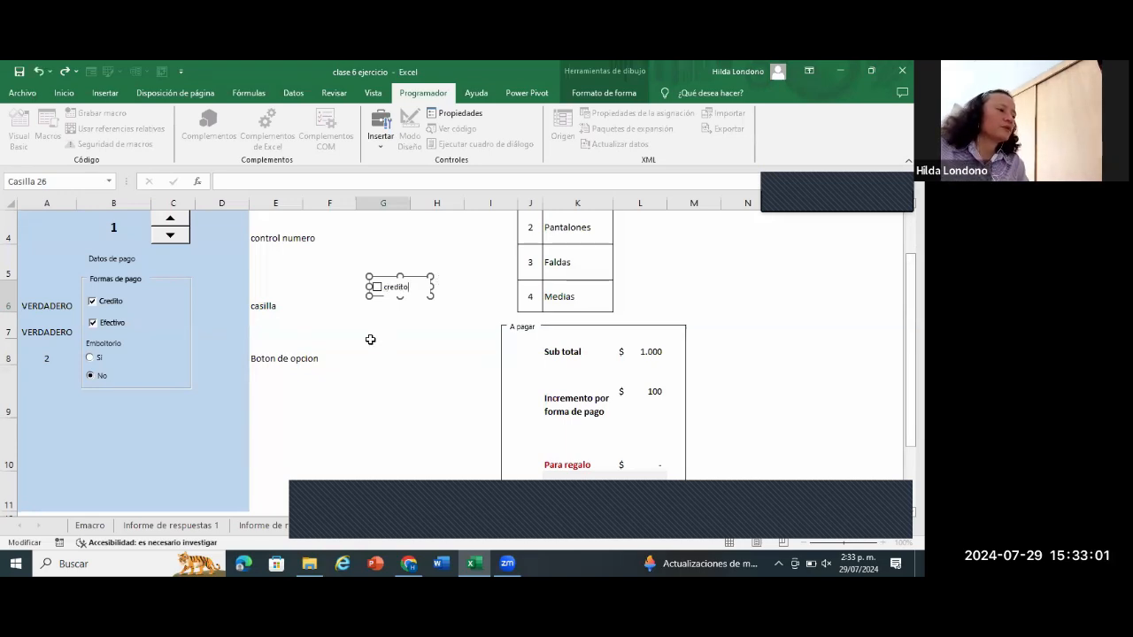
key(Escape)
Step: Link the new credito check box to cell $A$6 and turn on its Sombreado 3D option
click(386, 292)
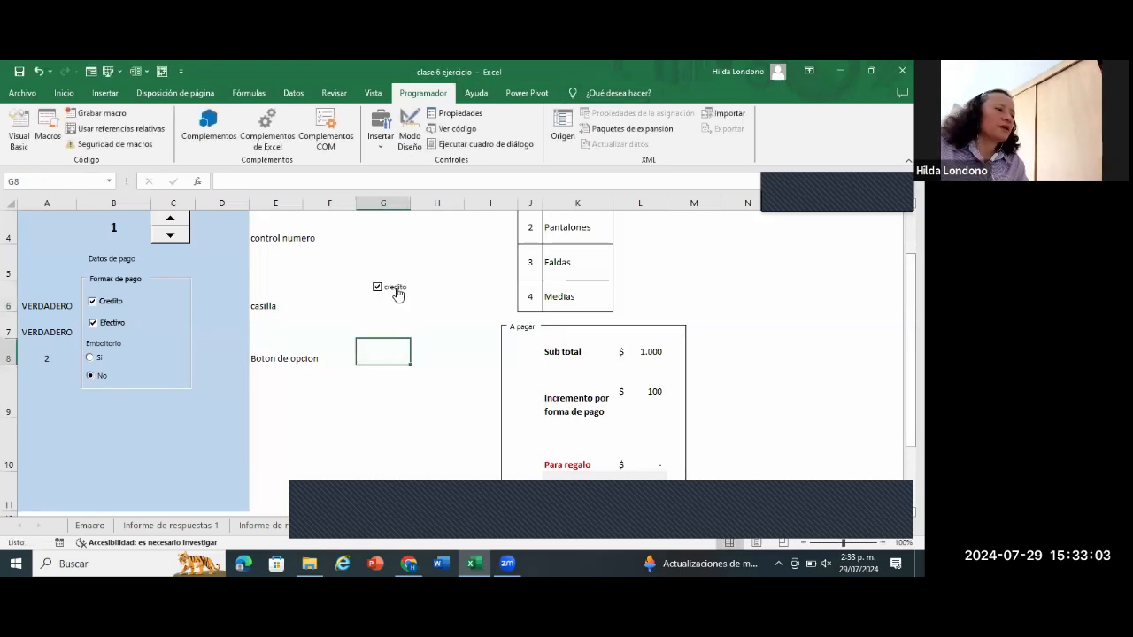
click(396, 292)
right_click(402, 293)
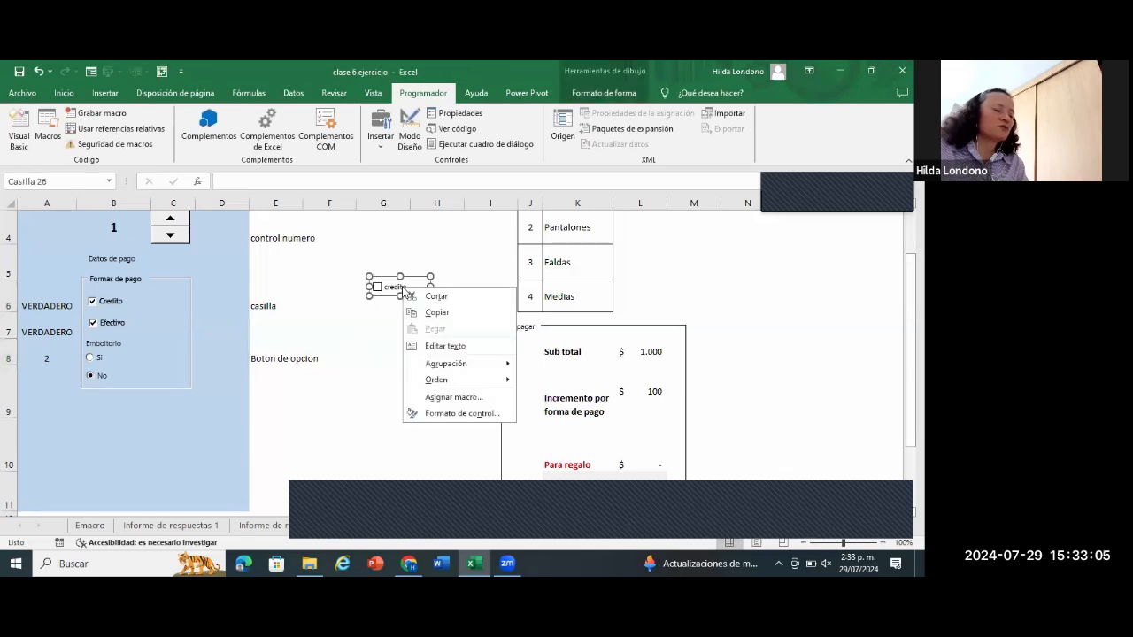
click(445, 413)
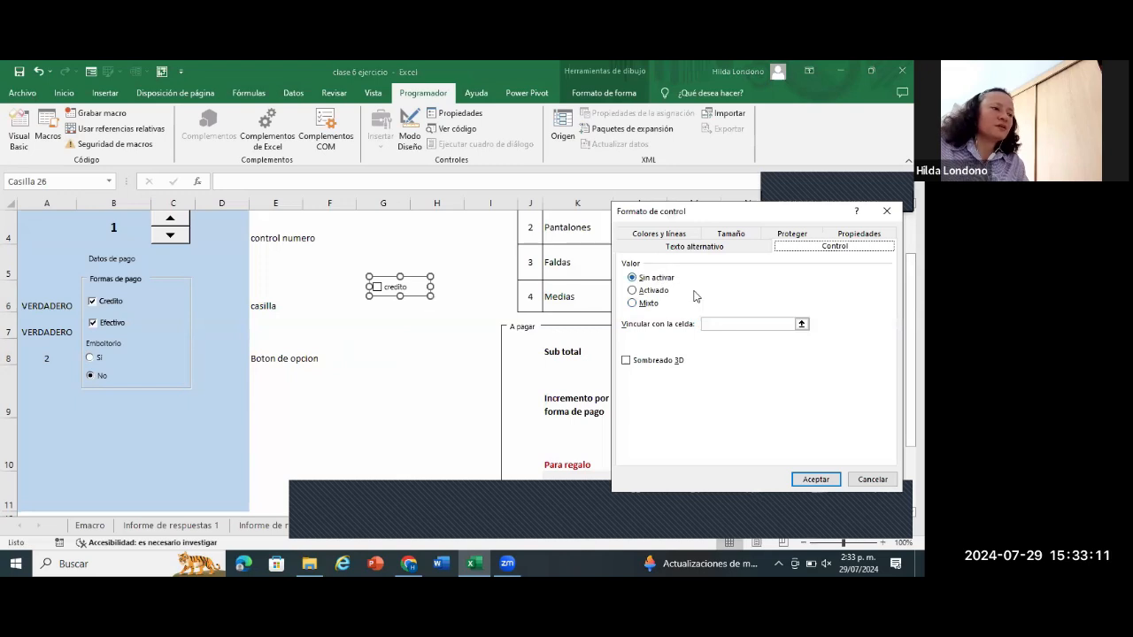
click(802, 325)
click(49, 304)
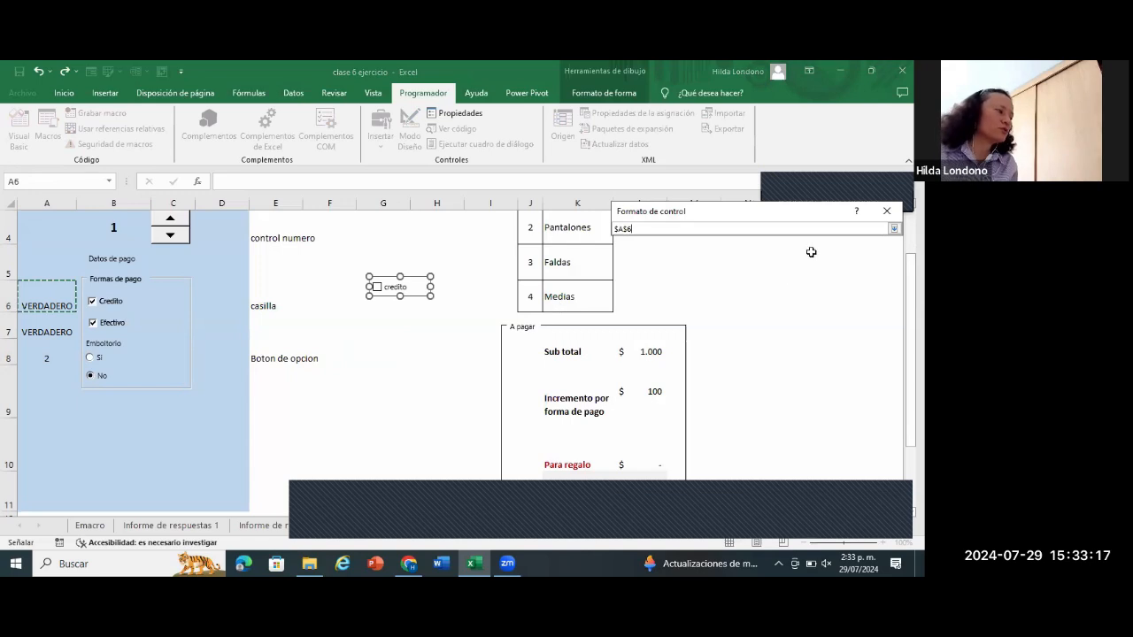
click(894, 228)
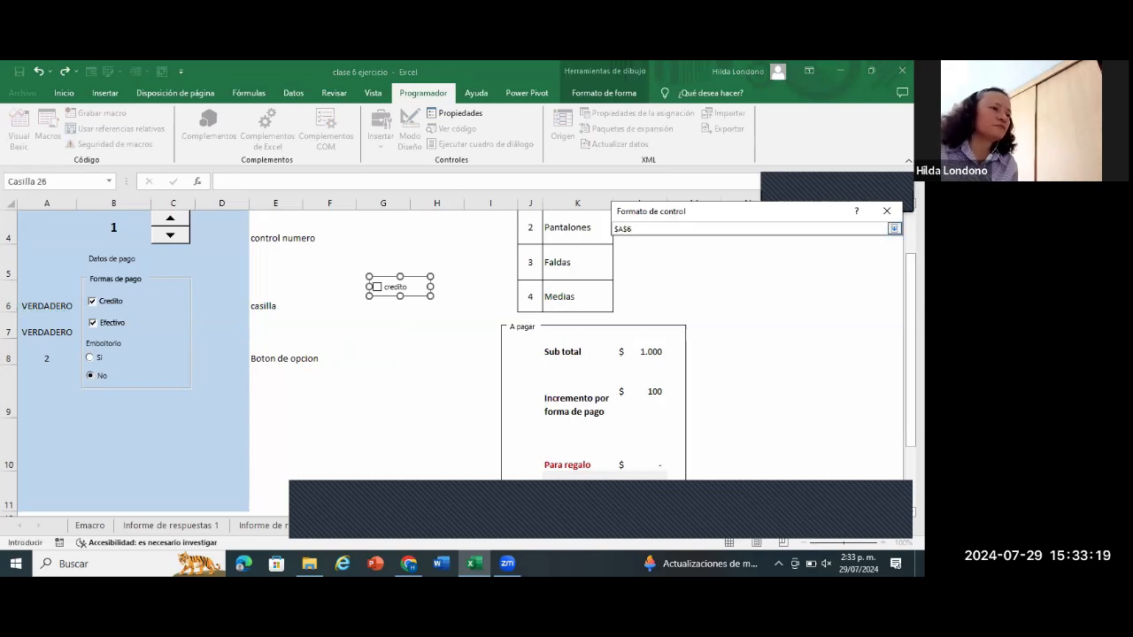
click(637, 363)
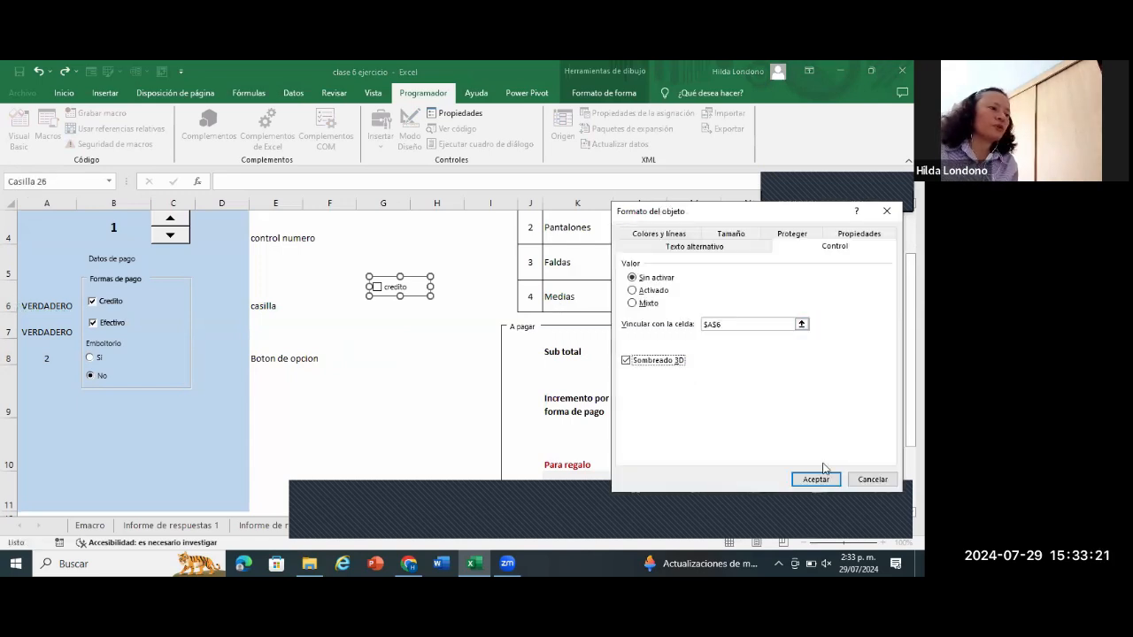
click(830, 482)
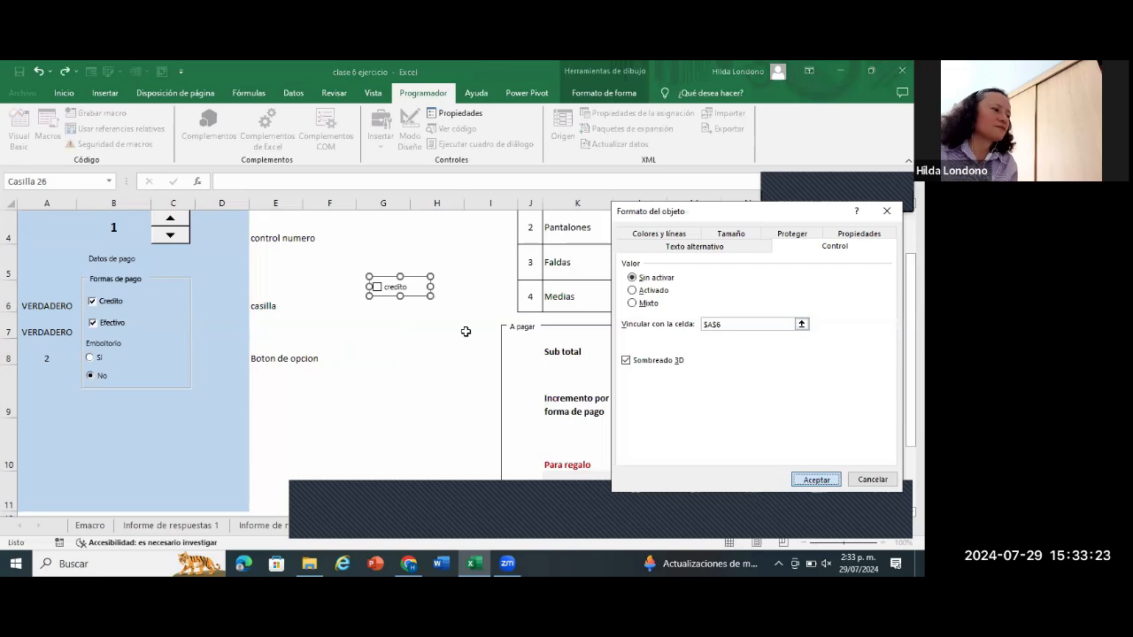
Step: Test the cell link by switching the new credito check box on and off
click(381, 324)
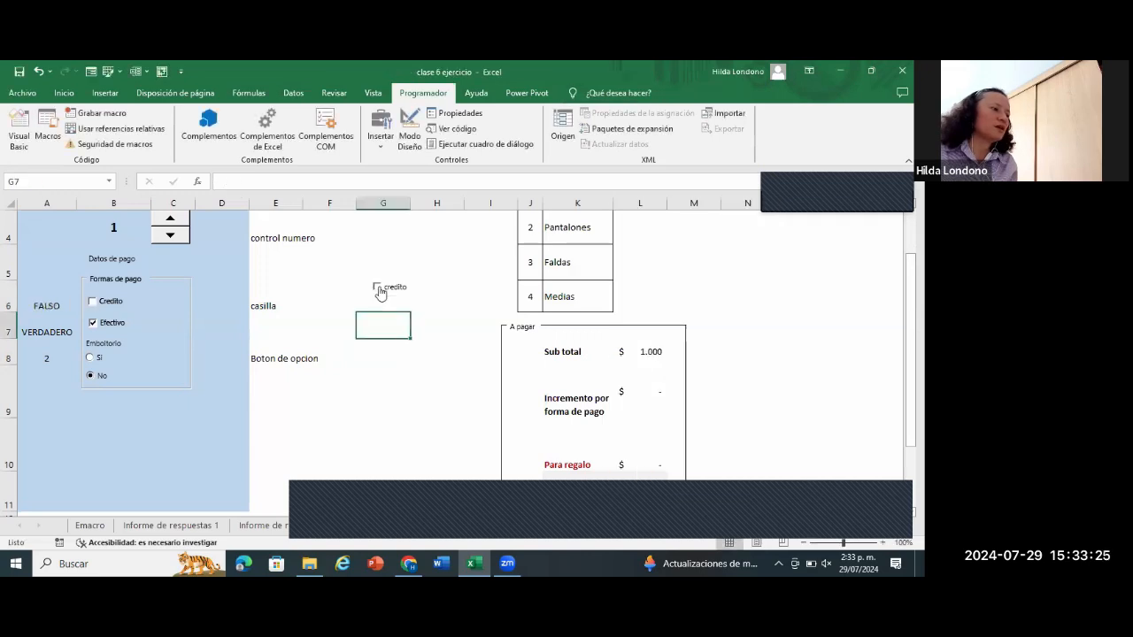
click(378, 289)
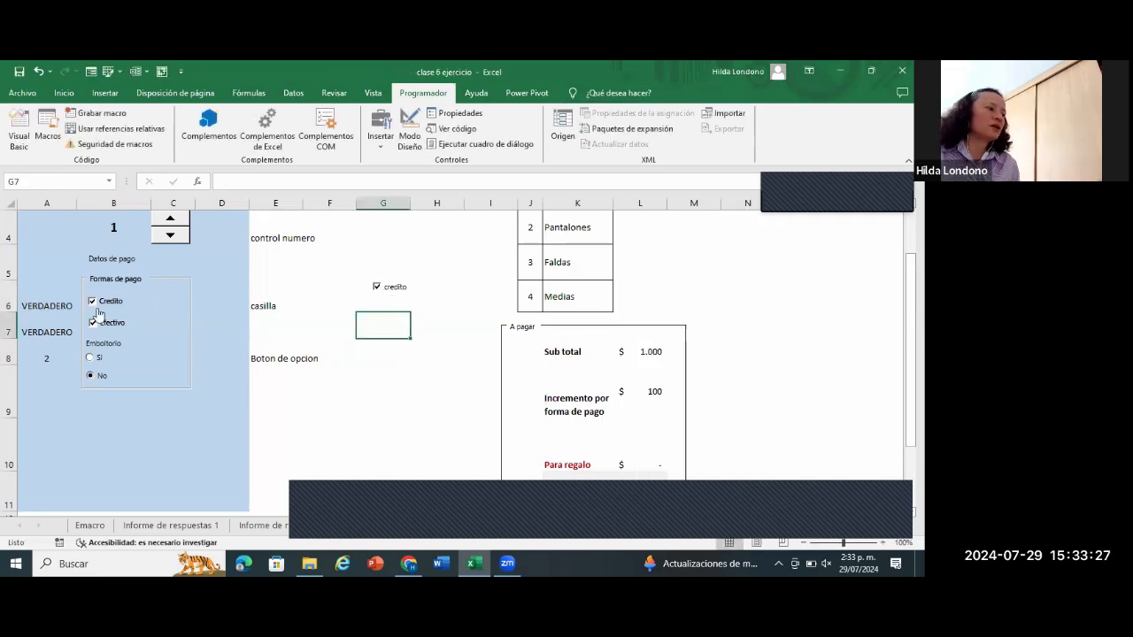
click(377, 288)
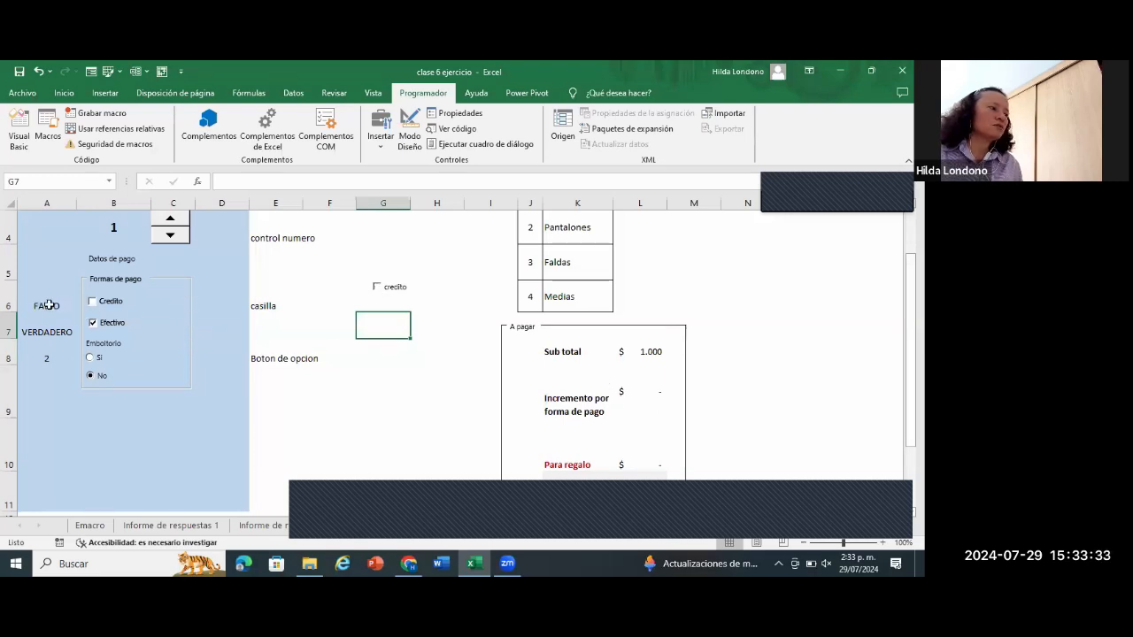
Step: Delete the new credito check box beside the "casilla" label
click(395, 292)
click(393, 283)
right_click(394, 284)
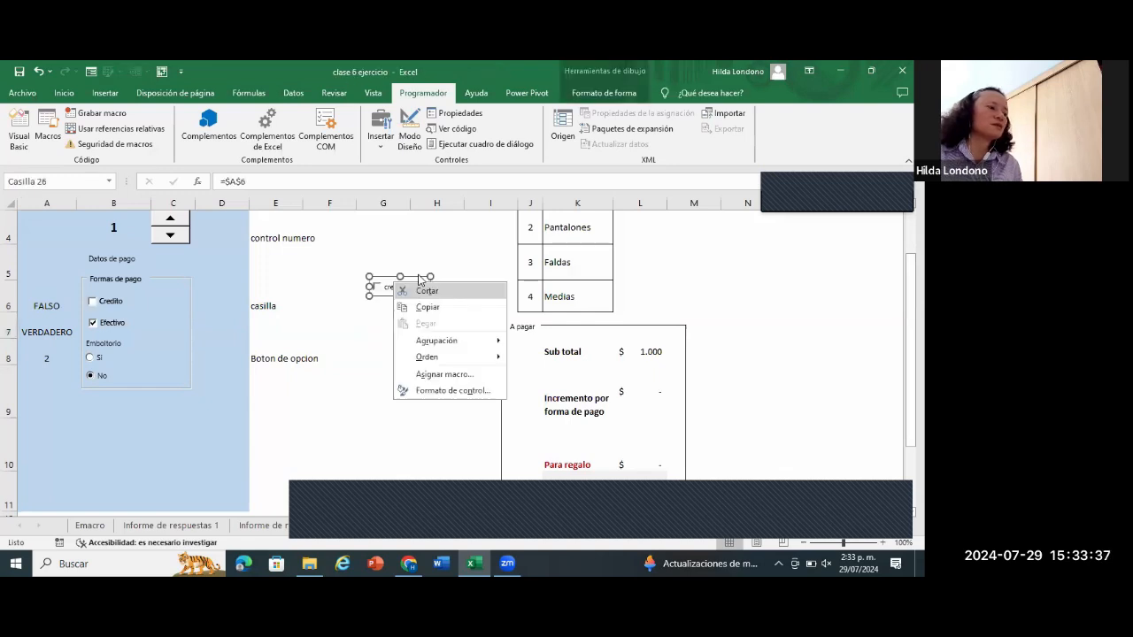
click(418, 276)
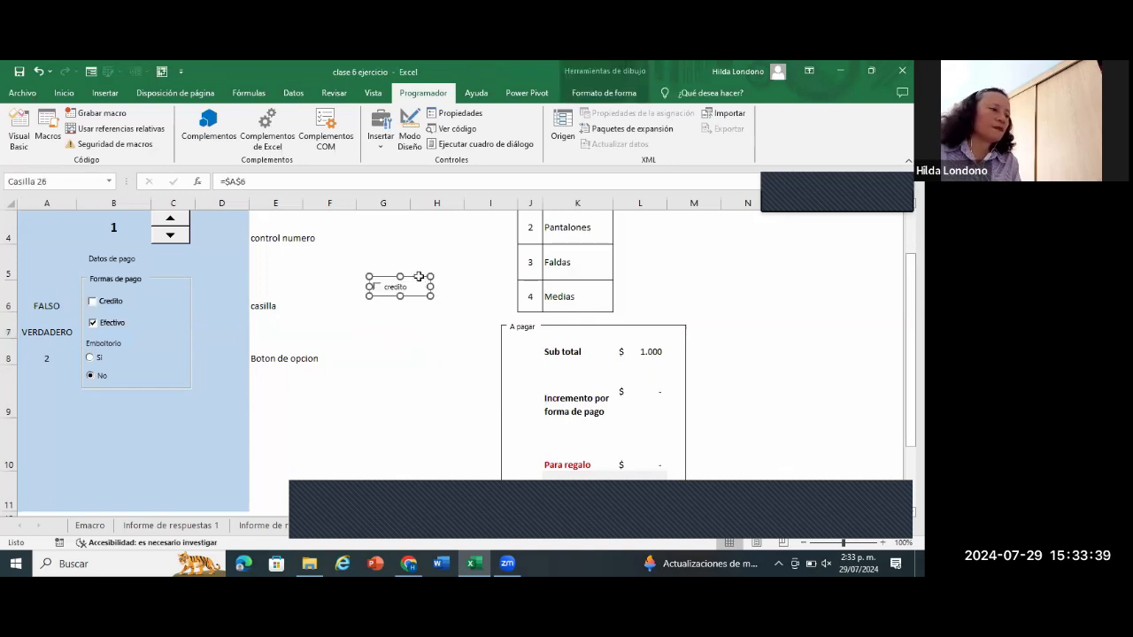
key(Delete)
click(363, 289)
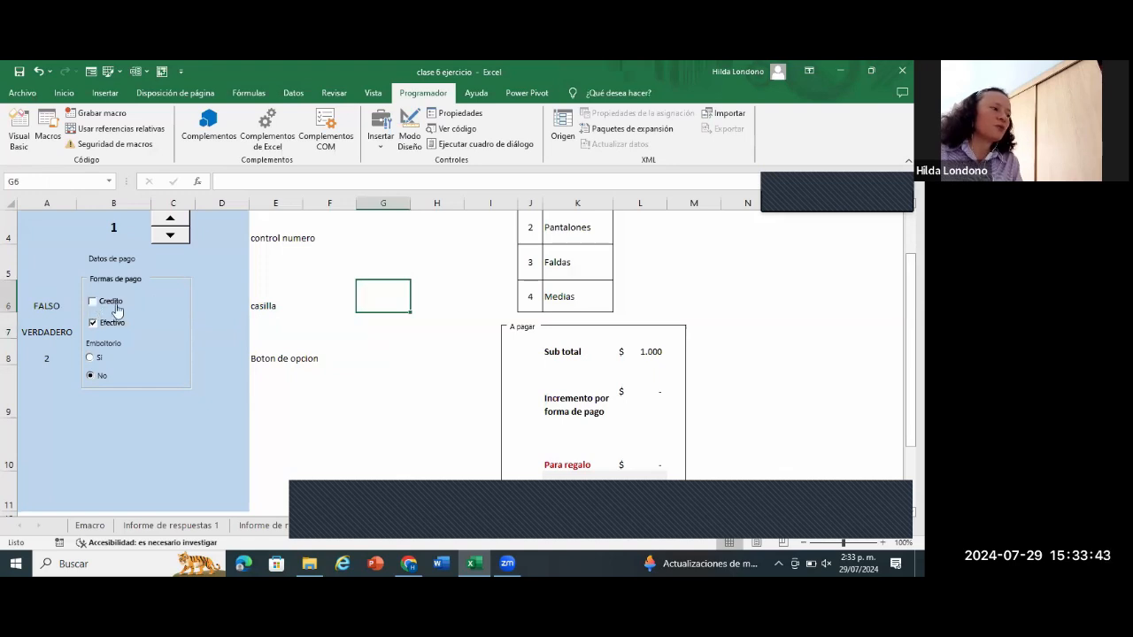
click(123, 308)
drag(384, 351, 437, 351)
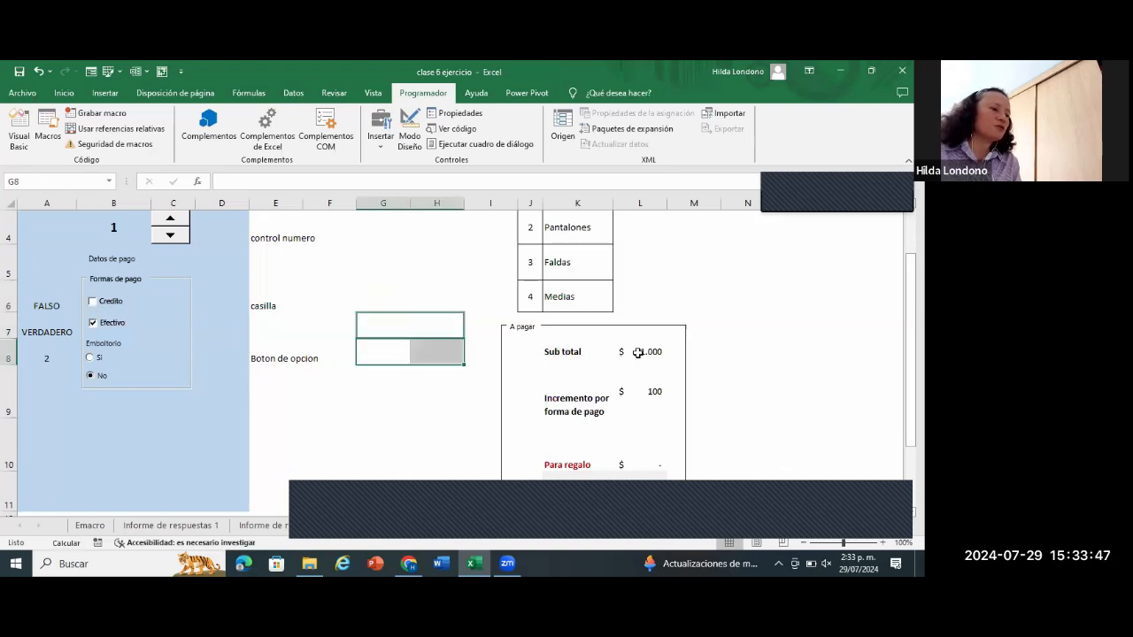
click(652, 381)
drag(661, 366, 660, 358)
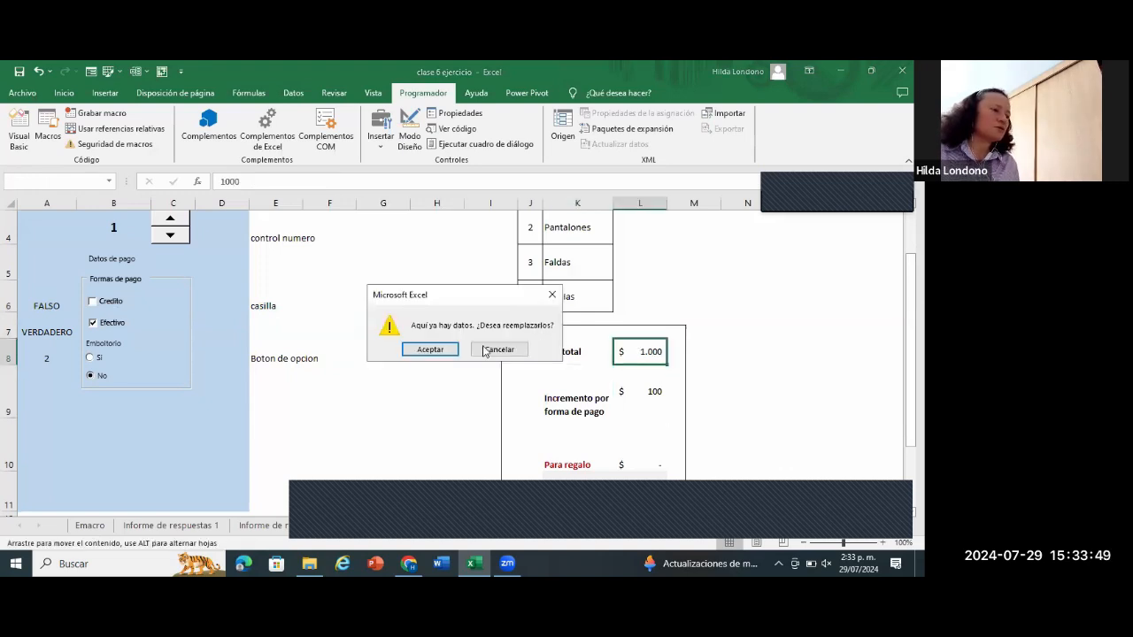
click(491, 351)
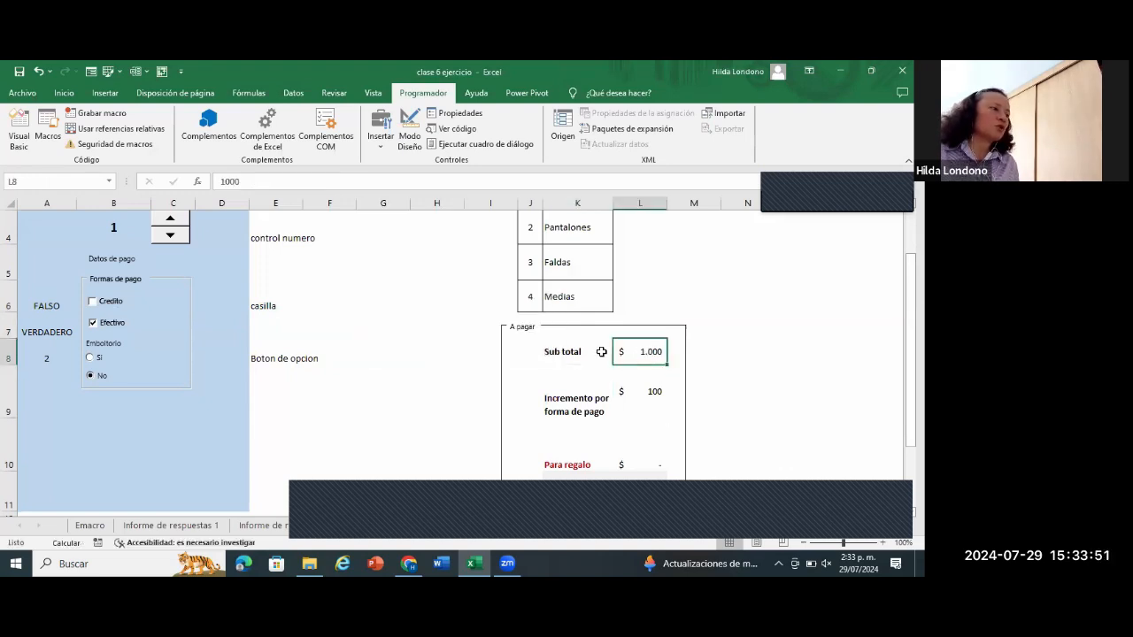
Step: Recalculate the sheet, clear the Efectivo box and check the Credito box under Formas de pago
key(F9)
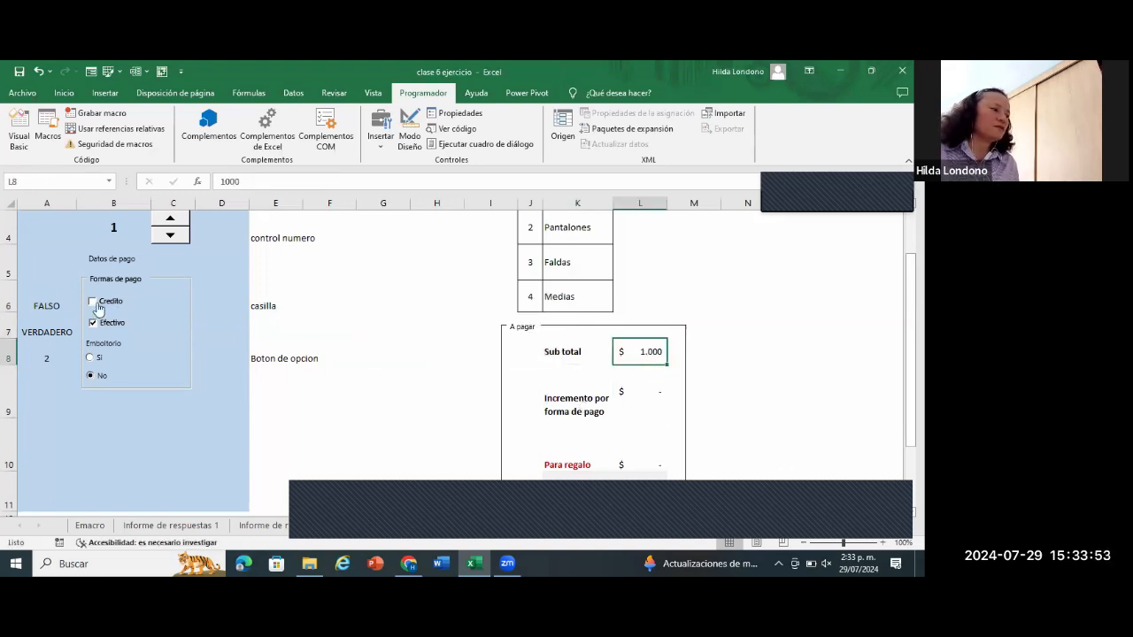
click(93, 323)
click(92, 301)
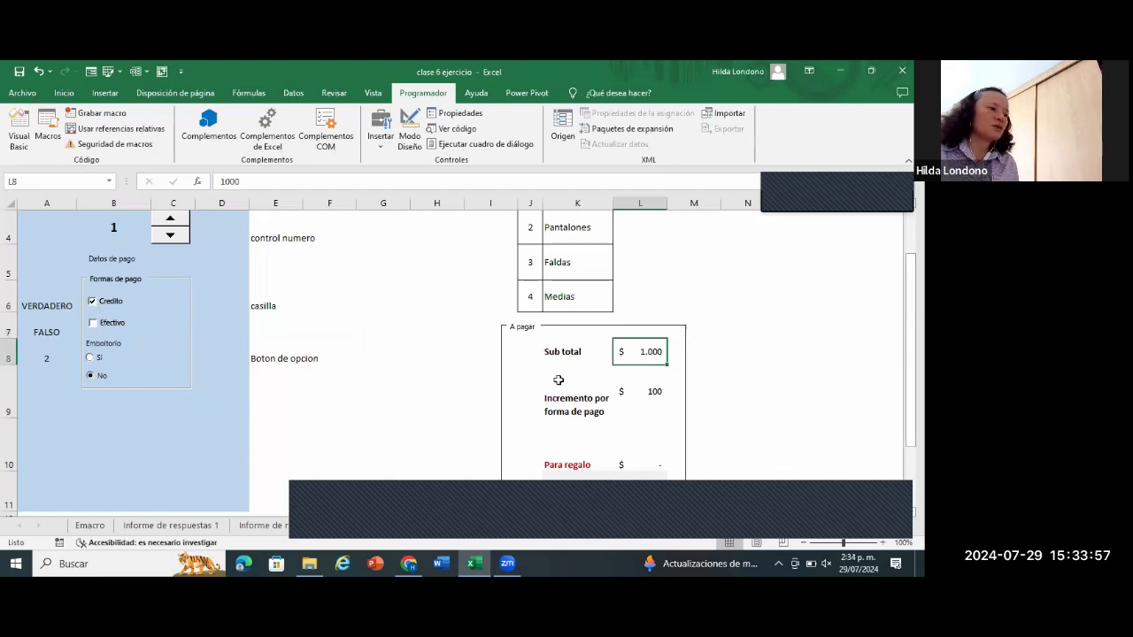
Step: Examine the formula for Incremento por forma de pago in L9 and the Sub total in L8 it refers to
key(Down)
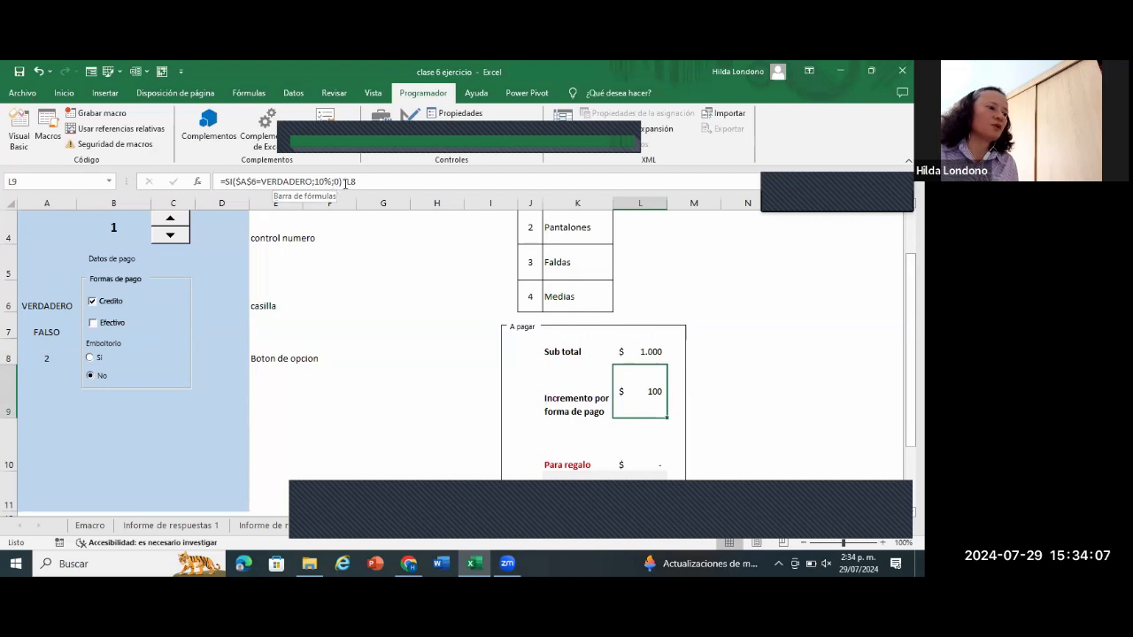
click(655, 351)
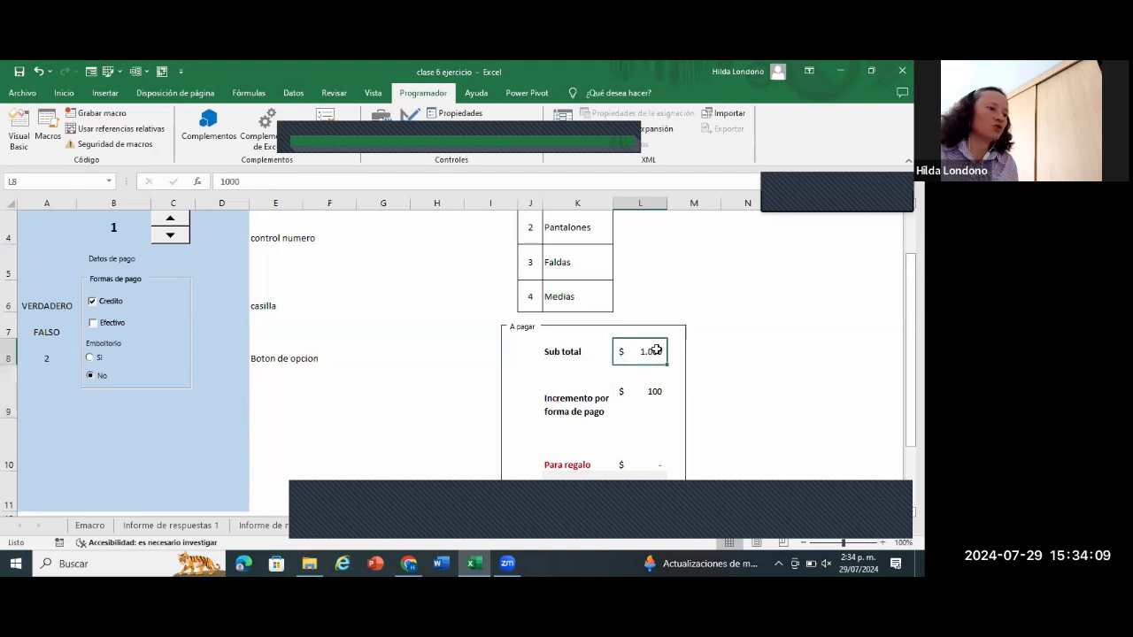
click(652, 405)
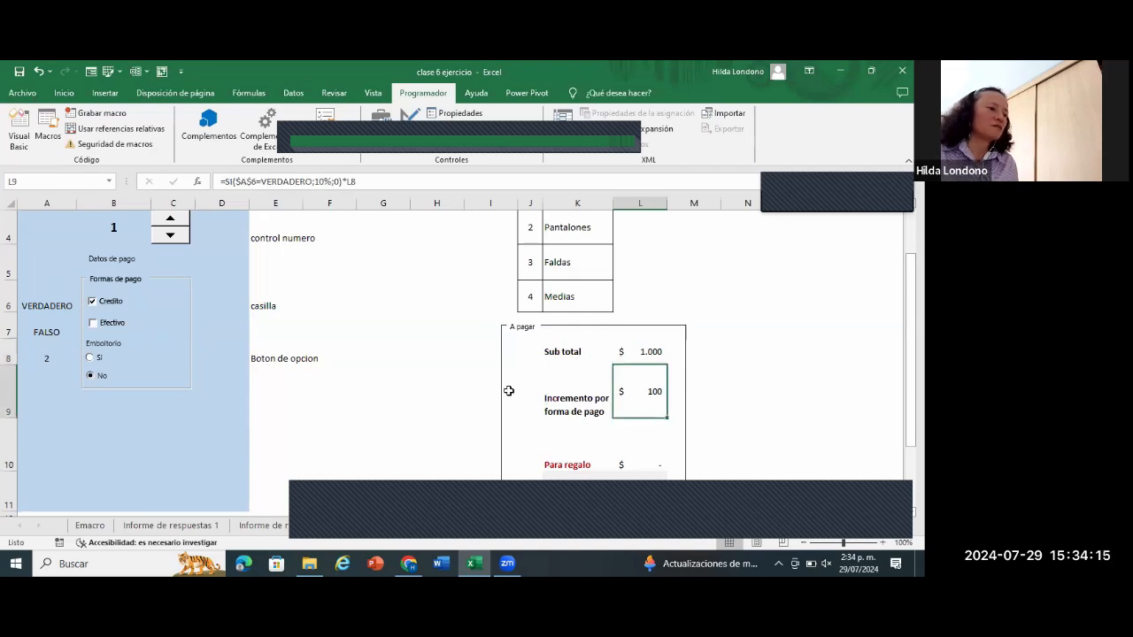
Step: Test the surcharge by switching the payment method from Credito to Efectivo and back to Credito
click(92, 303)
click(93, 323)
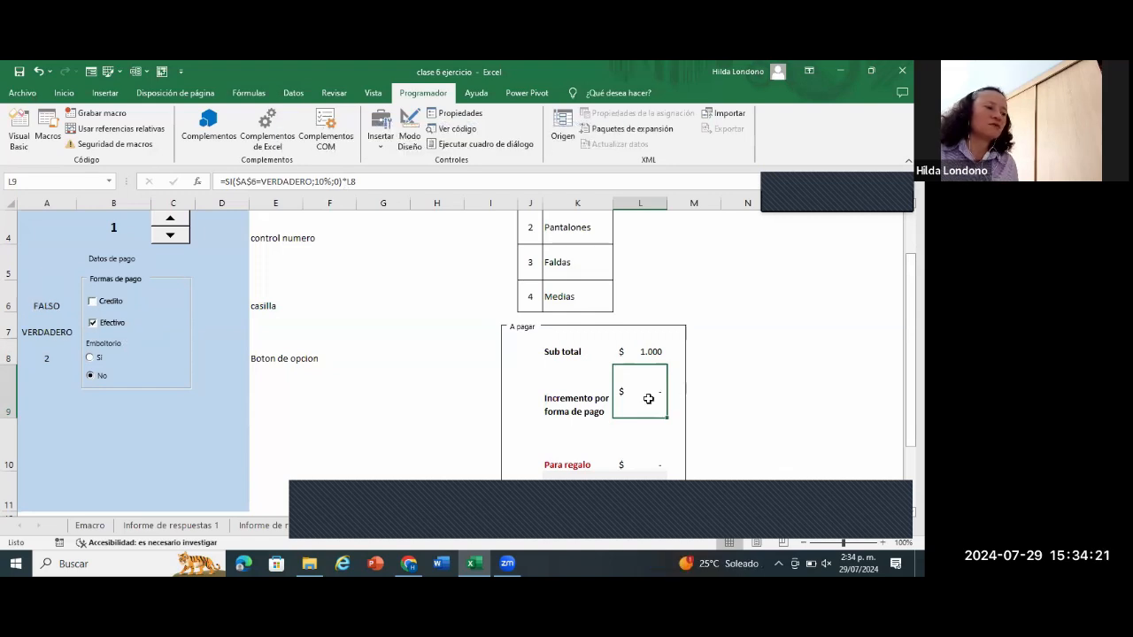
click(94, 302)
click(94, 323)
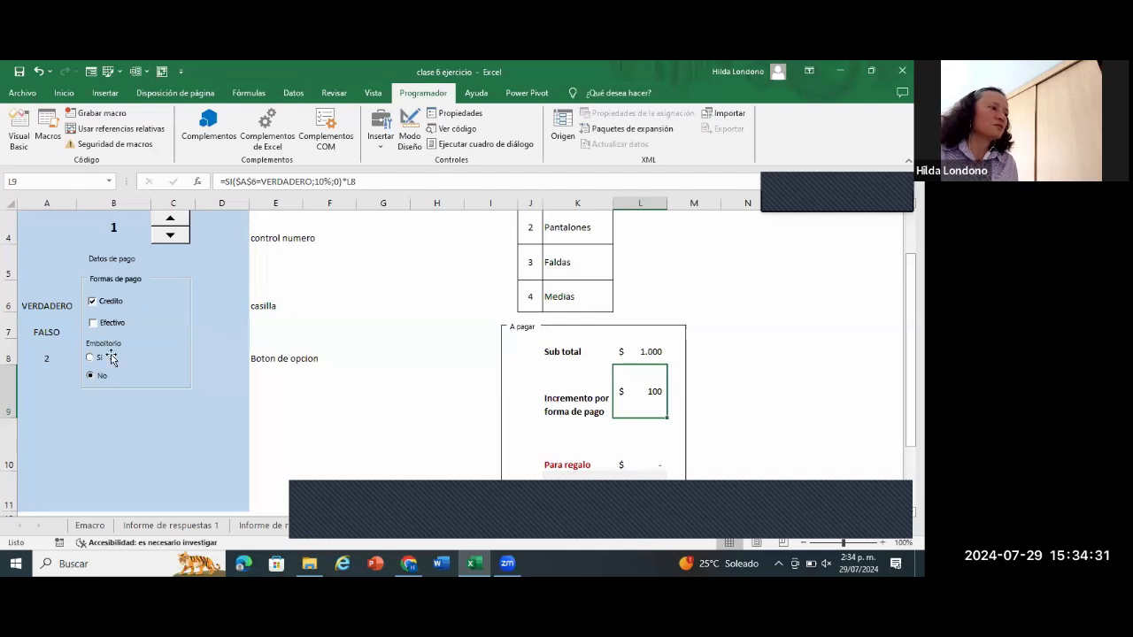
Step: Insert a form option button around cells G7:G8, beside the "Boton de opcion" label
click(382, 141)
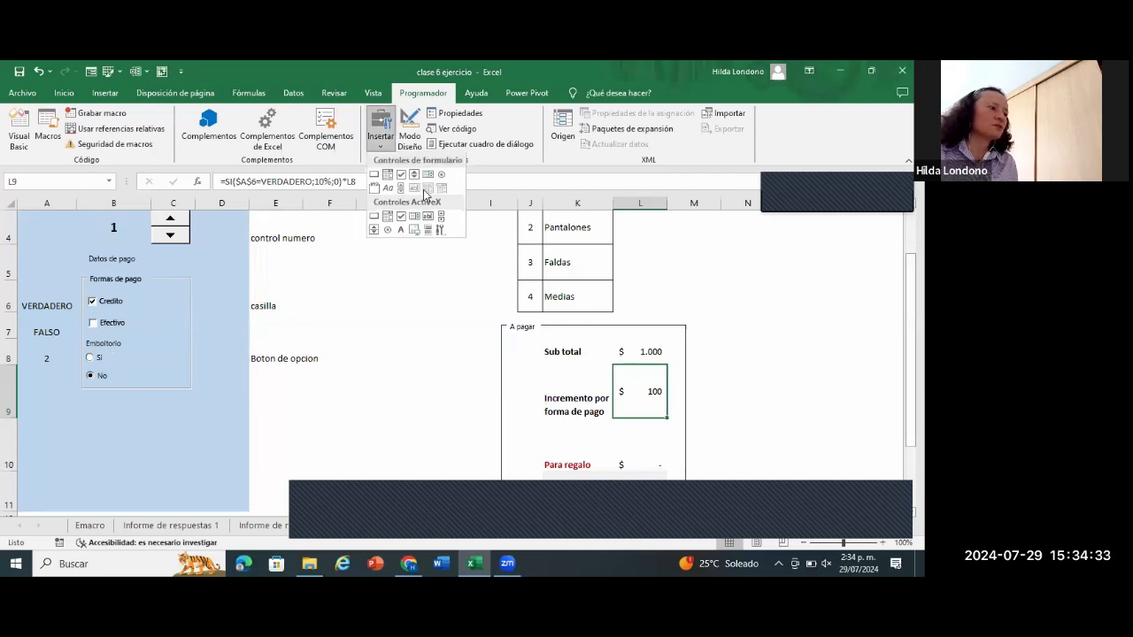
click(363, 345)
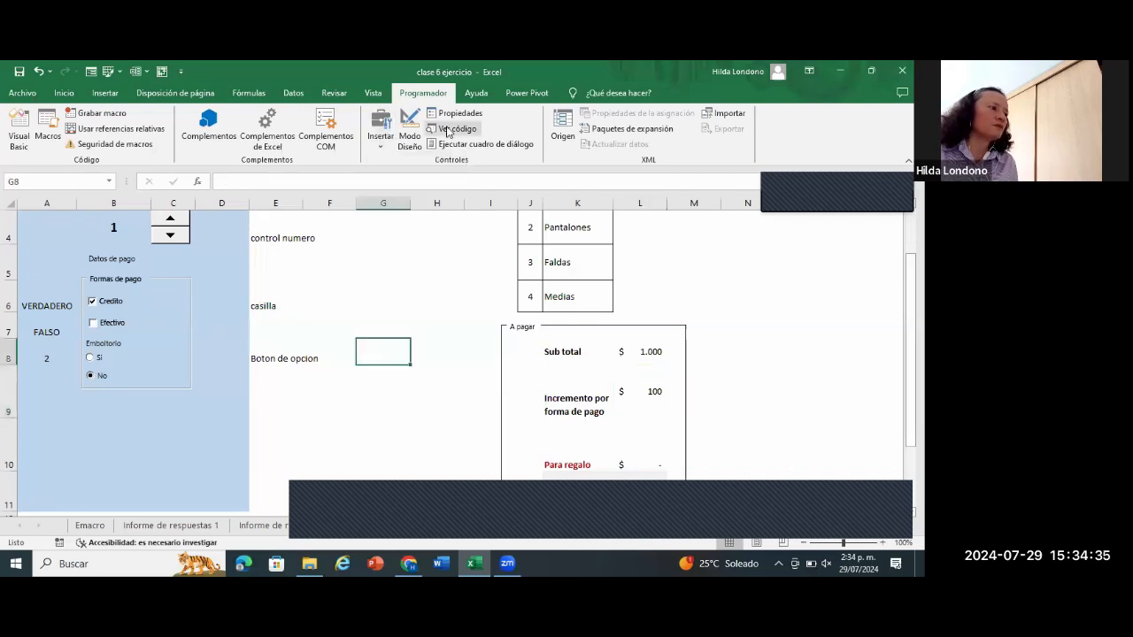
click(382, 141)
click(442, 176)
mouse_move(415, 356)
mouse_down()
mouse_move(371, 329)
mouse_move(418, 344)
mouse_up()
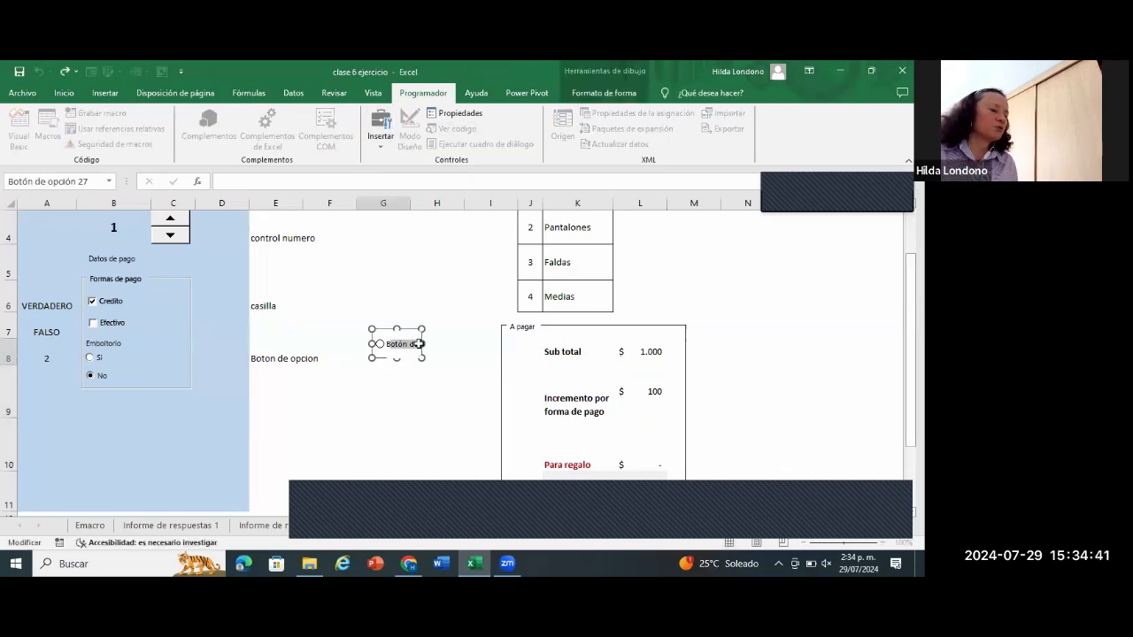
Step: Replace the caption of the new option button with "si"
key(BackSpace)
key(Delete)
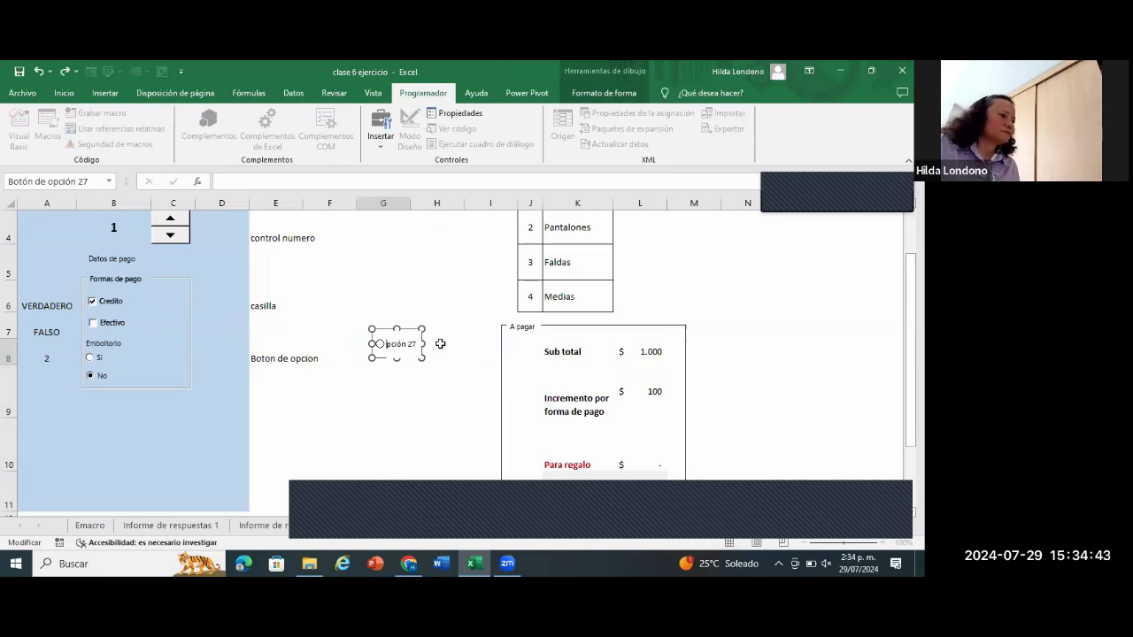
key(Delete)
key(Delete)
key(Delete)
key(Delete)
key(Delete)
key(Delete)
key(Delete)
key(Delete)
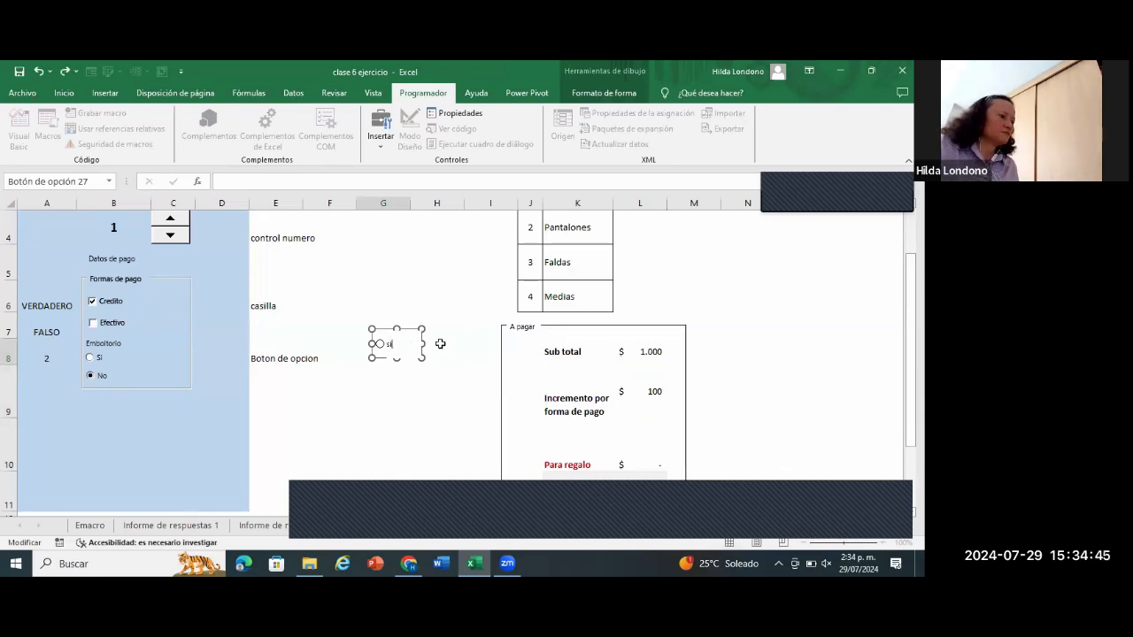
click(388, 389)
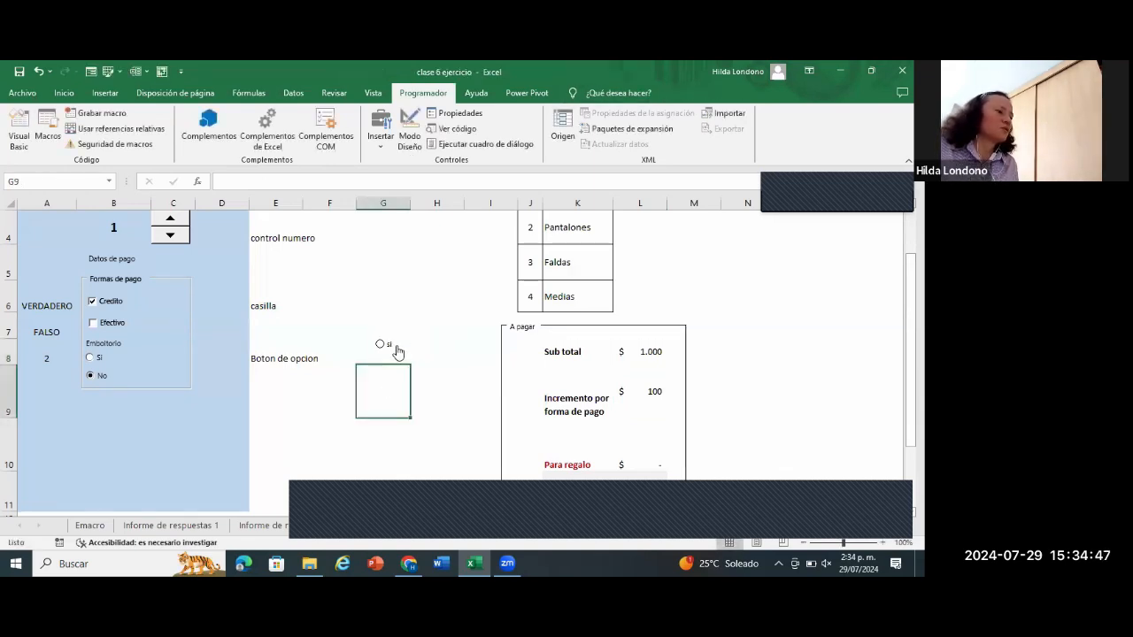
Step: Format the "si" option button as Sin activar, linked to cell $A$8, with Sombreado 3D
right_click(397, 350)
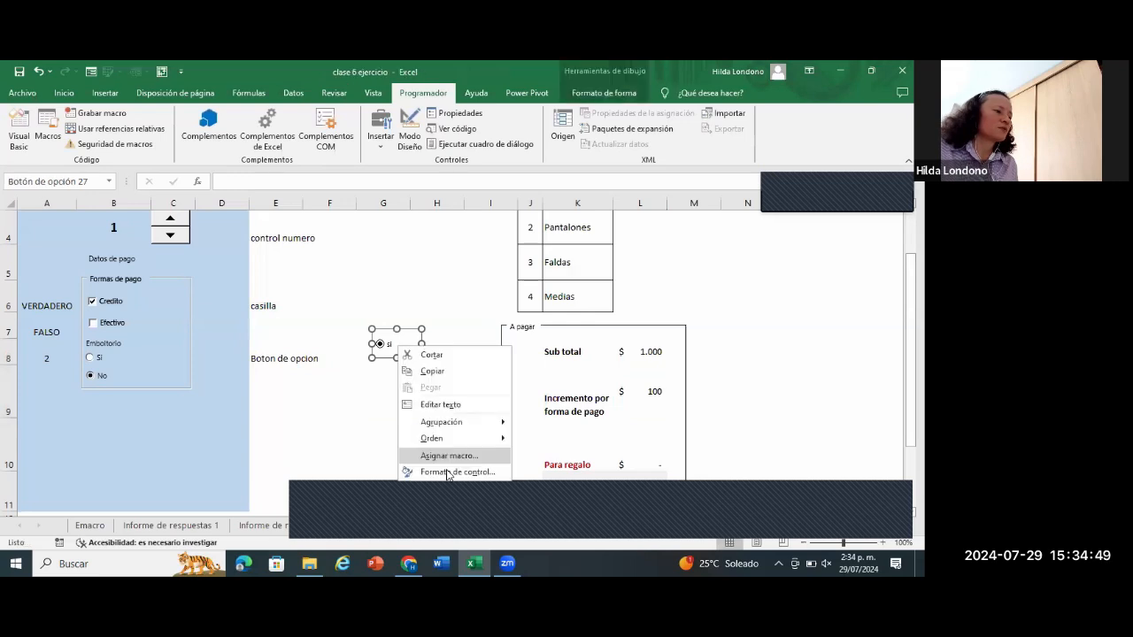
click(447, 472)
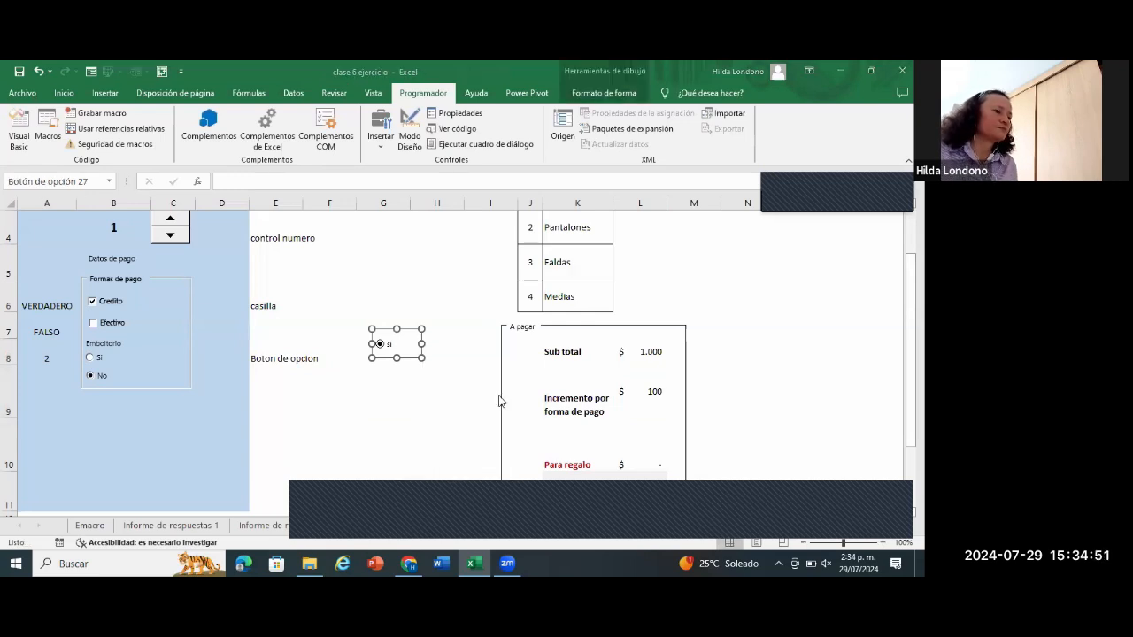
click(657, 278)
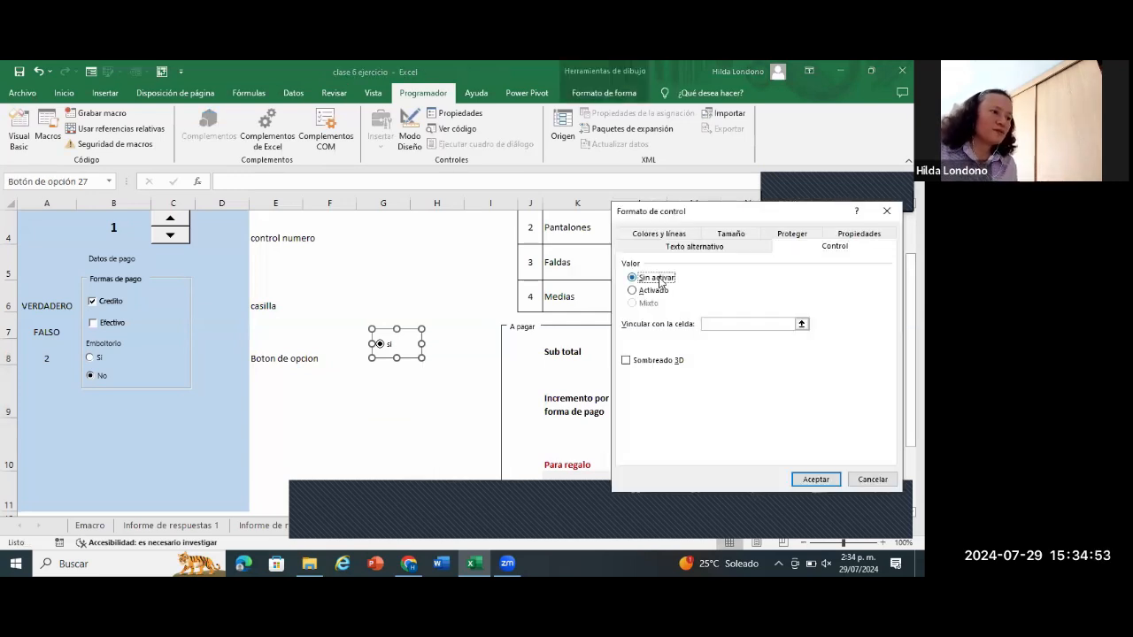
click(793, 325)
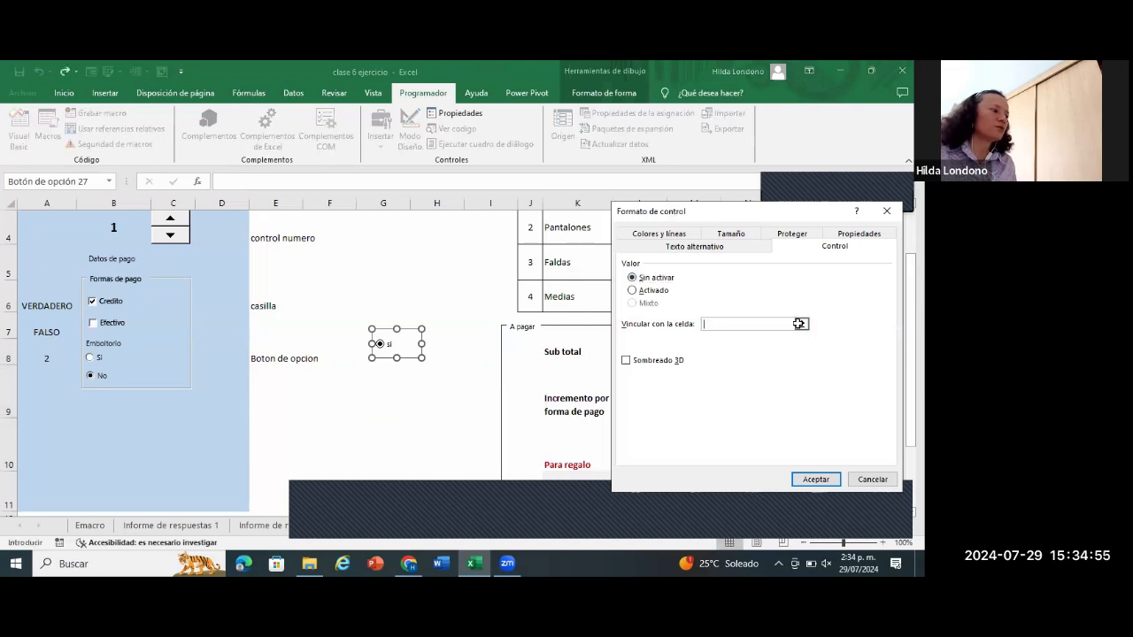
click(45, 354)
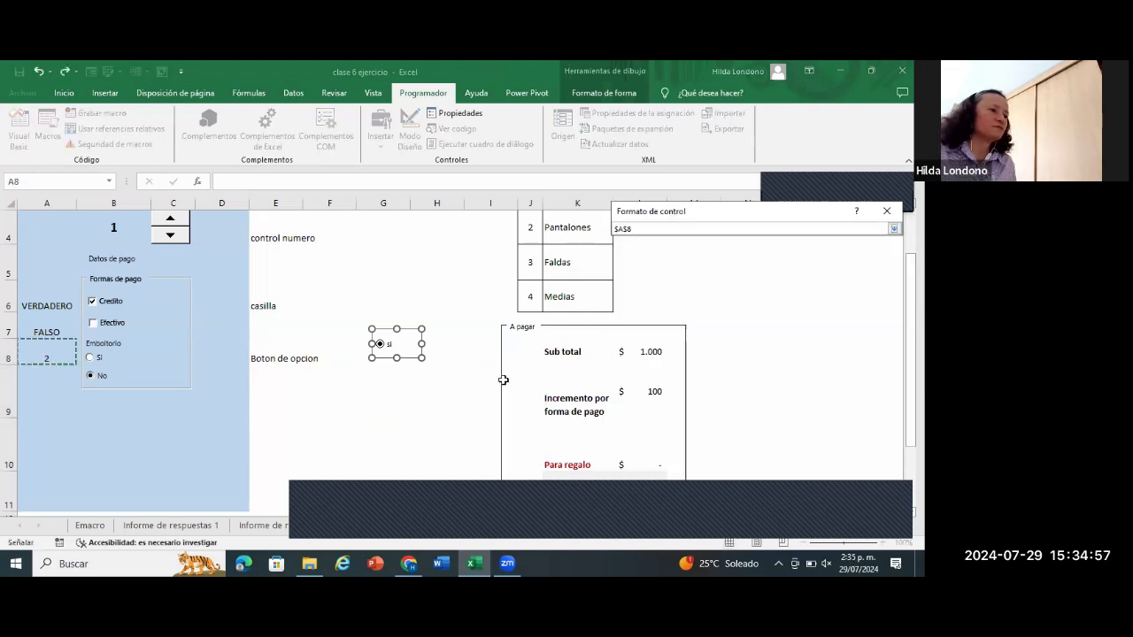
click(893, 228)
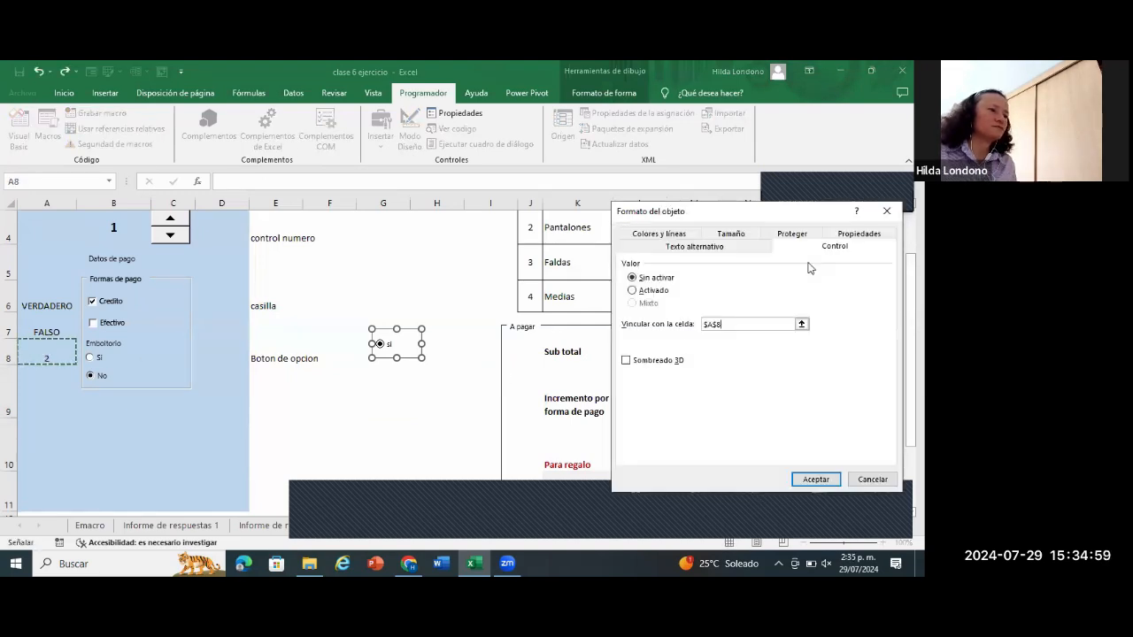
click(658, 362)
click(811, 481)
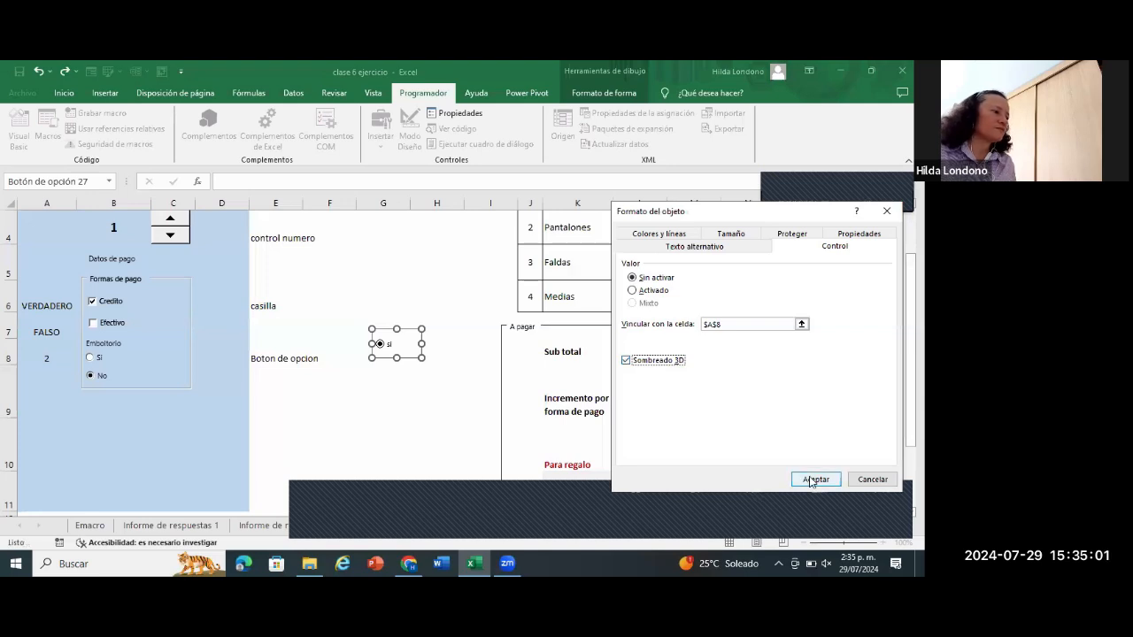
Step: Delete the "si" option button placed beside the "Boton de opcion" label
click(143, 379)
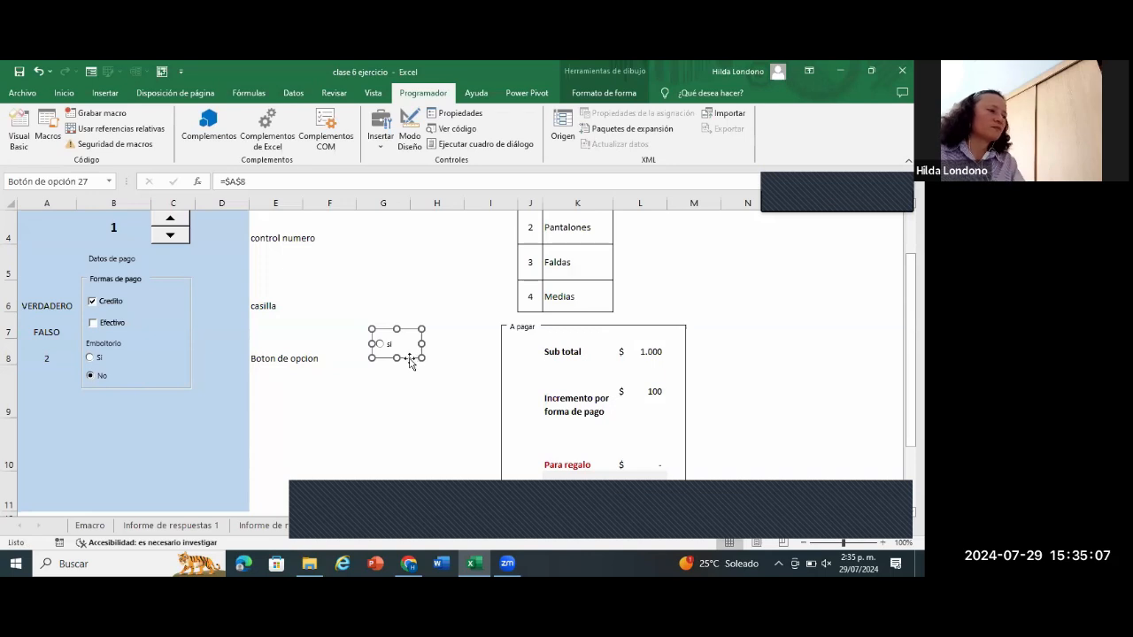
key(Delete)
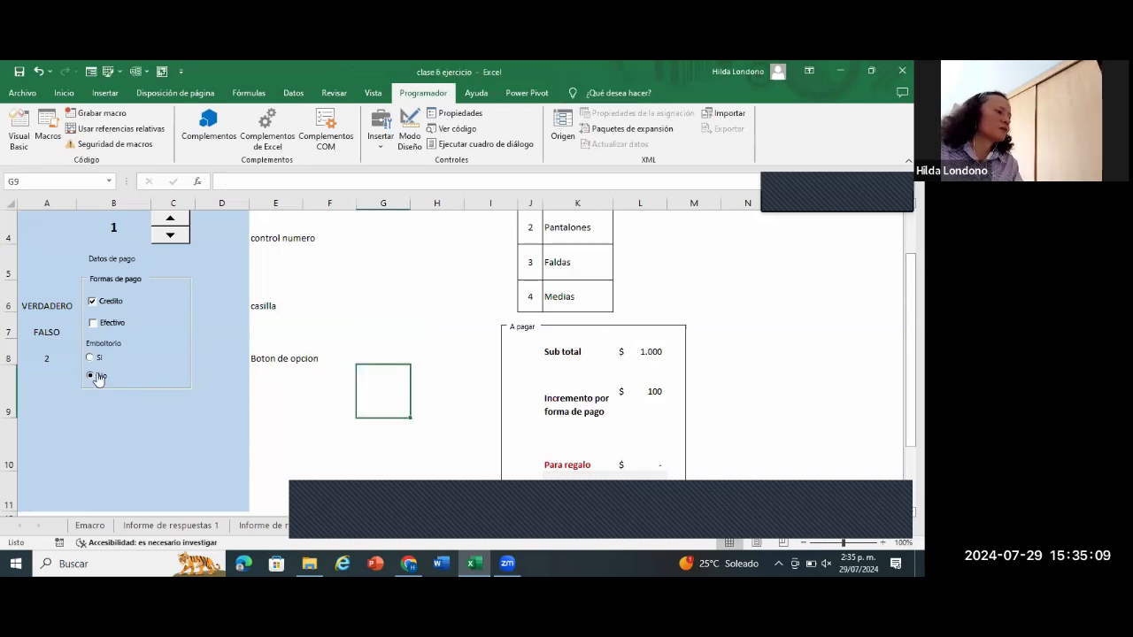
Step: Set the "No" option button under Emboltorio to Sin activar in its control format
right_click(99, 378)
key(Escape)
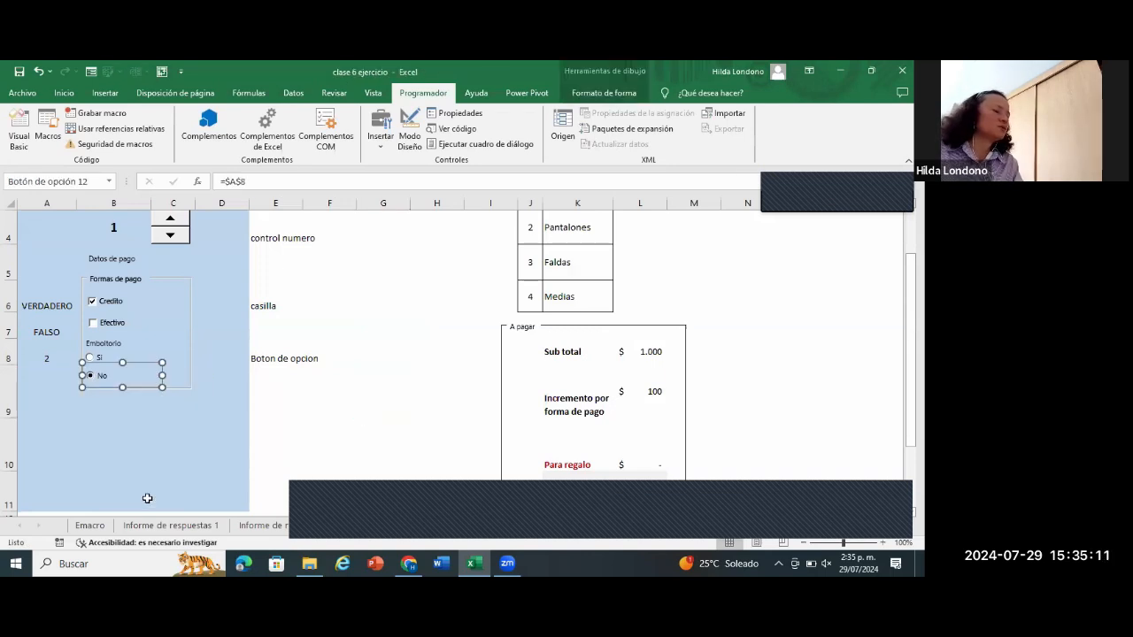
key(ctrl+1)
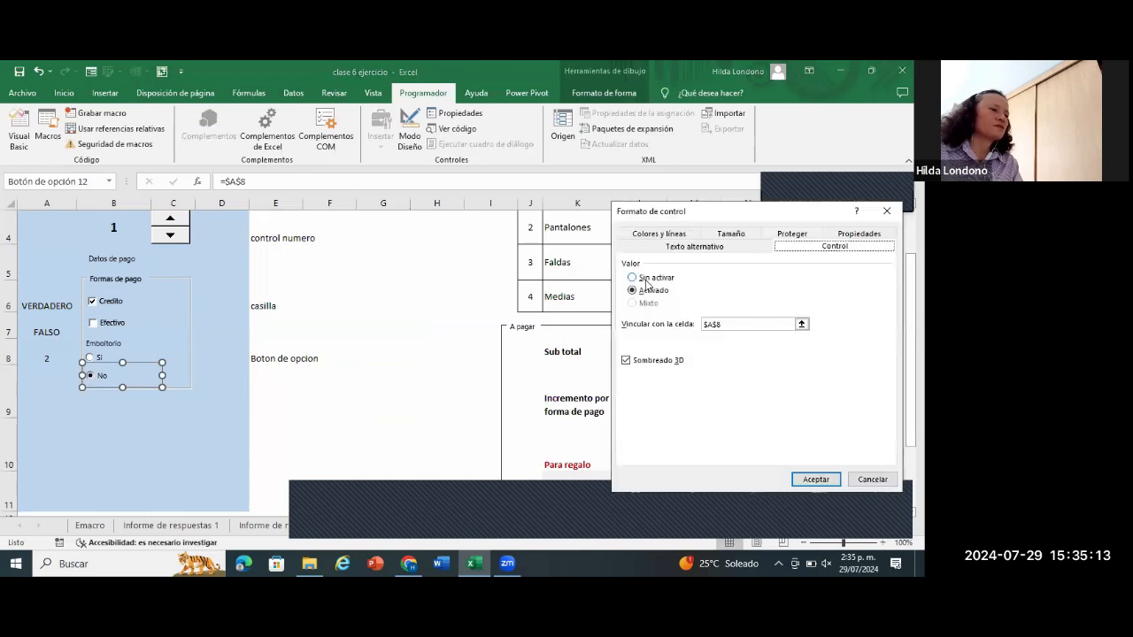
key(alt+s)
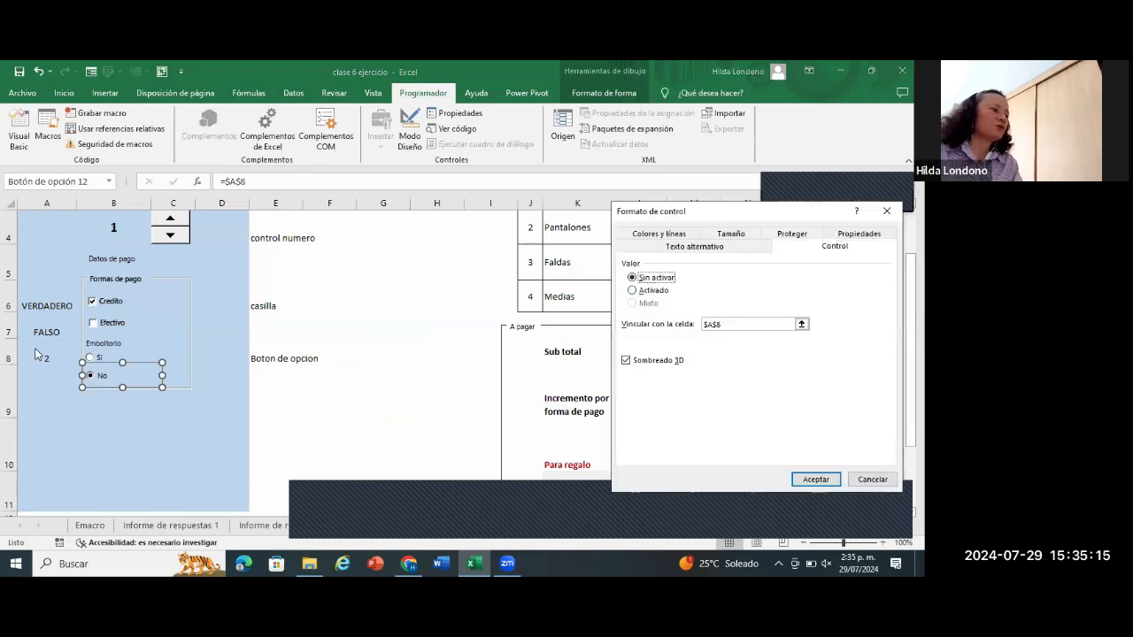
click(814, 483)
click(290, 380)
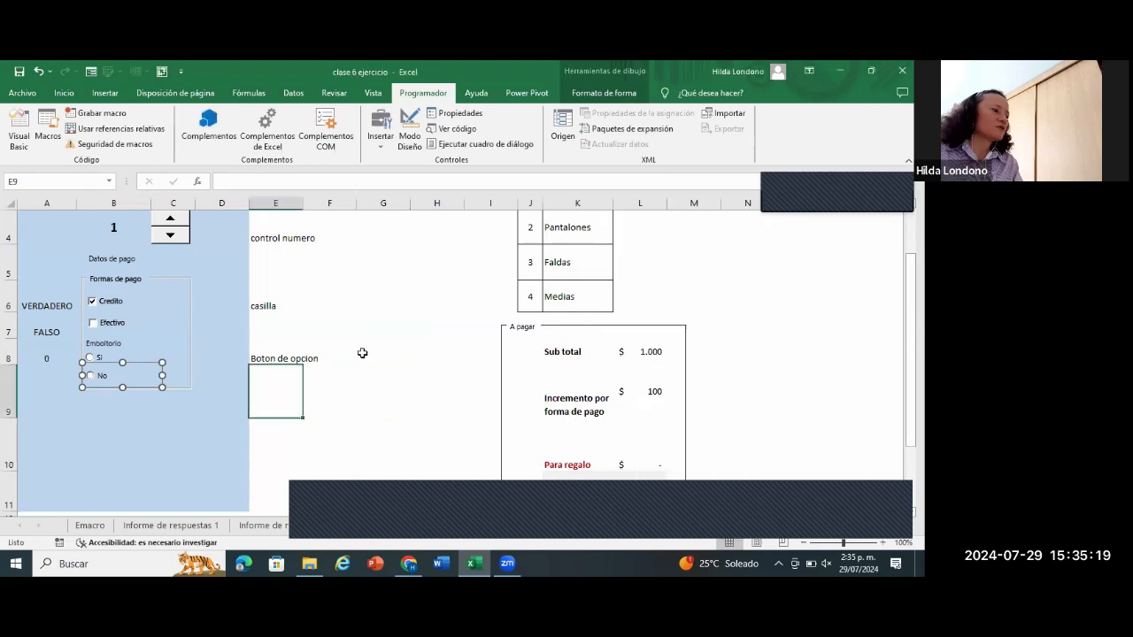
Step: Test the Para regalo charge by setting Emboltorio to No and to Si, checking the Total
scroll(133, 349, down, 1)
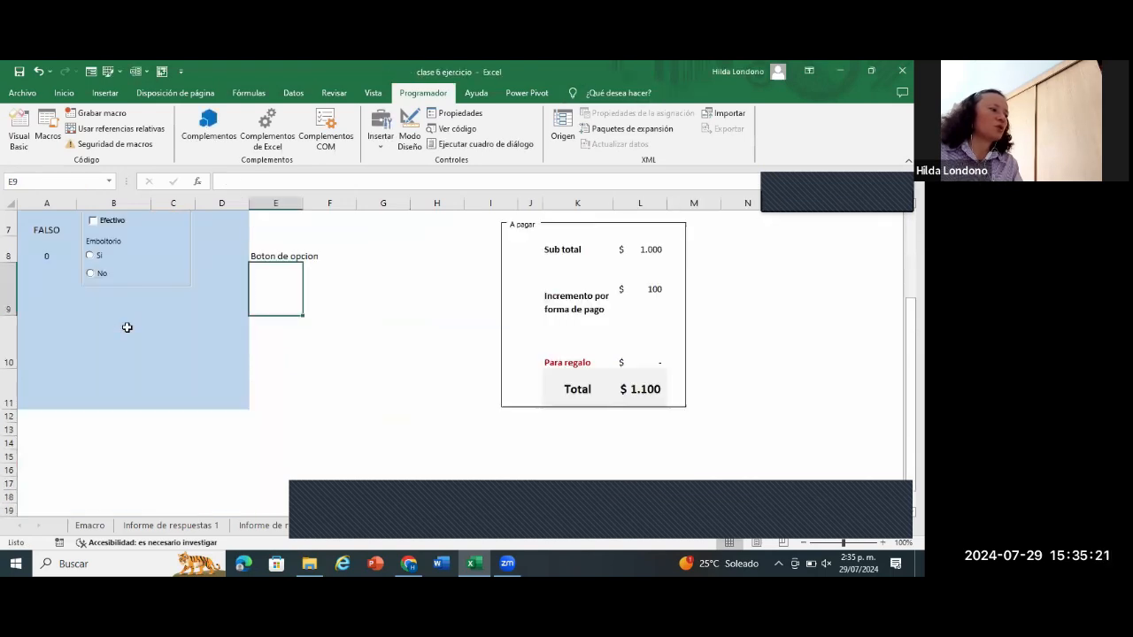
click(88, 273)
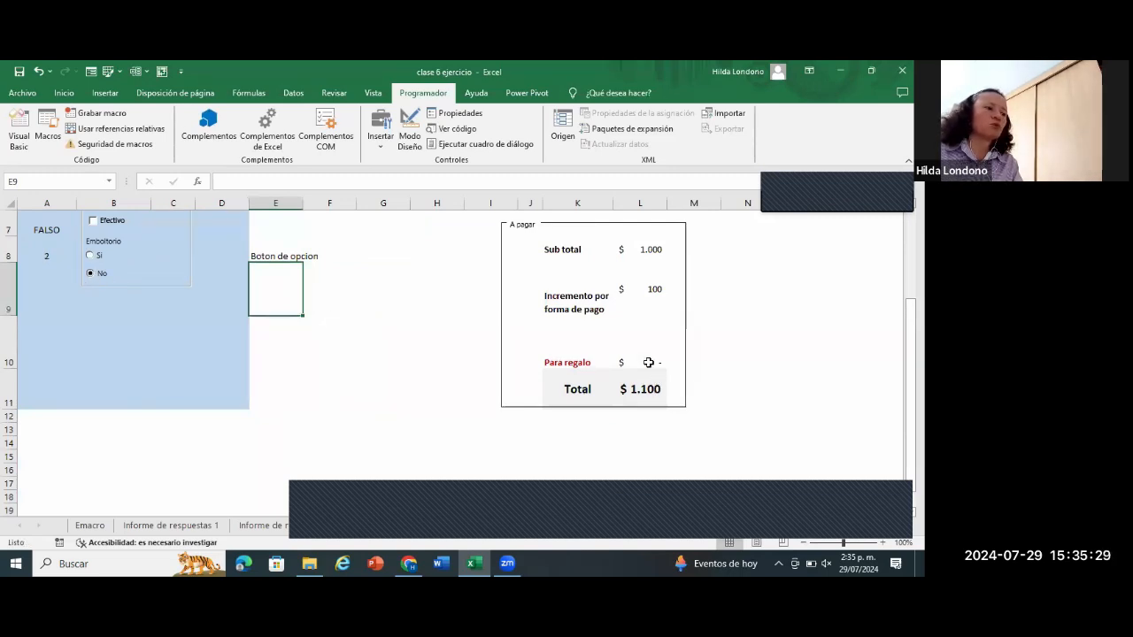
scroll(92, 354, up, 1)
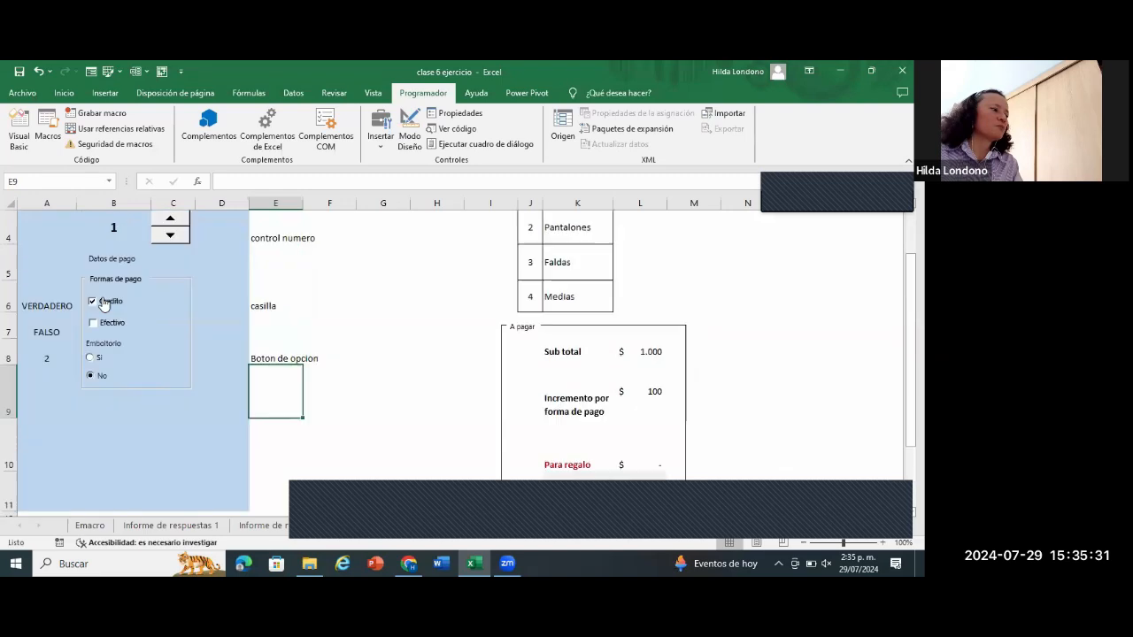
click(92, 358)
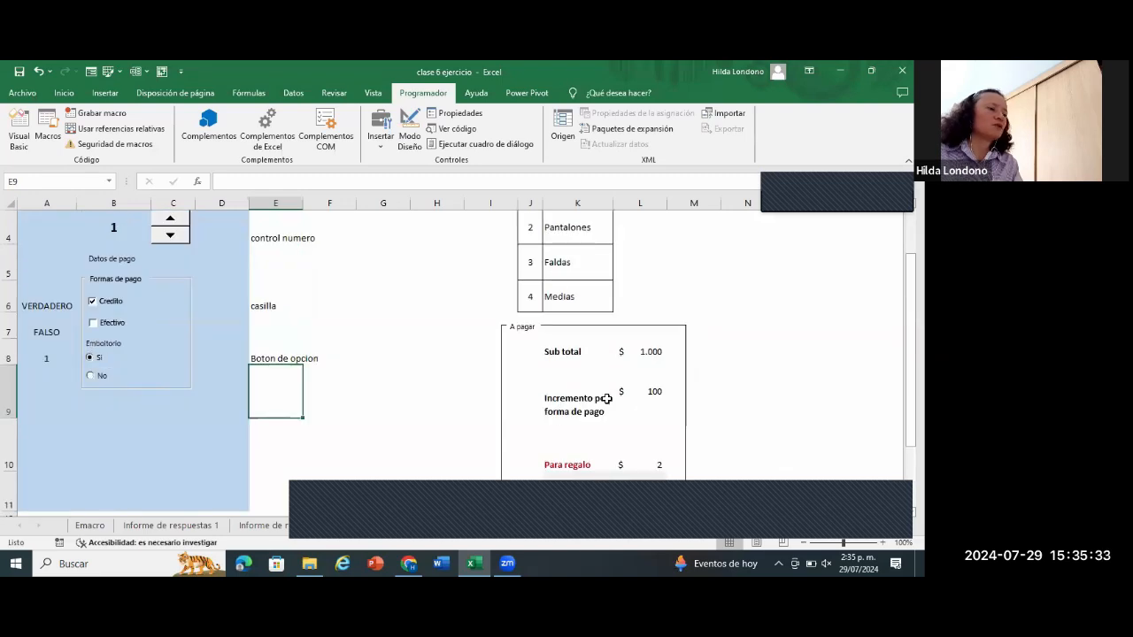
scroll(649, 354, down, 2)
scroll(649, 354, up, 1)
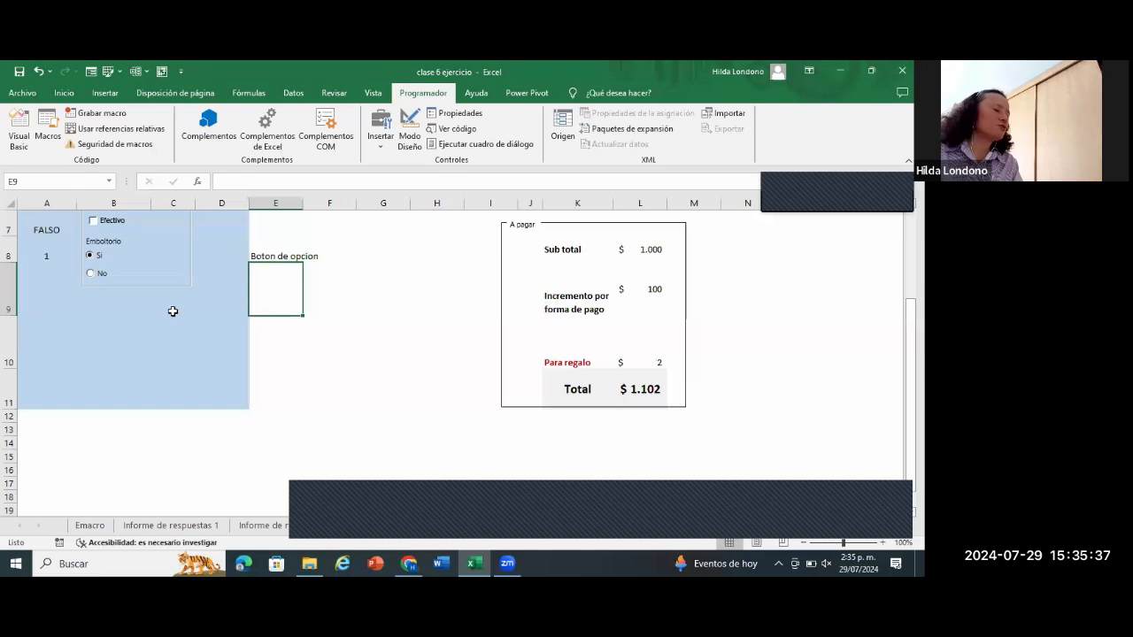
Step: Clear the Credito check box and set Emboltorio to No
scroll(91, 308, up, 1)
click(92, 302)
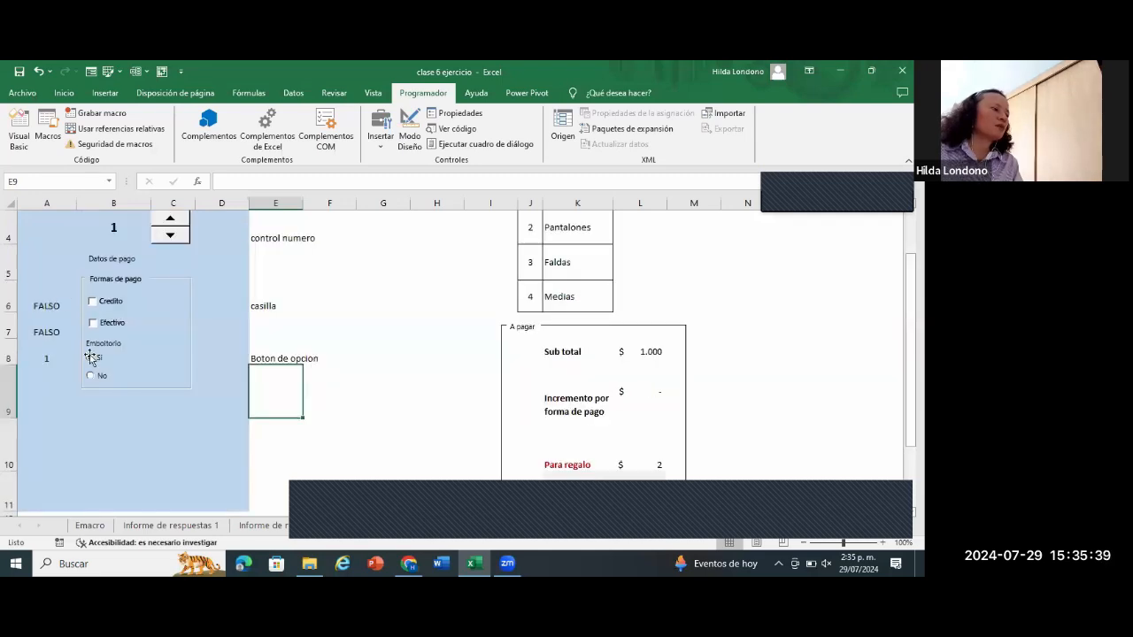
click(91, 375)
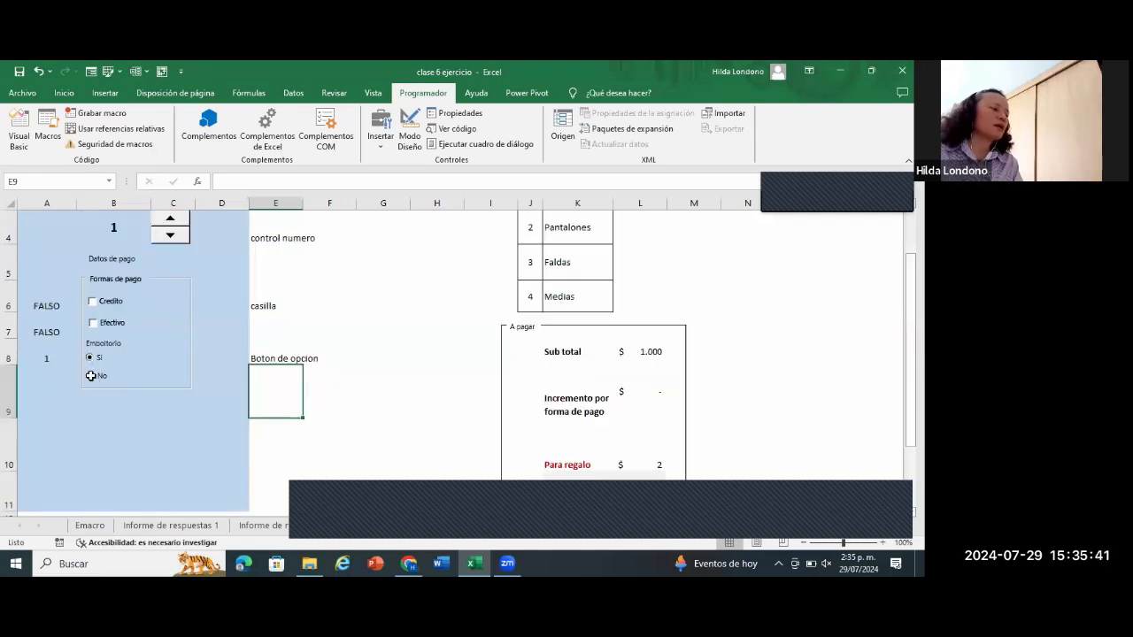
click(410, 323)
scroll(420, 319, up, 1)
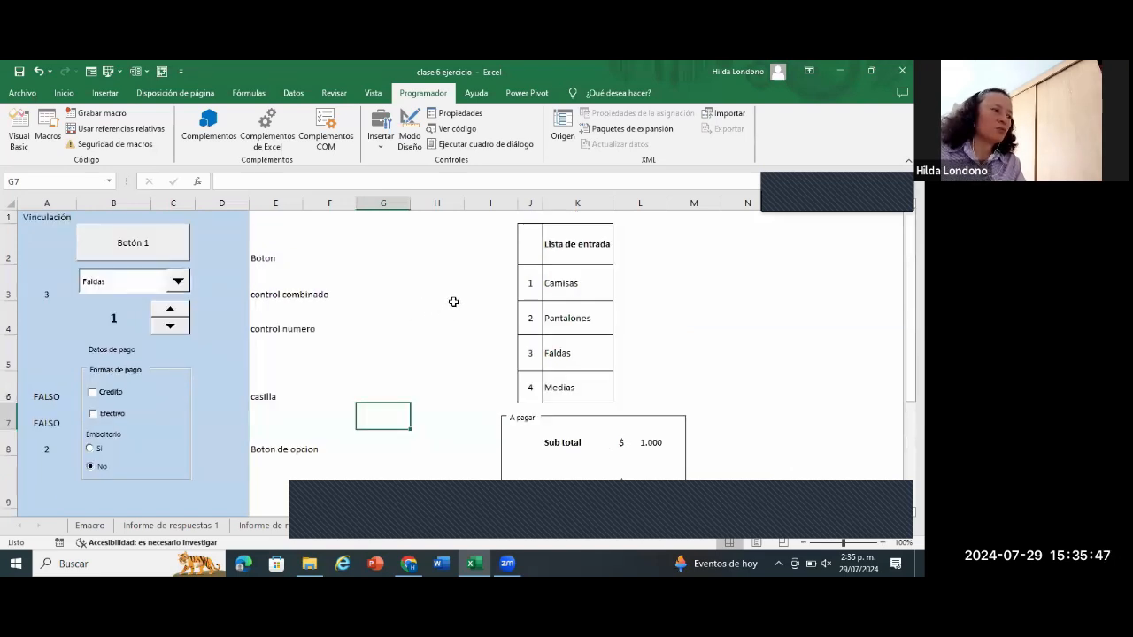
Step: Review the Emacro and Esolver sheets and return to the Eformulario sheet
click(90, 526)
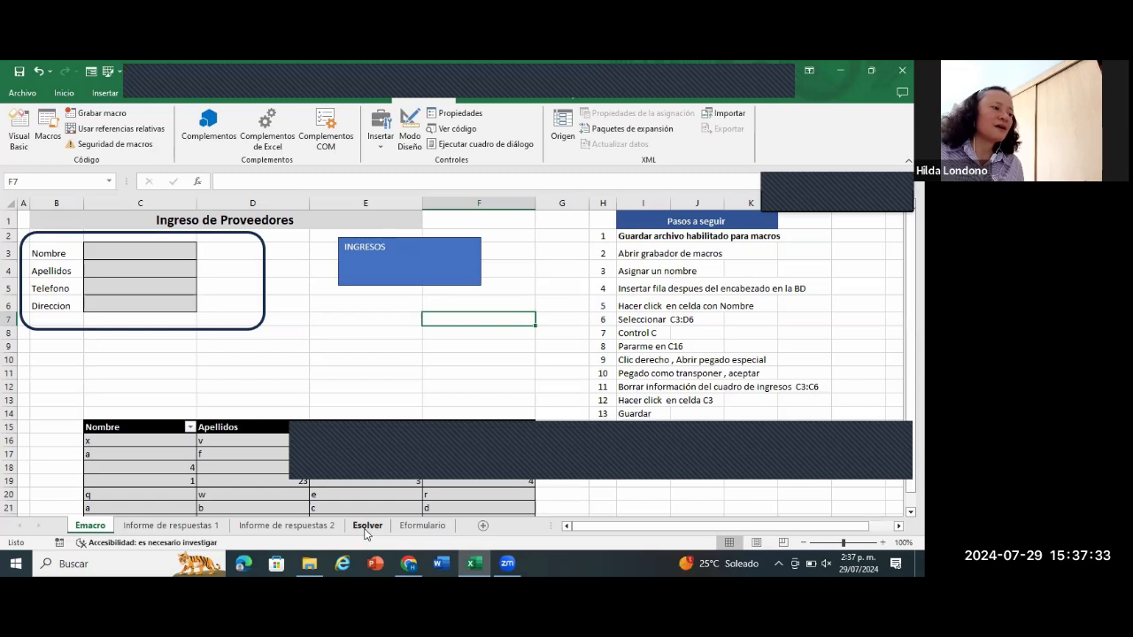
click(365, 527)
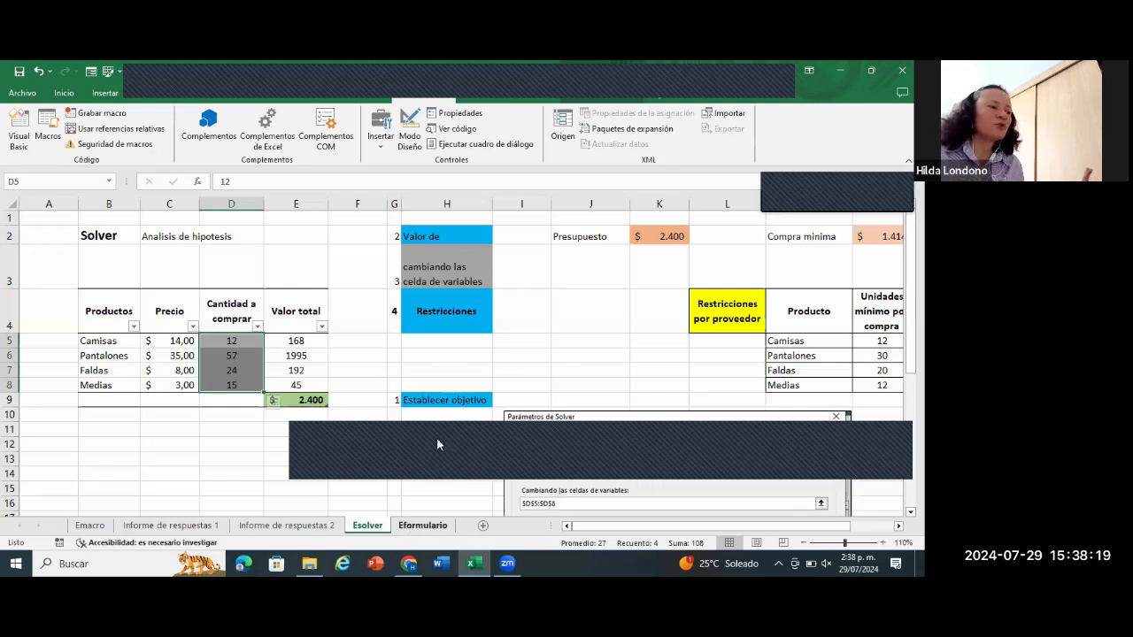
click(412, 526)
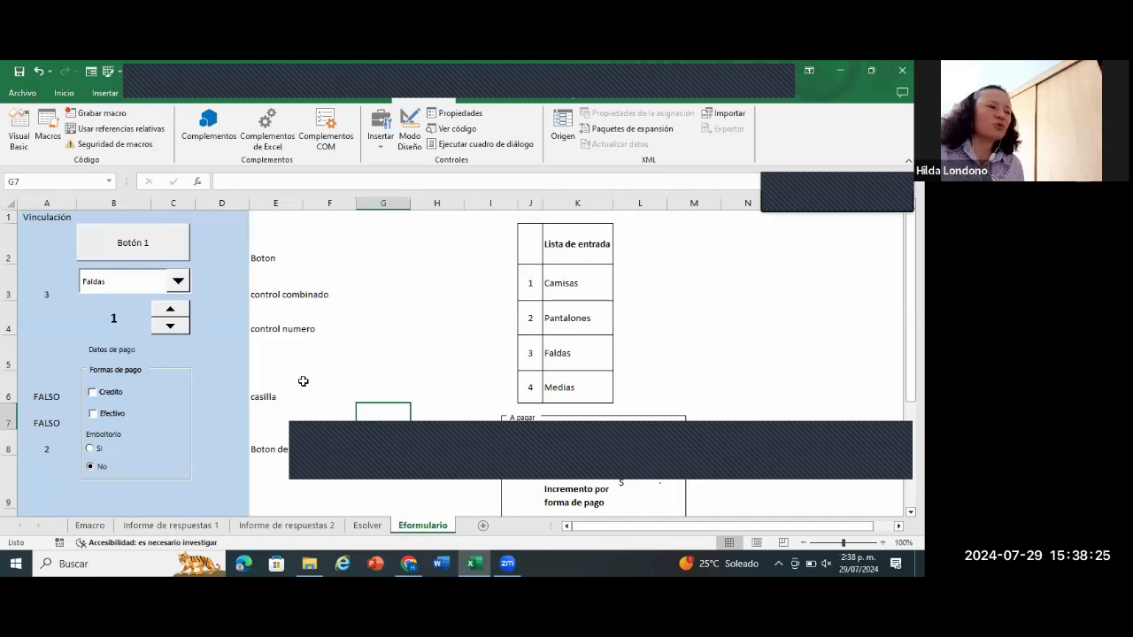
Step: Test the combo box by choosing Camisas and then Faldas again, and show the available form and ActiveX controls
click(178, 281)
click(125, 298)
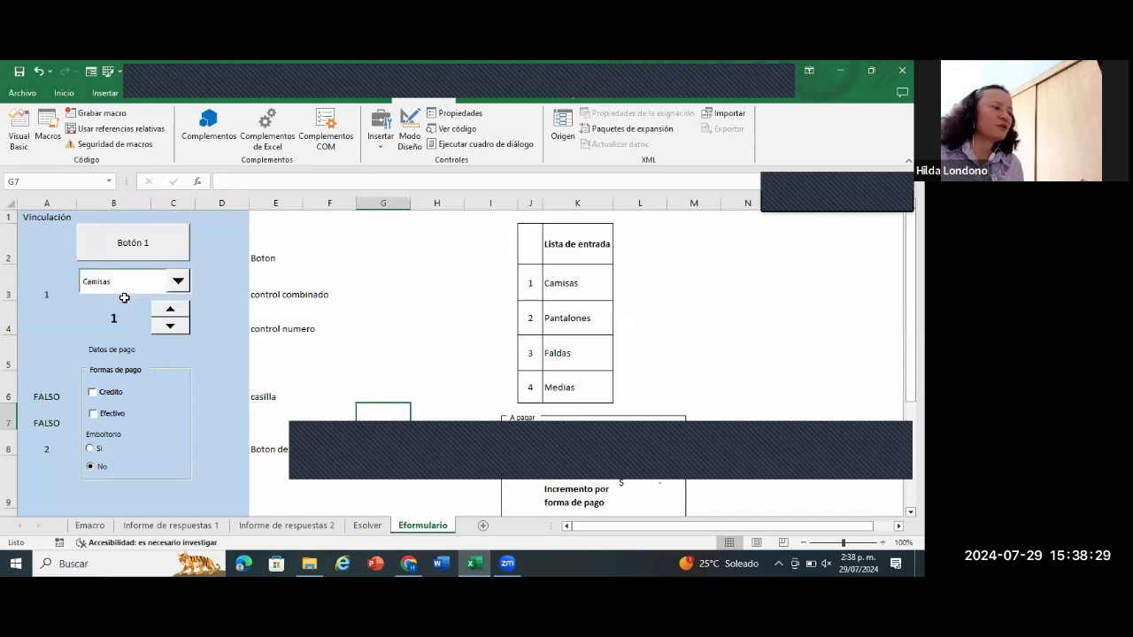
click(178, 283)
click(152, 318)
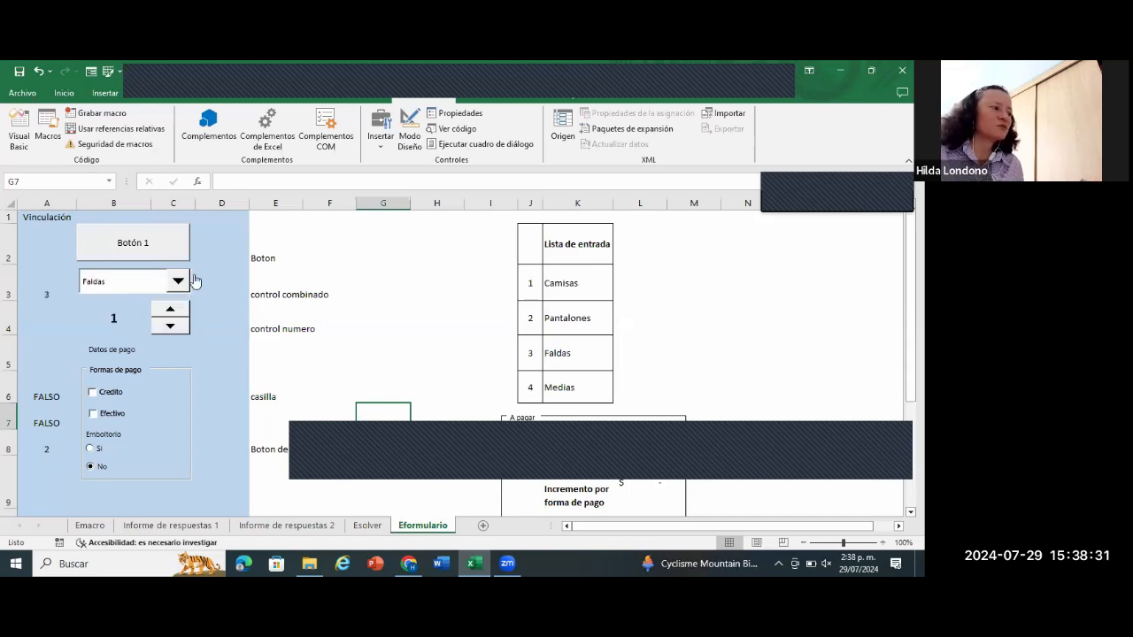
click(382, 147)
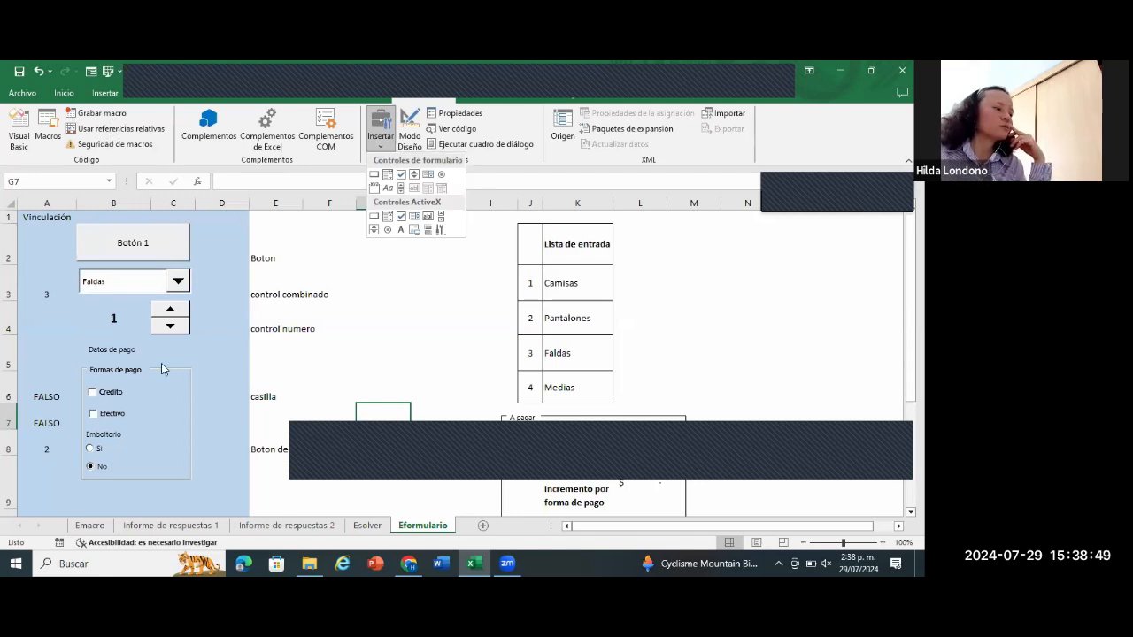
Step: Delete the Informe de respuestas 1 and Informe de respuestas 2 sheets from the workbook
click(100, 527)
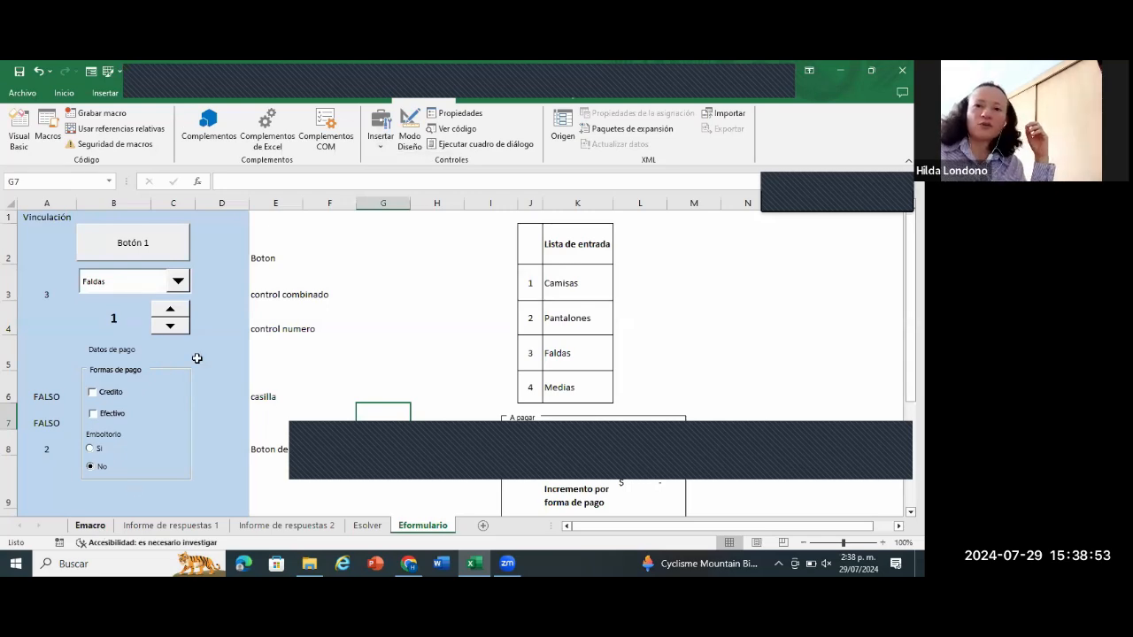
click(195, 531)
click(92, 528)
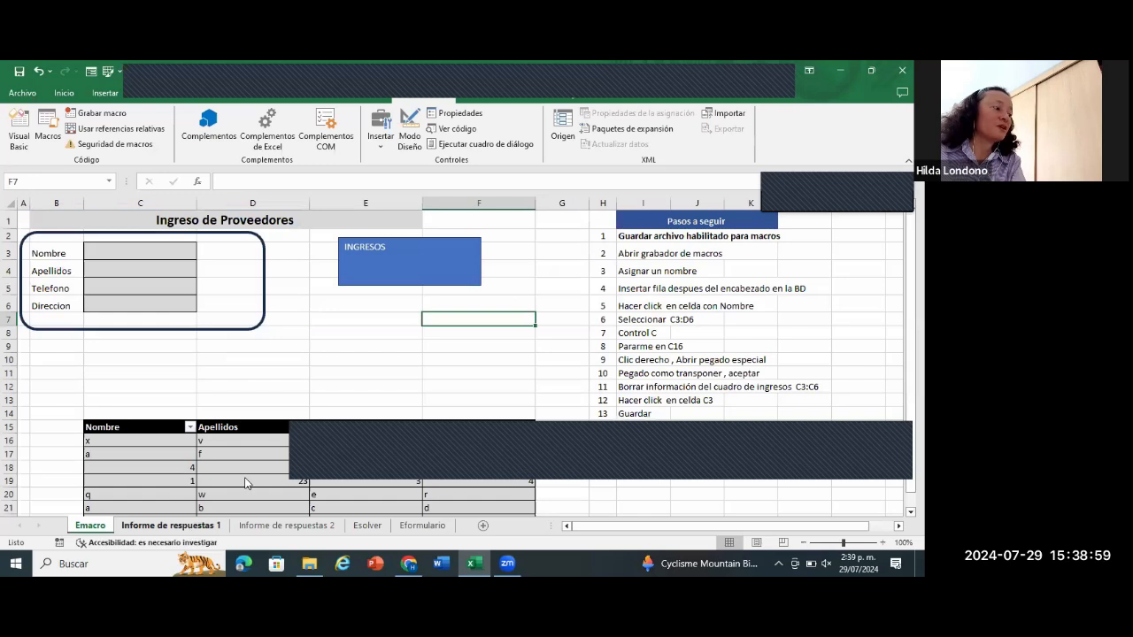
right_click(191, 531)
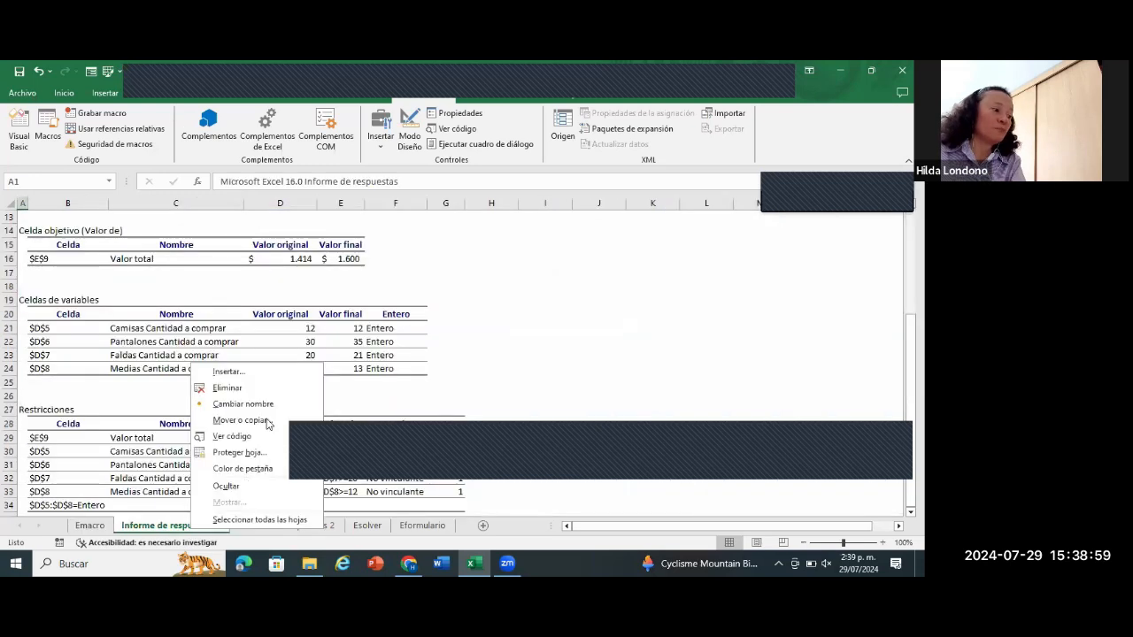
click(256, 389)
click(429, 350)
right_click(223, 525)
click(256, 384)
click(425, 351)
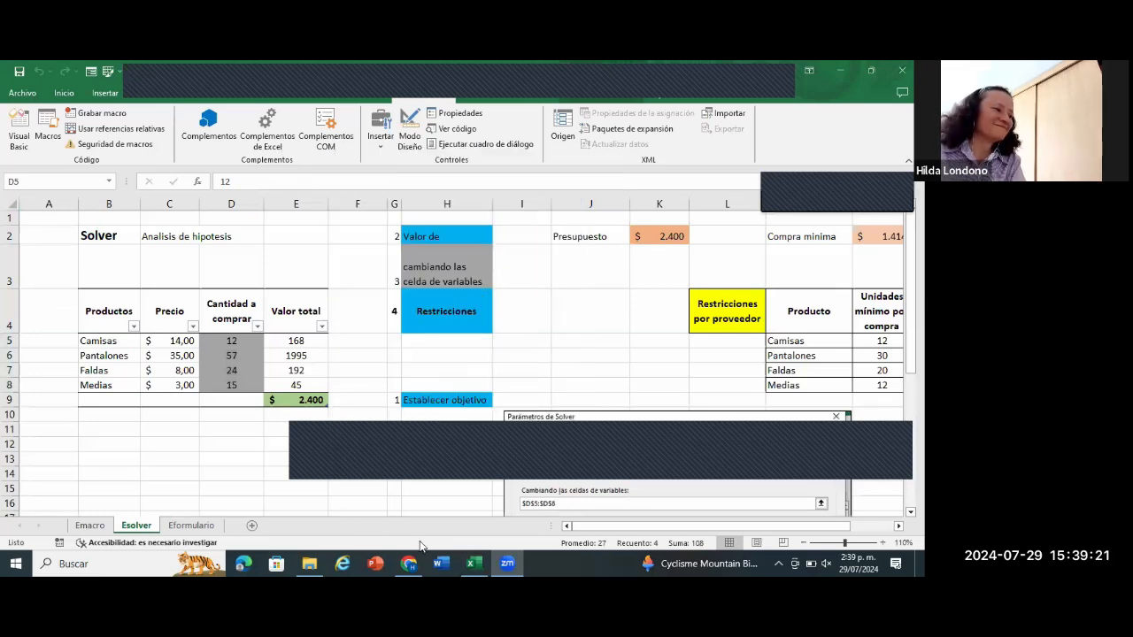
Step: Return to the Excel workbook and display the Emacro sheet with the Ingreso de Proveedores form
click(475, 563)
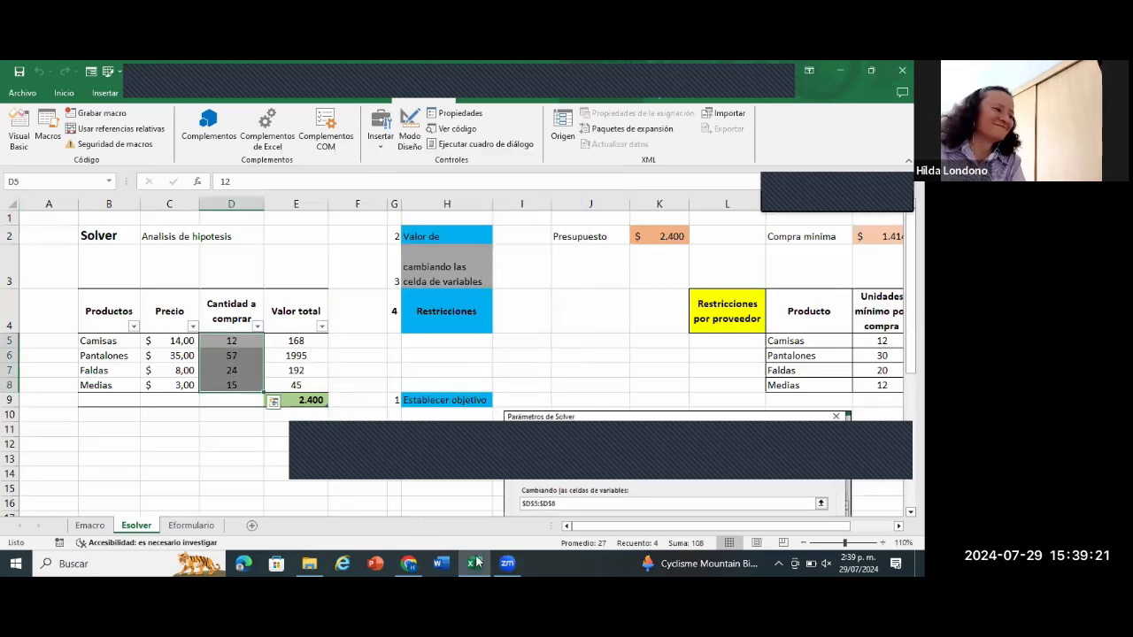
click(374, 492)
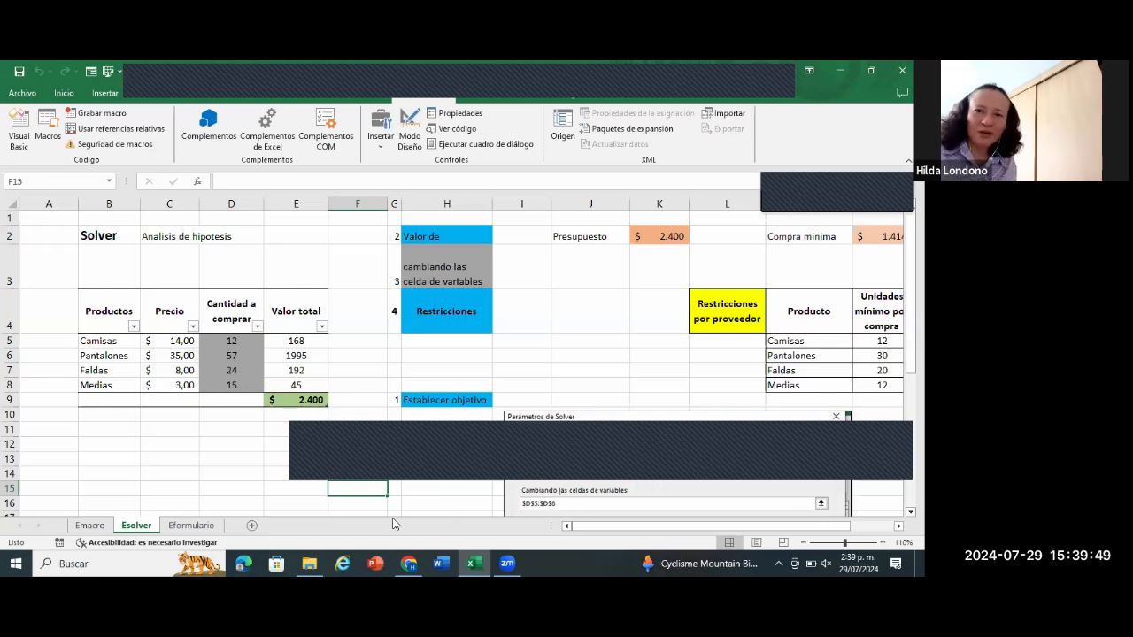
click(90, 525)
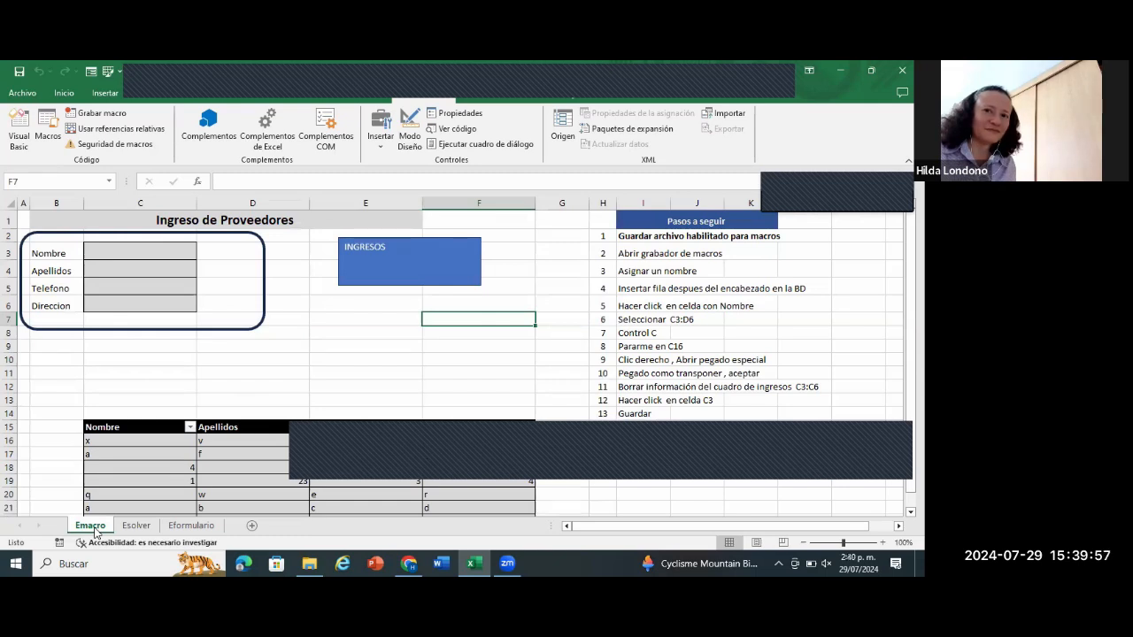
click(529, 440)
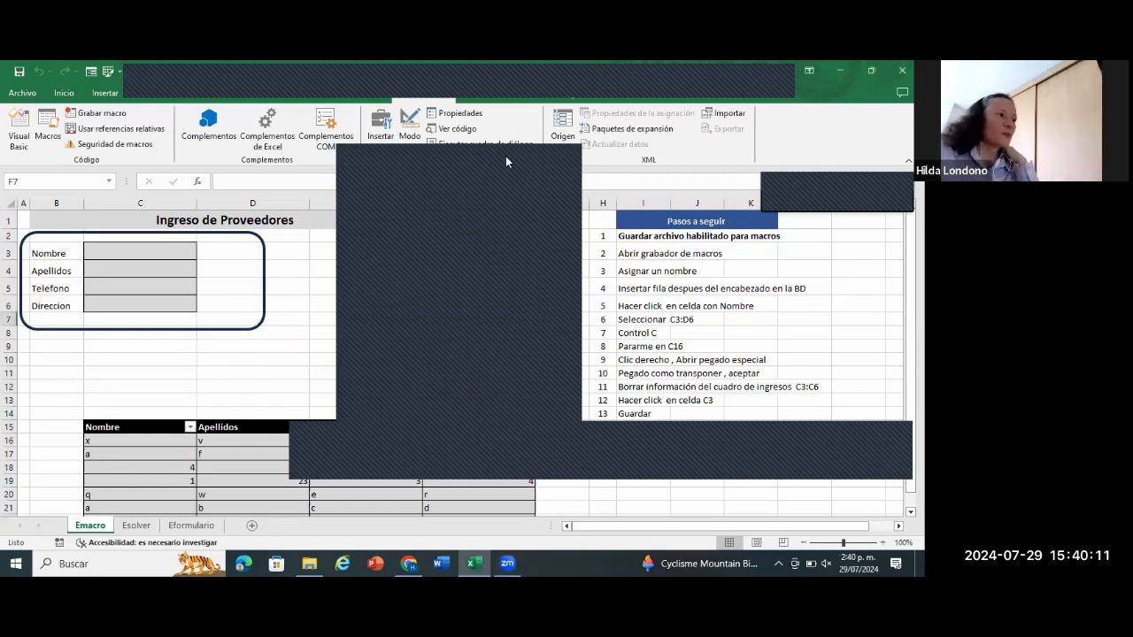
Step: Save the workbook in the Escritorio folder as the macro-enabled file clase 6 ejercicio, replacing the existing file
click(684, 241)
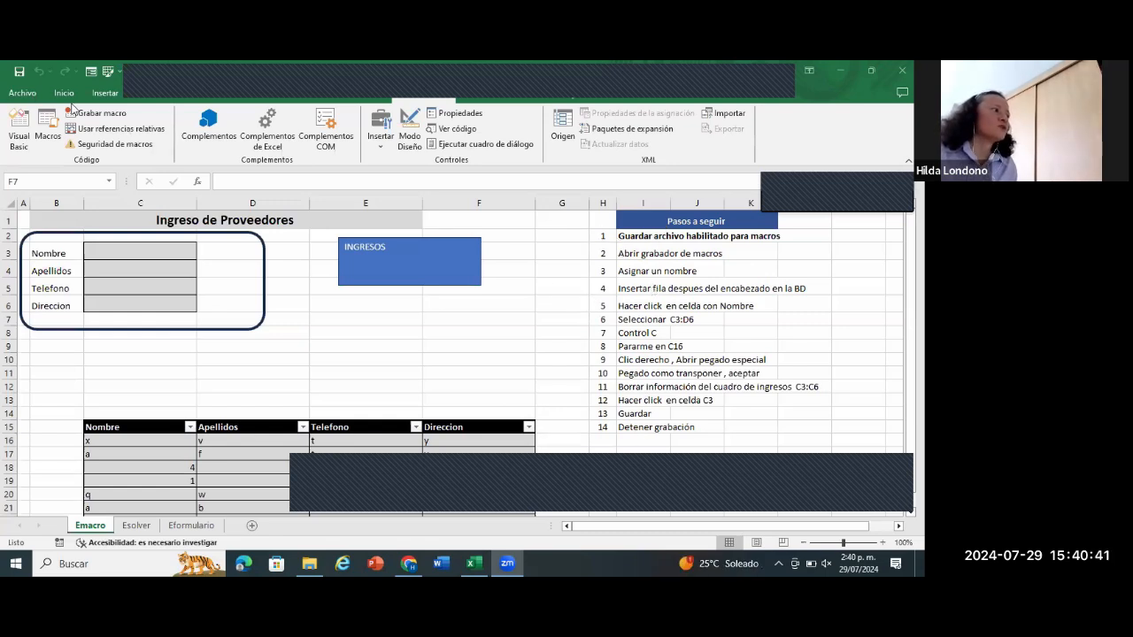
click(27, 99)
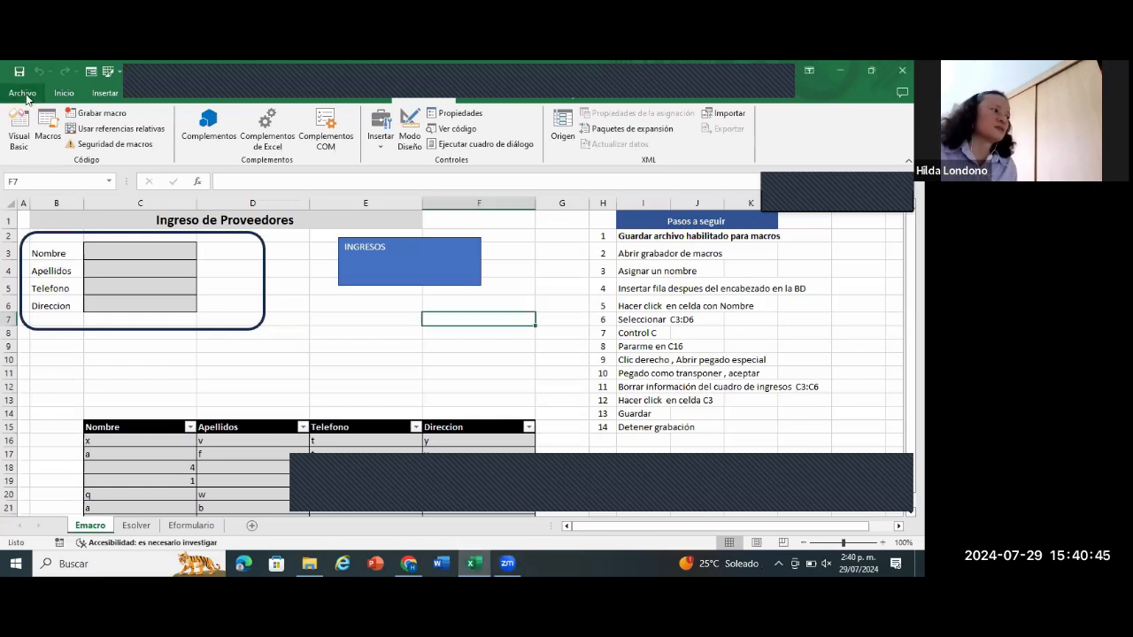
click(23, 93)
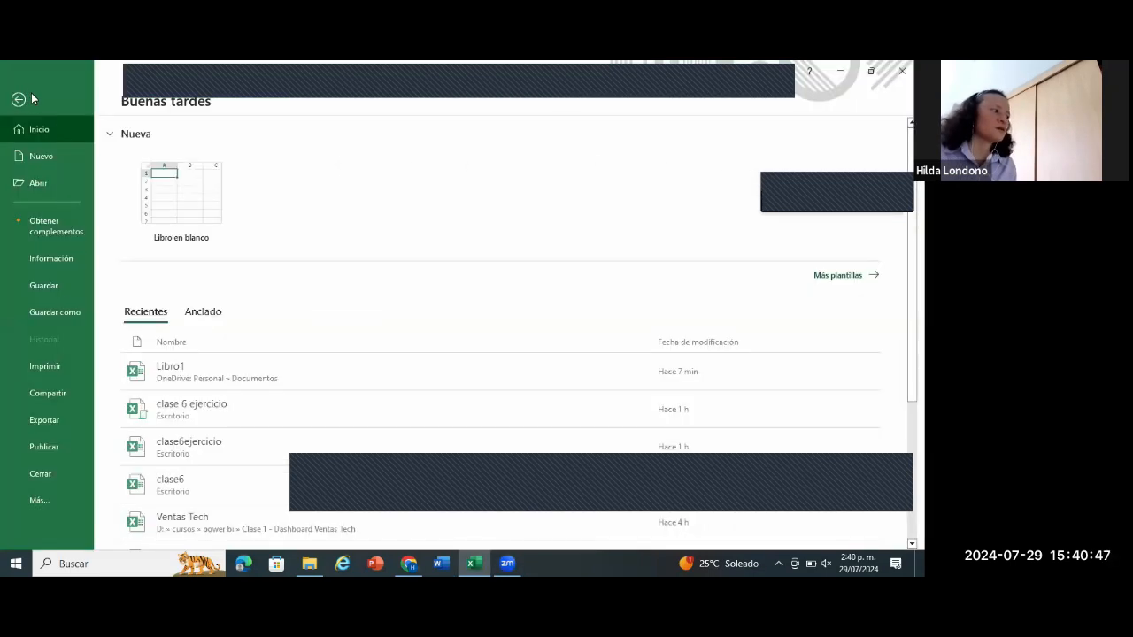
click(69, 310)
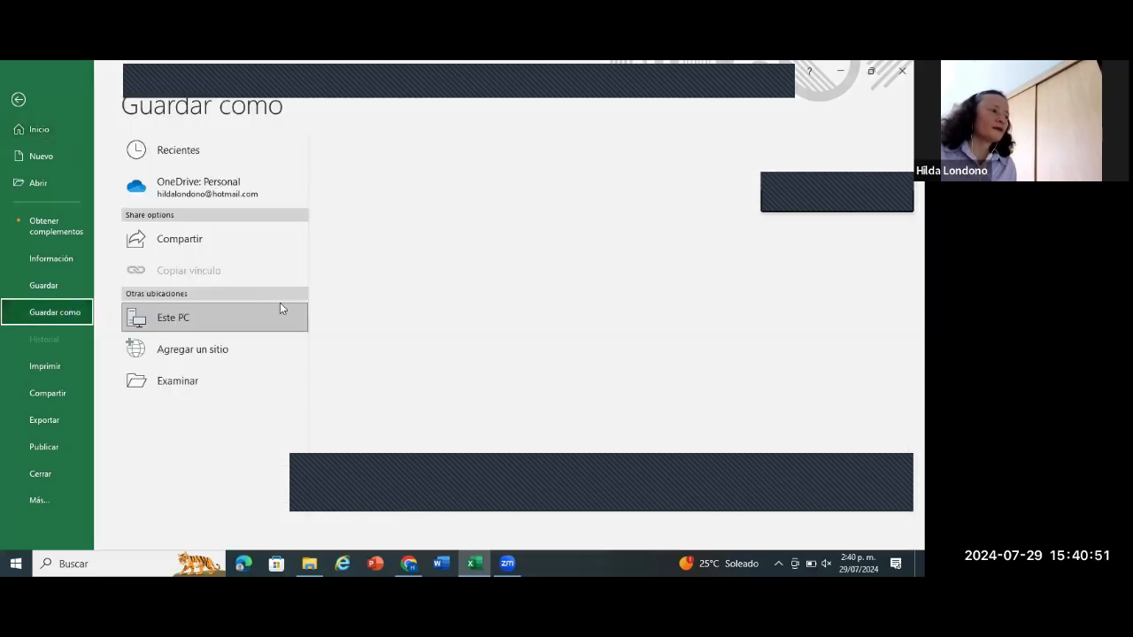
click(401, 223)
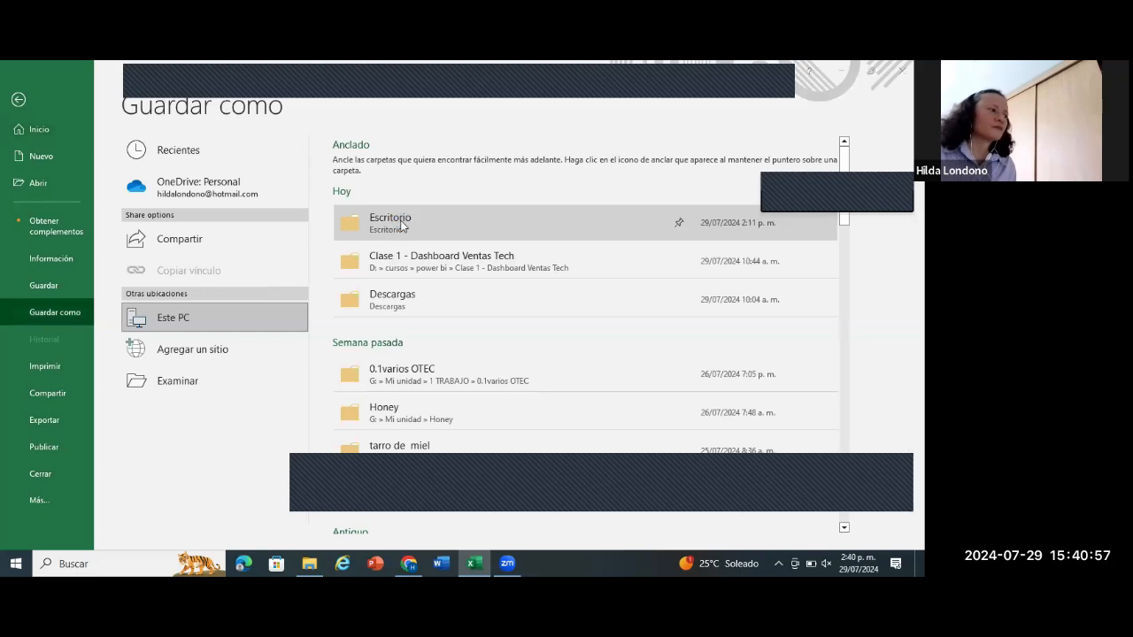
click(158, 312)
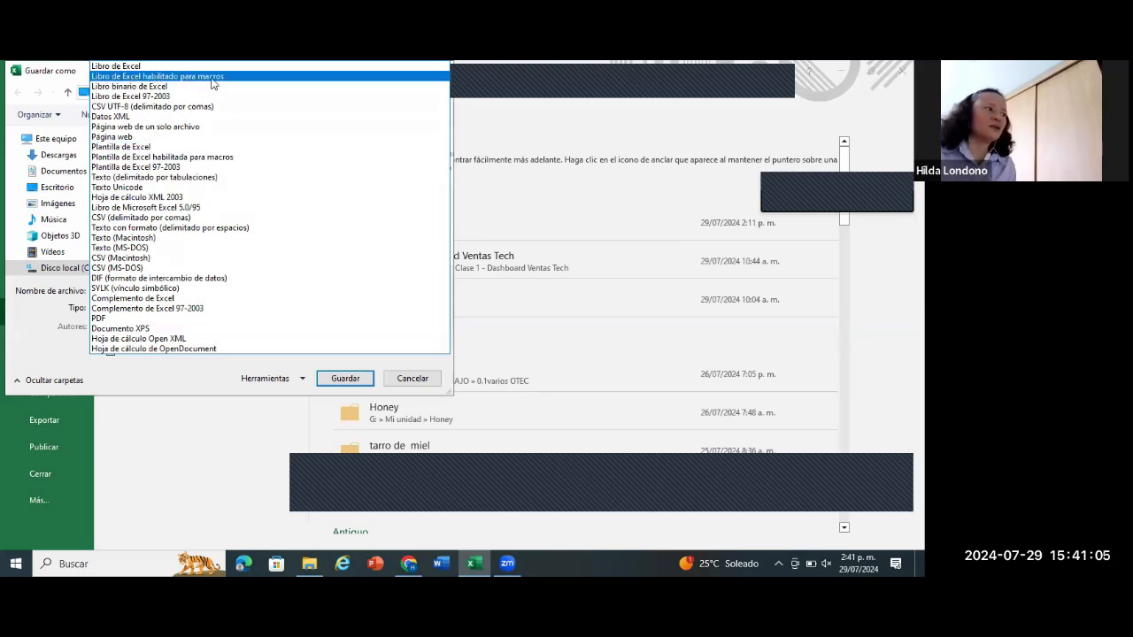
click(360, 381)
click(360, 381)
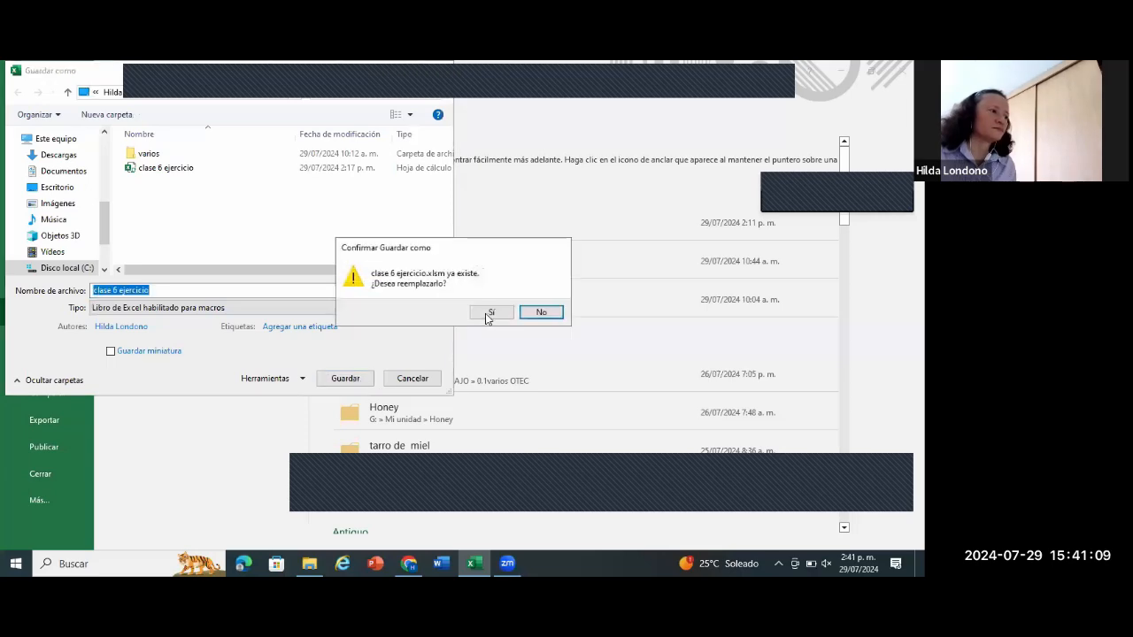
click(486, 314)
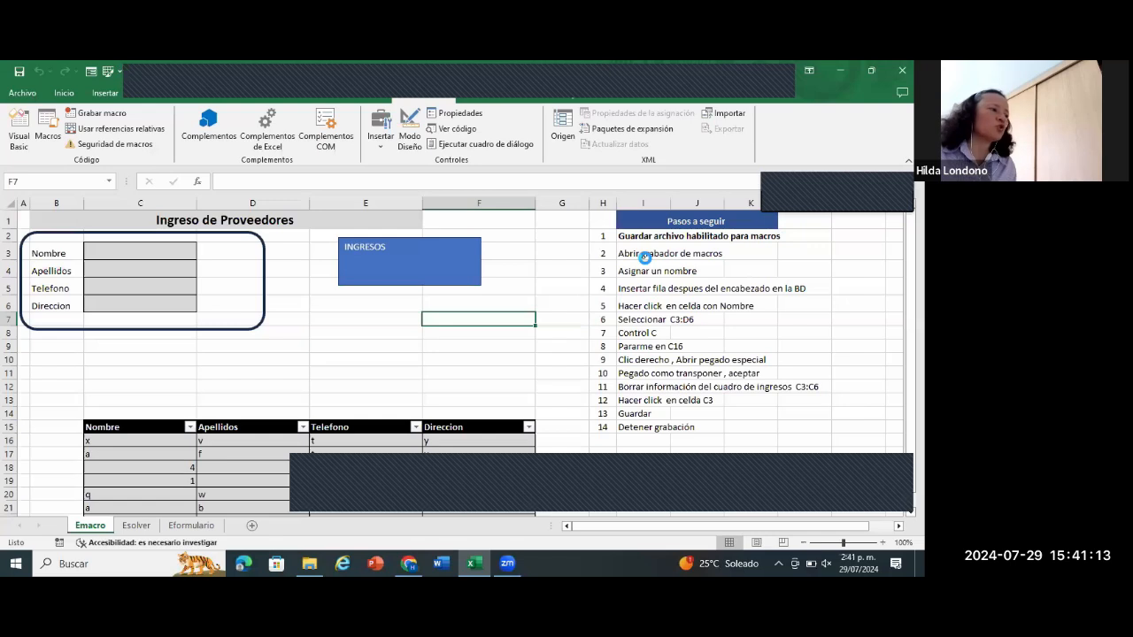
Step: Start recording a macro named ingresos2, stored in this workbook (Este libro)
click(83, 117)
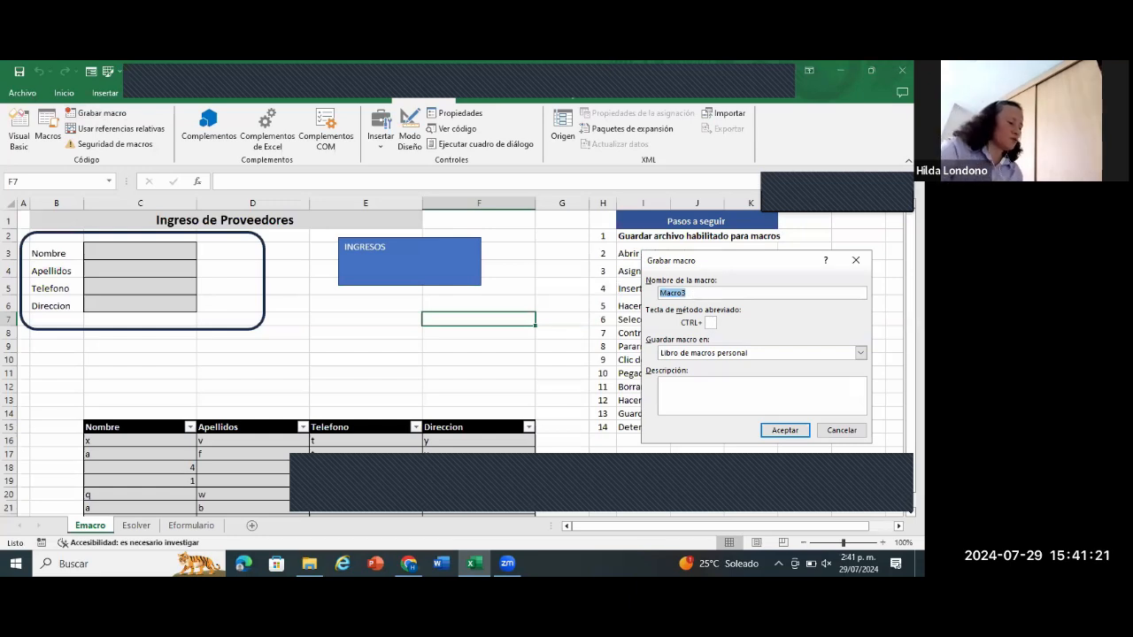
text(ingresos)
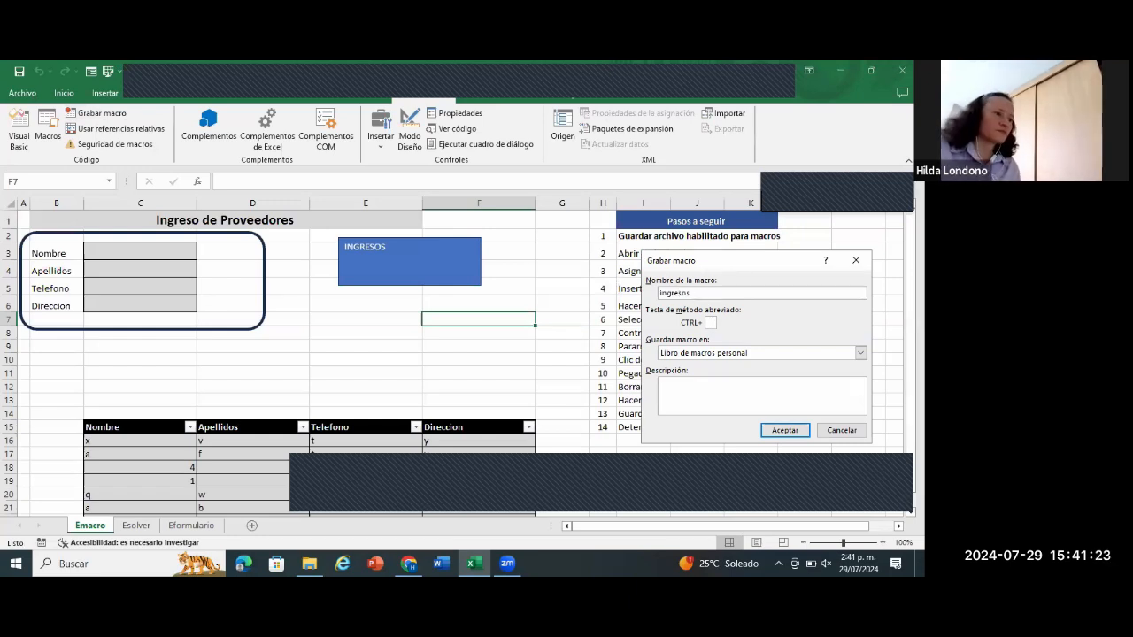
text(2)
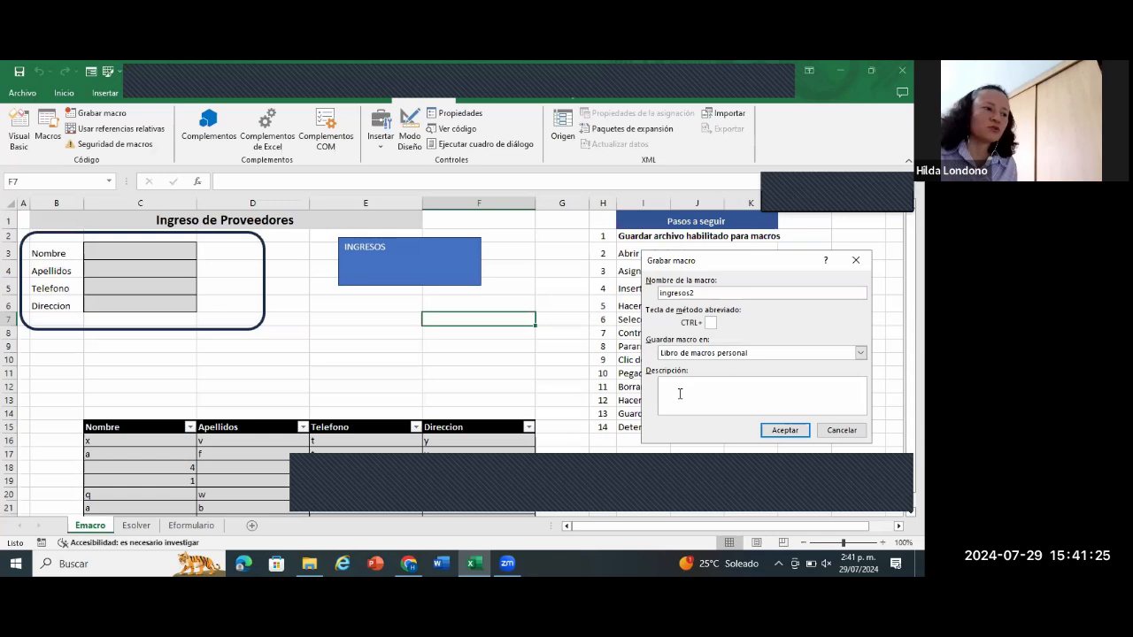
click(860, 353)
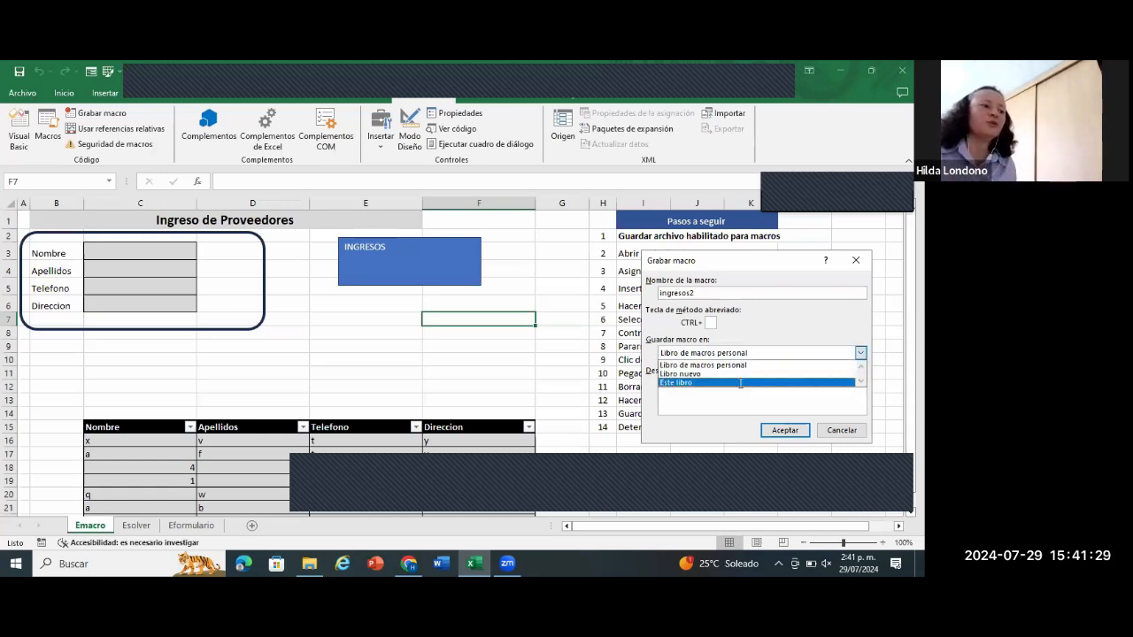
click(740, 383)
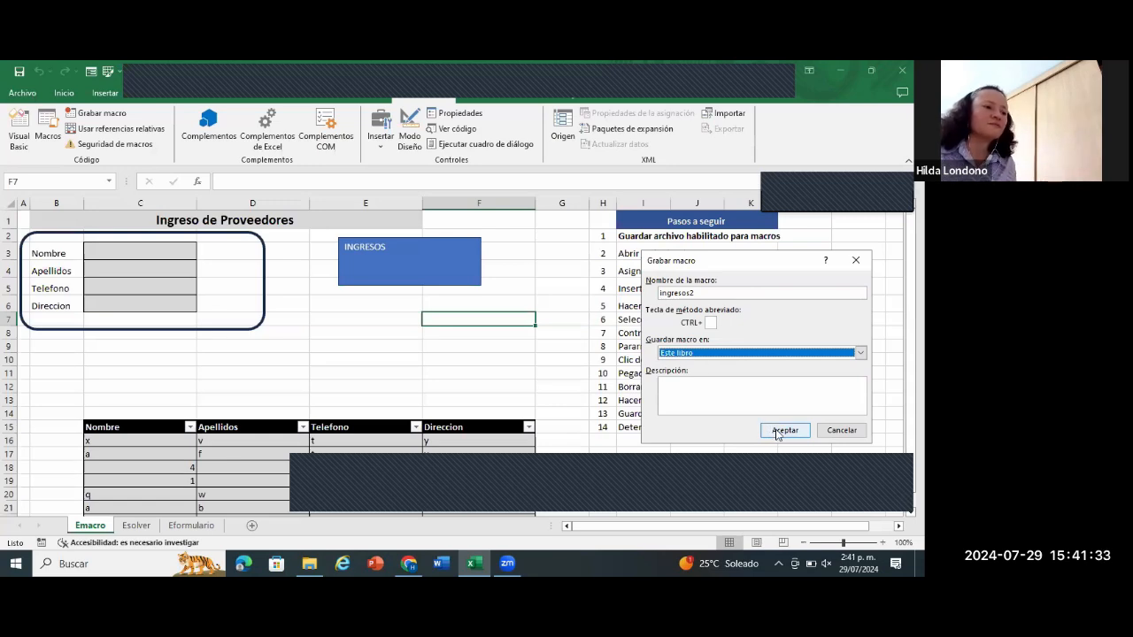
click(779, 431)
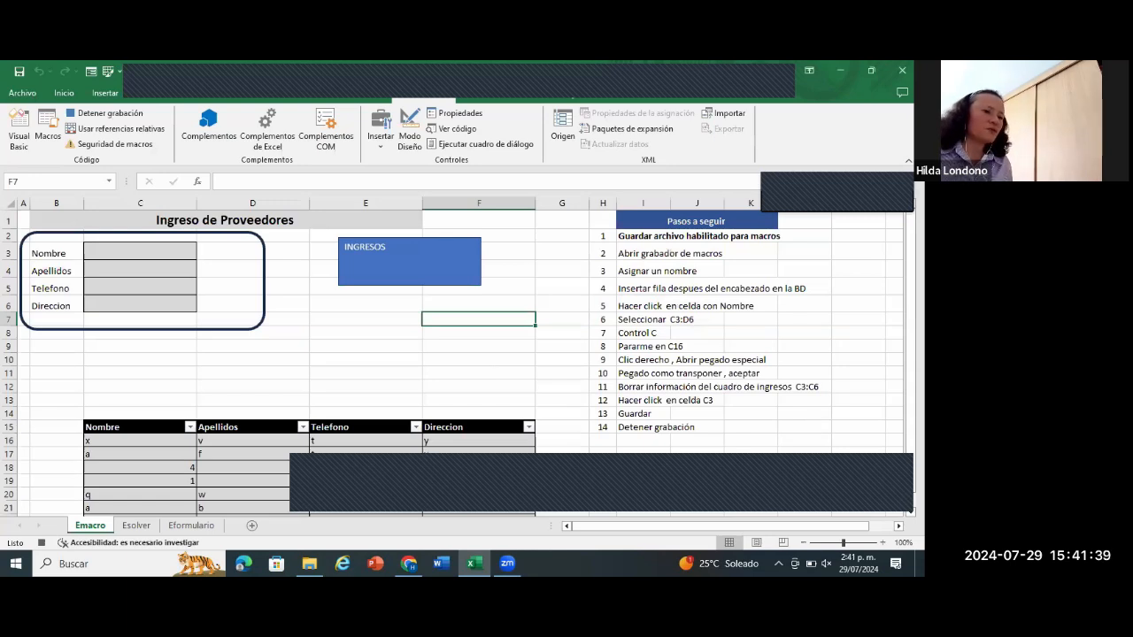
Step: Insert a blank row at row 16, directly below the supplier table's header
click(9, 440)
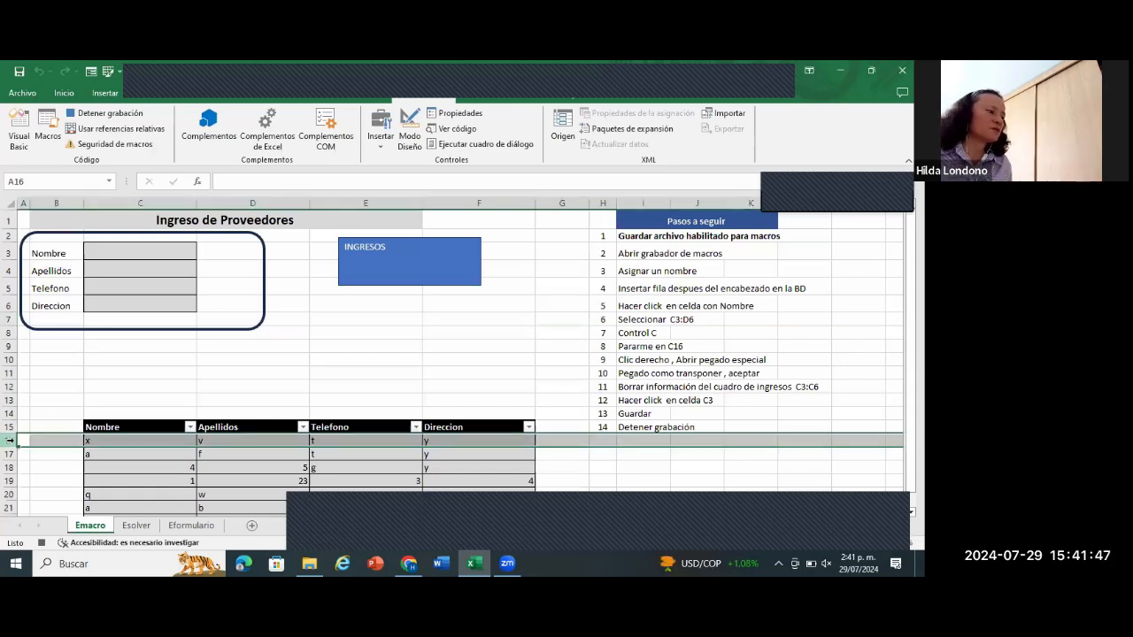
right_click(8, 441)
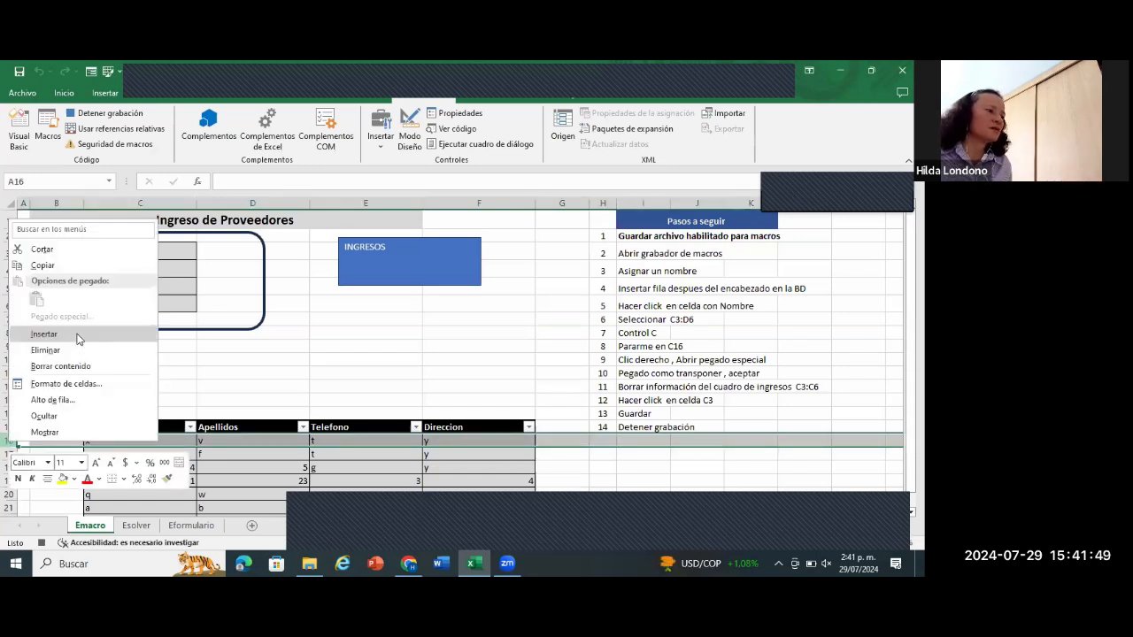
click(77, 336)
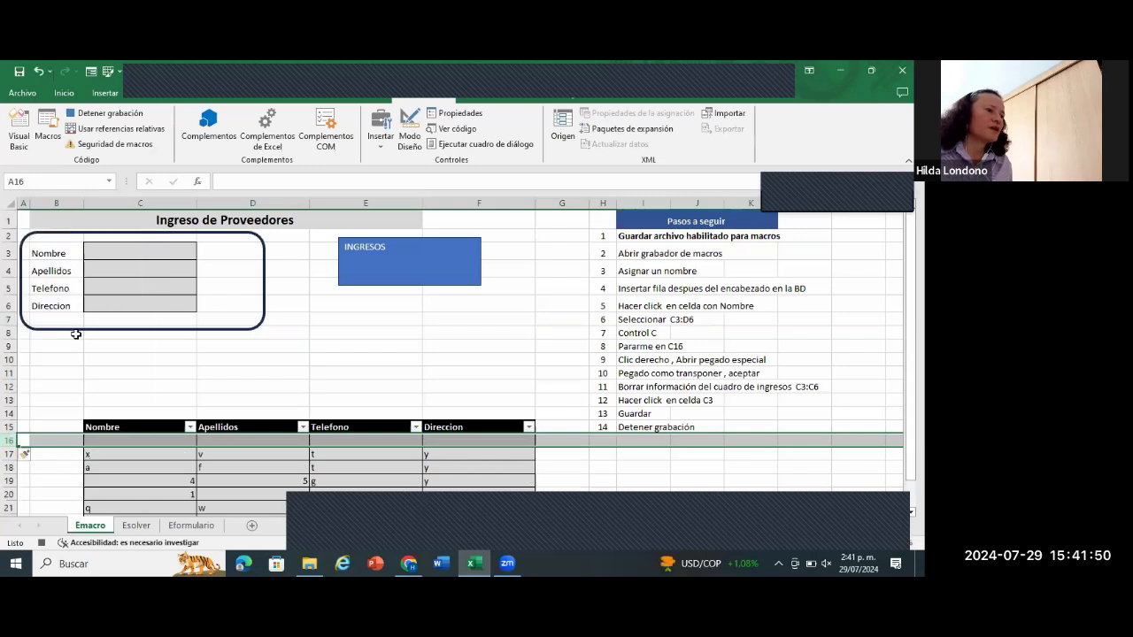
Step: Copy the form cells C3:C6 and paste them transposed into the table row starting at C16
click(56, 254)
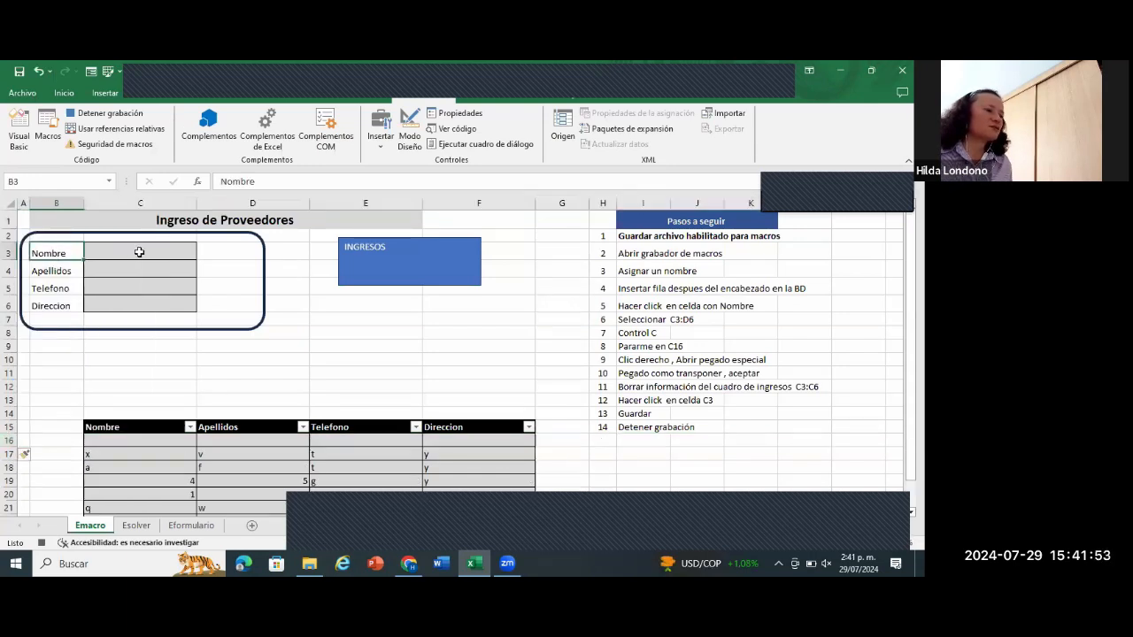
drag(139, 252, 139, 299)
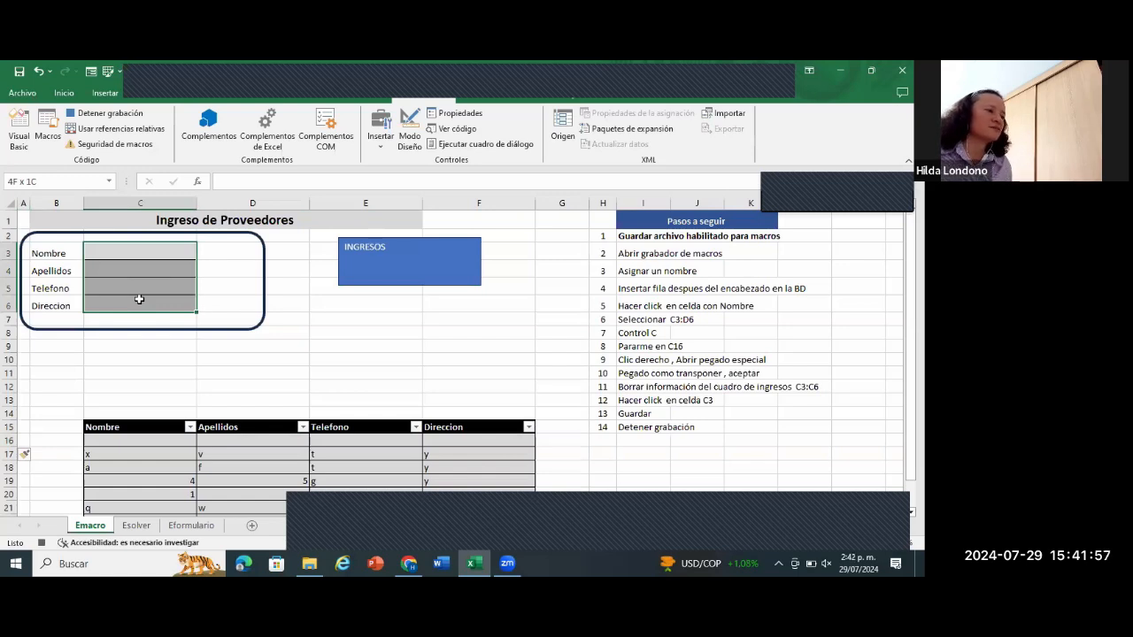
drag(139, 299, 139, 299)
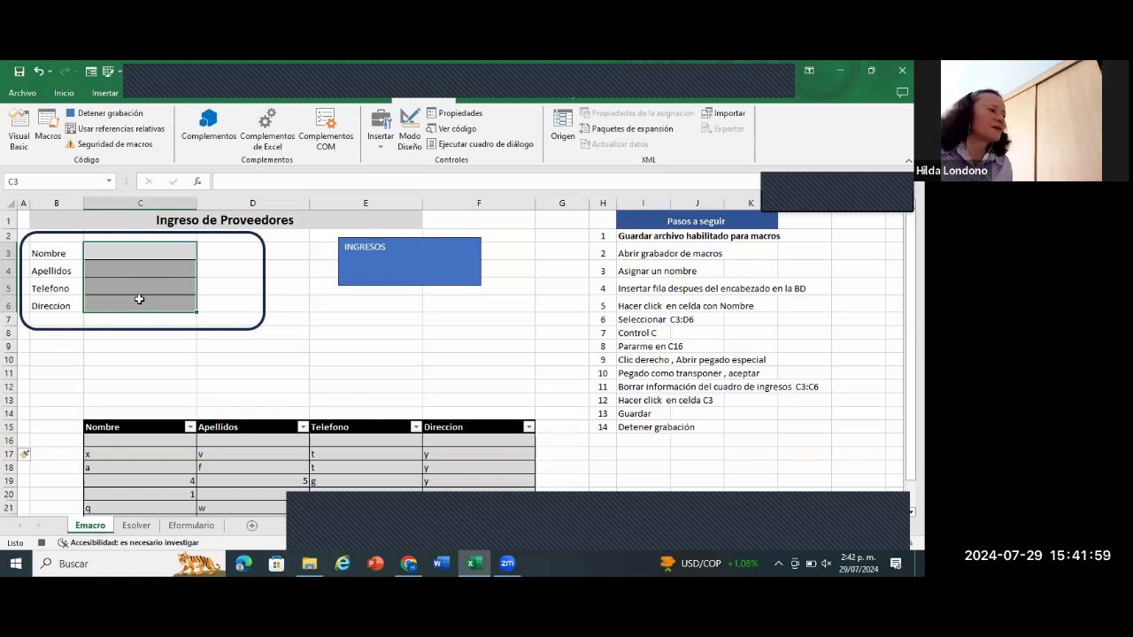
key(ctrl+c)
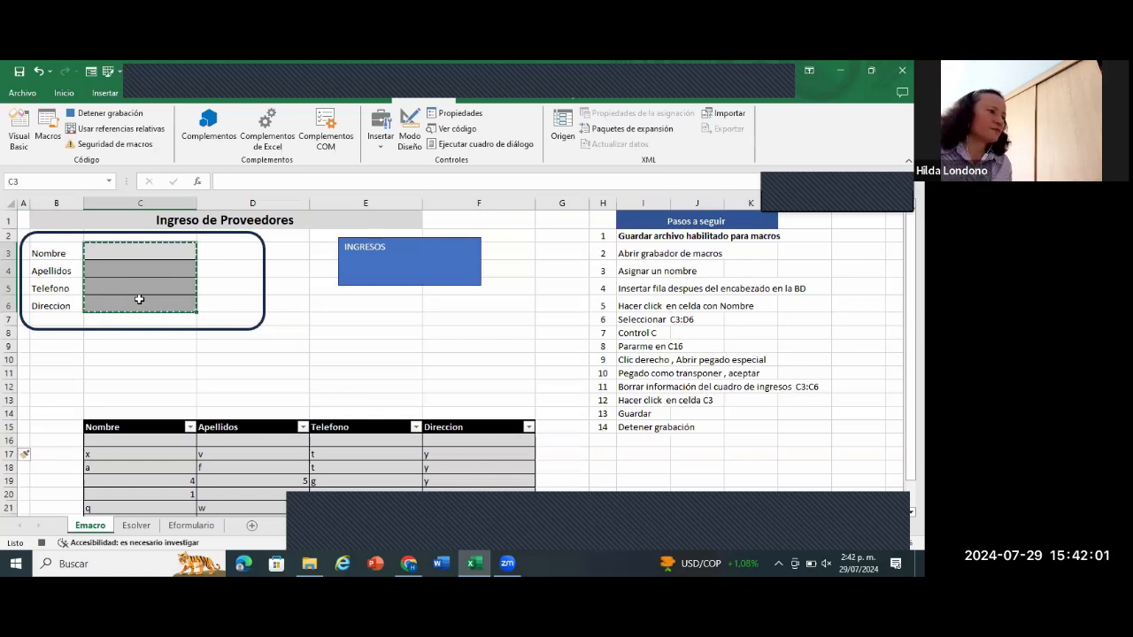
click(119, 440)
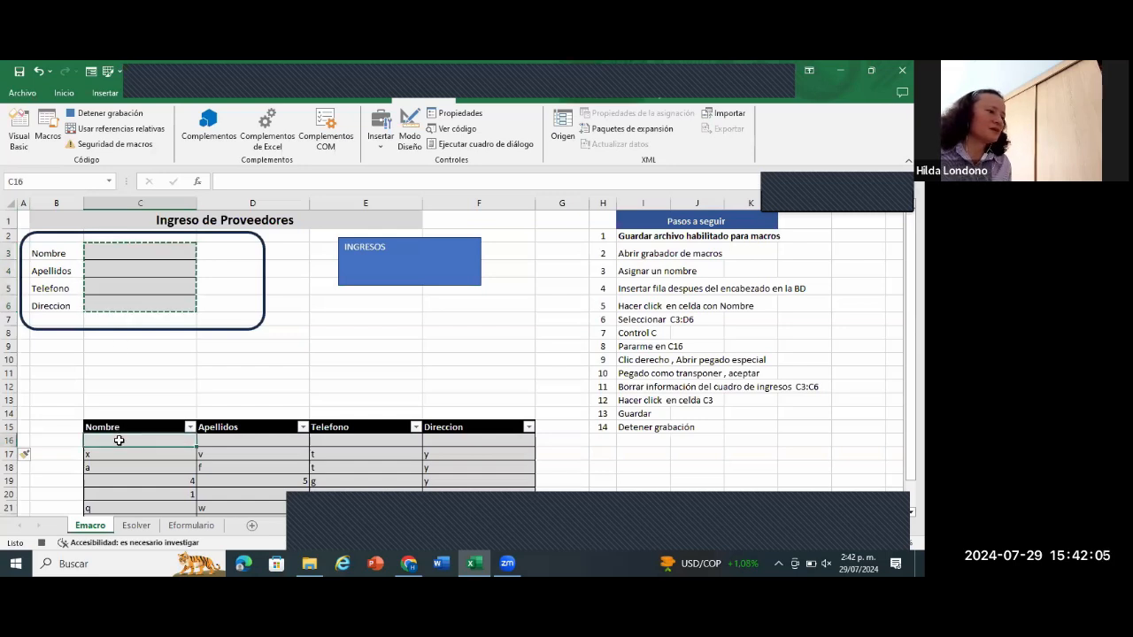
right_click(119, 440)
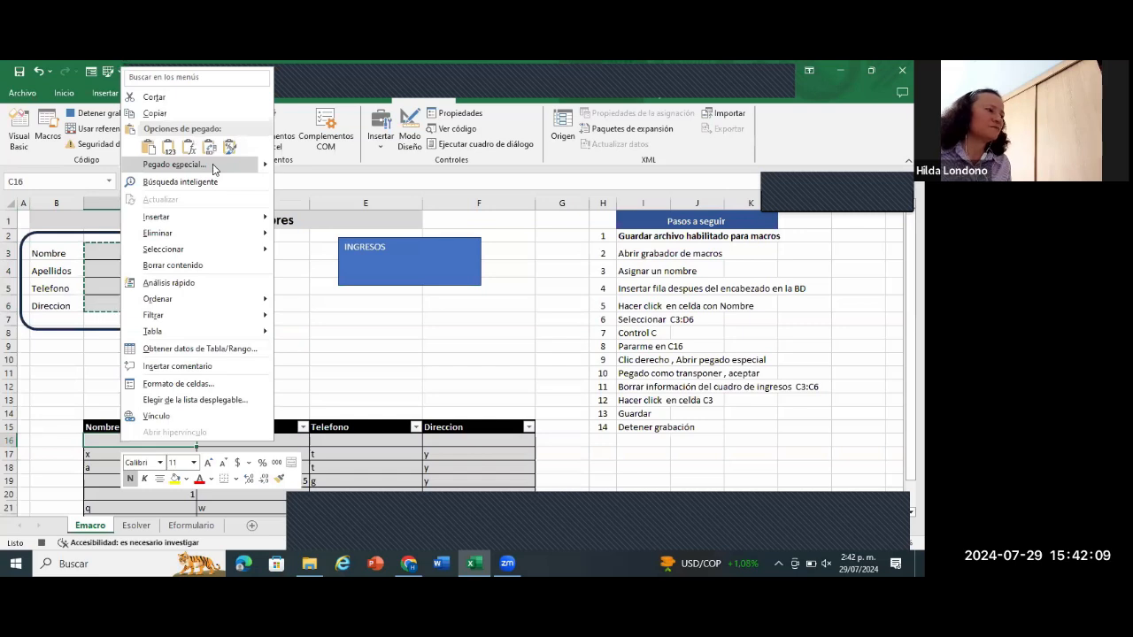
click(213, 163)
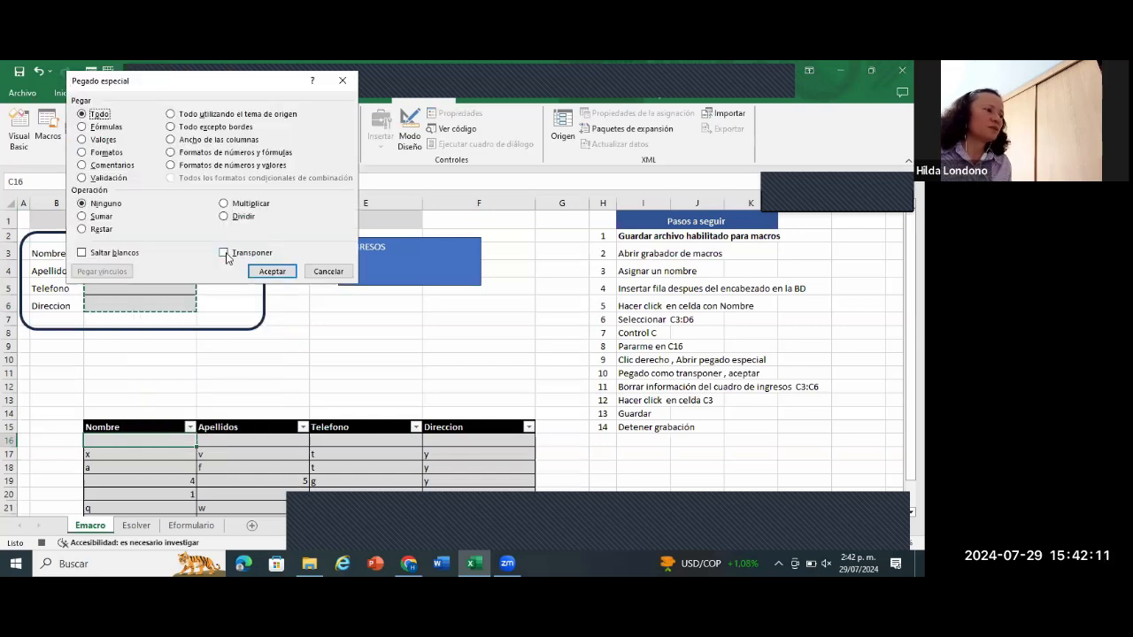
click(225, 254)
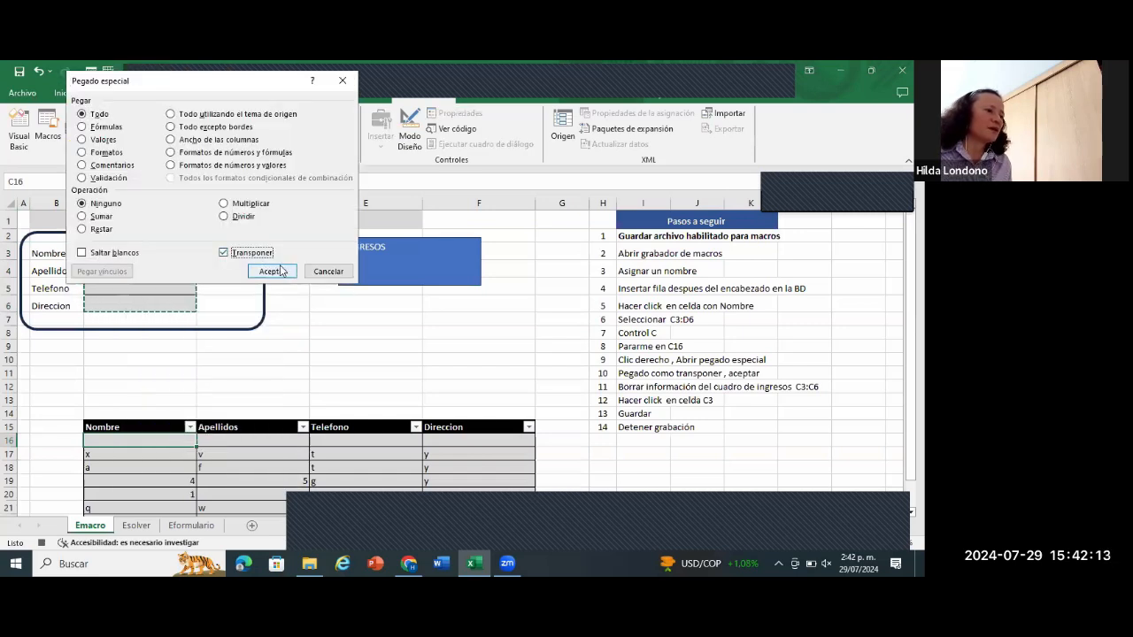
click(292, 274)
Step: Clear the contents of the form cells C3:C6 and select cell C3
drag(180, 255, 181, 304)
key(Delete)
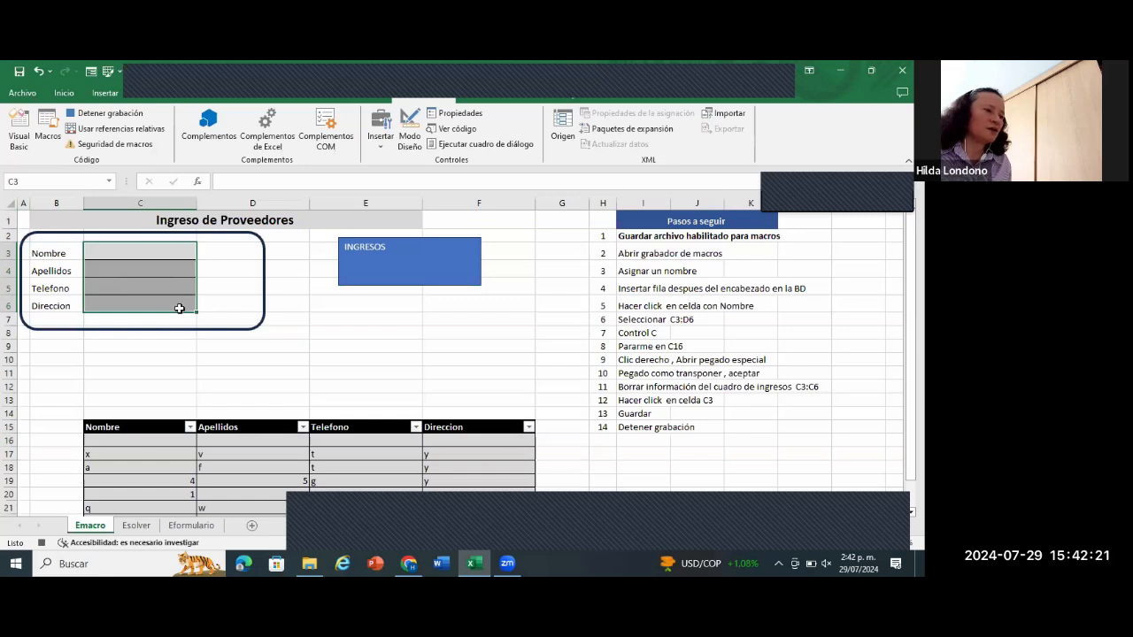
click(154, 252)
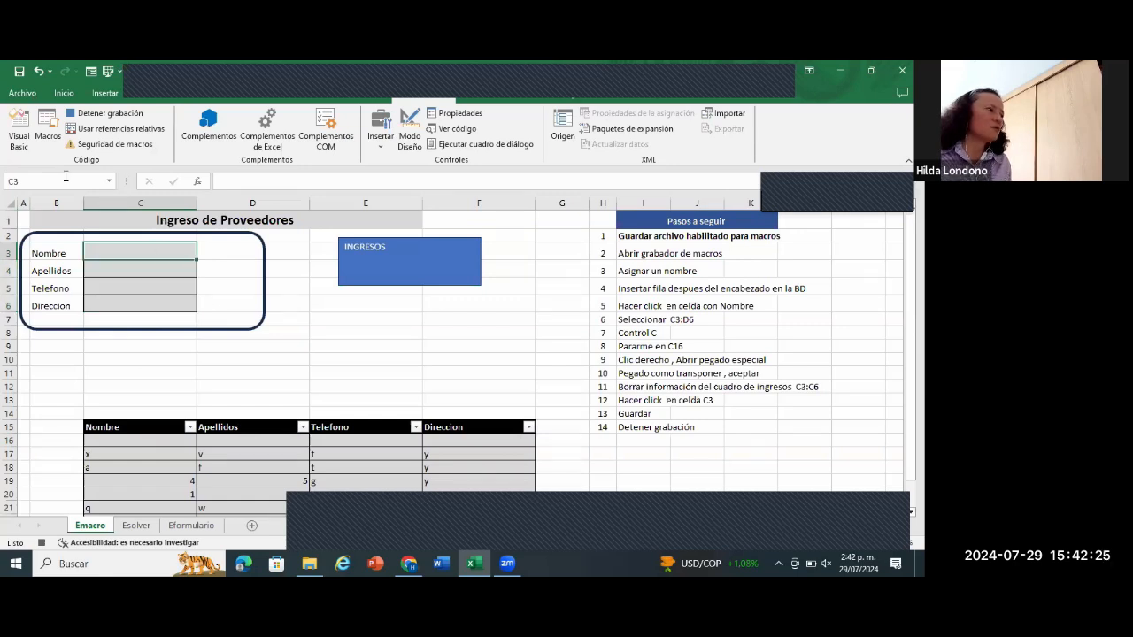
Step: Save the workbook and stop the macro recording
click(19, 71)
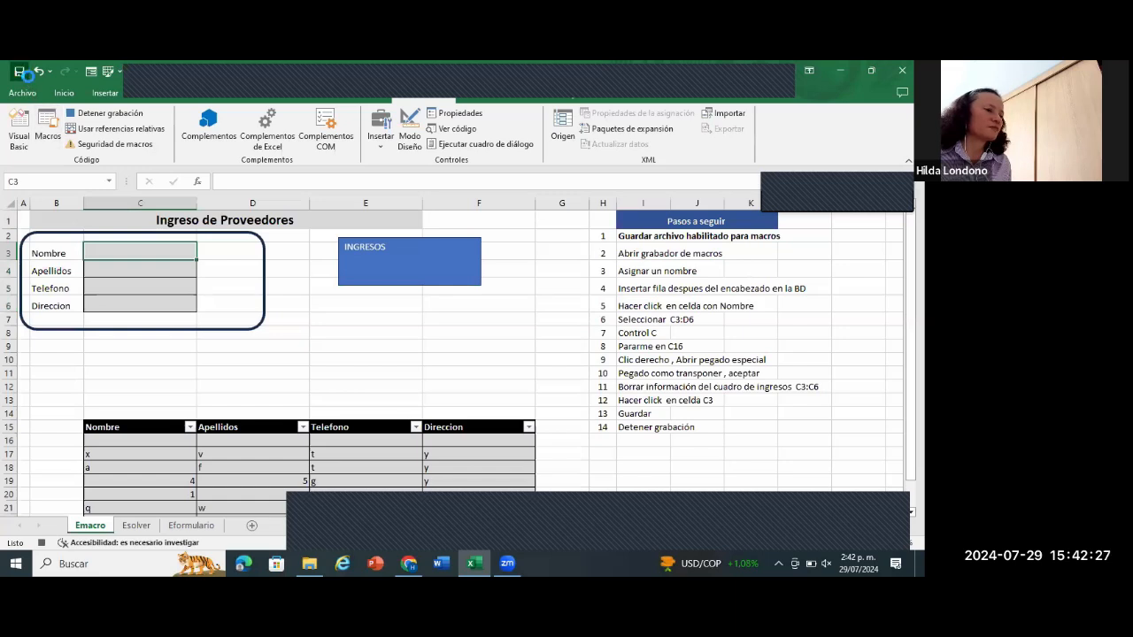
click(118, 118)
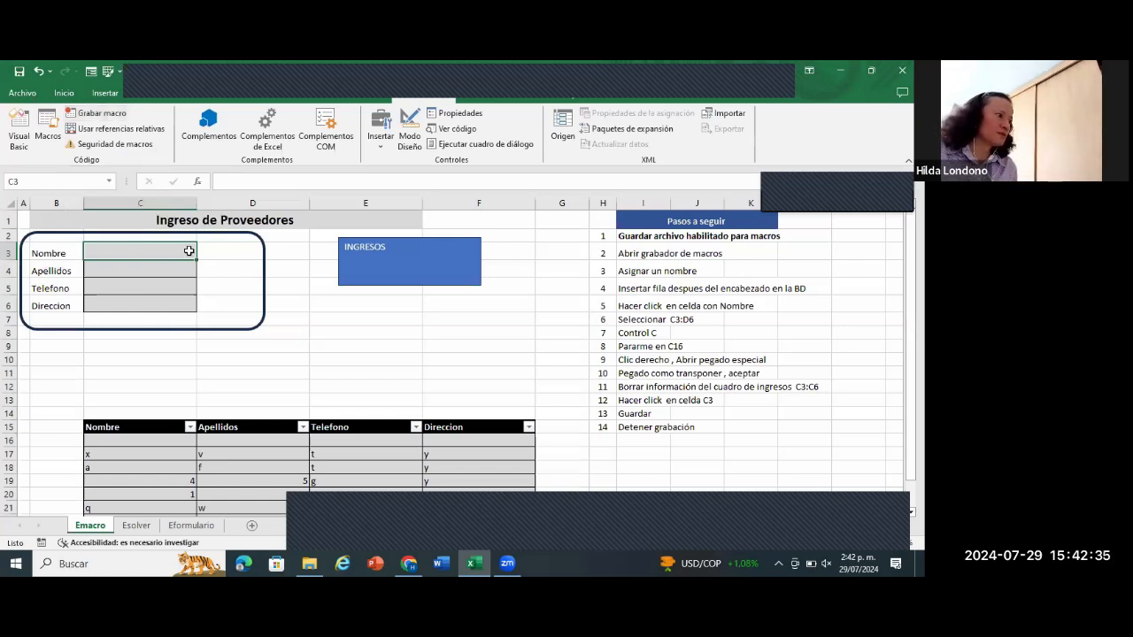
Step: Fill in the supplier form with g for Nombre, h for Apellidos, j for Telefono and k for Direccion
text(g)
key(Return)
text(h)
key(Return)
text(j)
key(Return)
text(k)
key(Return)
Step: Run the ingresos2 macro to transfer the form entry into the supplier table
click(154, 253)
click(57, 144)
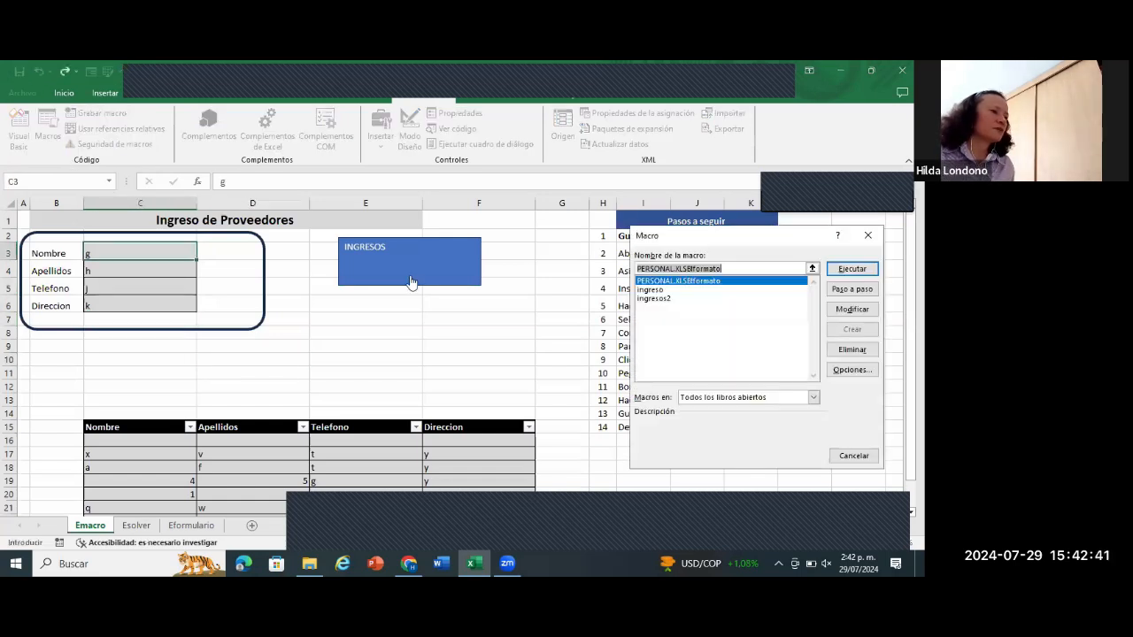
click(666, 299)
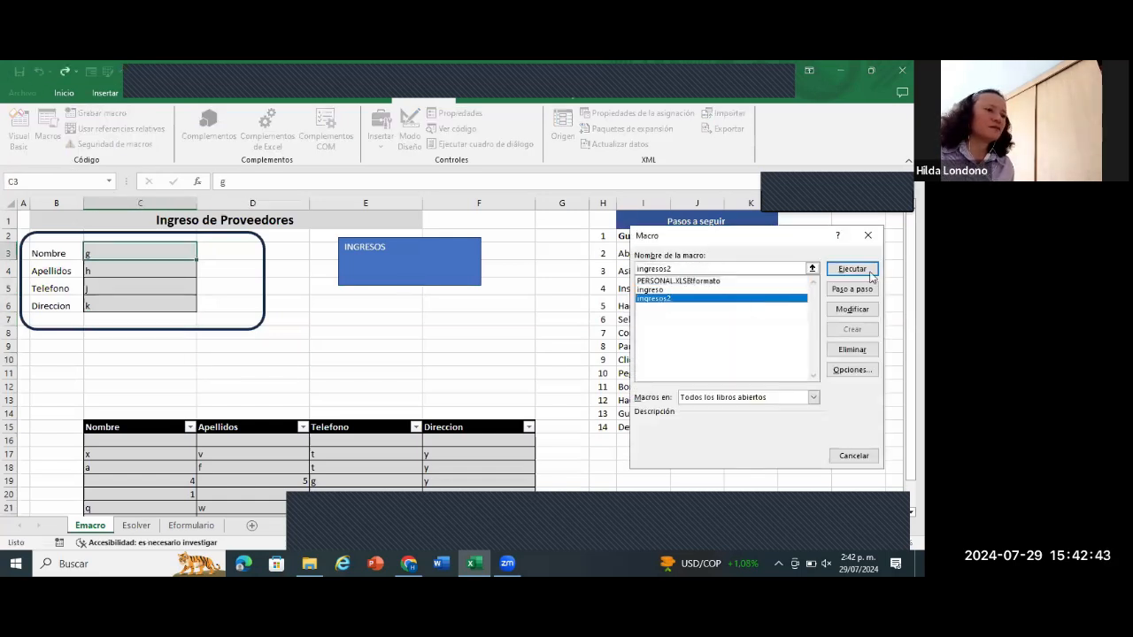
click(852, 269)
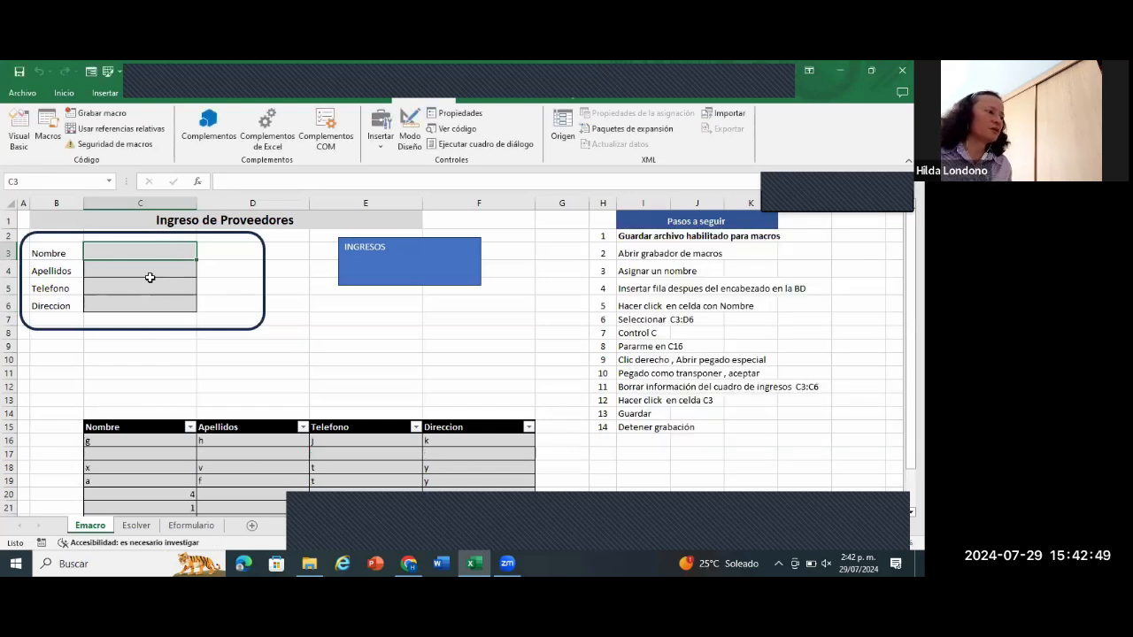
Step: Fill in the supplier form with qwe for Nombre, sdf for Apellidos, ser for Telefono and qwe for Direccion
text(qw)
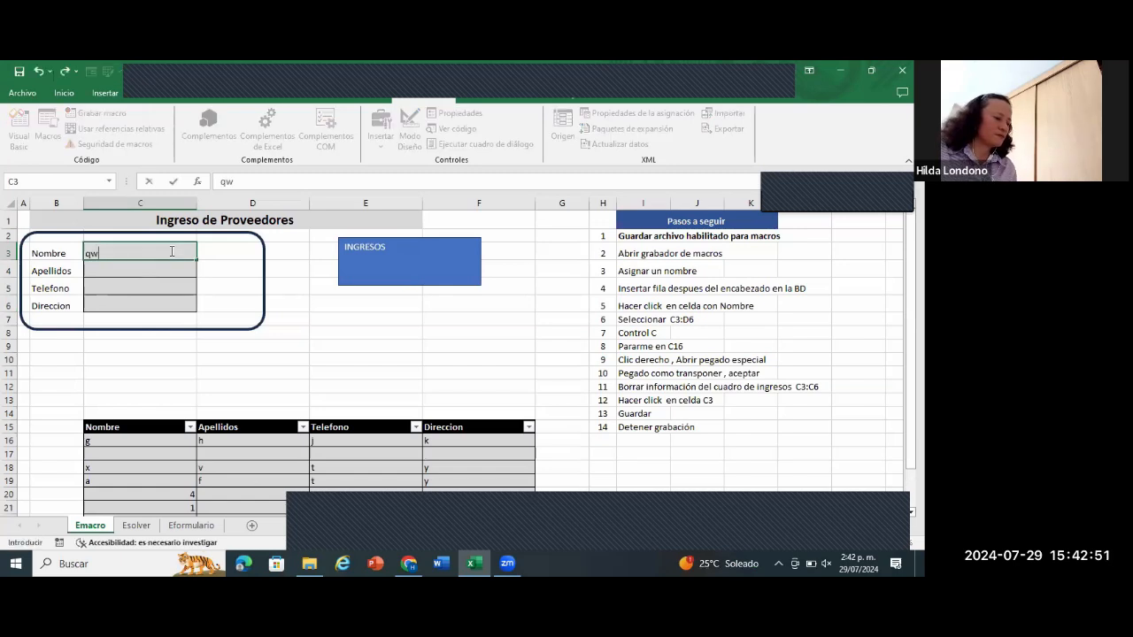
text(e)
key(Return)
text(sdf)
key(Return)
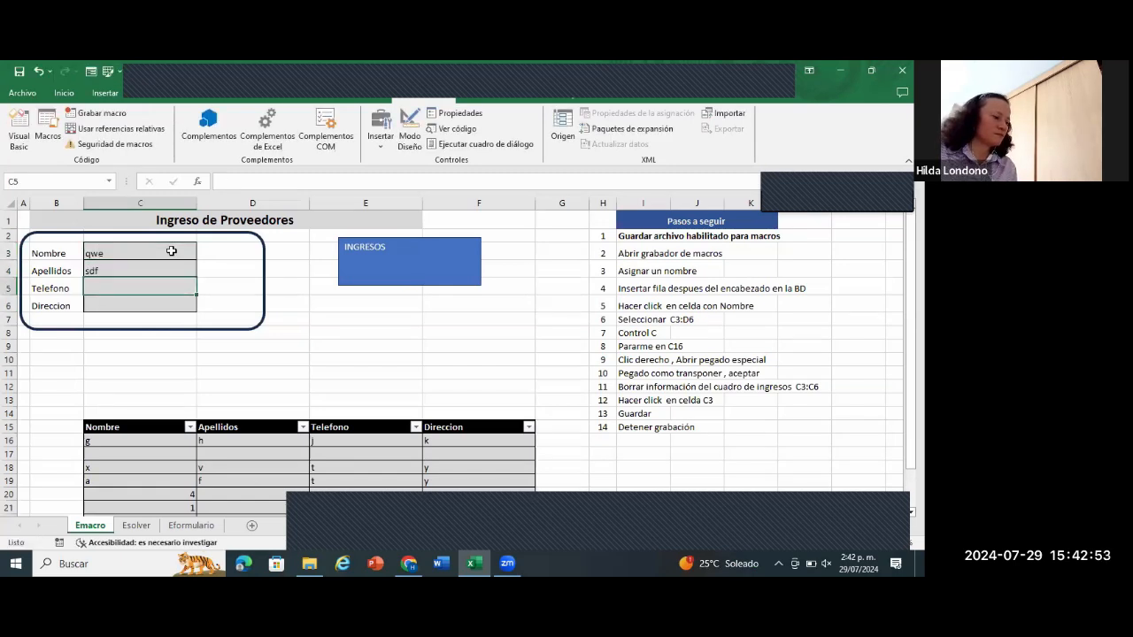
text(ser)
key(Return)
text(qwe)
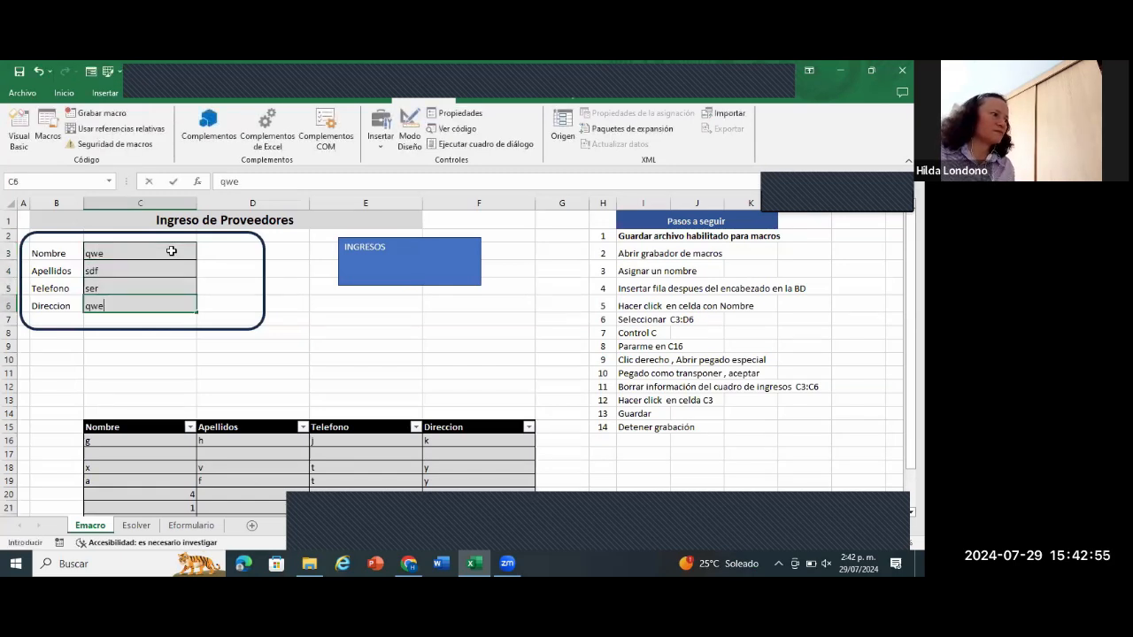
key(Return)
Step: Run the ingresos2 macro to move the qwe entry from the form into the supplier table
click(53, 124)
click(654, 290)
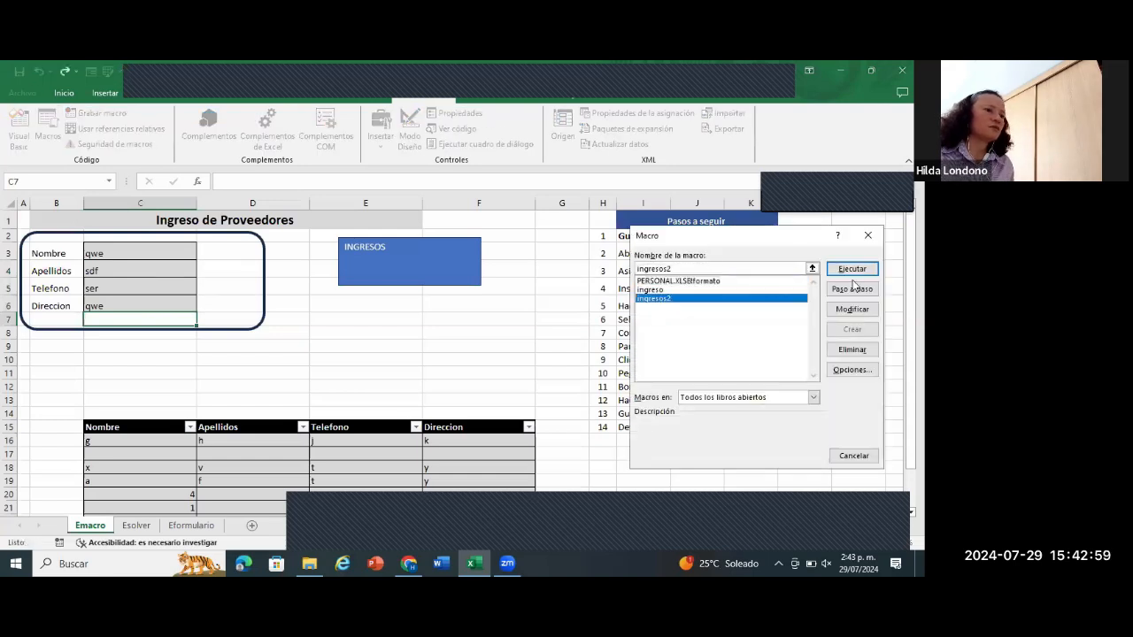
click(852, 268)
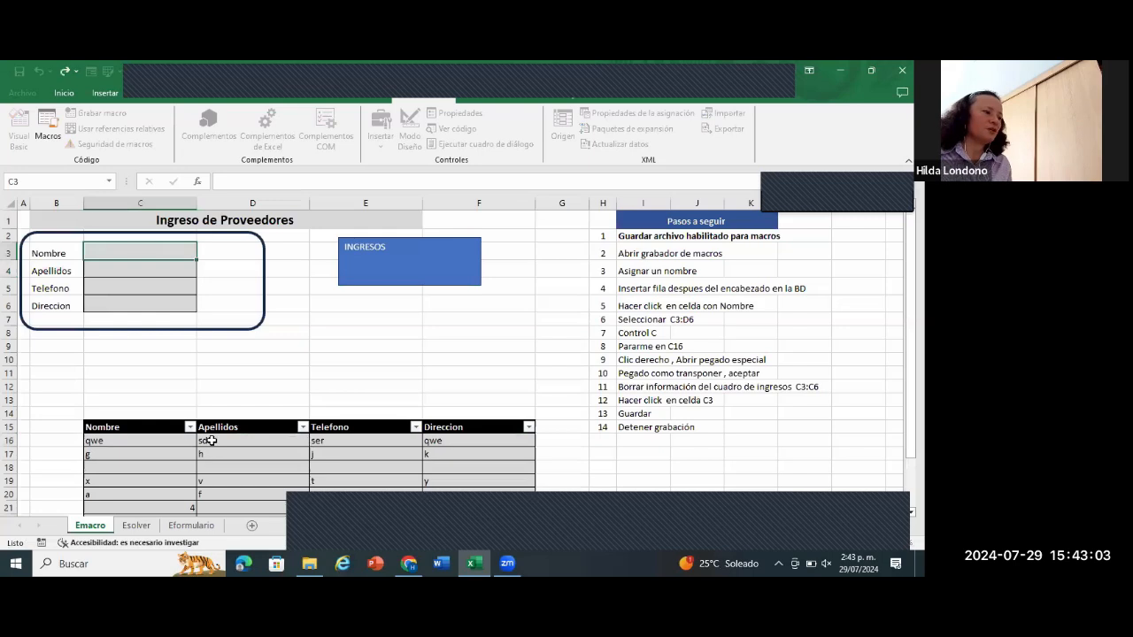
Step: Review the rows of the supplier table, from the newest entry at row 16 to the last row
drag(433, 423, 392, 460)
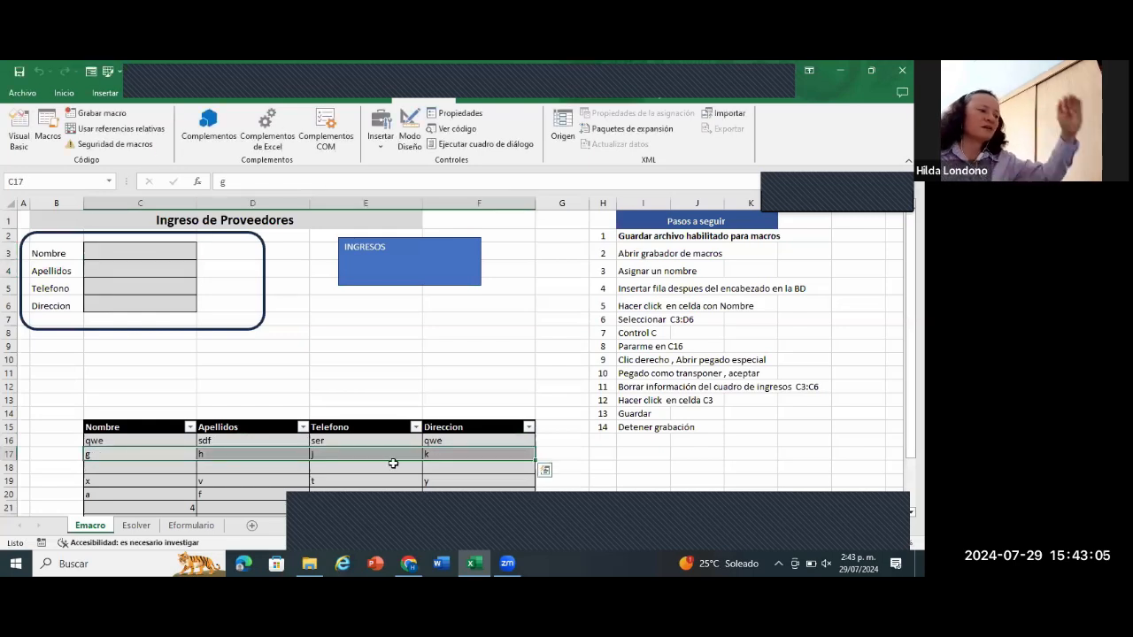
scroll(398, 450, down, 1)
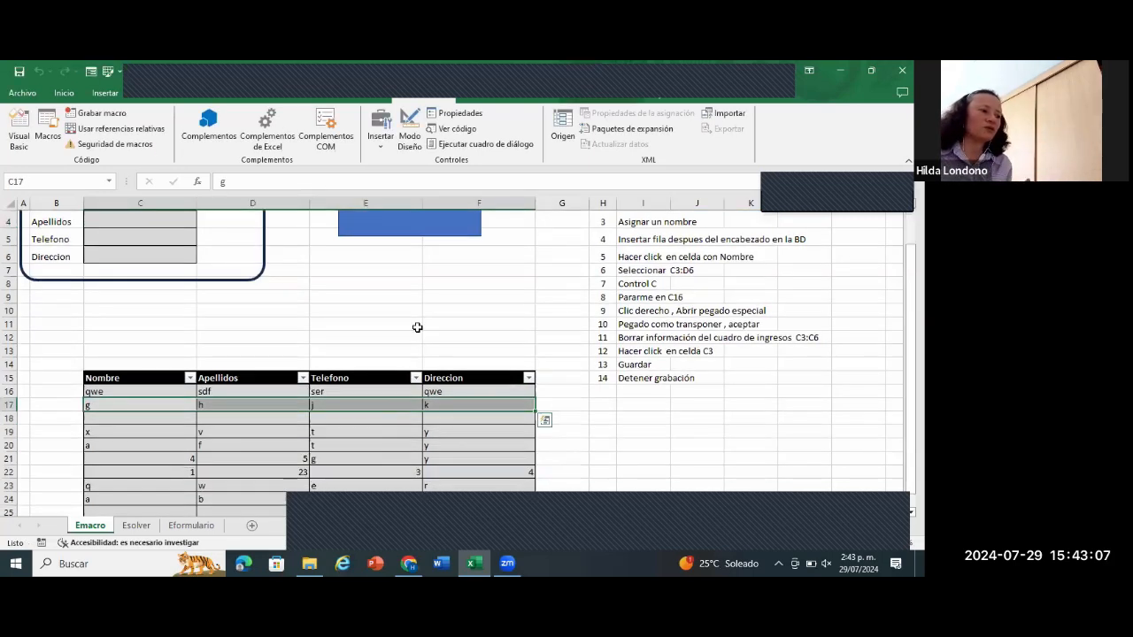
scroll(170, 300, down, 2)
drag(170, 300, 479, 364)
scroll(479, 364, up, 1)
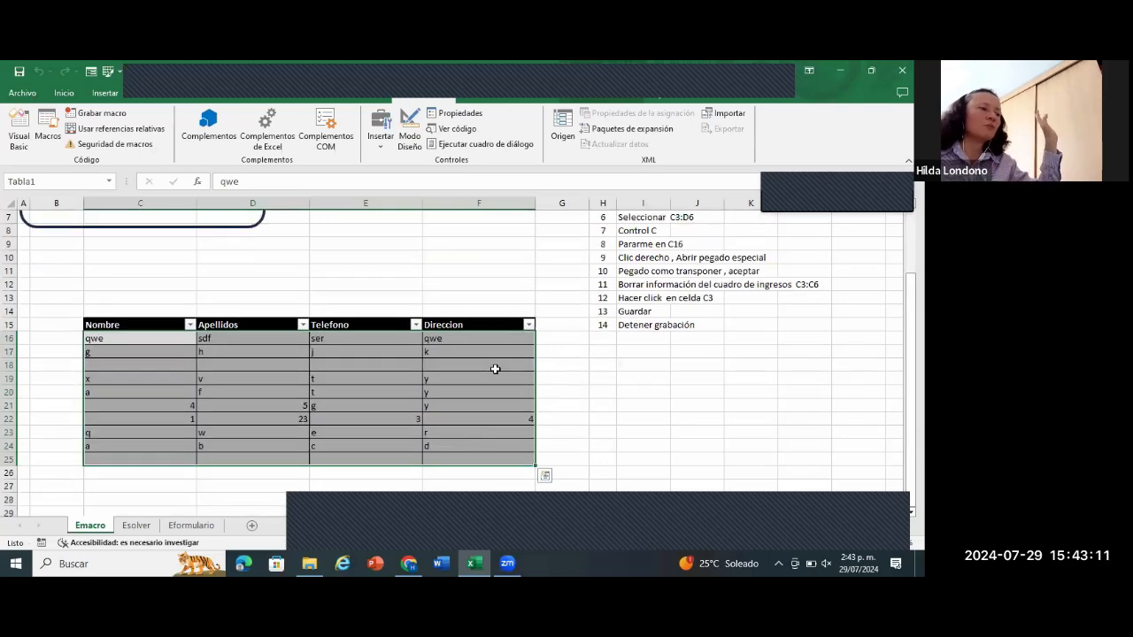
scroll(483, 374, up, 1)
scroll(389, 437, up, 1)
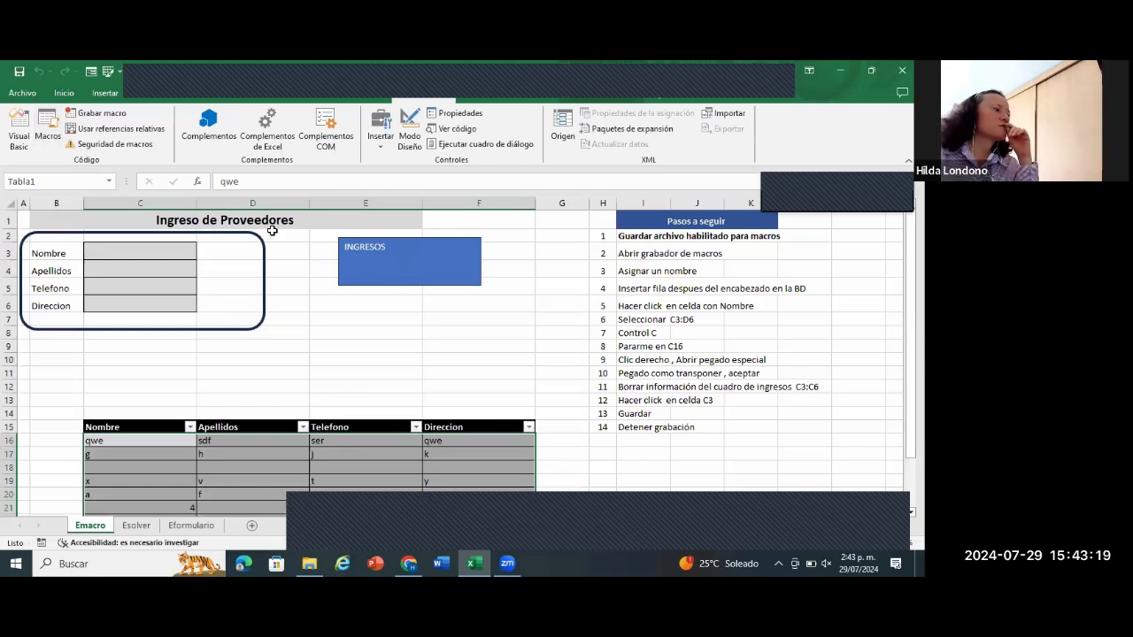
Step: Draw an ellipse about 2.01 cm high and 2.51 cm wide below the INGRESOS rectangle and label it ingresos
click(103, 95)
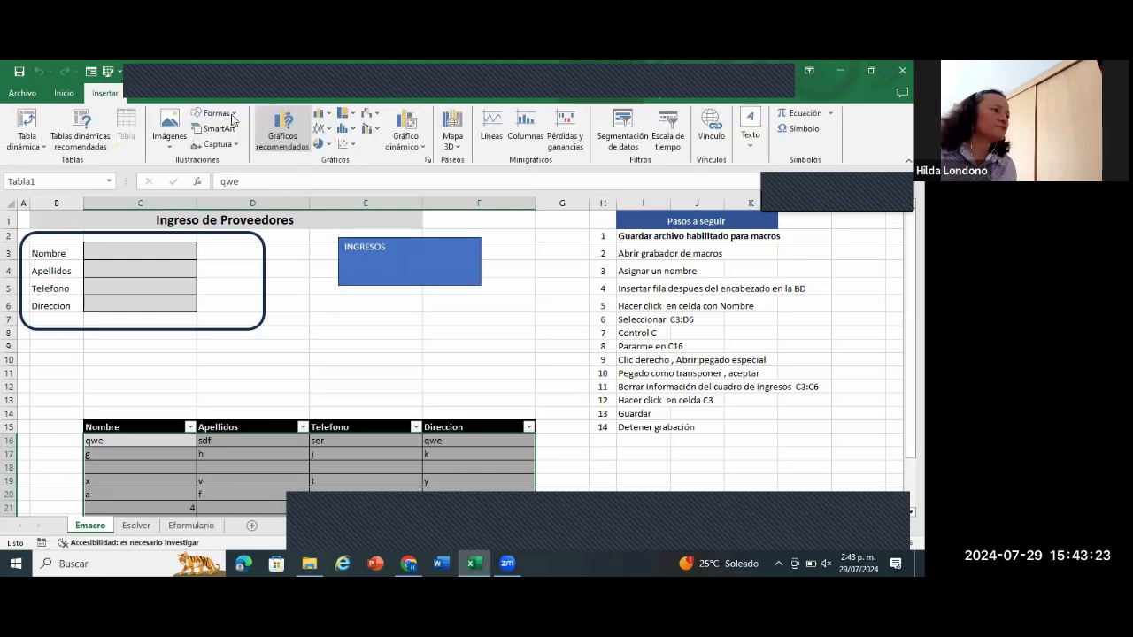
click(230, 115)
click(251, 142)
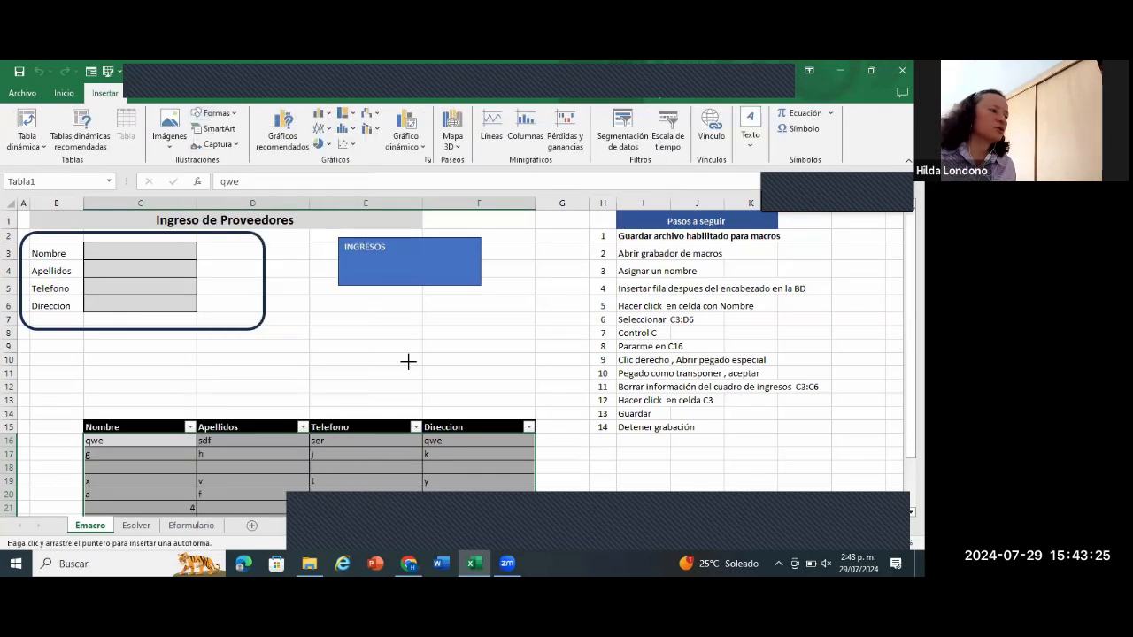
drag(345, 312, 409, 362)
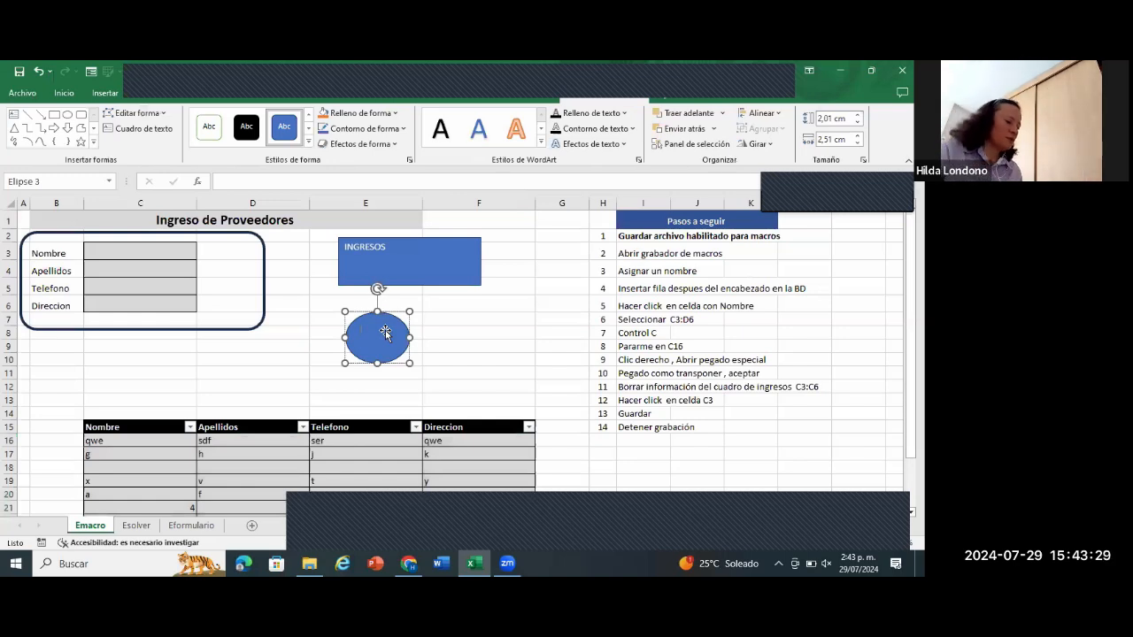
text(ingresos)
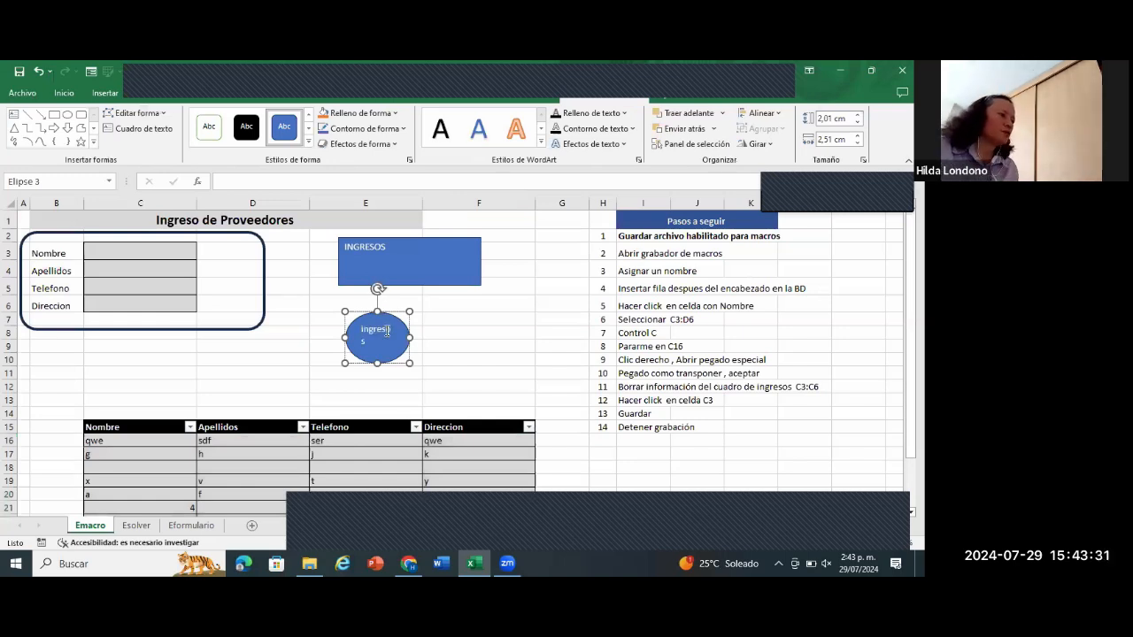
click(452, 353)
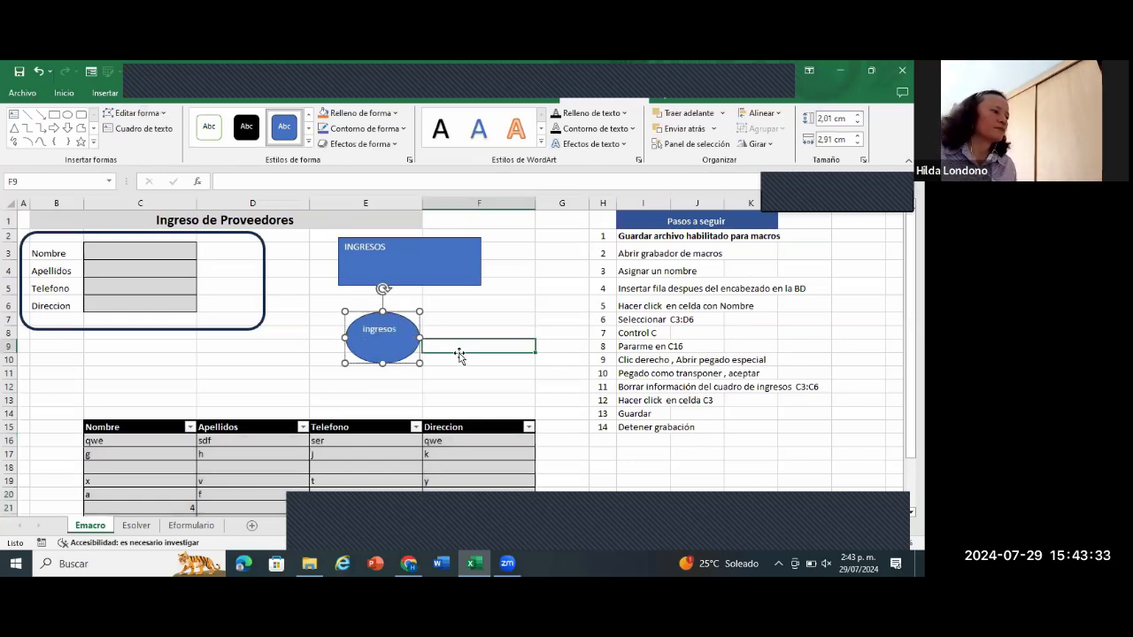
Step: Assign the ingresos2 macro to the ingresos ellipse and deselect the shape
right_click(395, 343)
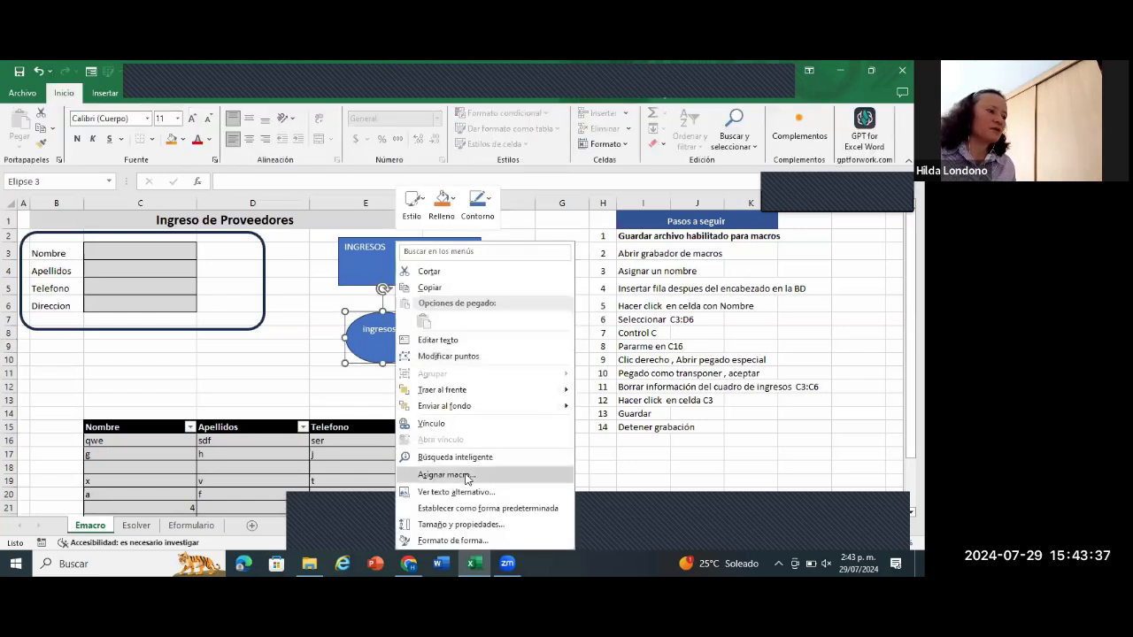
click(467, 478)
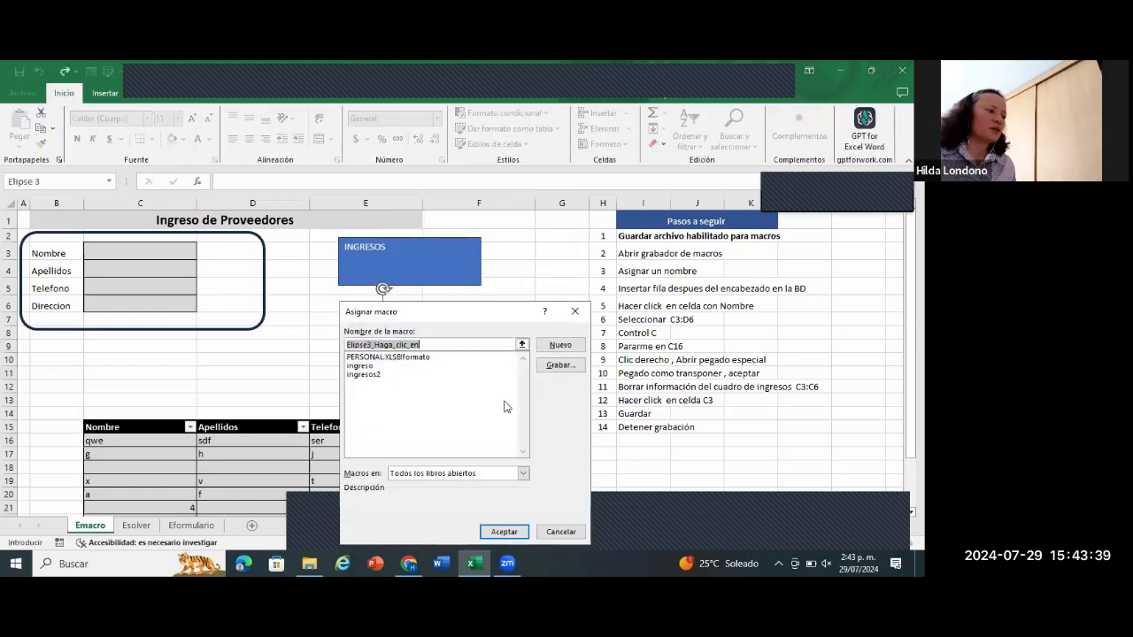
click(363, 375)
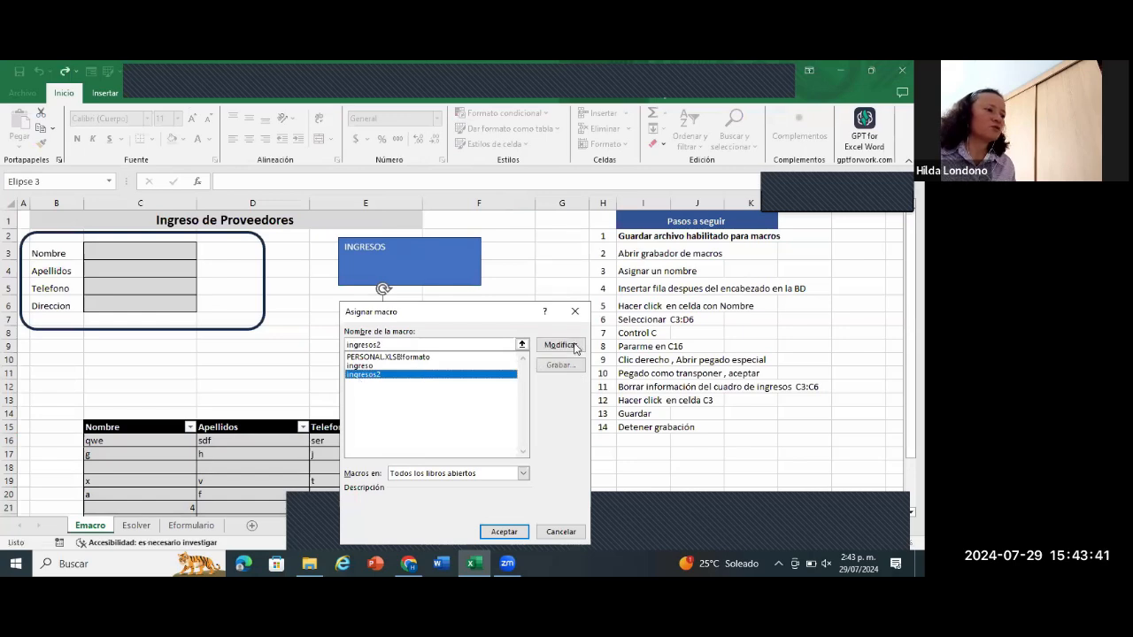
click(504, 531)
click(493, 324)
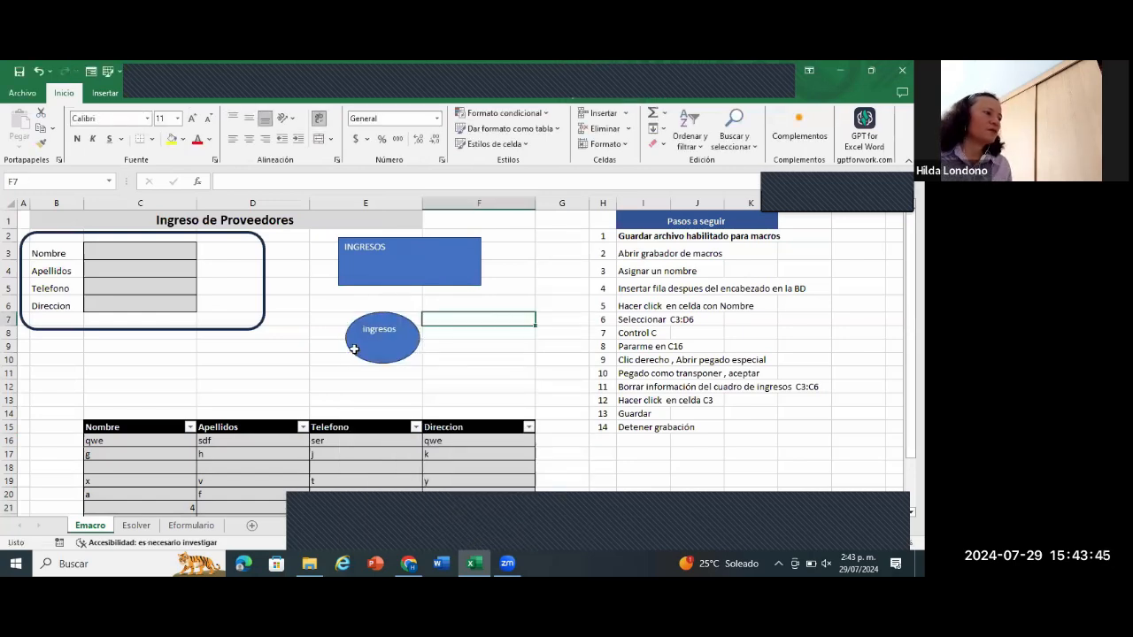
Step: Fill in the supplier form with wer for Nombre, wrt for Apellidos, yui for Telefono and wer for Direccion
click(172, 253)
text(wer)
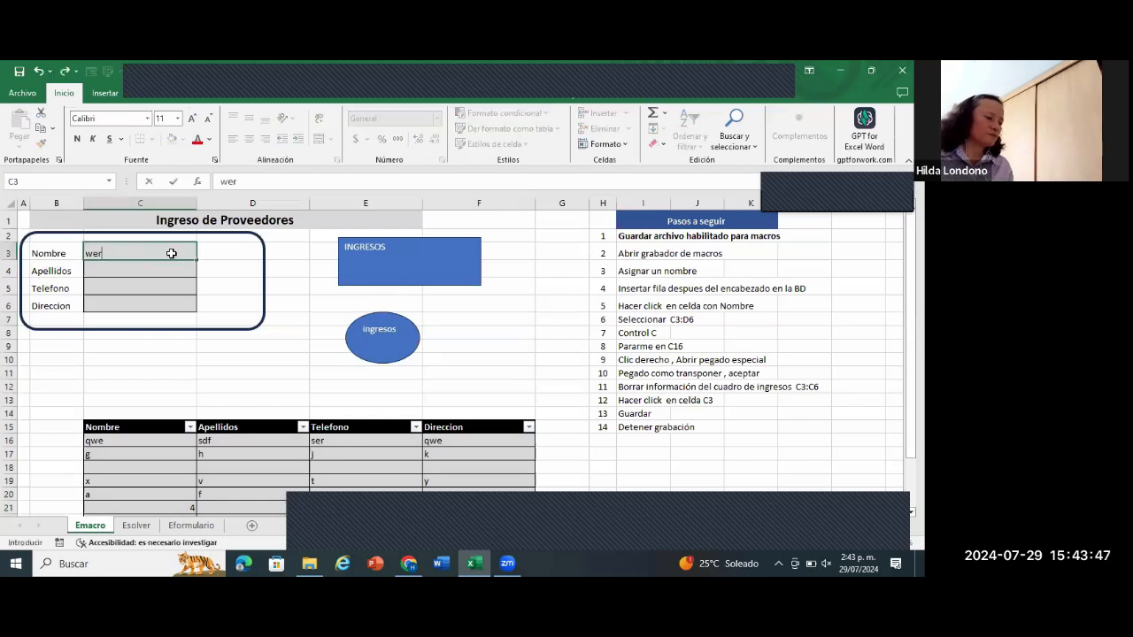
key(Return)
text(werrt)
key(Return)
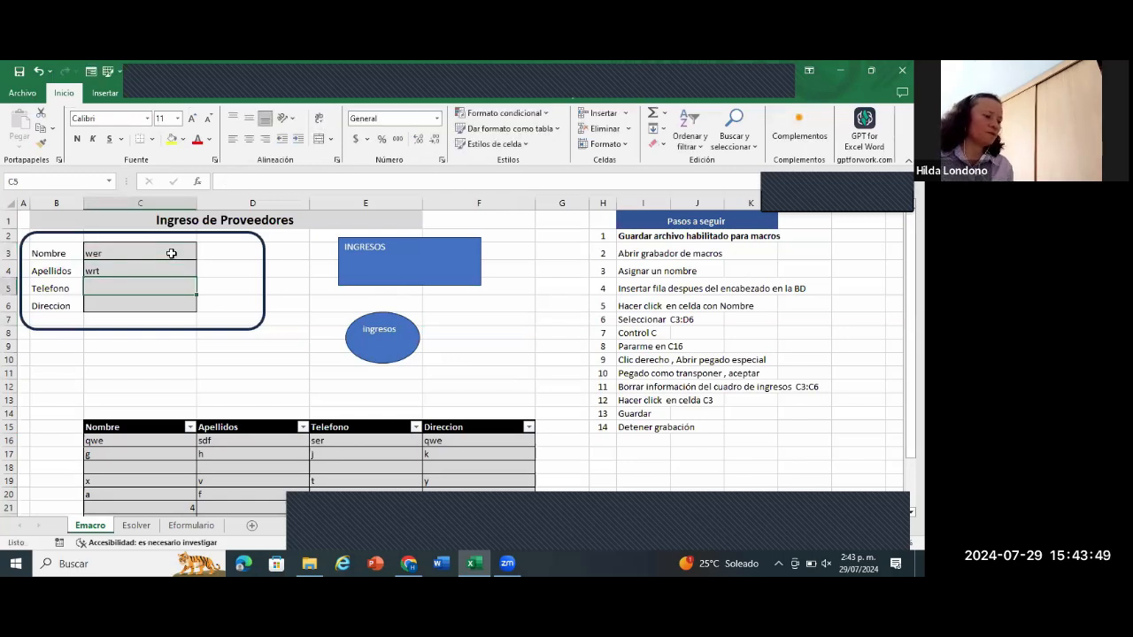
text(yui)
key(Return)
text(w)
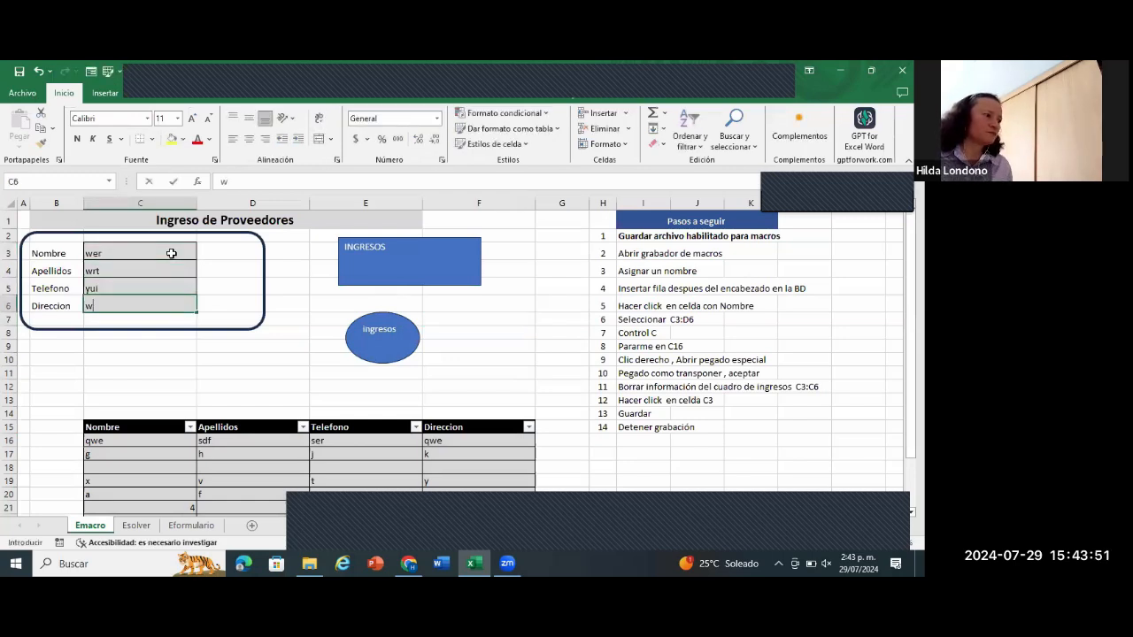
text(er)
key(Return)
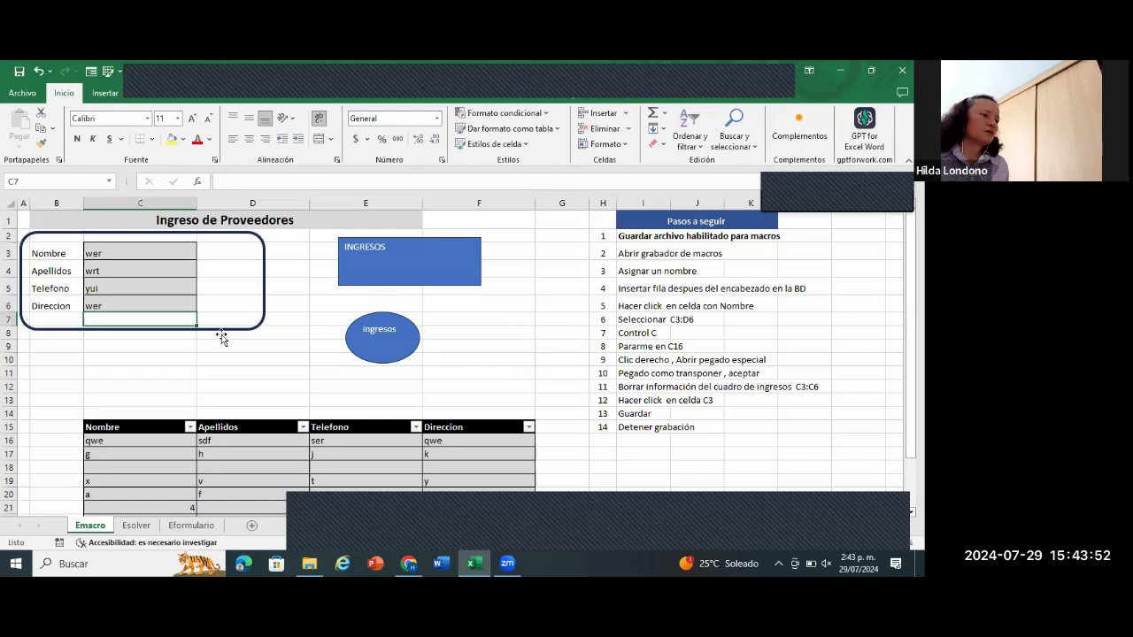
Step: Run the macro from the ingresos ellipse to transfer the form entry, and check the supplier table
click(390, 356)
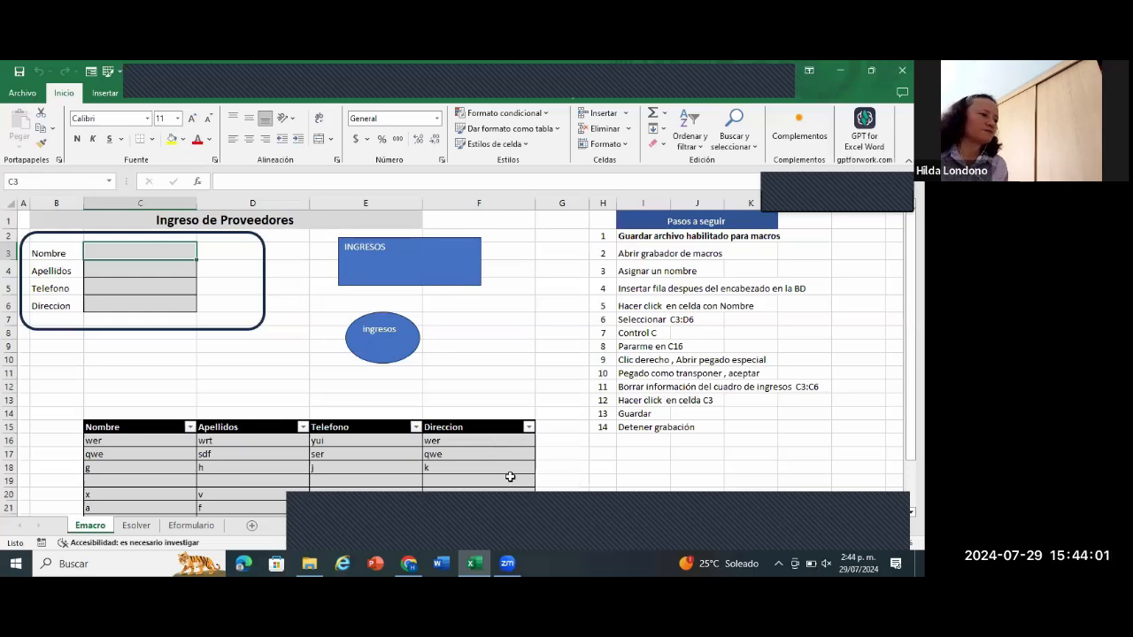
click(562, 427)
scroll(510, 477, down, 2)
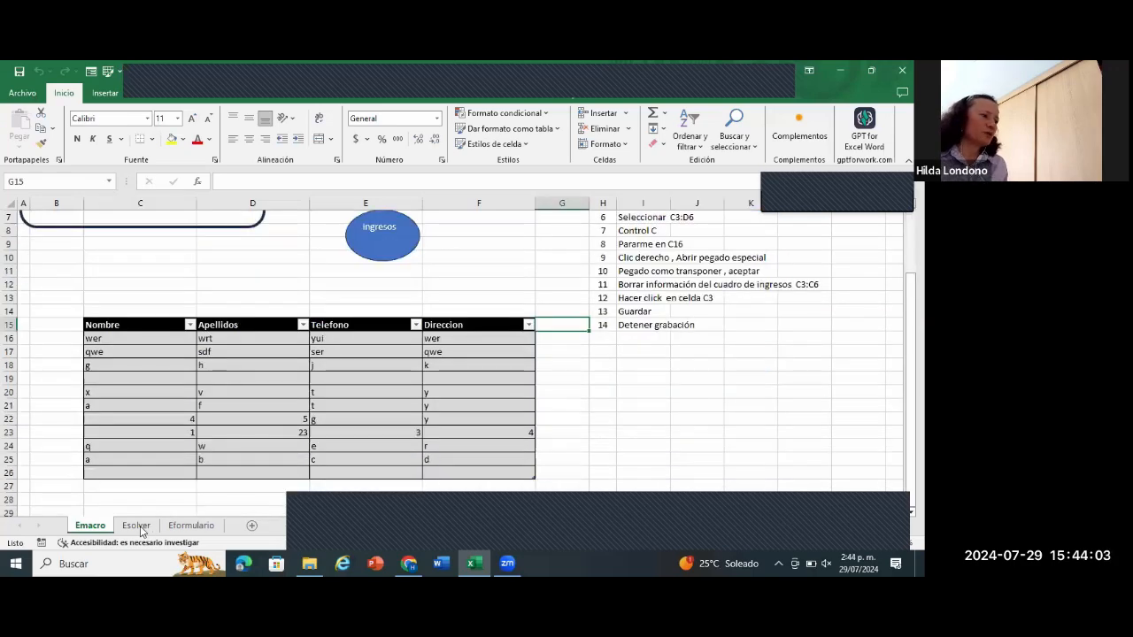
Step: Switch to the Esolver sheet and bring up the data analysis commands that include Solver
click(136, 526)
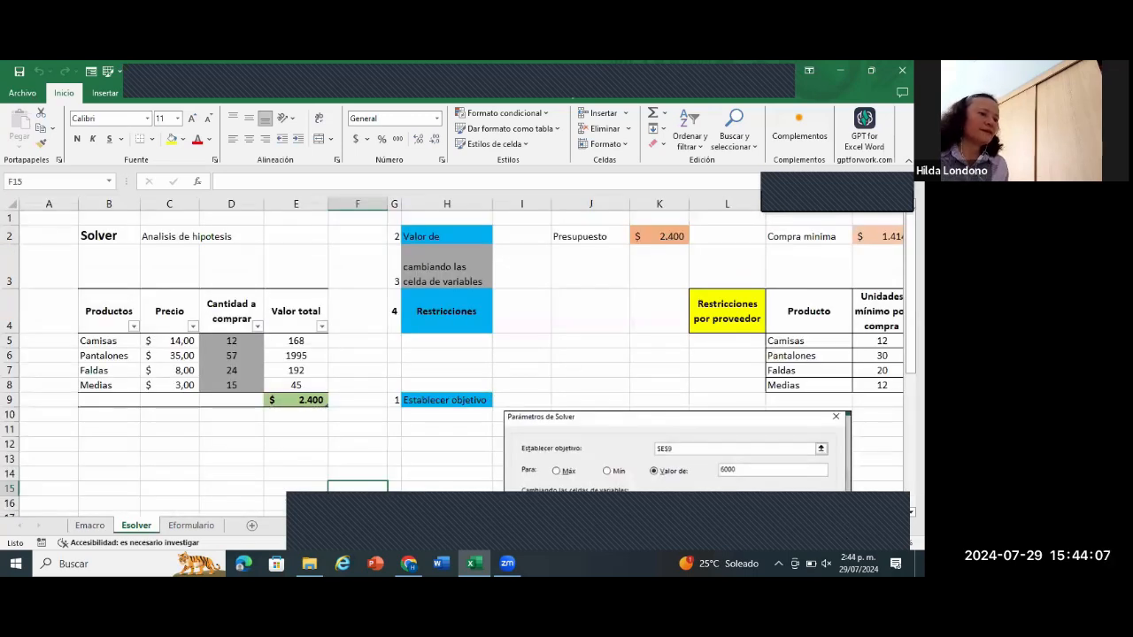
click(895, 448)
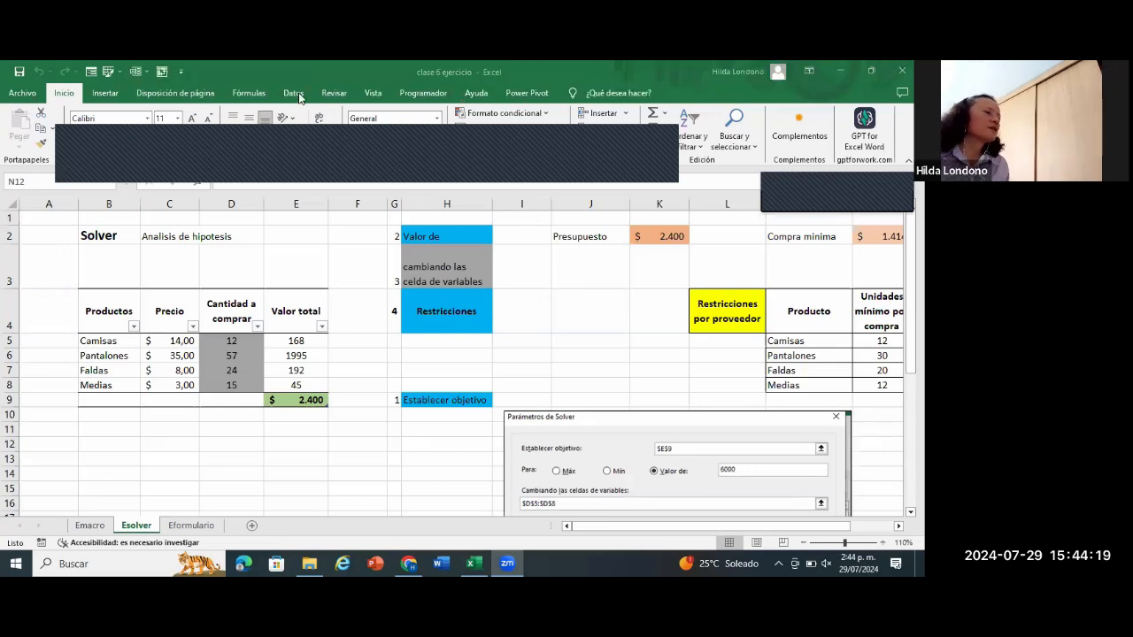
click(295, 94)
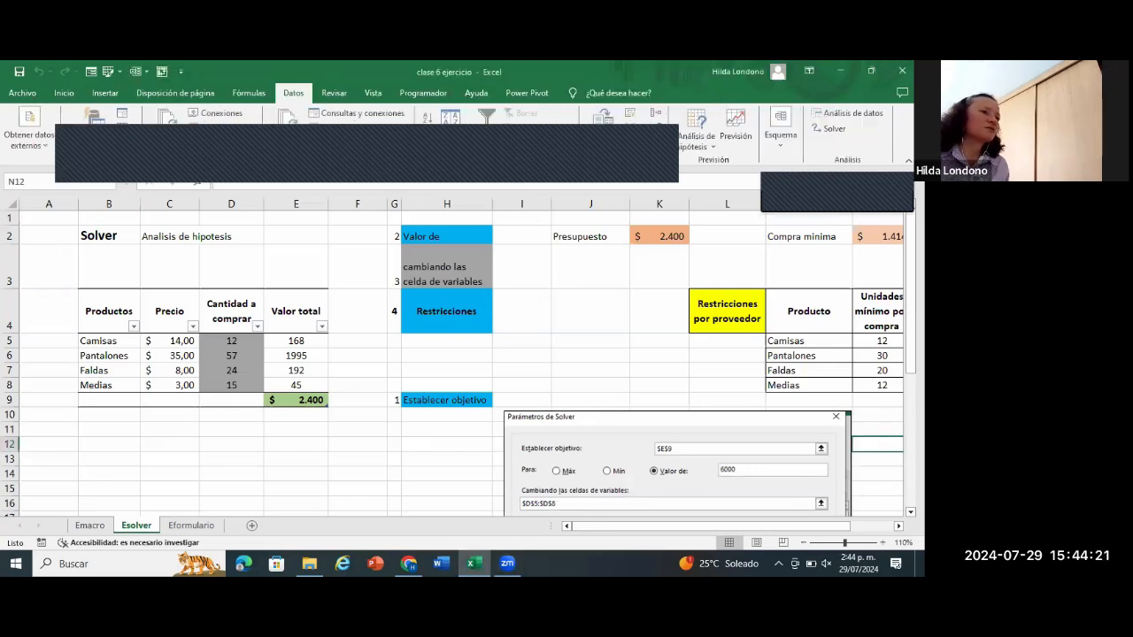
click(604, 318)
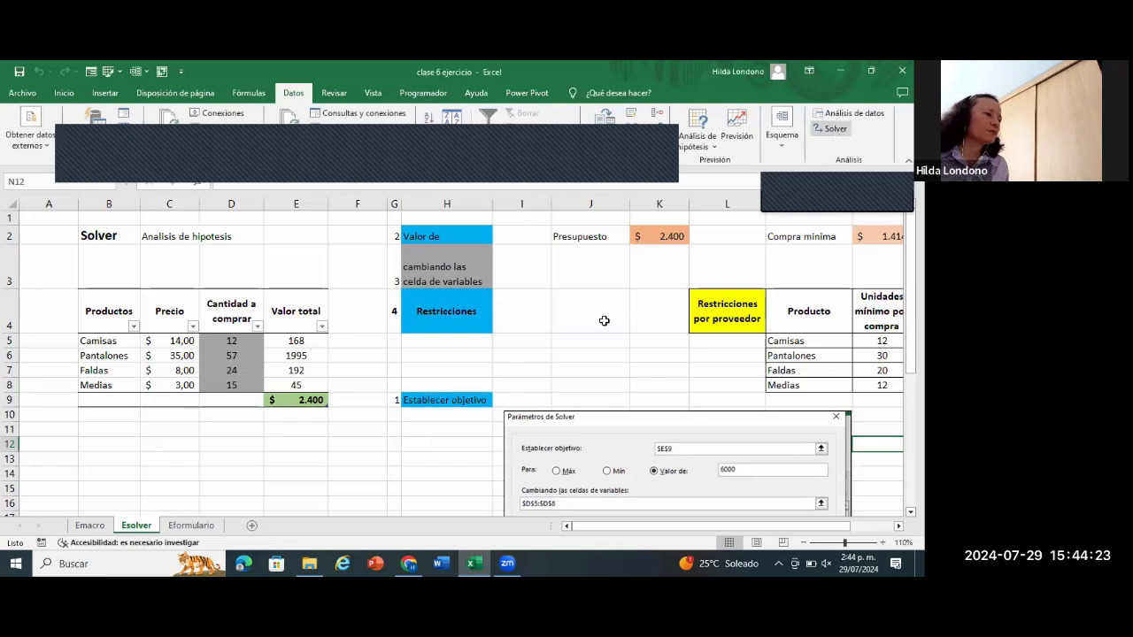
Step: Copy the minimum purchase units from N5:N8 into the Cantidad a comprar cells D5:D8, keeping the destination formatting
drag(890, 341, 882, 380)
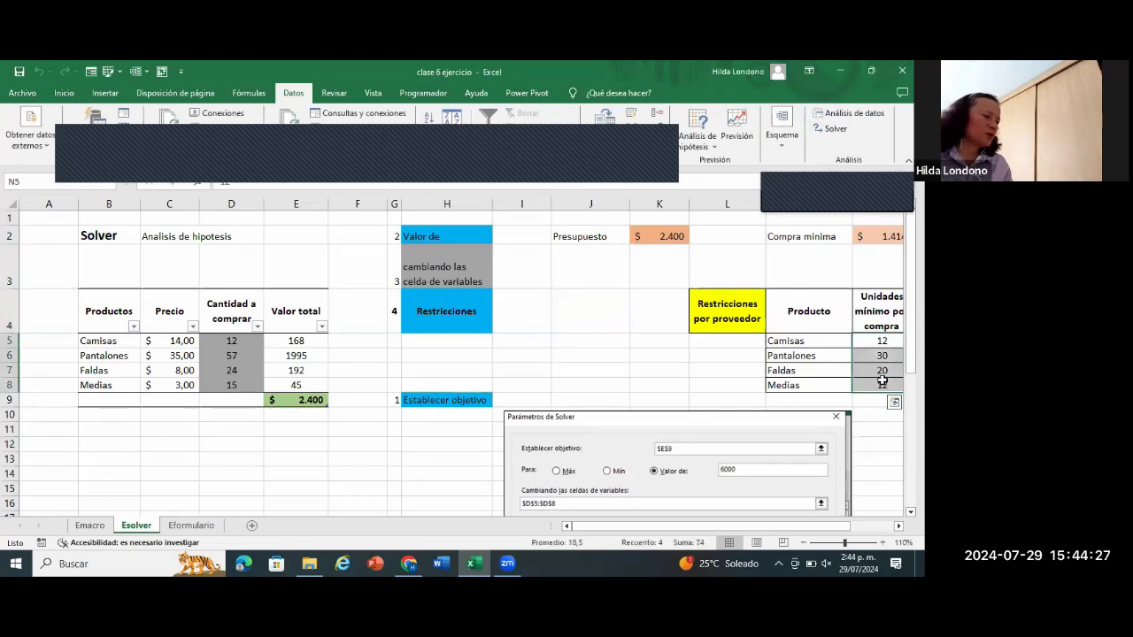
key(ctrl+c)
click(242, 340)
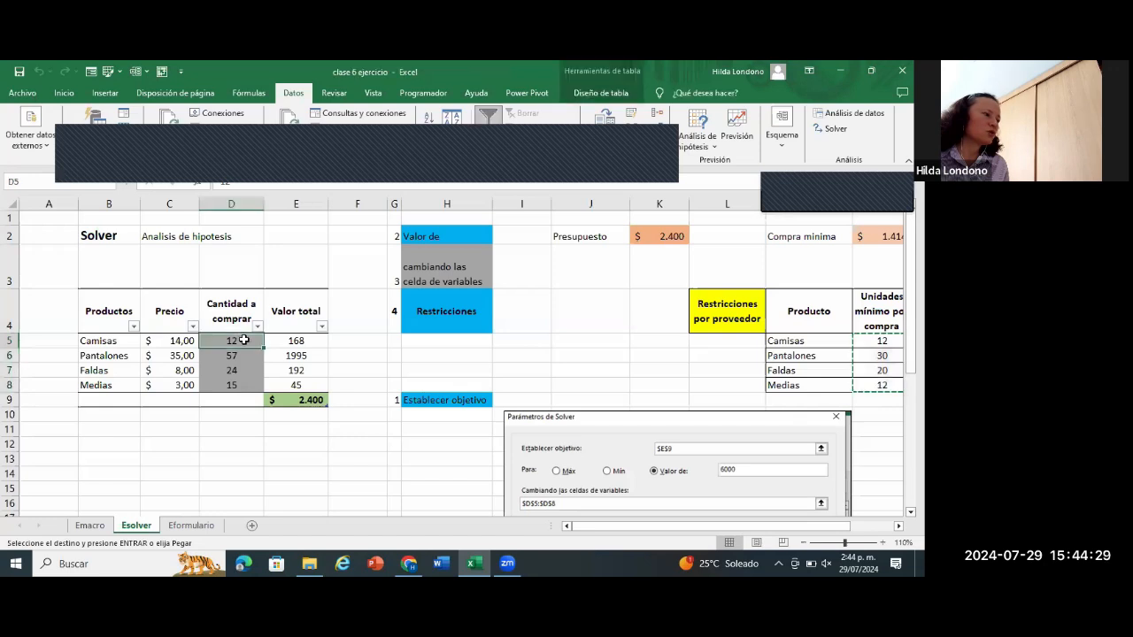
right_click(243, 340)
click(289, 256)
click(320, 400)
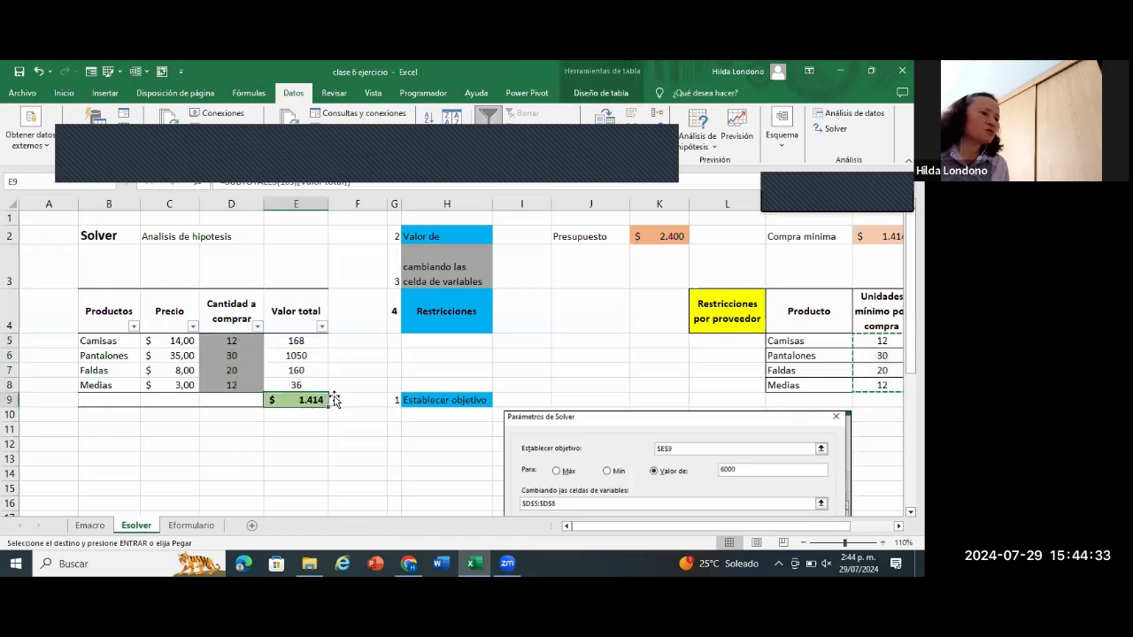
Step: Set the Presupuesto amount in cell K2 to 3000
click(656, 237)
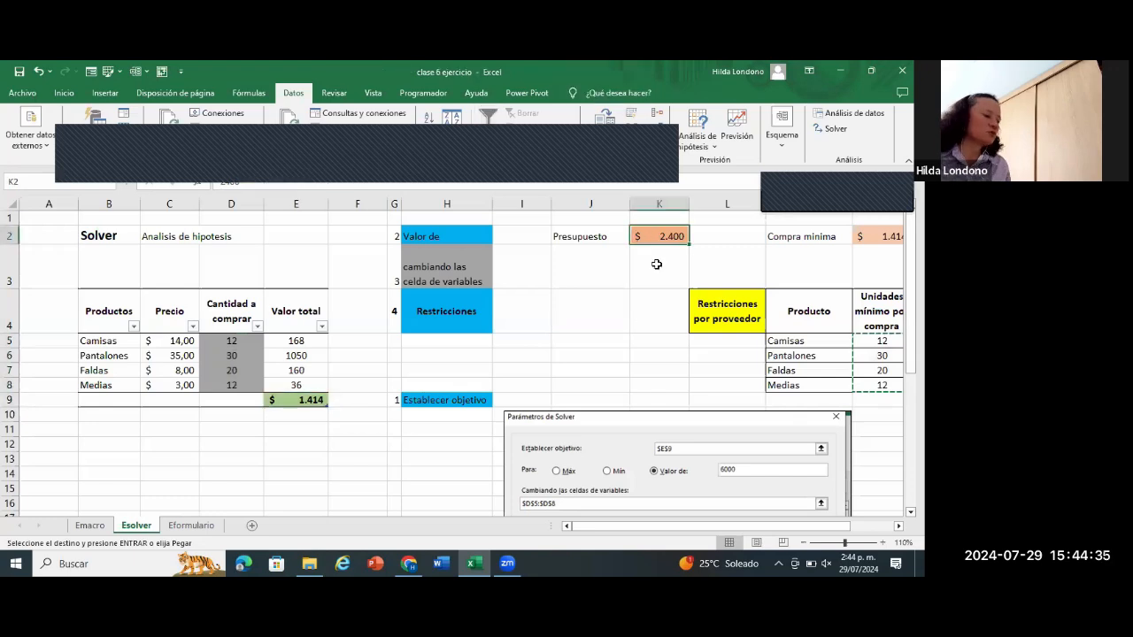
text(3000)
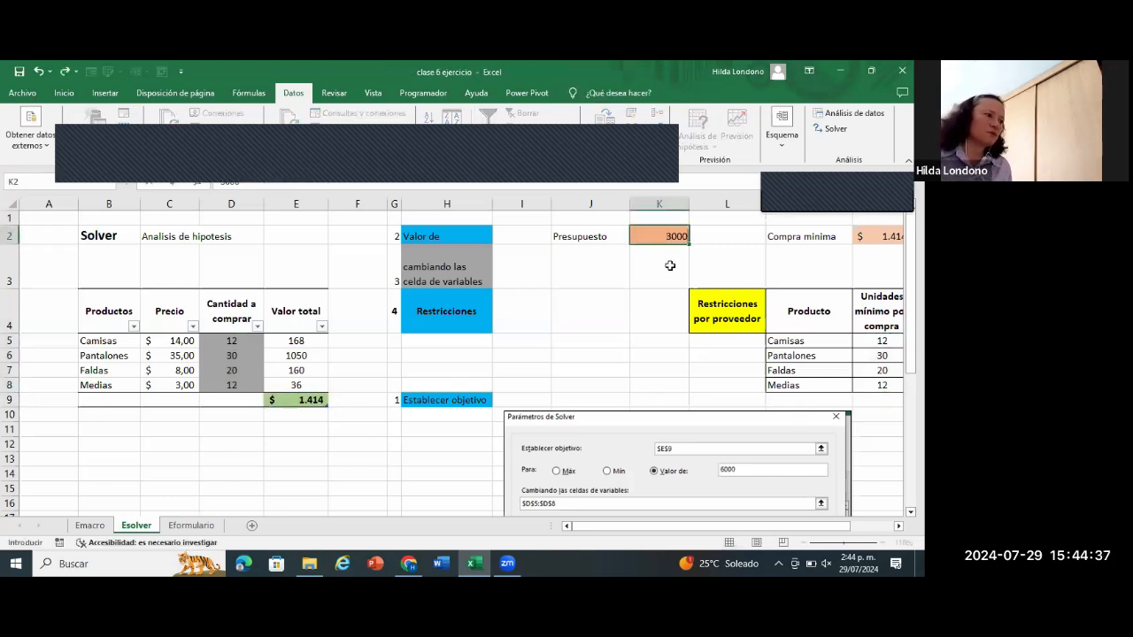
click(652, 364)
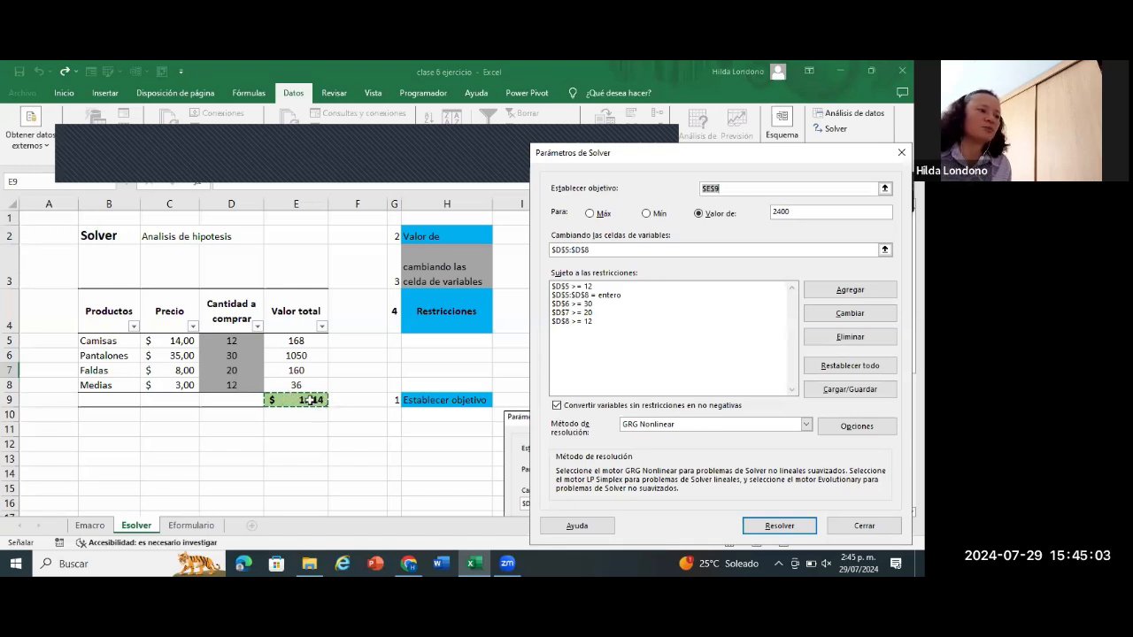
Step: Set the Solver target for E9 to a value of 3000, with D5:D8 as the changing variable cells
click(793, 217)
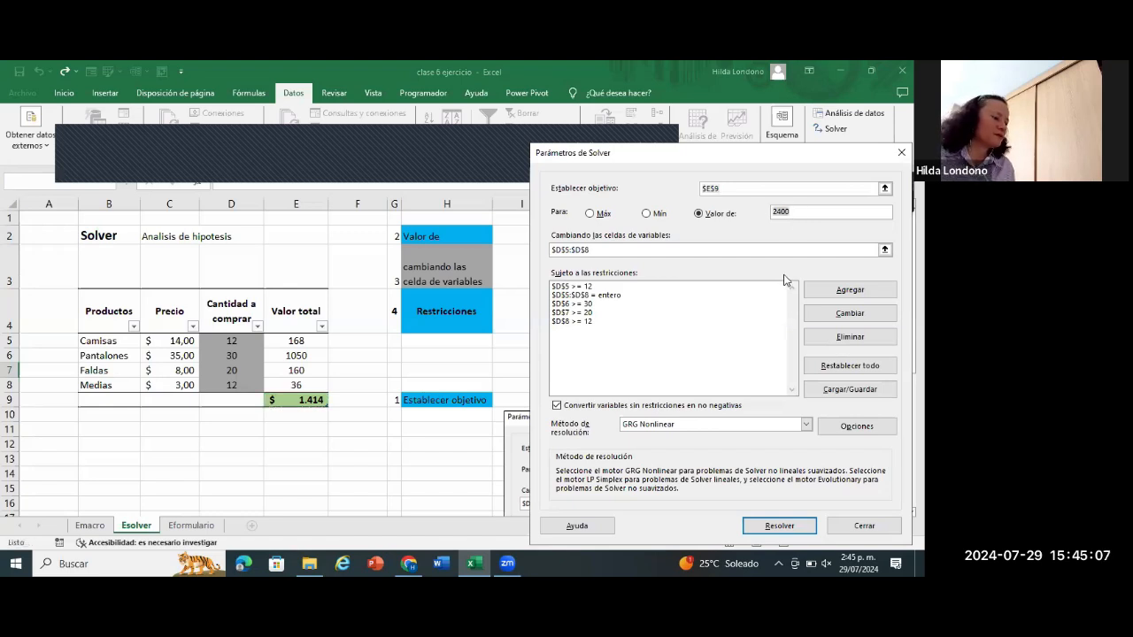
text(30)
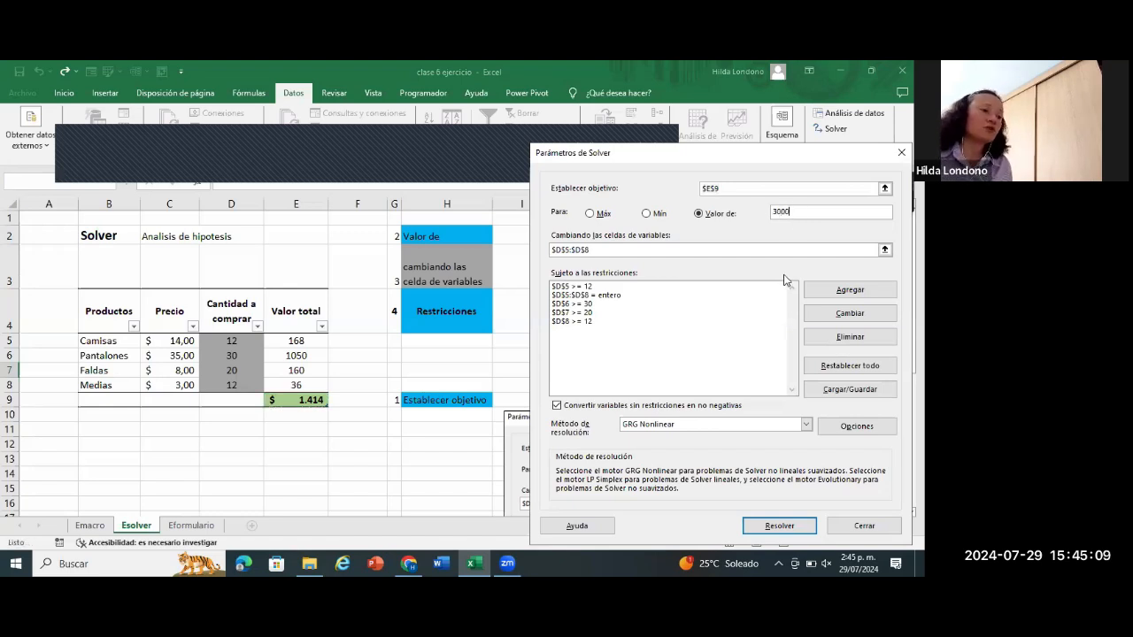
text(00)
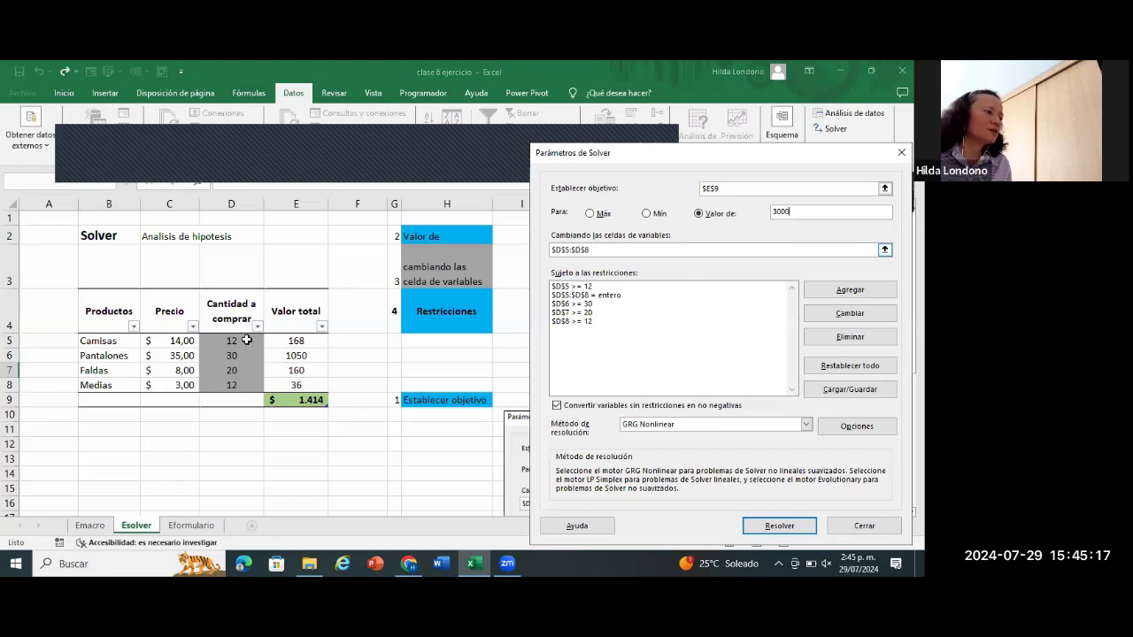
drag(246, 337, 246, 384)
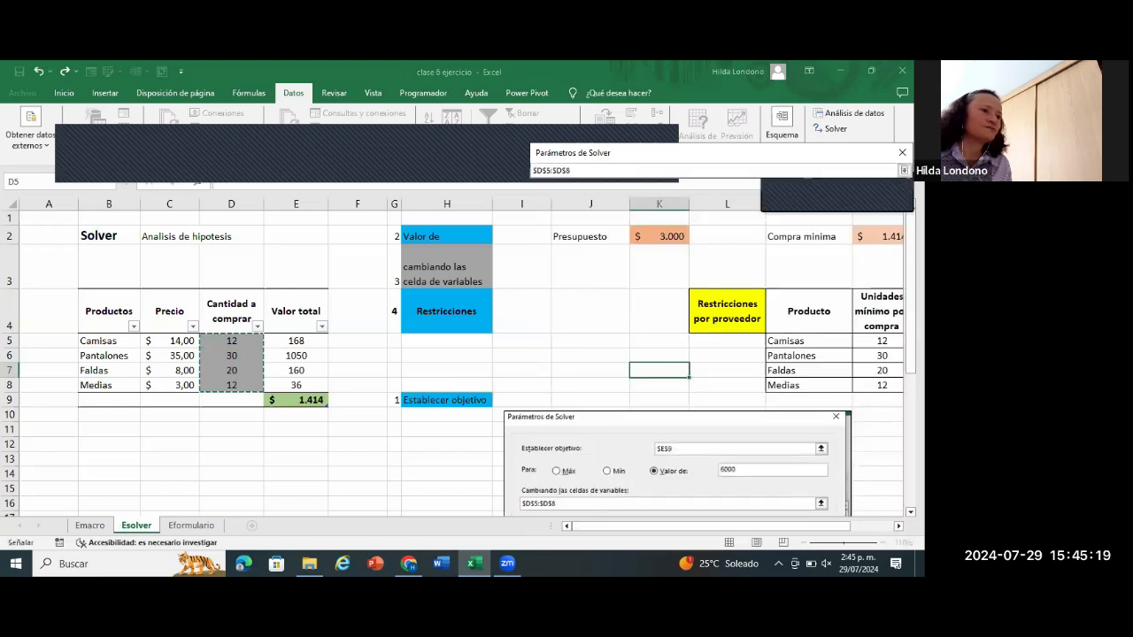
key(Return)
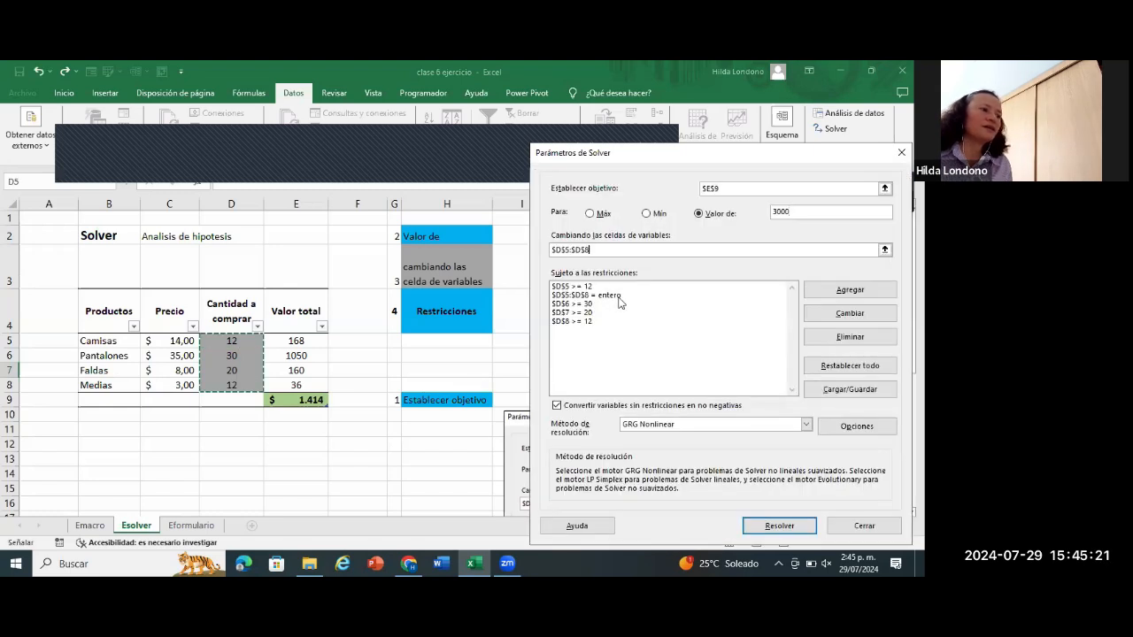
Step: Add a trial Solver constraint $D$5 <= 12 and delete it from the constraint list
click(840, 292)
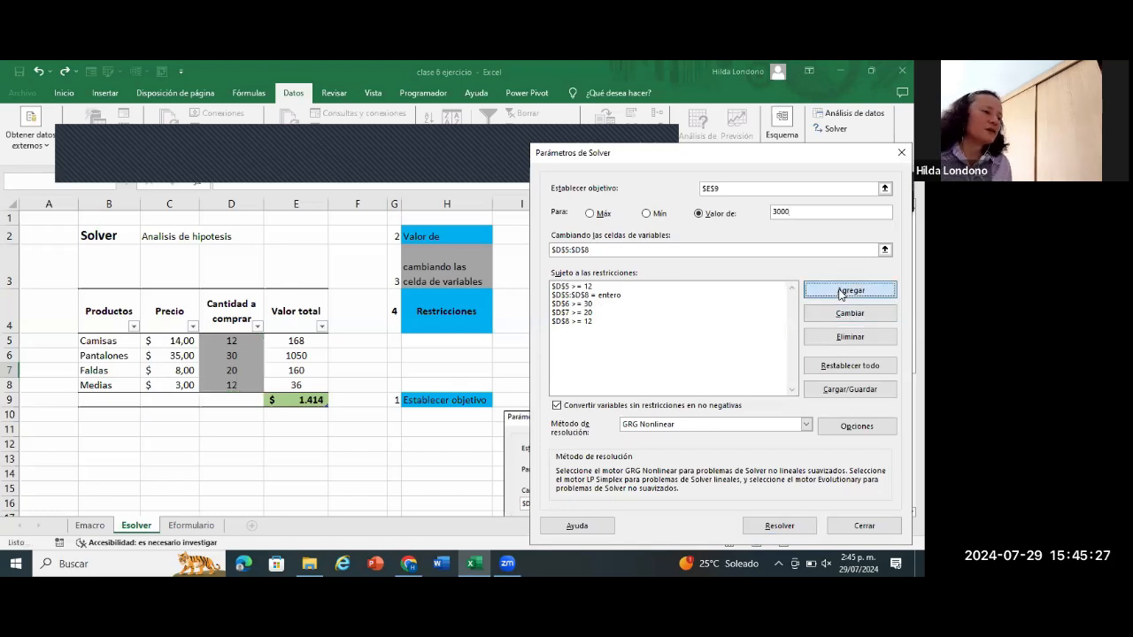
click(252, 341)
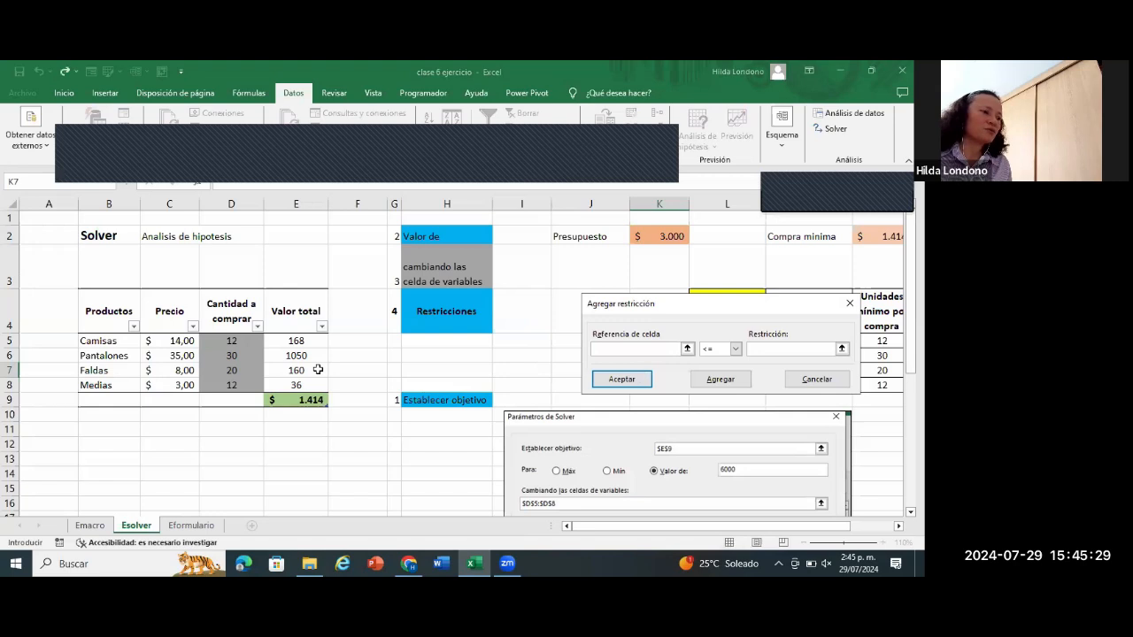
click(736, 350)
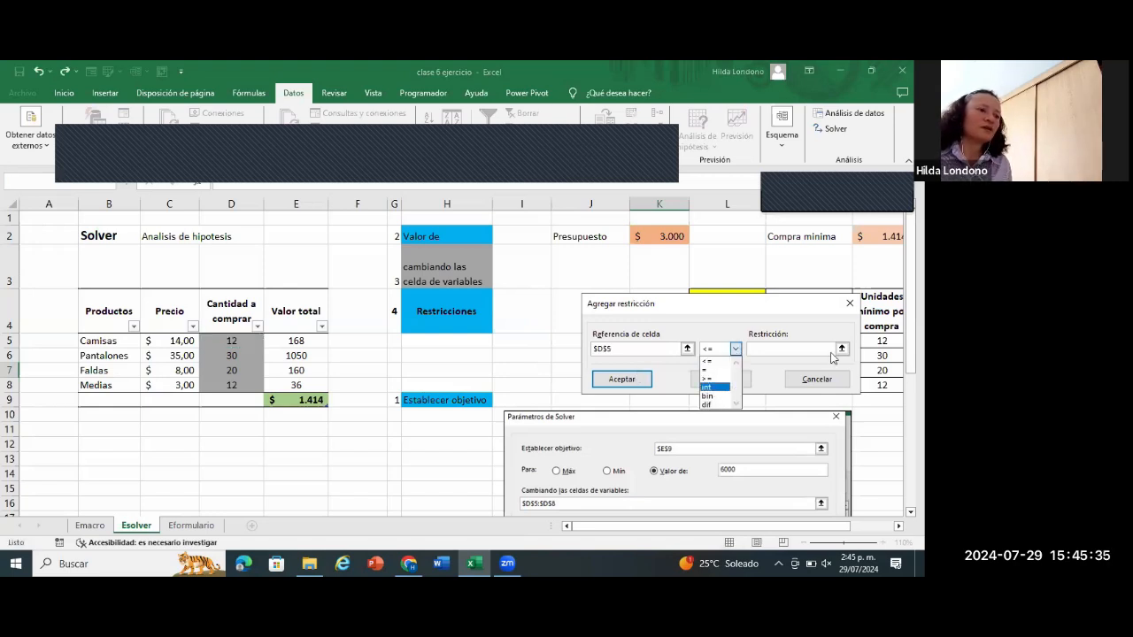
click(798, 351)
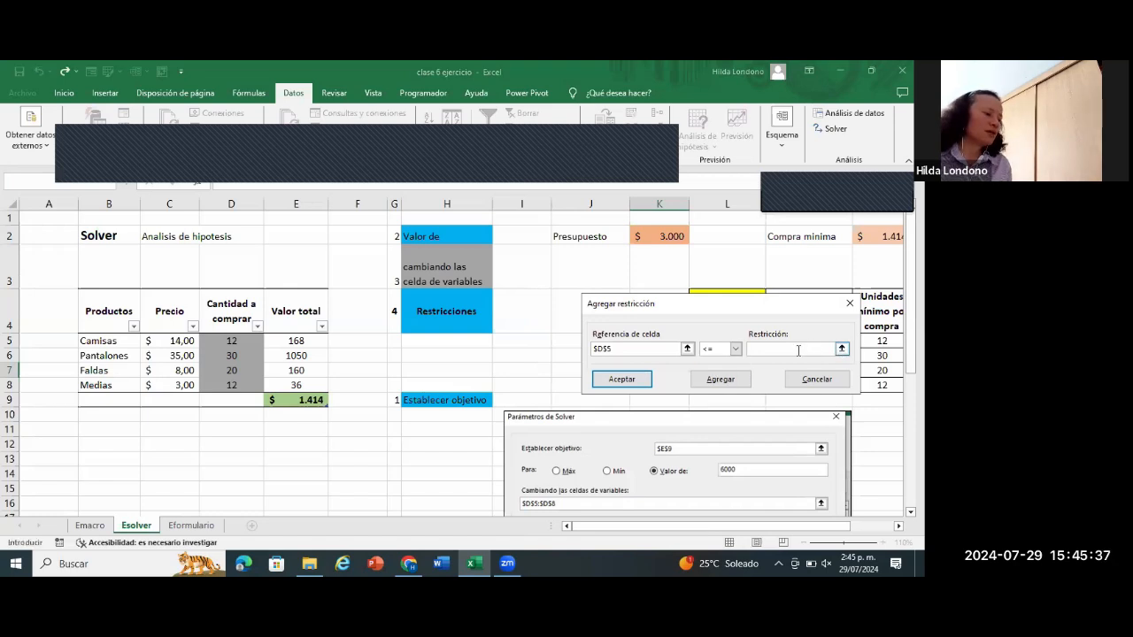
text(12)
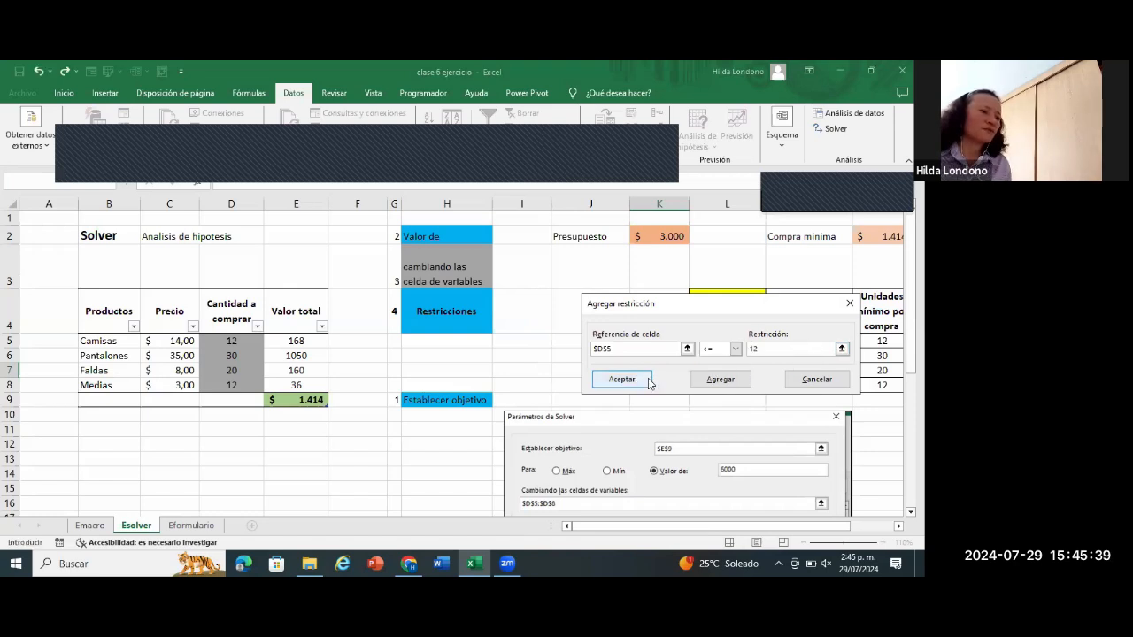
click(622, 381)
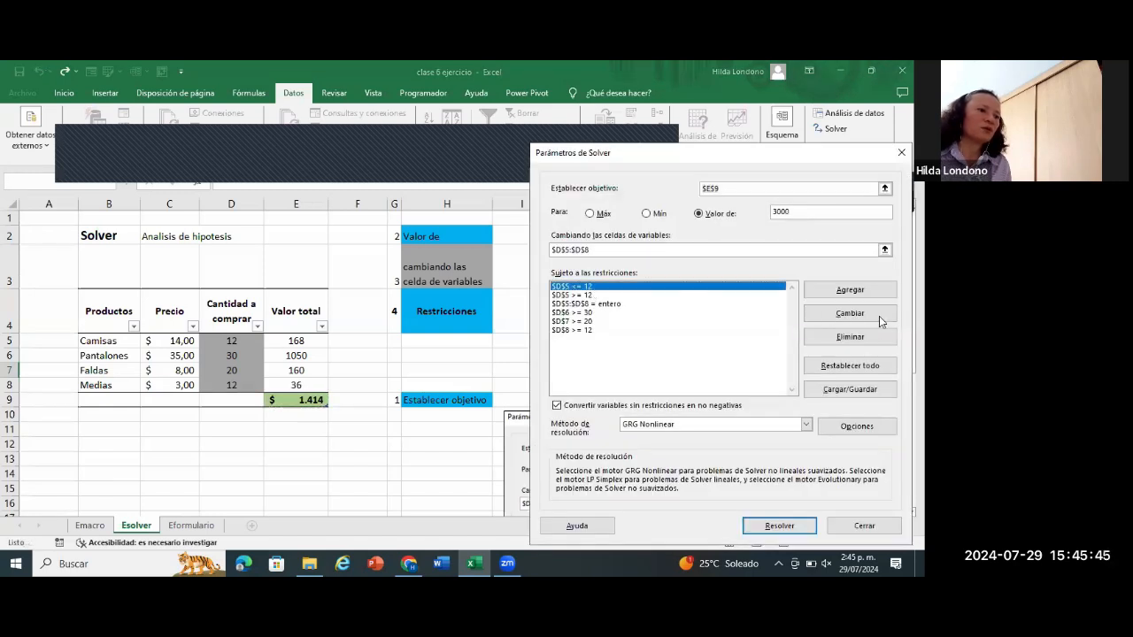
click(825, 336)
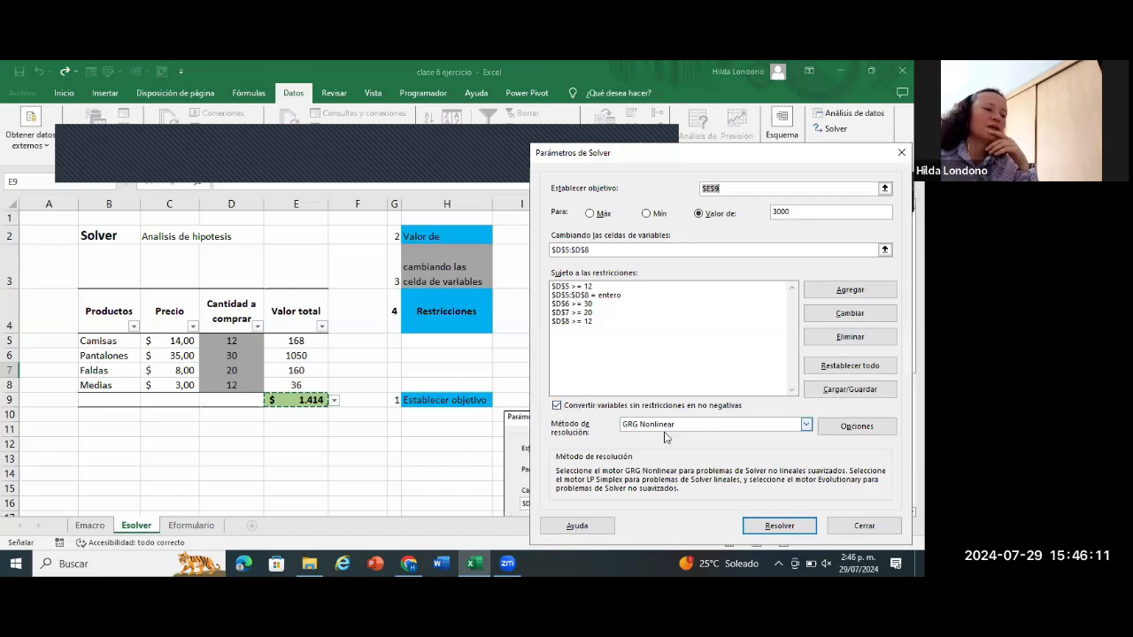
Step: Solve the model, keeping the Solver solution and generating the Responder report
click(791, 527)
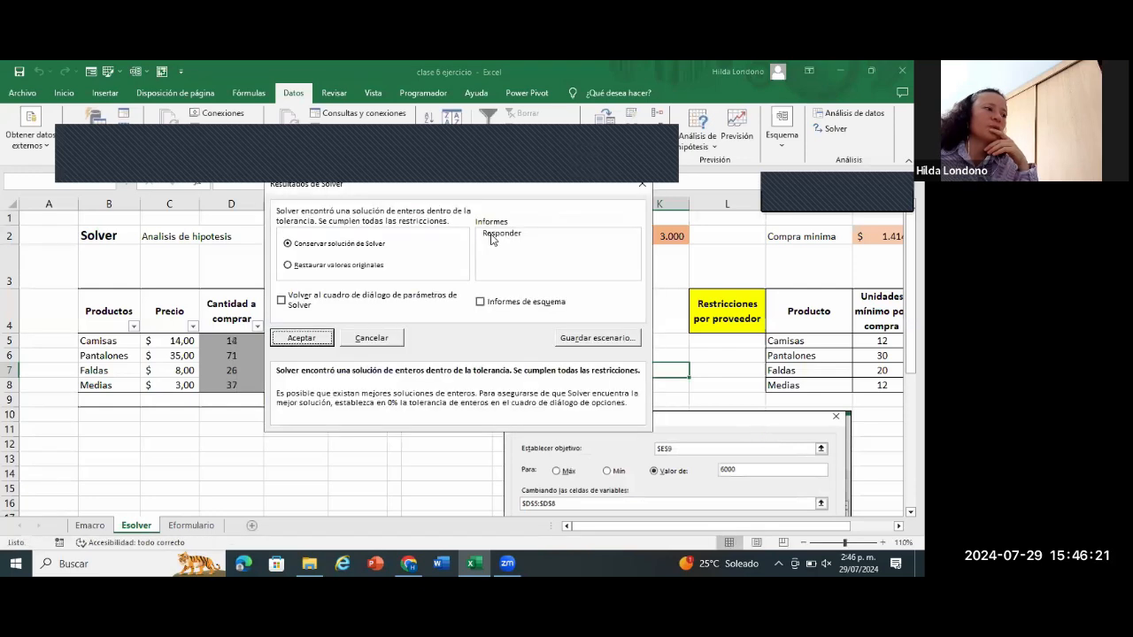
click(493, 235)
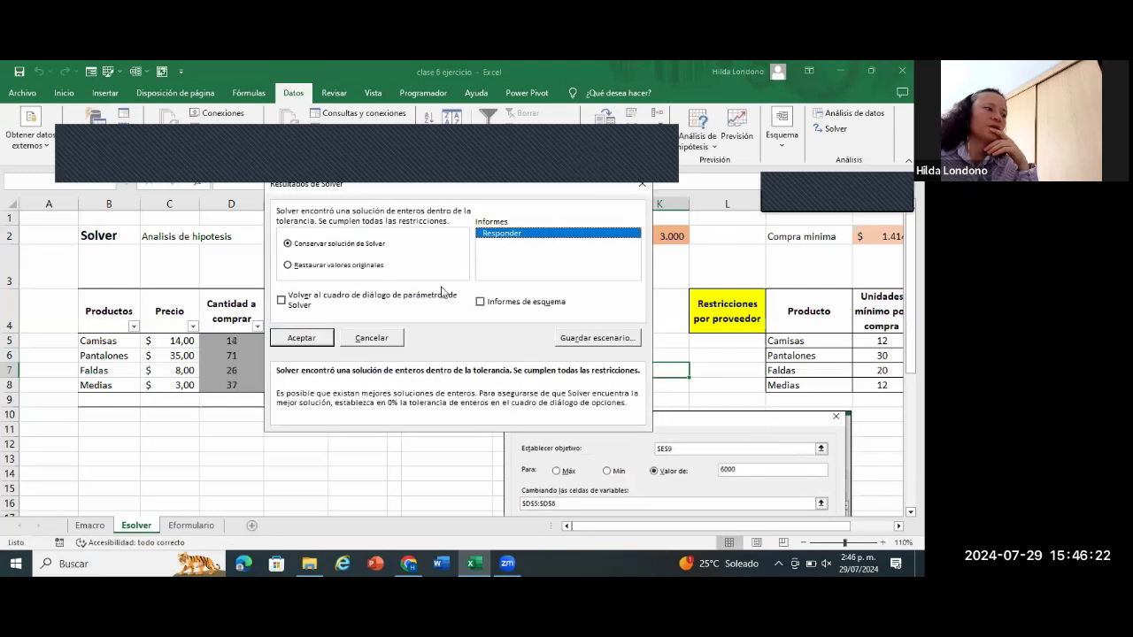
click(301, 339)
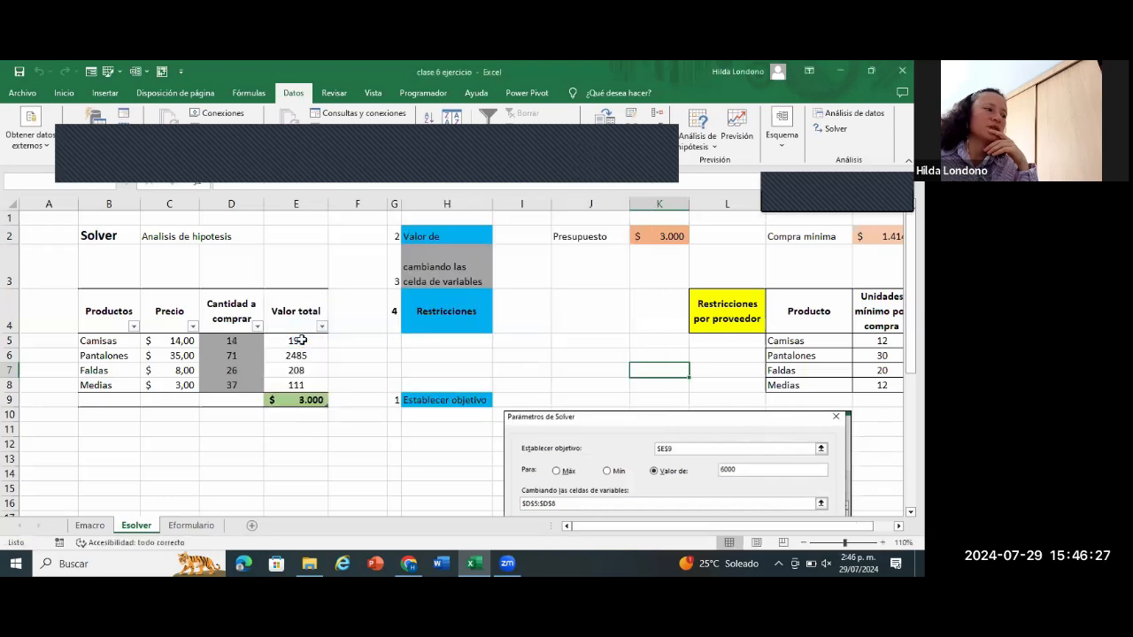
Step: Review the solved total in E9, the quantities in D5:D8 and the Pantalones total value
click(279, 402)
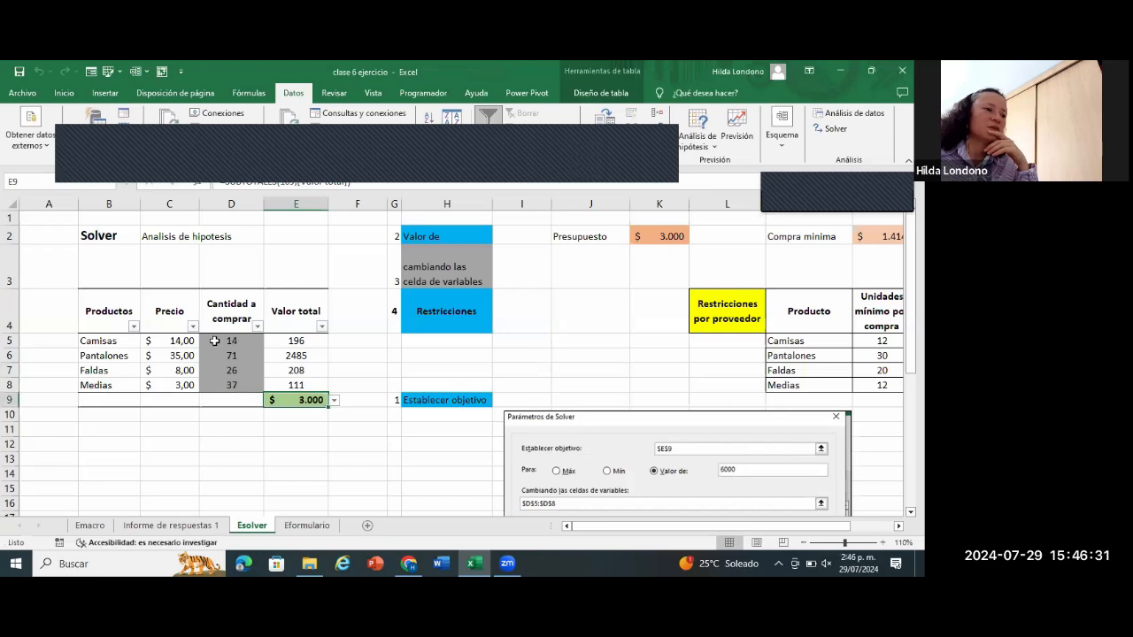
click(214, 341)
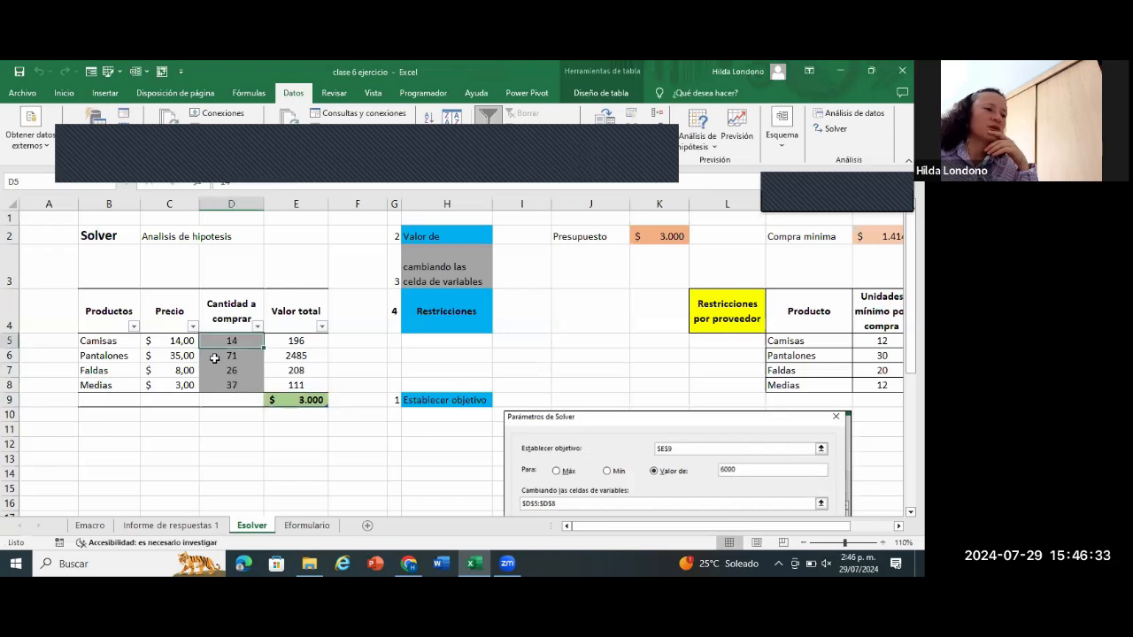
key(Down)
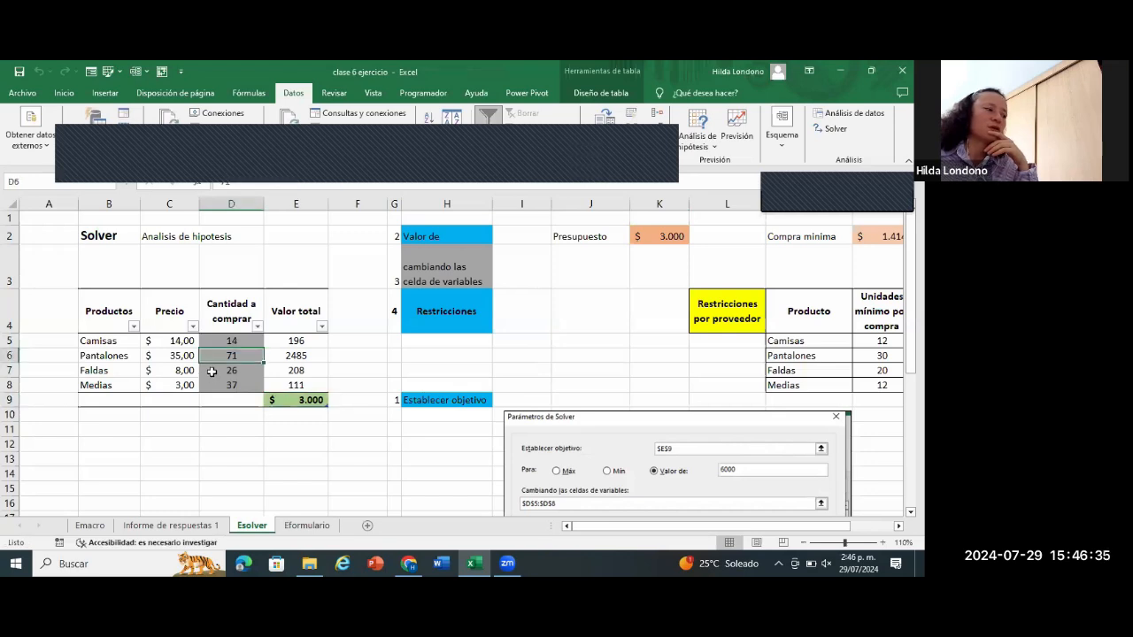
click(211, 372)
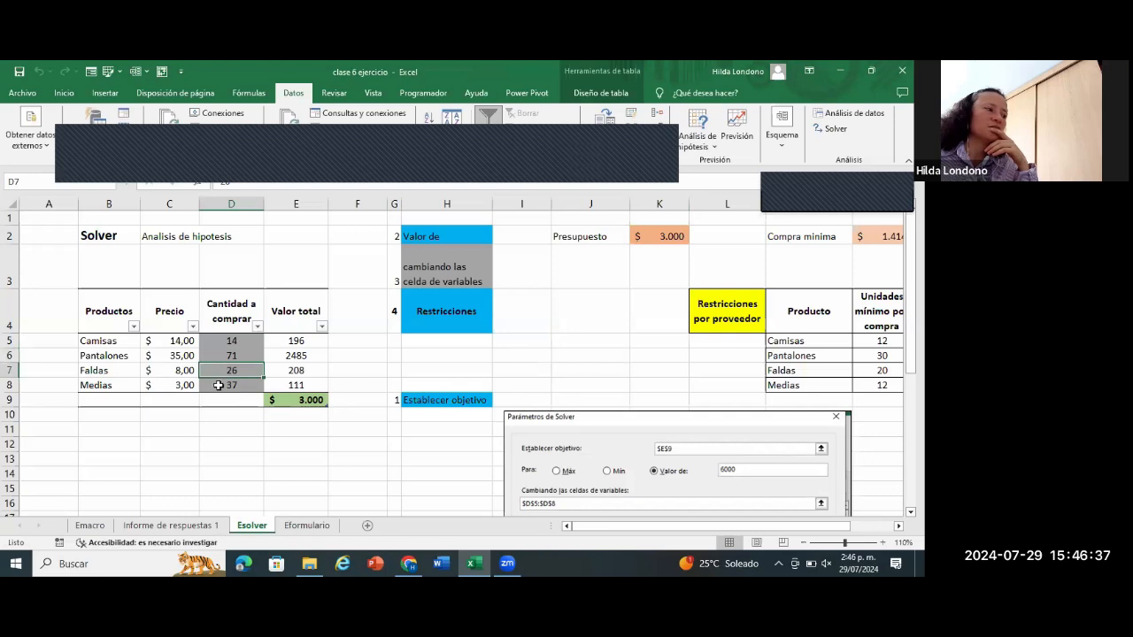
click(217, 385)
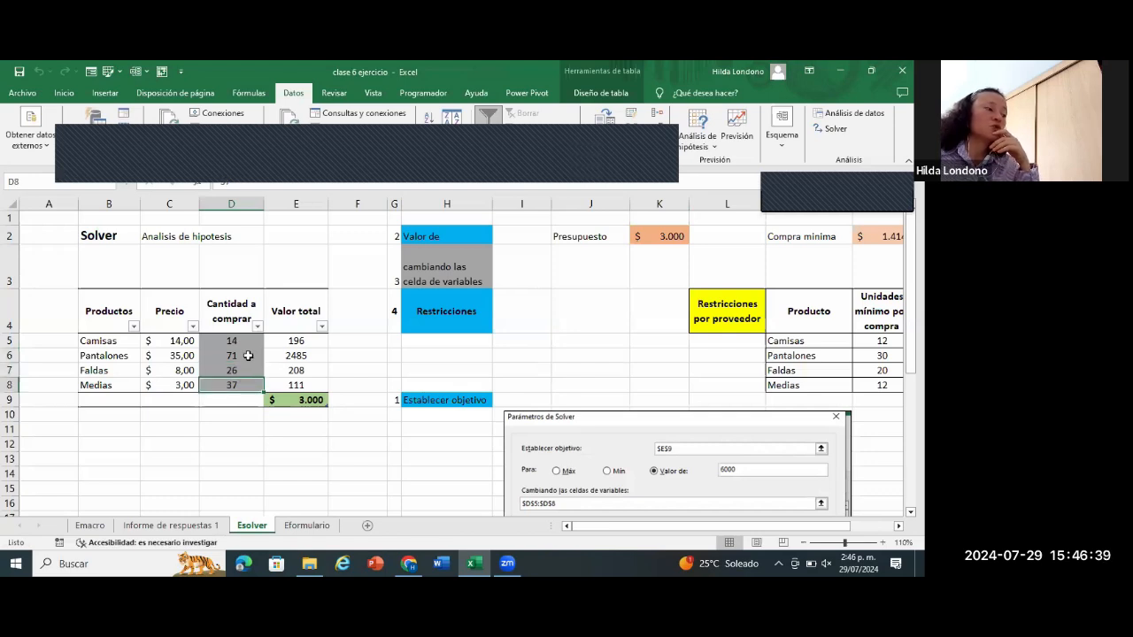
click(247, 358)
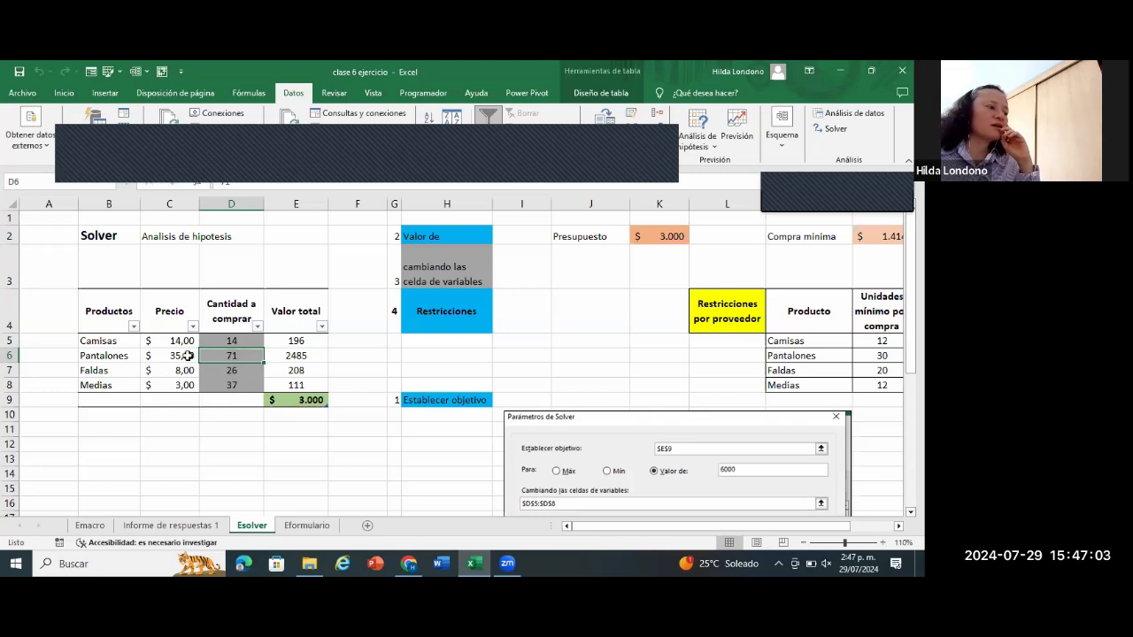
click(288, 357)
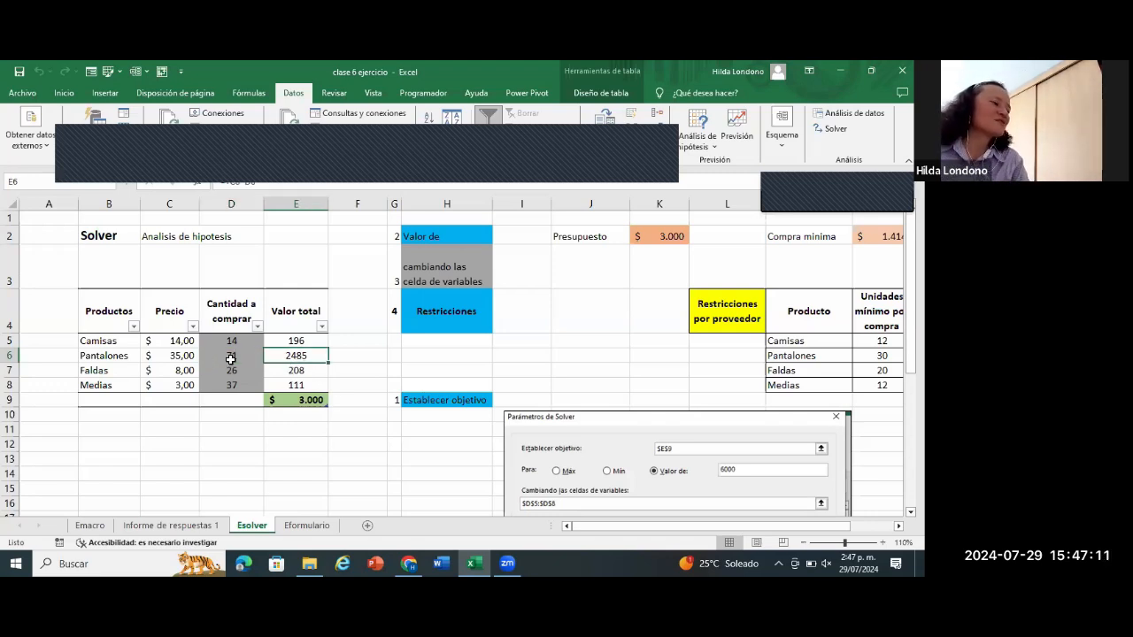
Step: Switch to the Eformulario sheet and check the Credito payment option
click(305, 526)
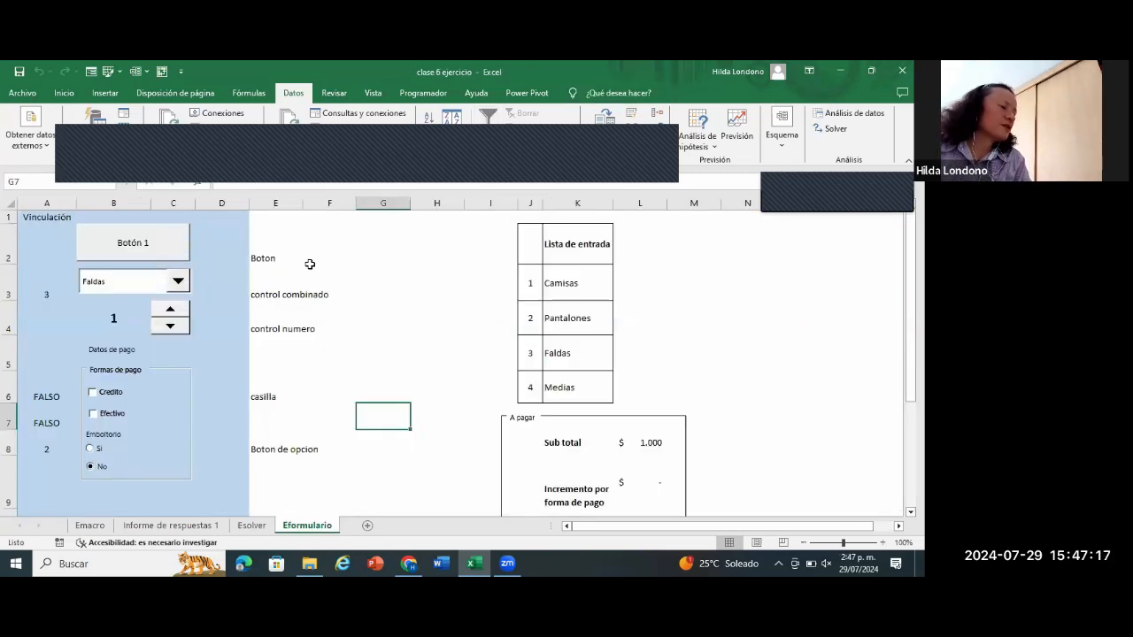
click(93, 393)
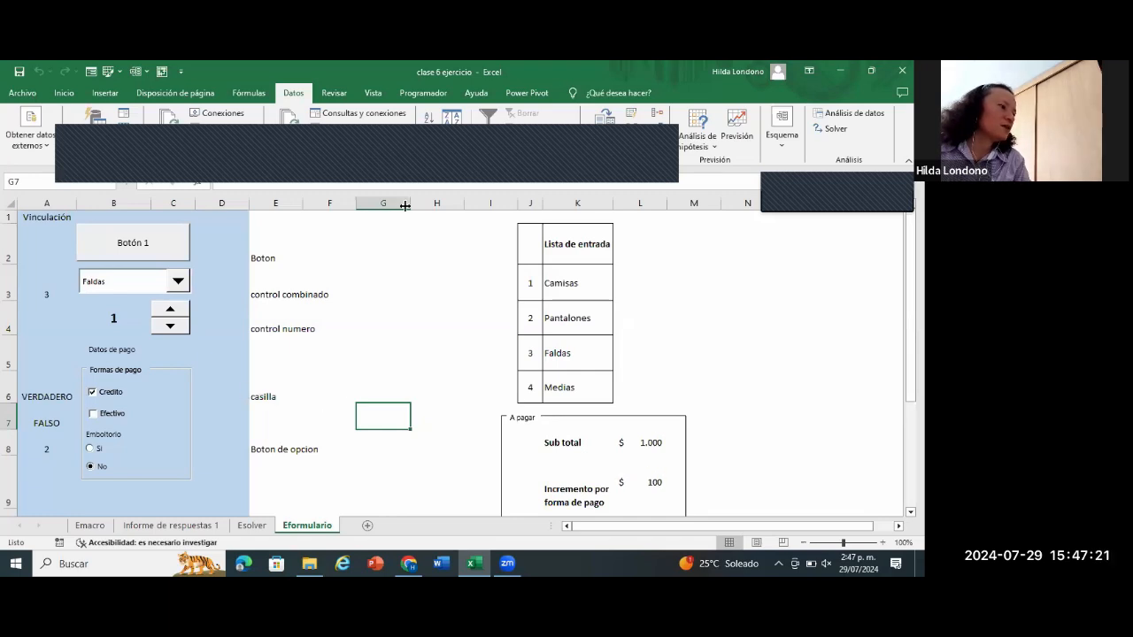
click(349, 390)
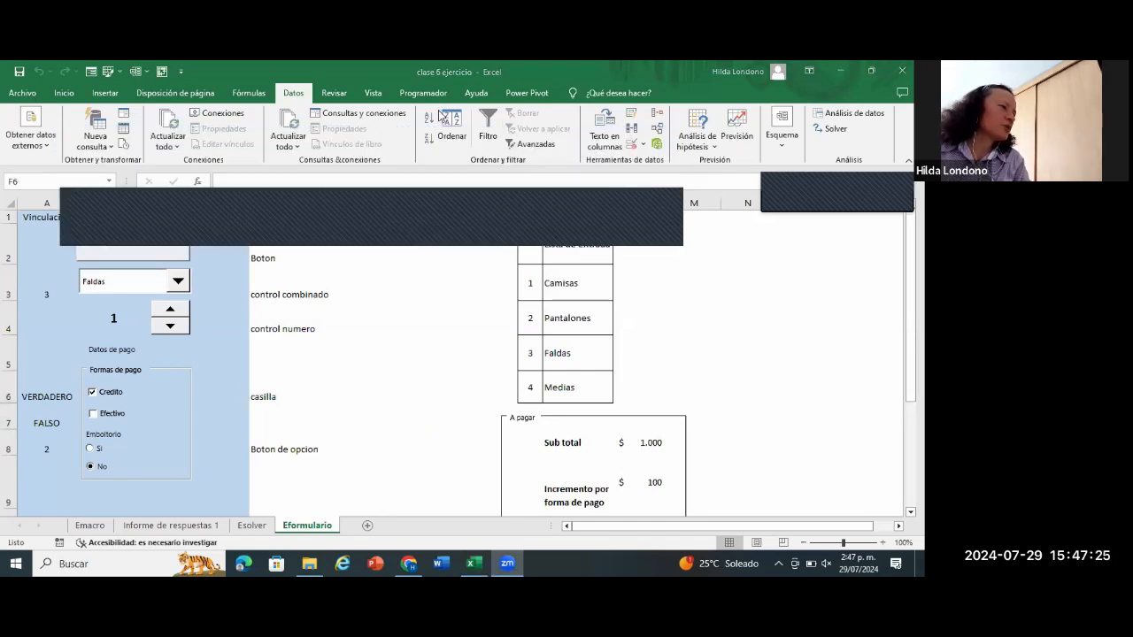
Step: Insert an option button form control in column G, beside the Boton de opcion label
click(430, 95)
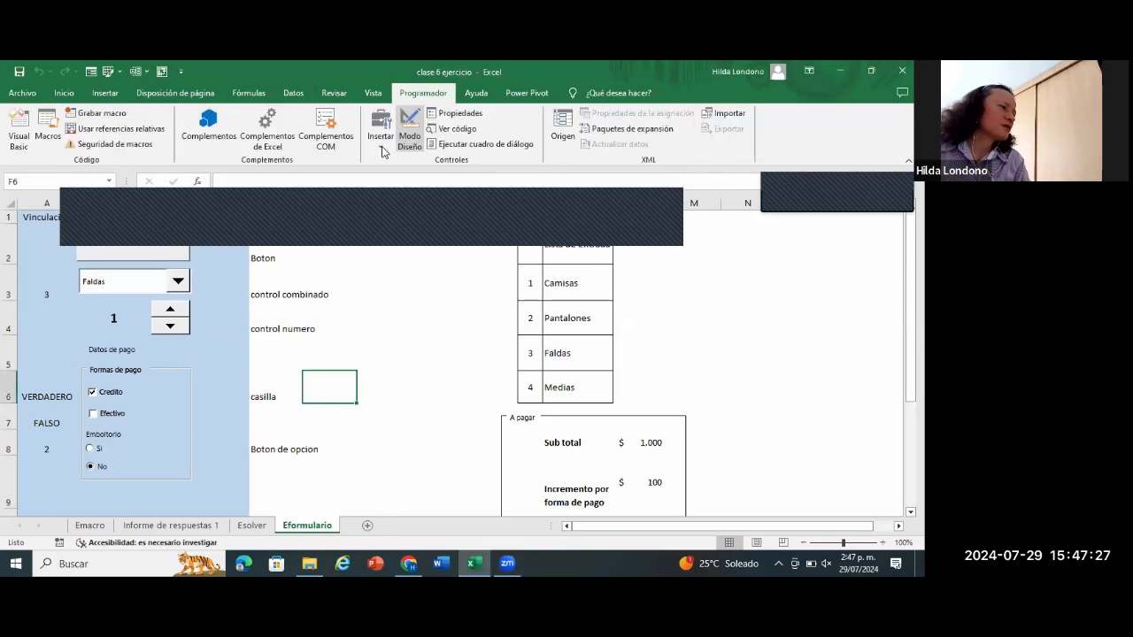
click(380, 131)
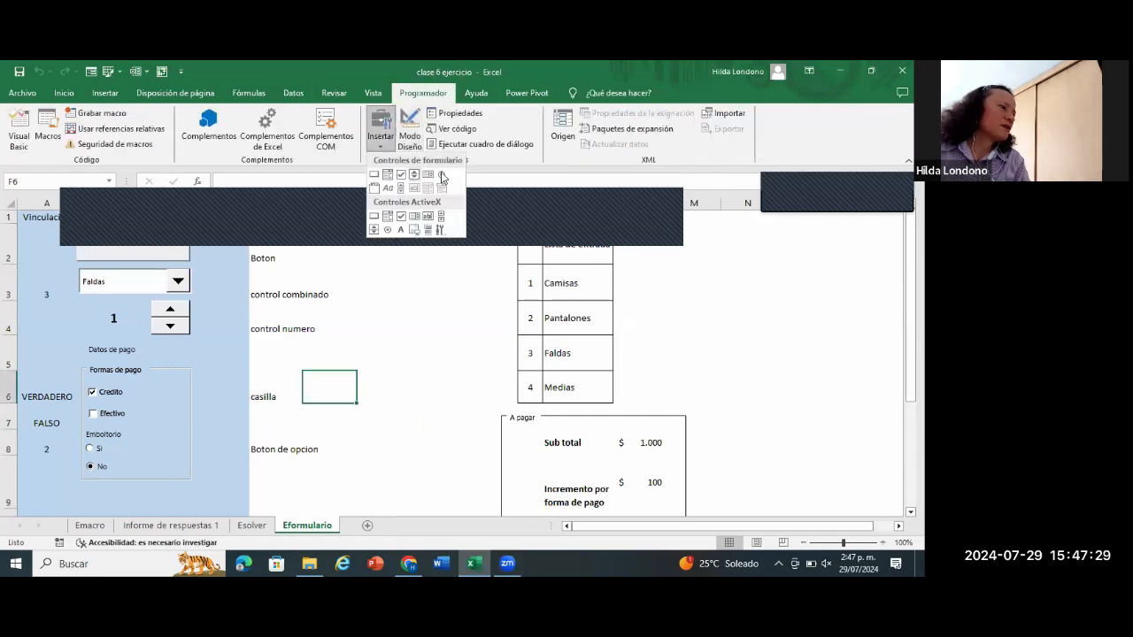
drag(383, 426, 449, 448)
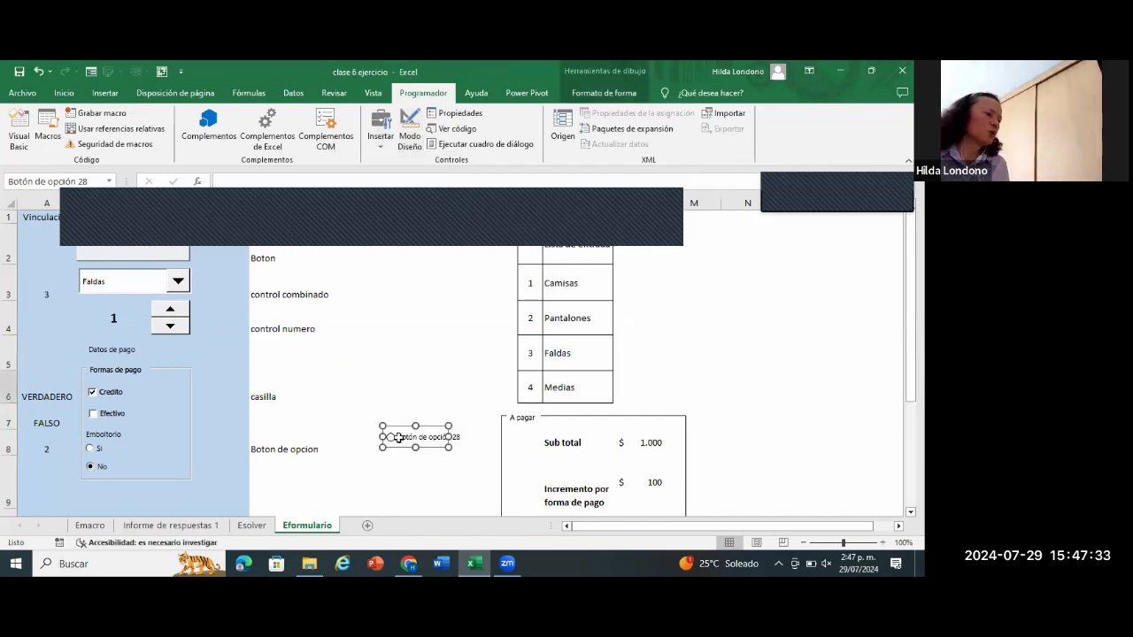
Step: Replace the new option button's caption with "si"
text(s)
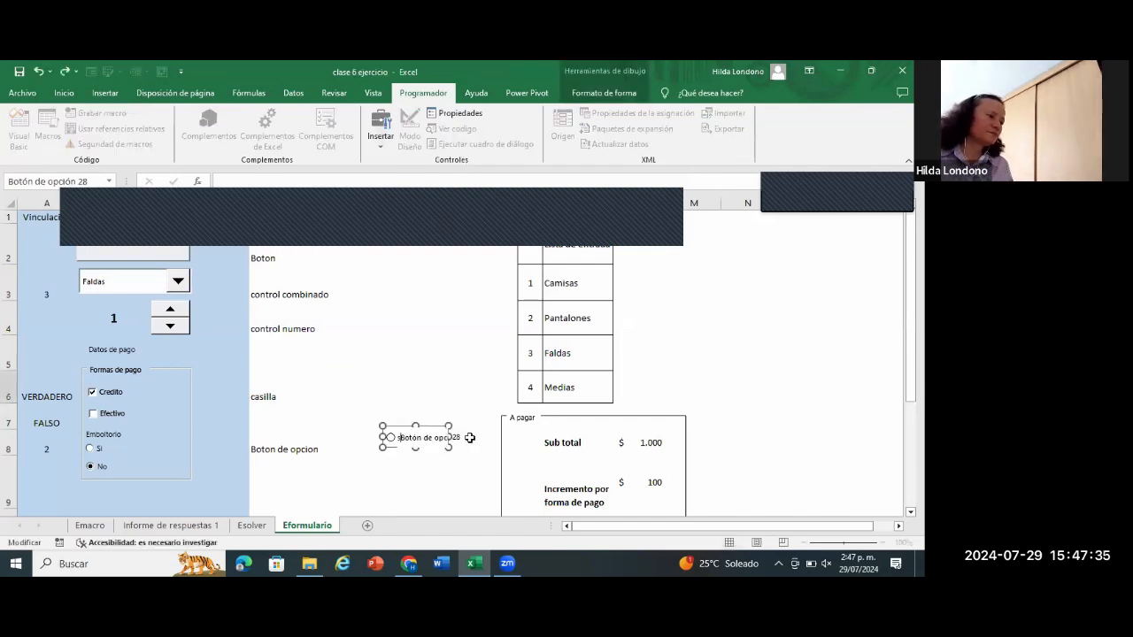
text(i)
key(Delete)
key(Delete)
key(Delete)
key(Delete)
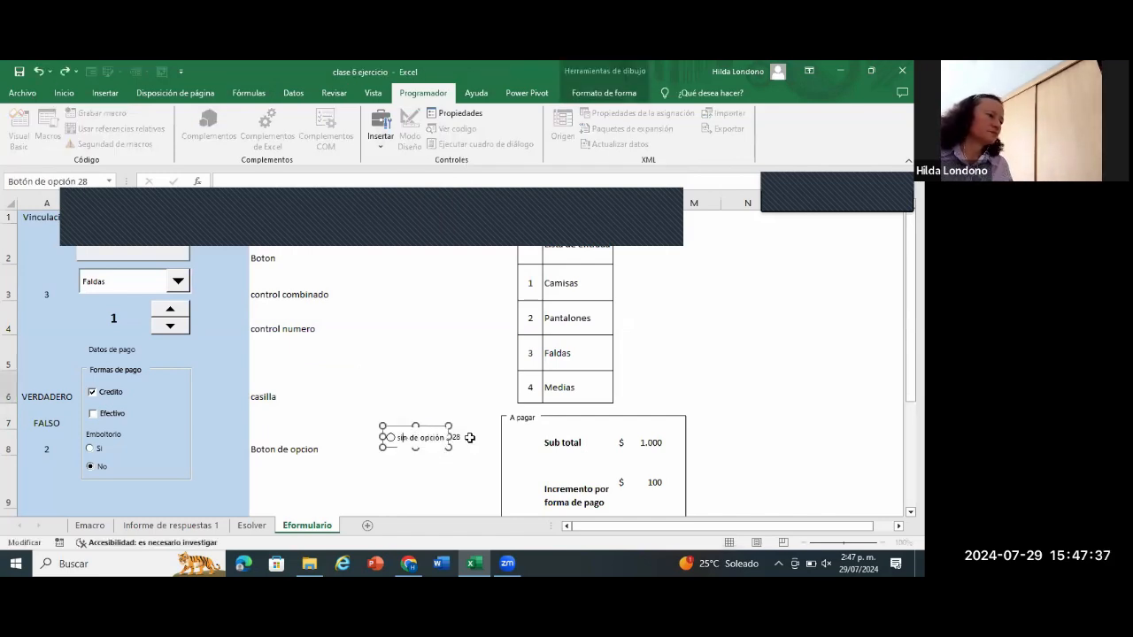
key(Delete)
key(Delete)
key(Delete)
key(Delete)
key(Delete)
key(Delete)
key(Delete)
key(Delete)
key(Delete)
key(Delete)
key(Delete)
key(Delete)
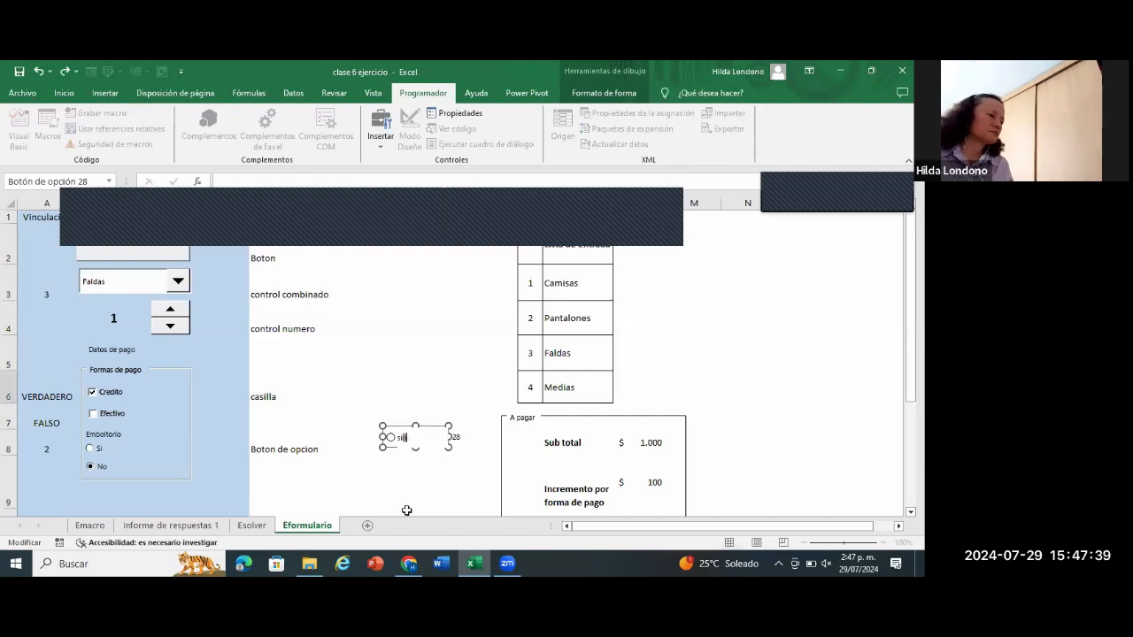
key(Delete)
key(Delete)
click(390, 463)
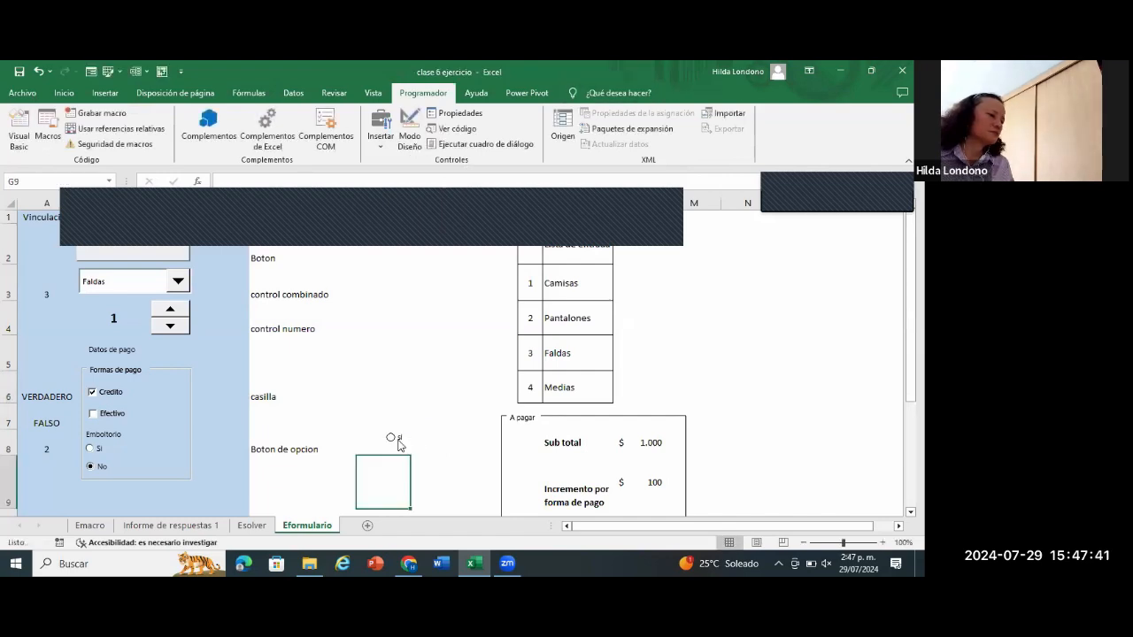
Step: Link the new "si" option button to cell A8 in its control format settings
right_click(399, 438)
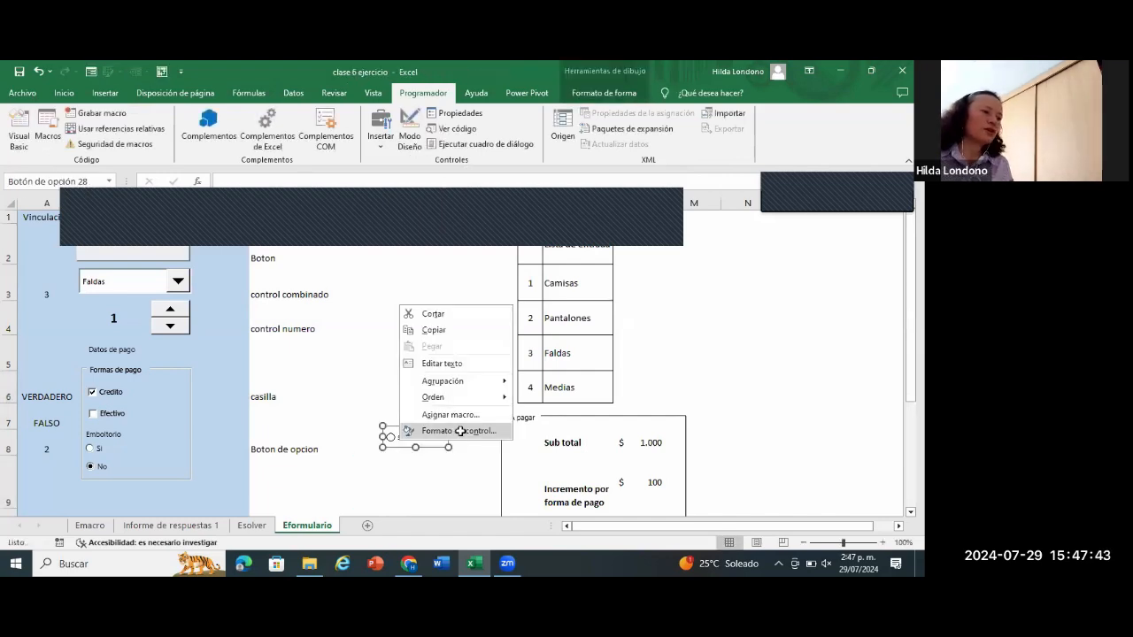
key(Return)
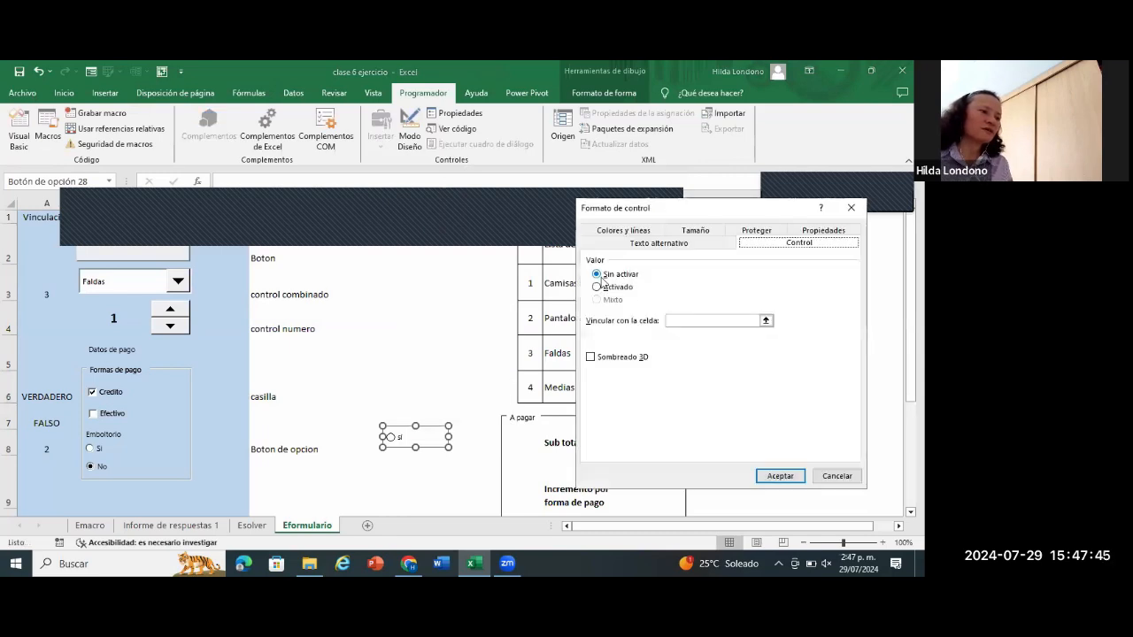
click(766, 321)
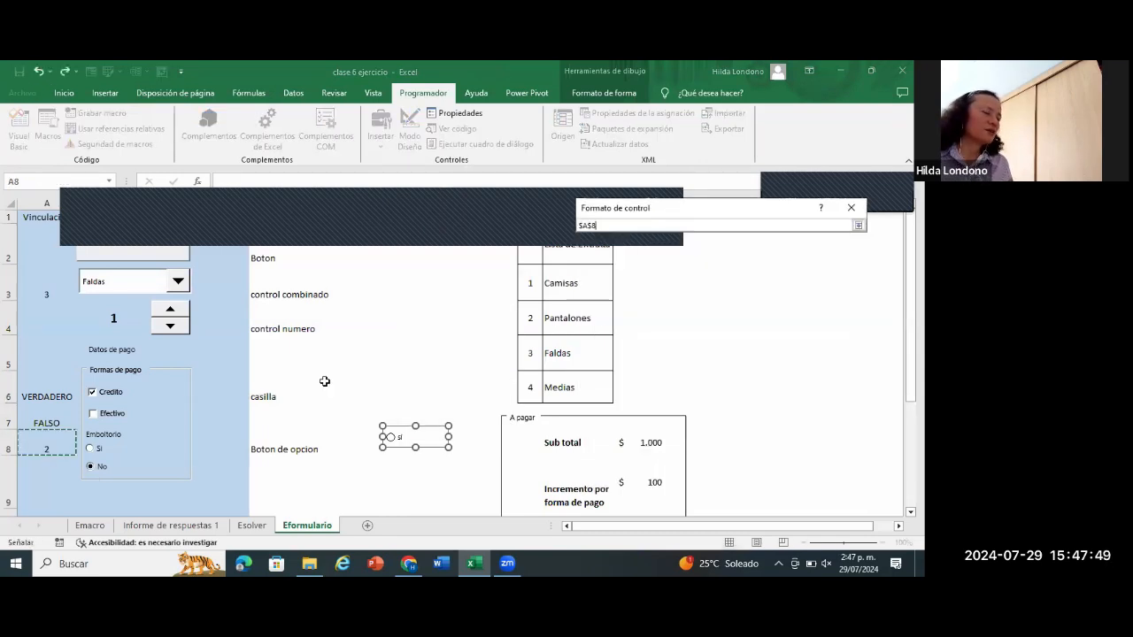
click(857, 227)
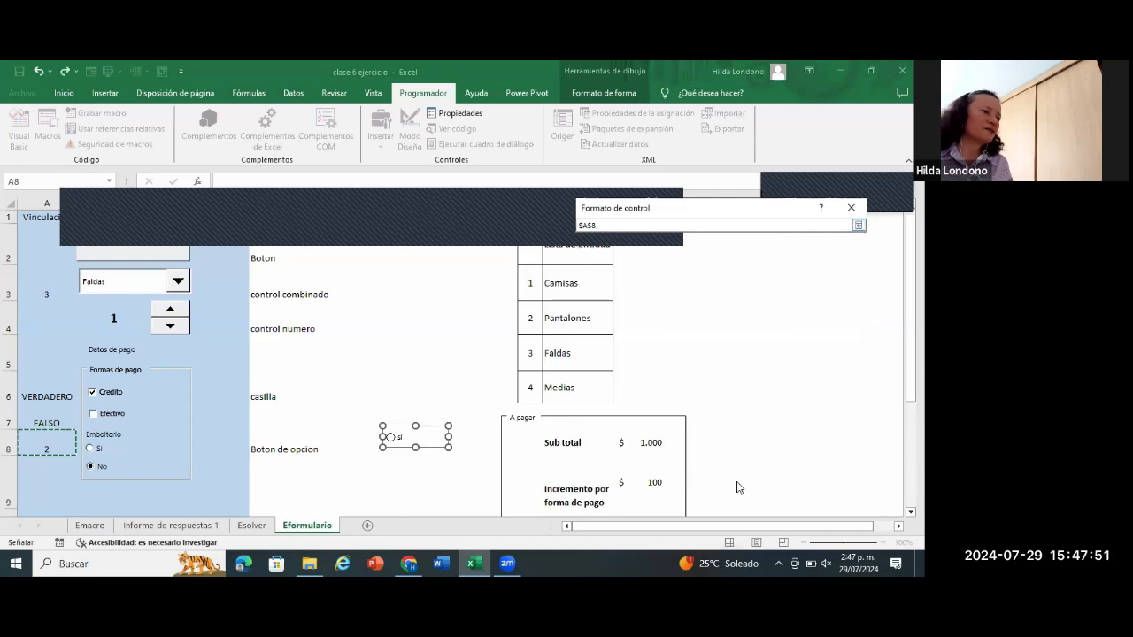
click(766, 478)
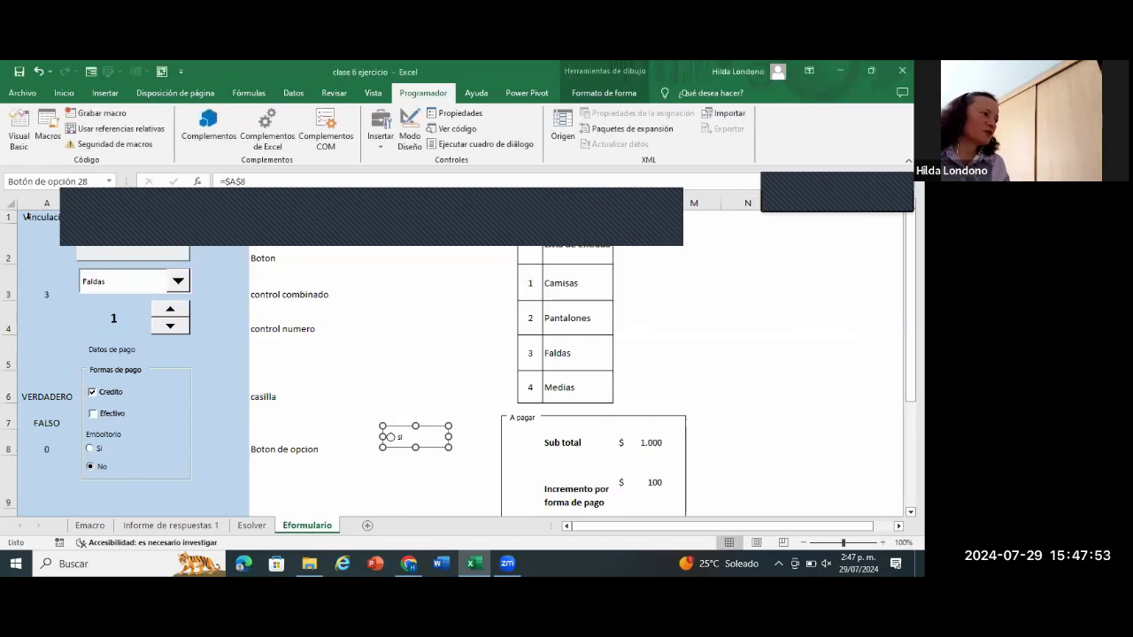
Step: Hide column A, which holds the cells linked to the form controls
click(26, 216)
right_click(30, 202)
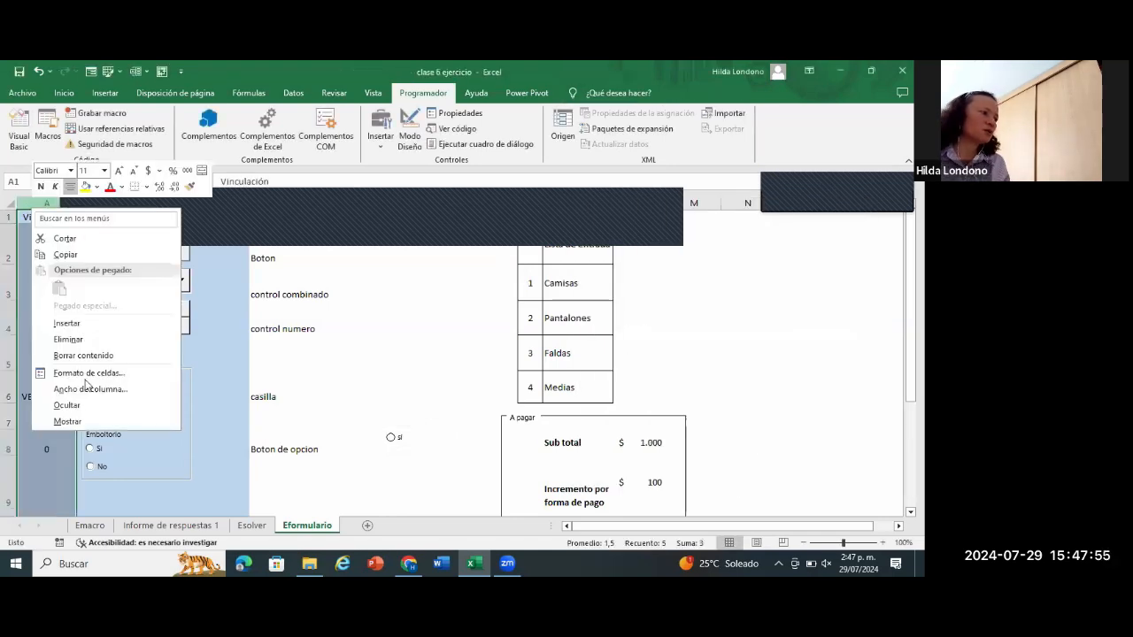
click(87, 405)
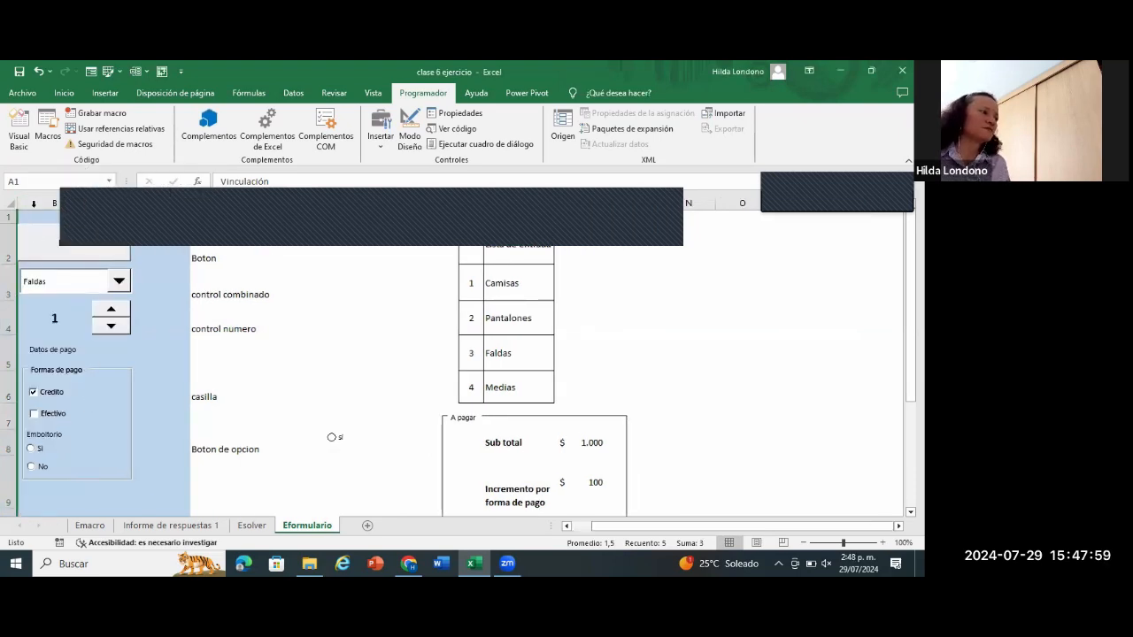
Step: Try to unhide column A from column B and the whole sheet, and undo hiding the column
click(31, 200)
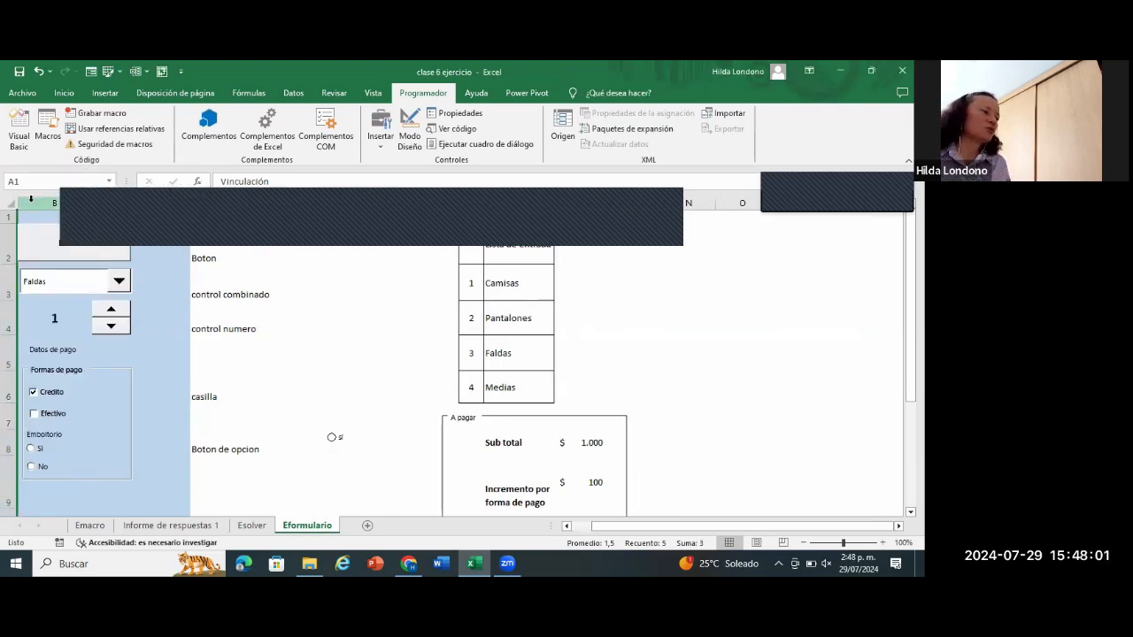
right_click(93, 420)
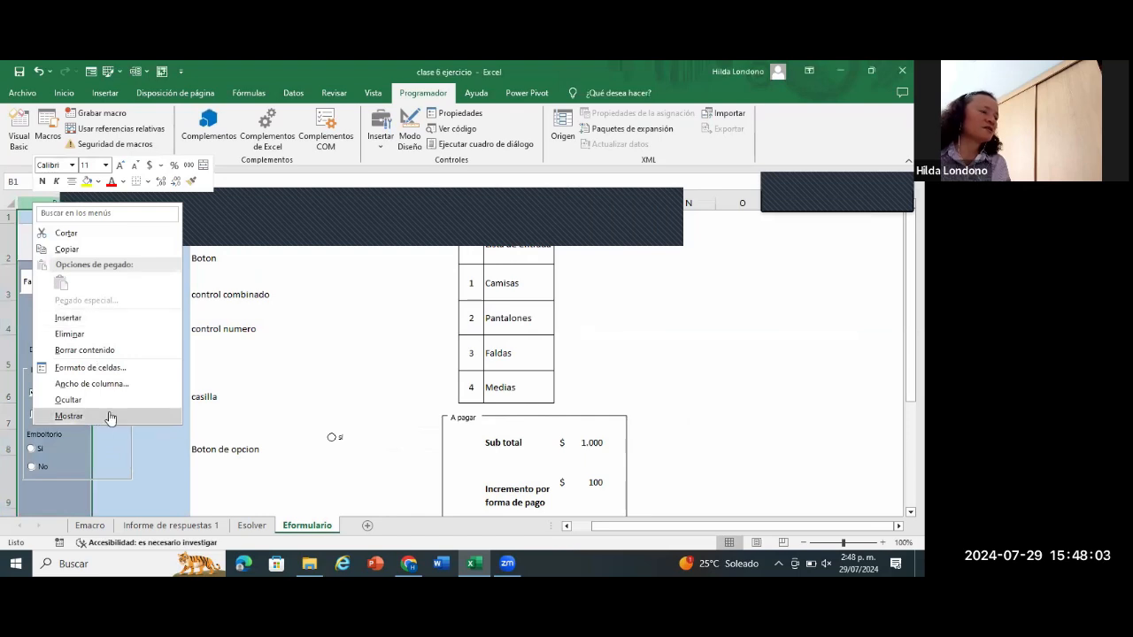
click(104, 417)
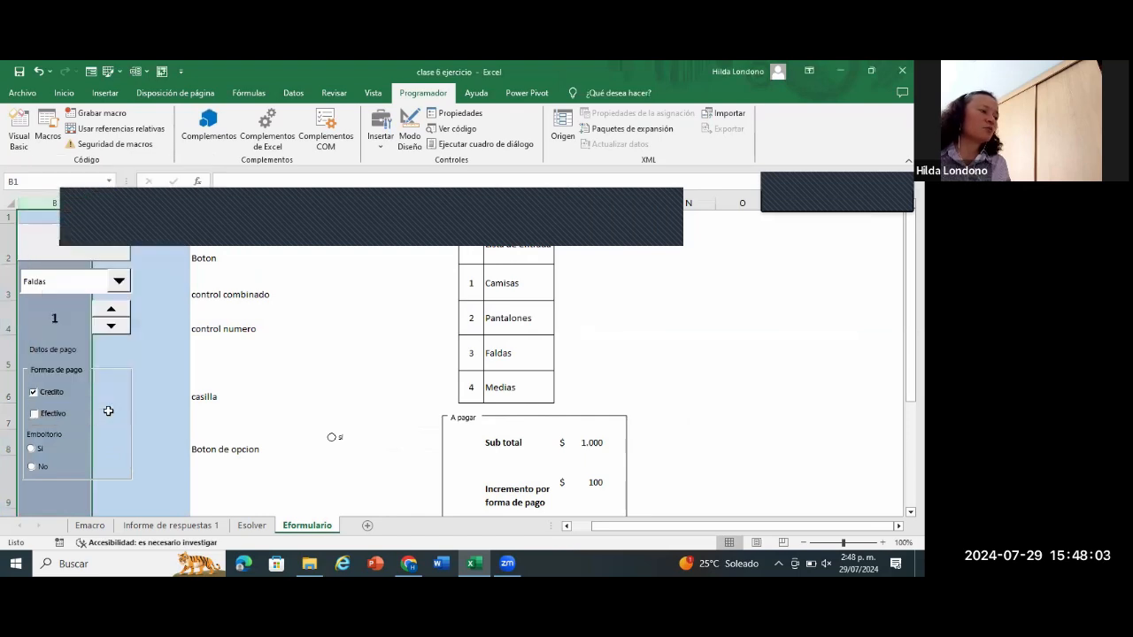
click(9, 204)
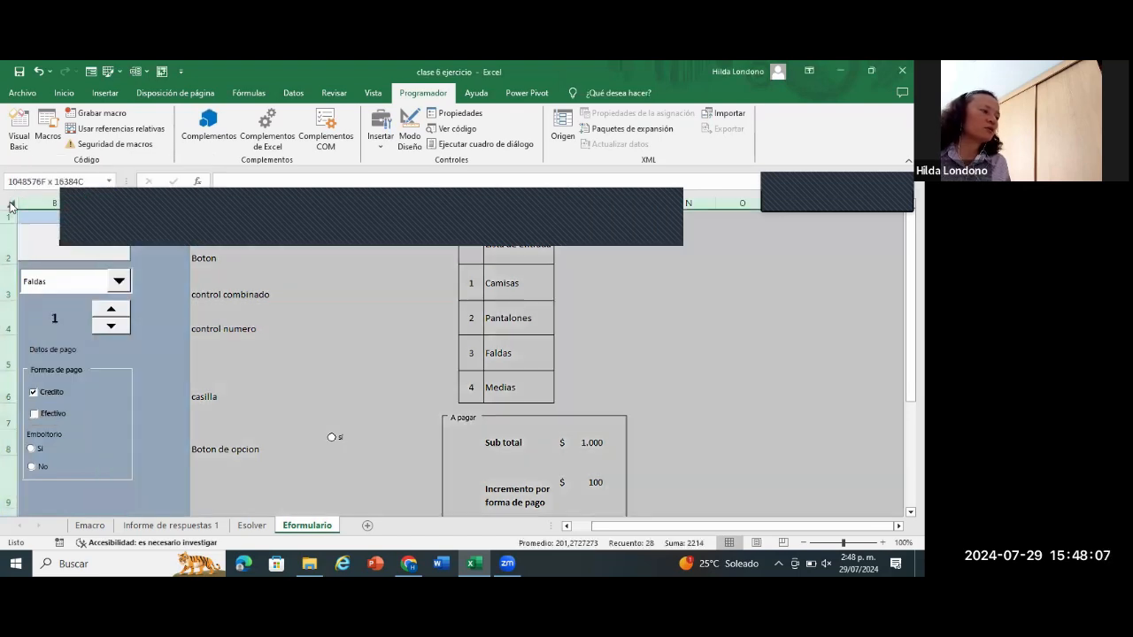
right_click(11, 204)
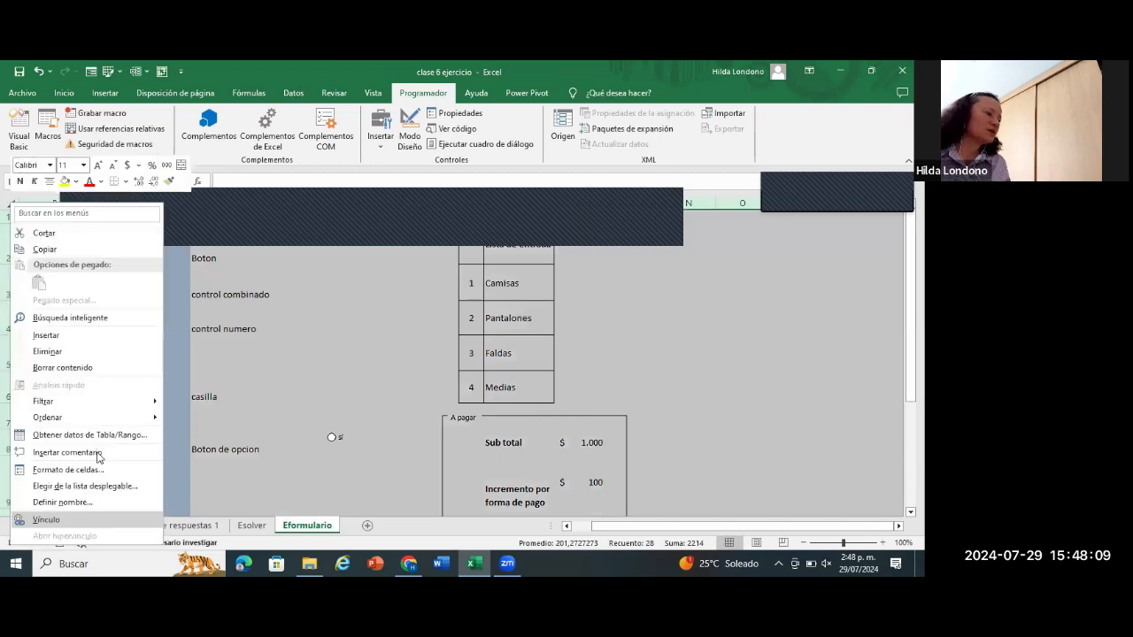
click(294, 490)
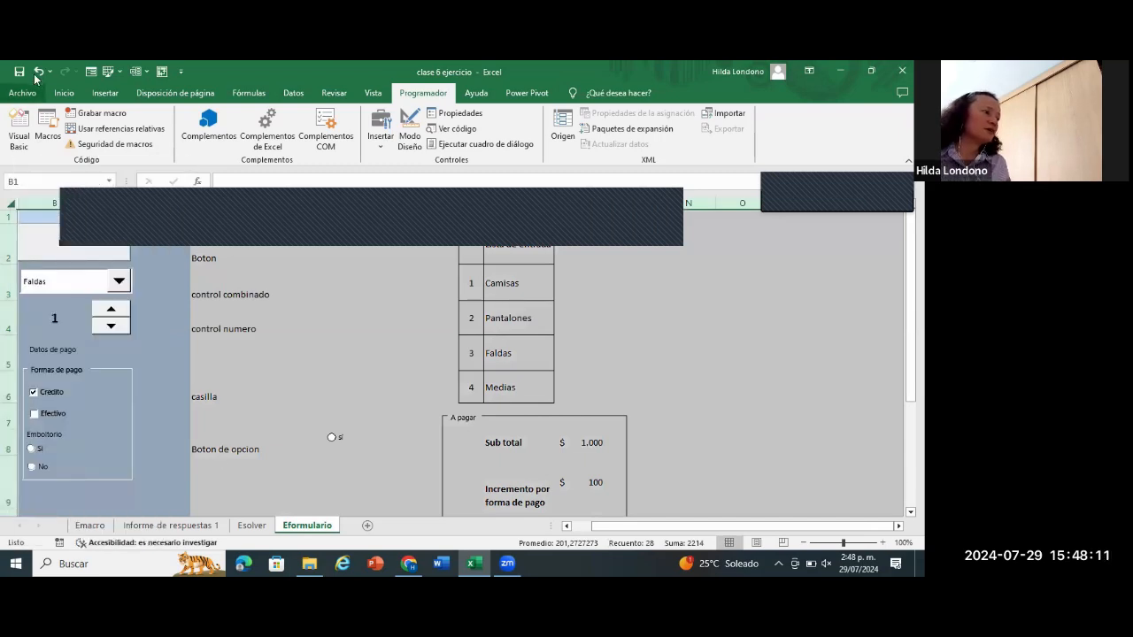
click(37, 72)
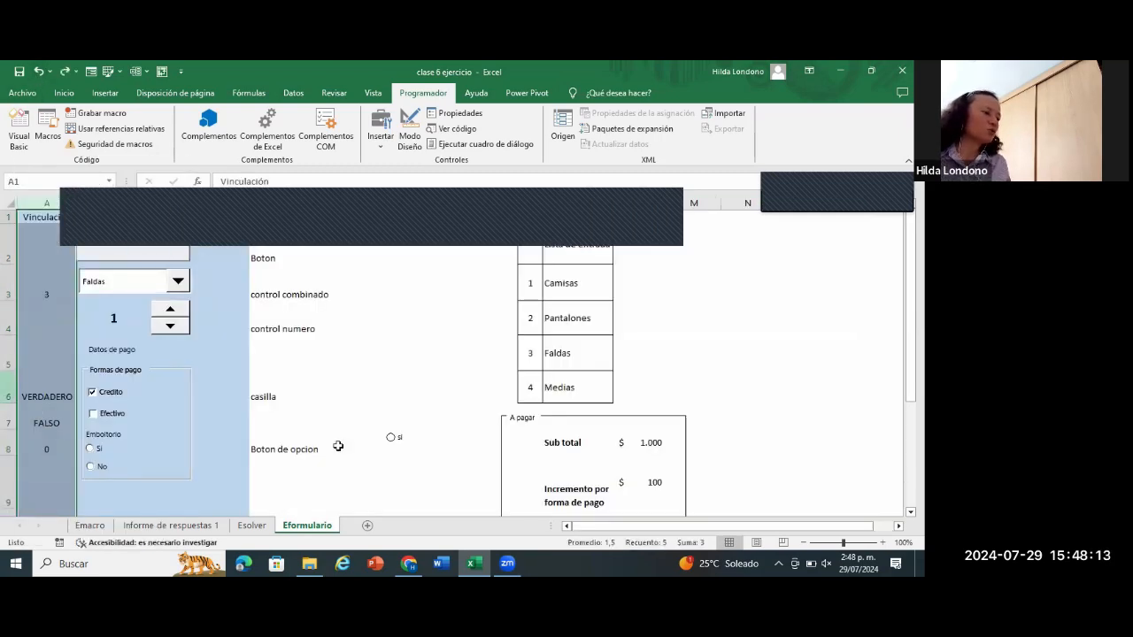
Step: Try the Emboltorio option buttons and leave Si selected
click(375, 446)
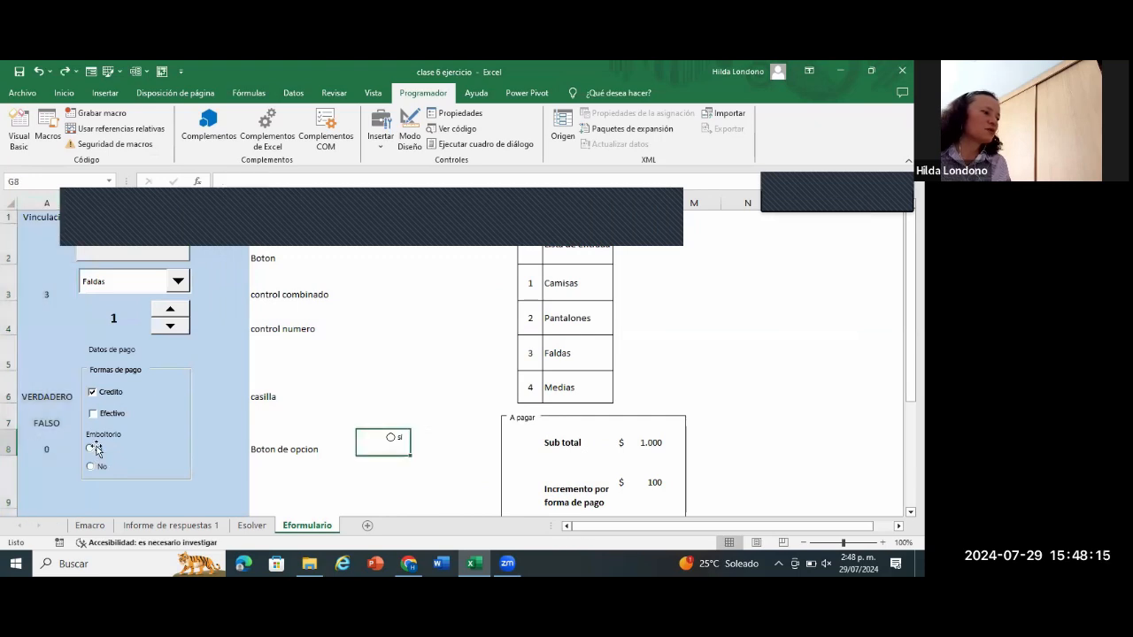
click(75, 448)
click(95, 445)
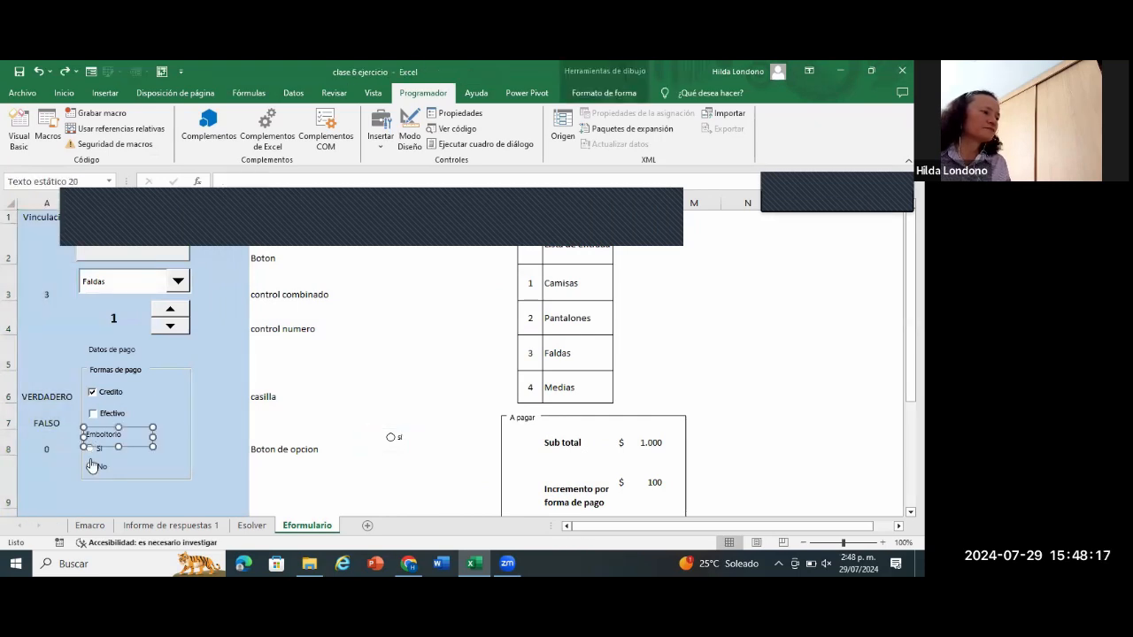
click(92, 467)
click(333, 482)
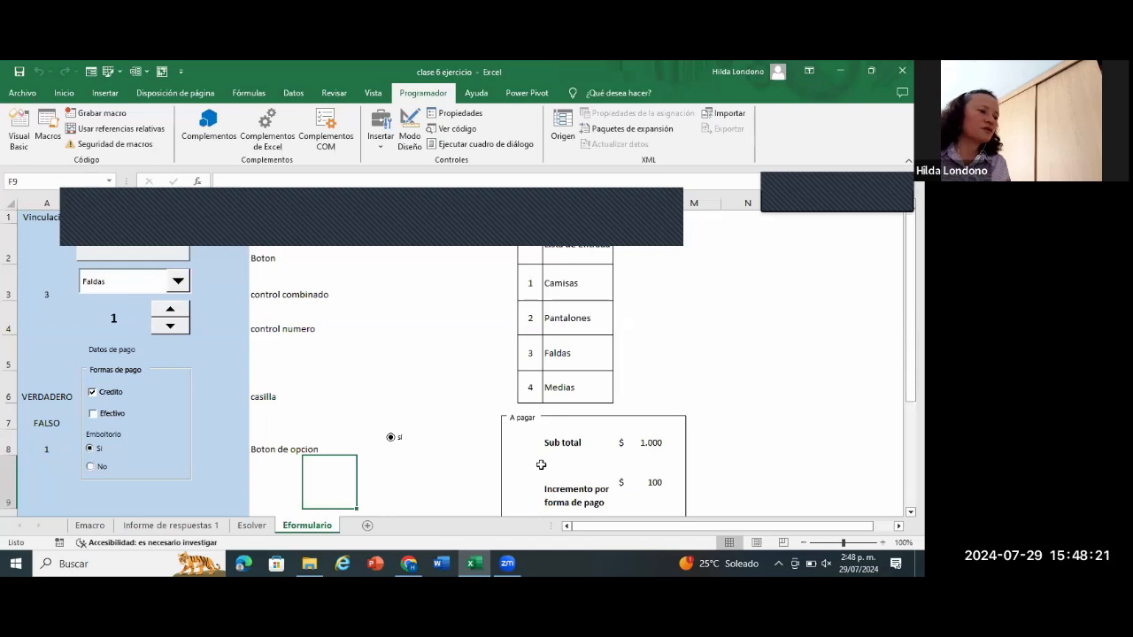
Step: Change the Para regalo formula in L10 to =SI(A8=1;10;0)
scroll(662, 474, down, 1)
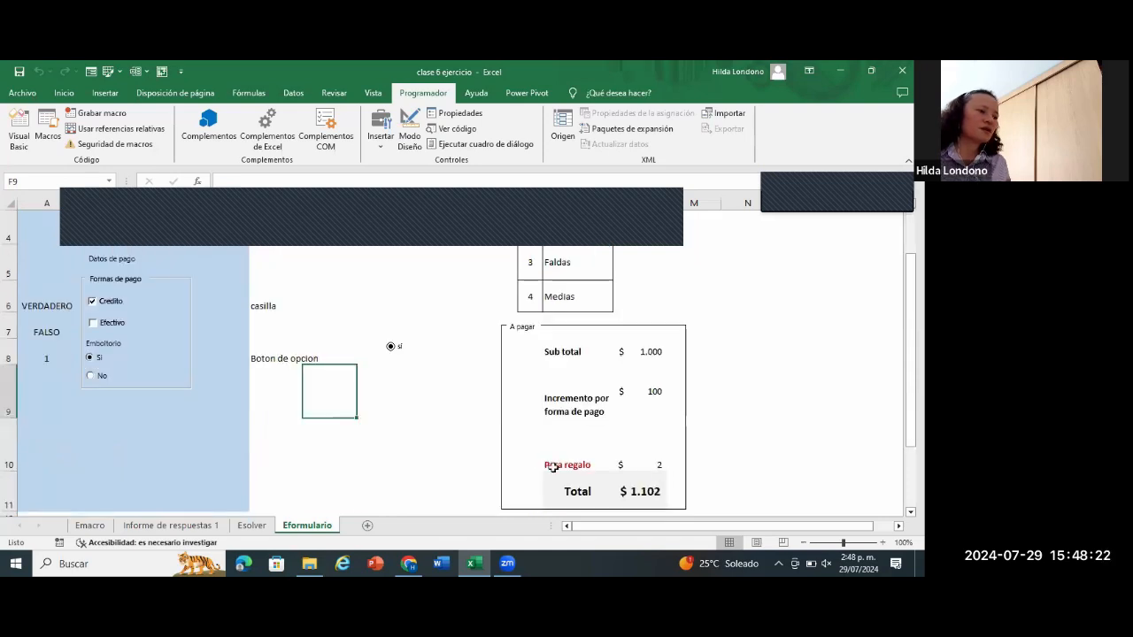
click(652, 465)
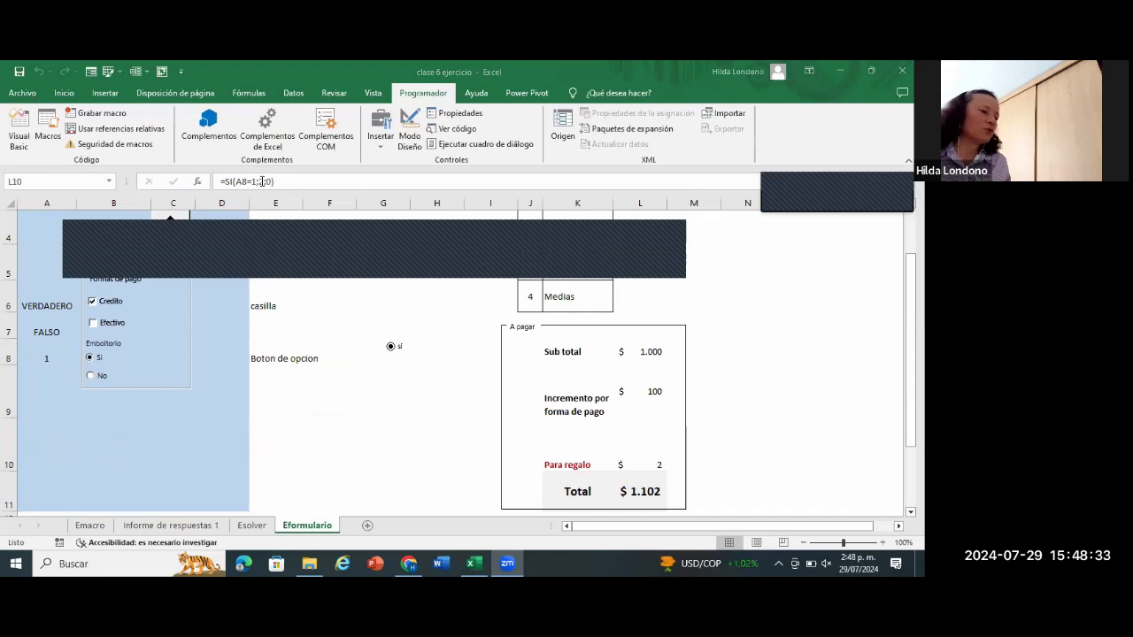
click(265, 182)
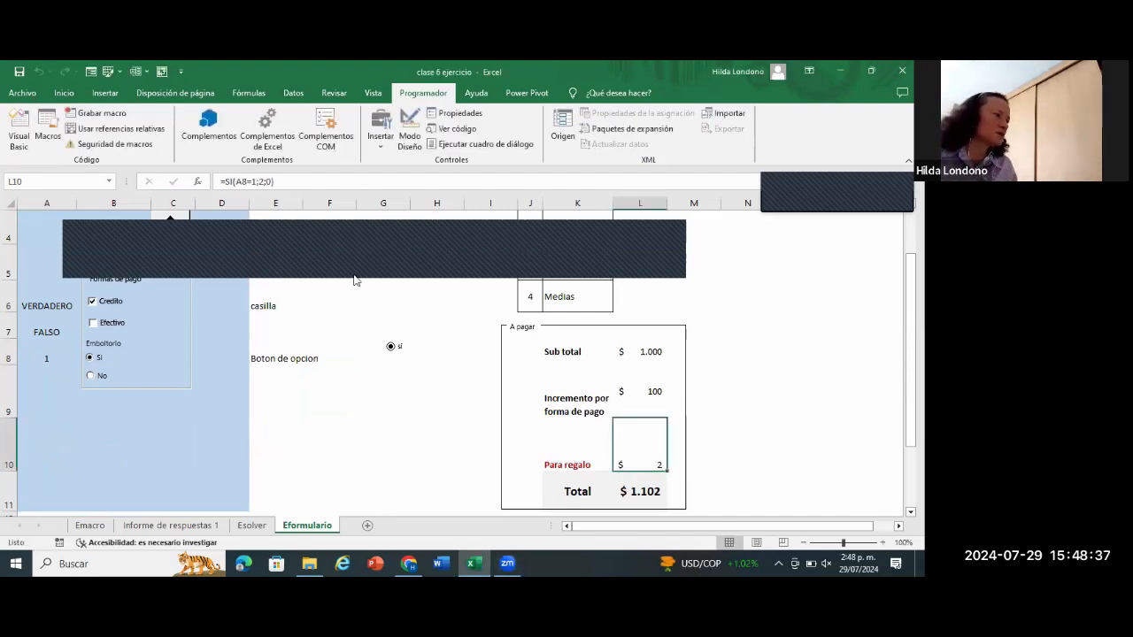
click(293, 186)
key(Left)
key(Left)
key(Left)
key(BackSpace)
text(10)
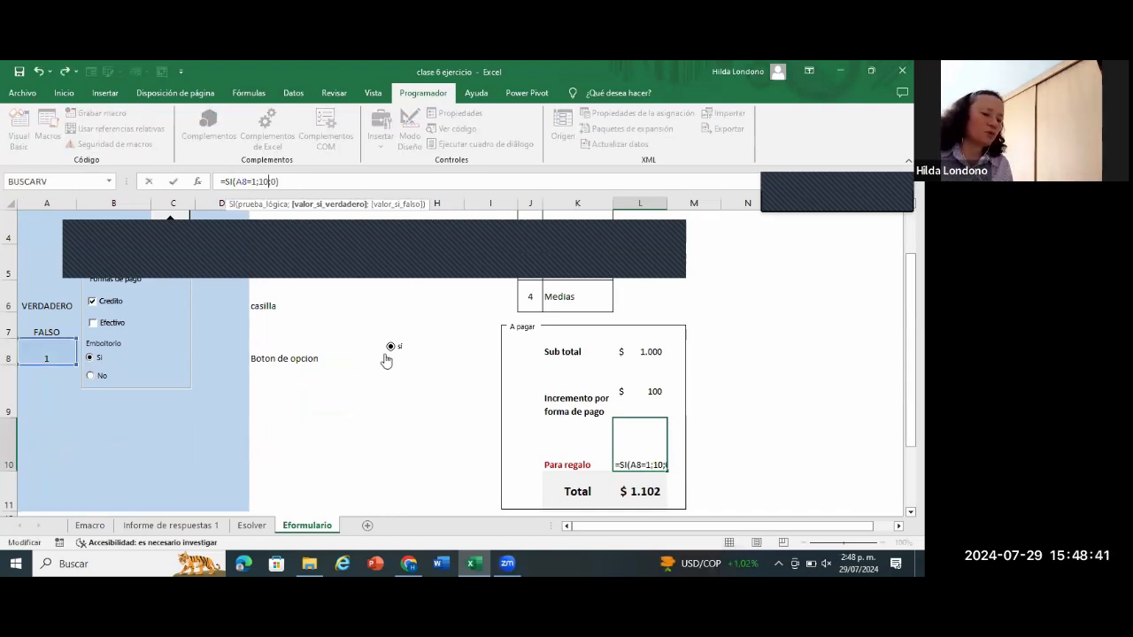
key(Return)
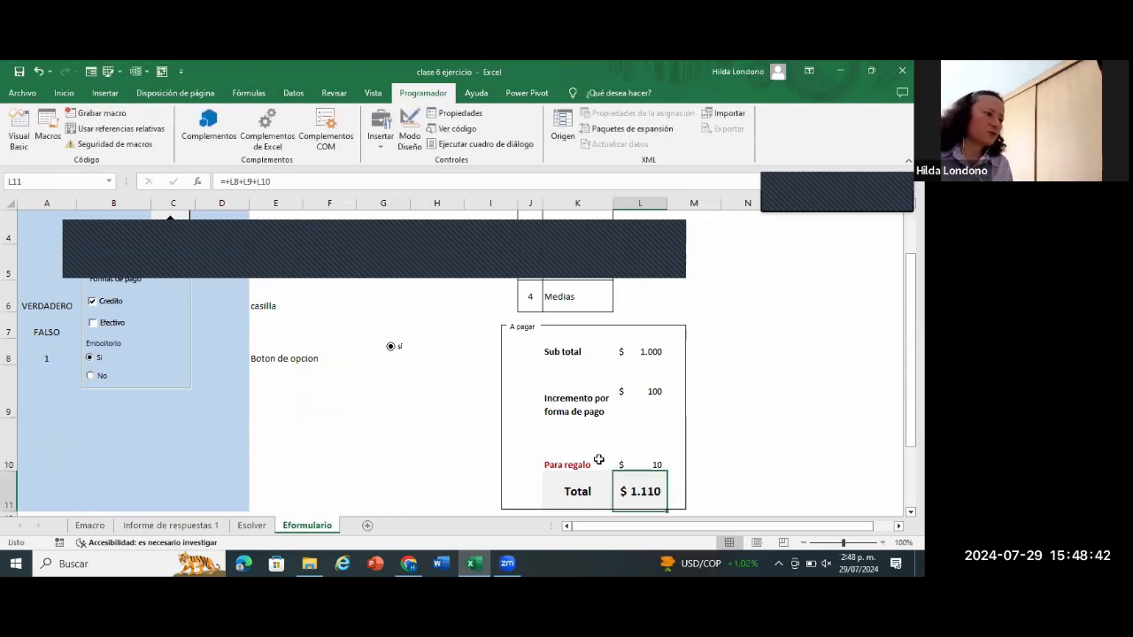
Step: Alternate the Emboltorio option between No and Si to check the Para regalo amount, its formula and the Total
click(92, 379)
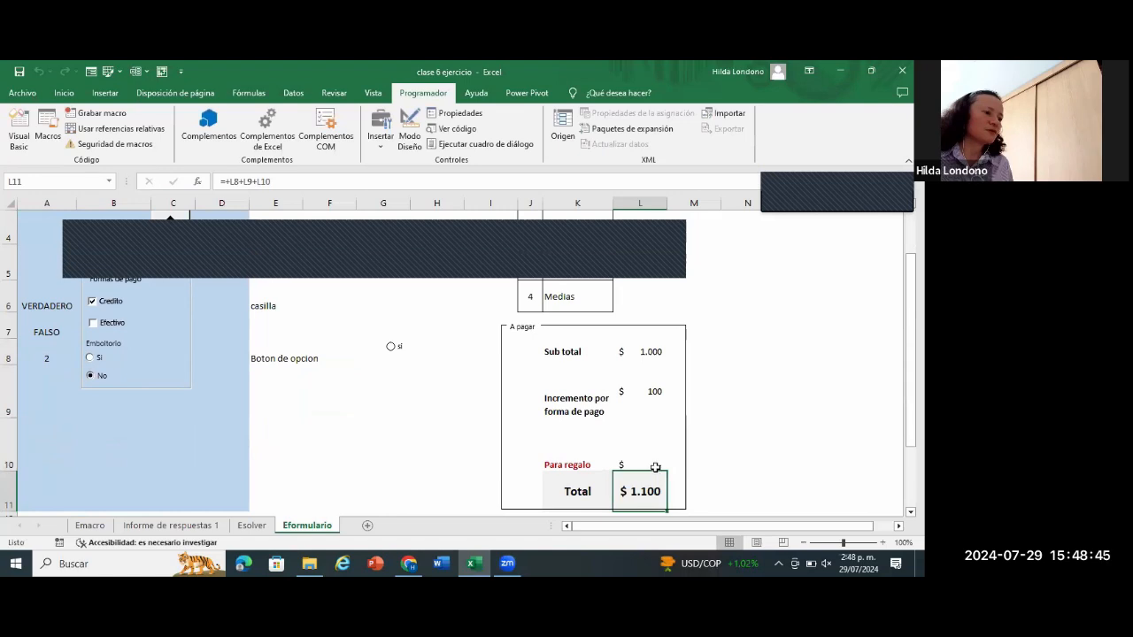
key(Up)
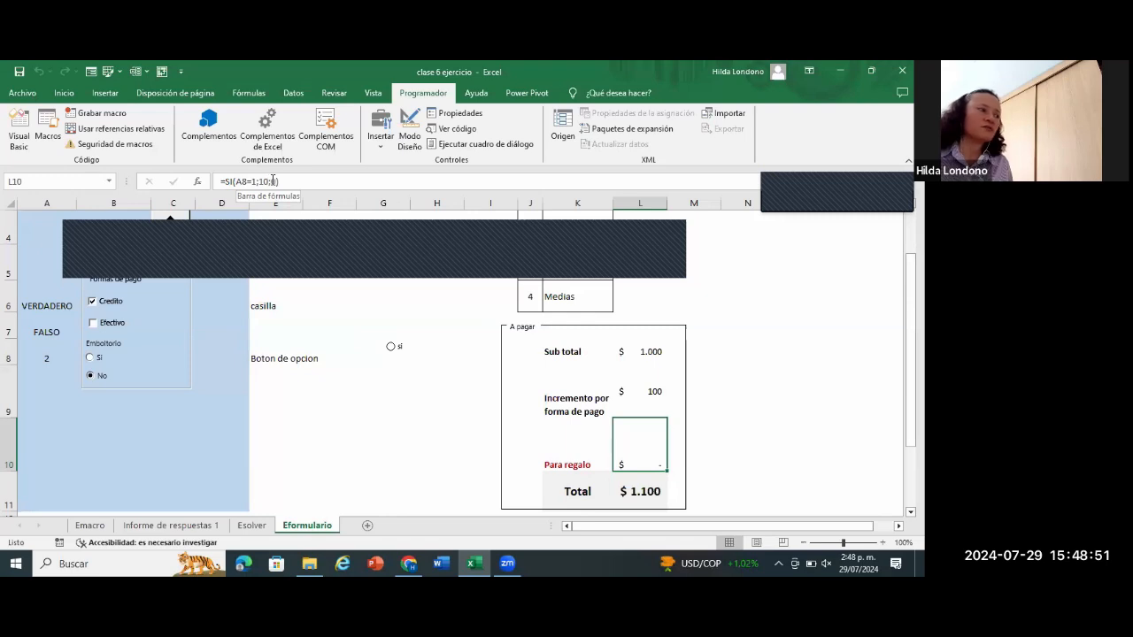
click(90, 359)
click(88, 375)
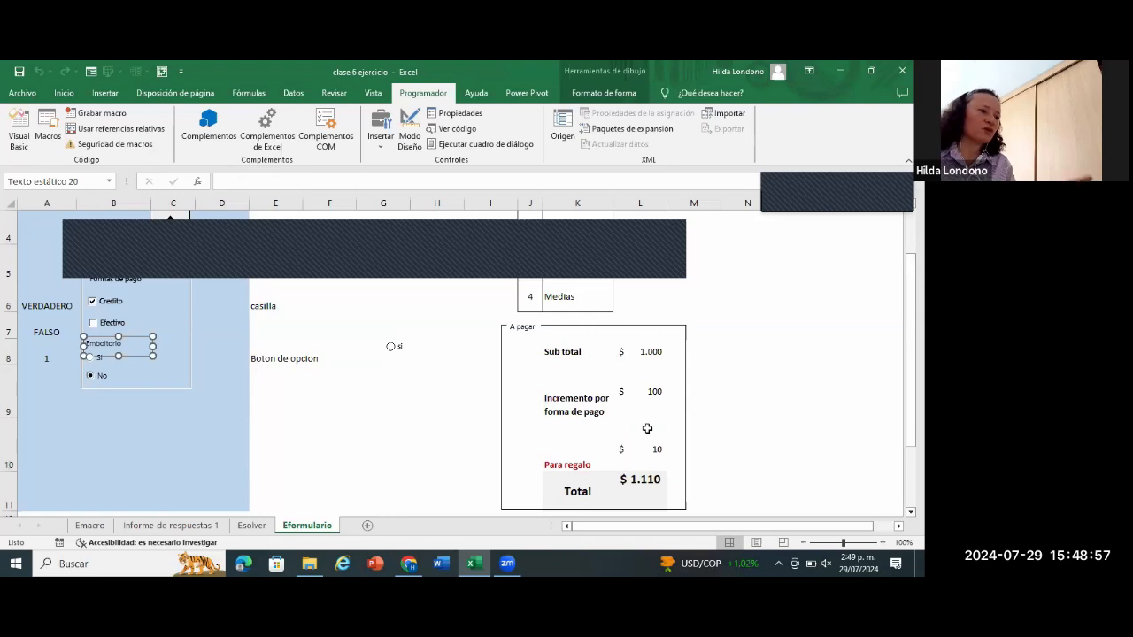
click(90, 358)
click(100, 381)
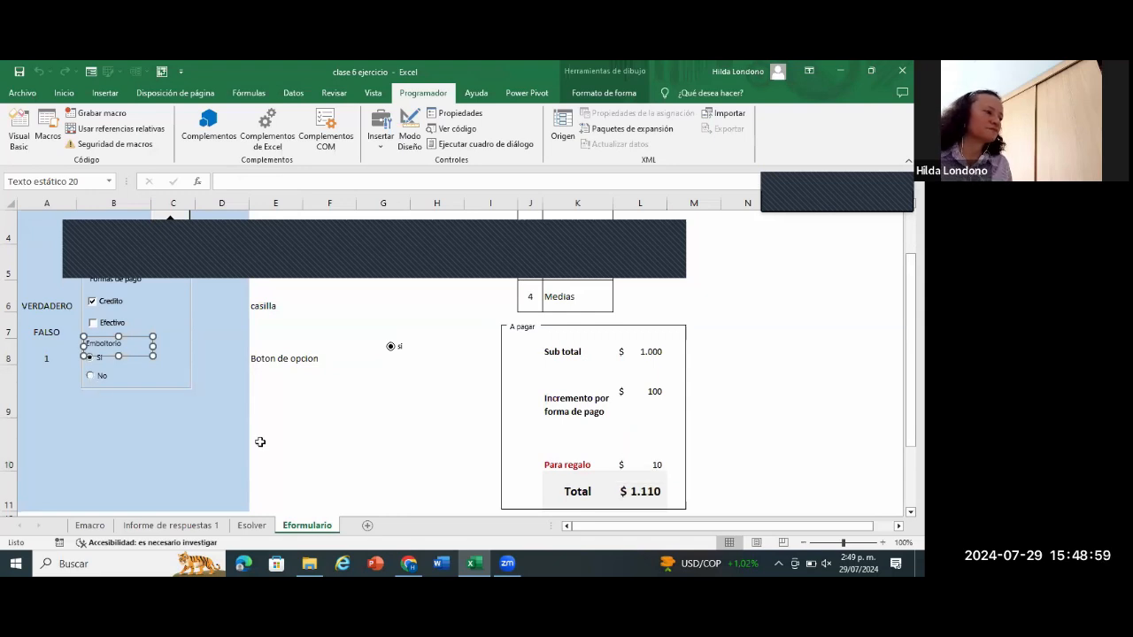
Step: Go to the Emacro sheet and view the data table and the list of macro recording steps
click(90, 525)
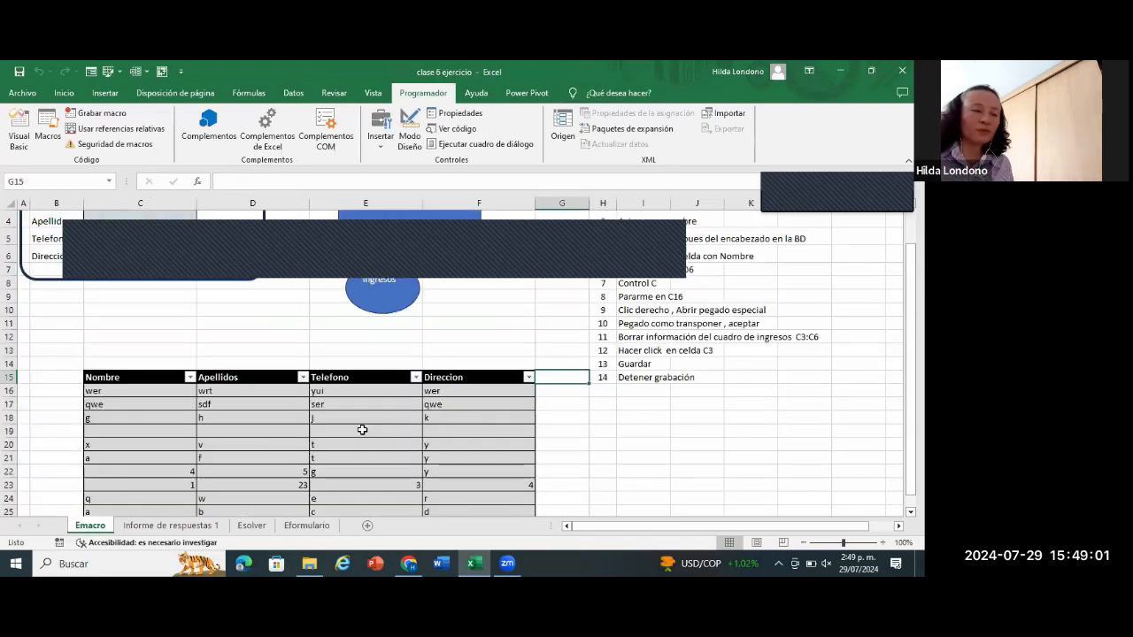
click(469, 321)
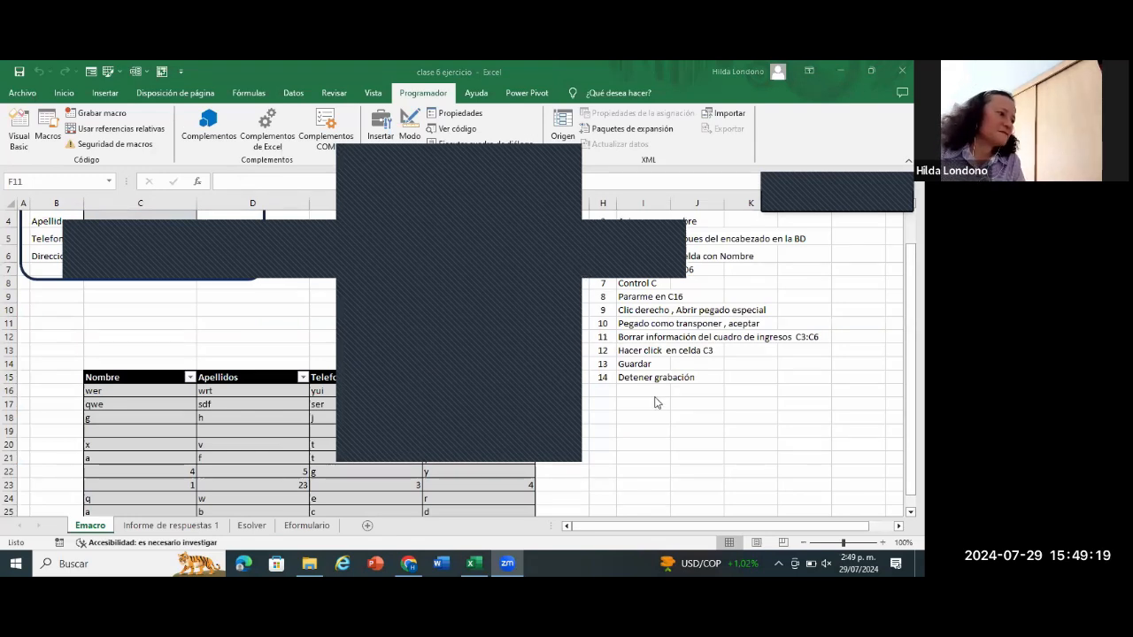
click(223, 308)
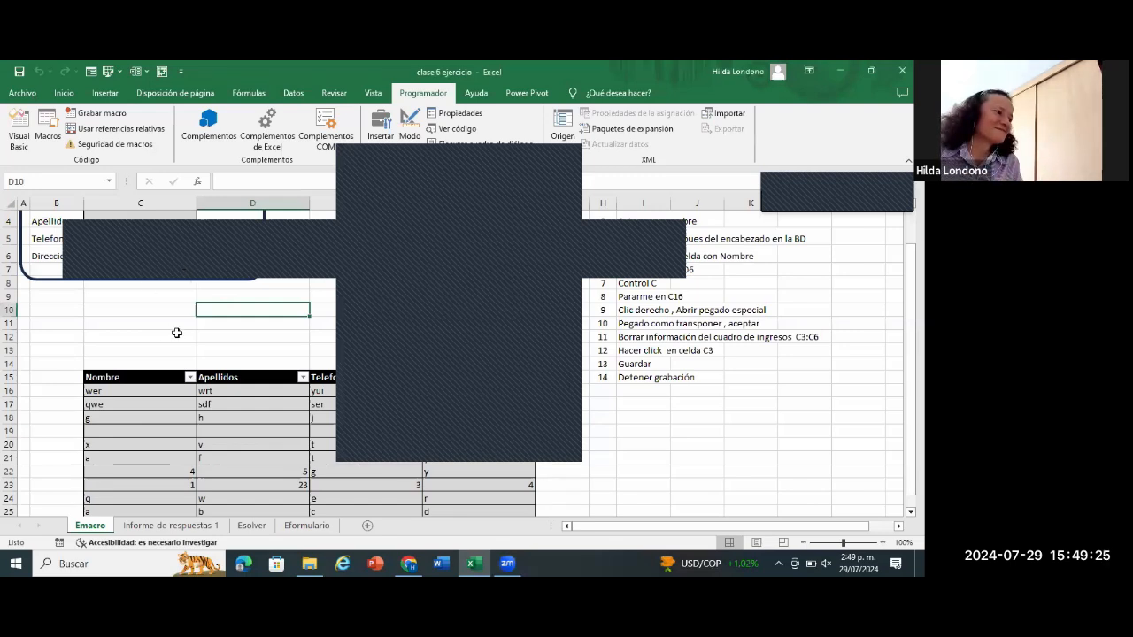
click(579, 322)
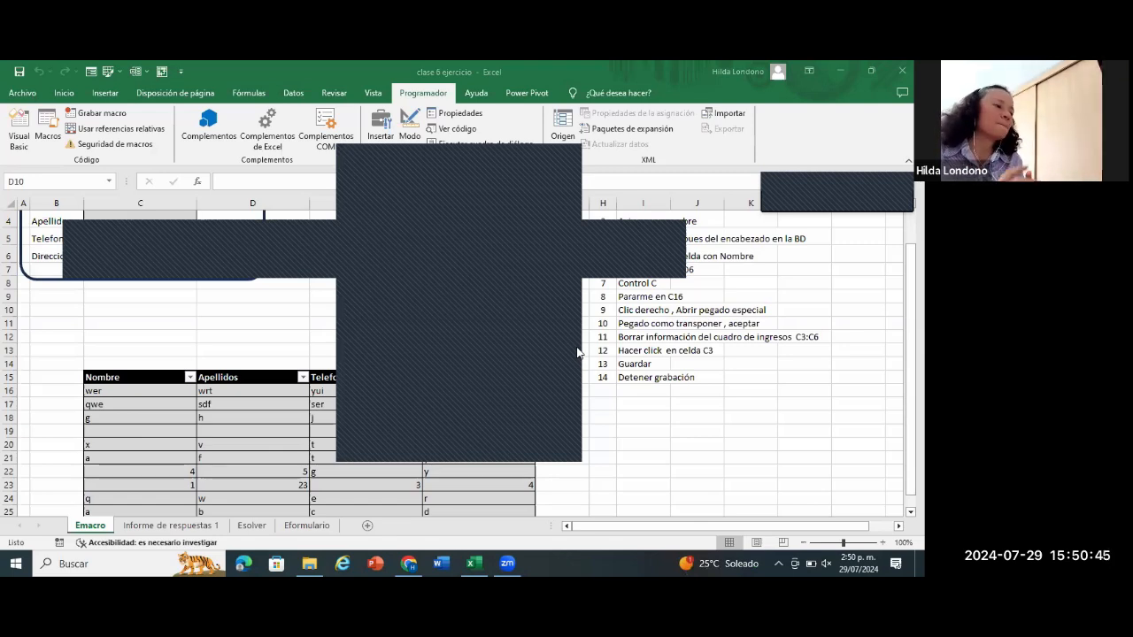
Step: Switch to File Explorer and open the image lv from the Imágenes folder
click(309, 563)
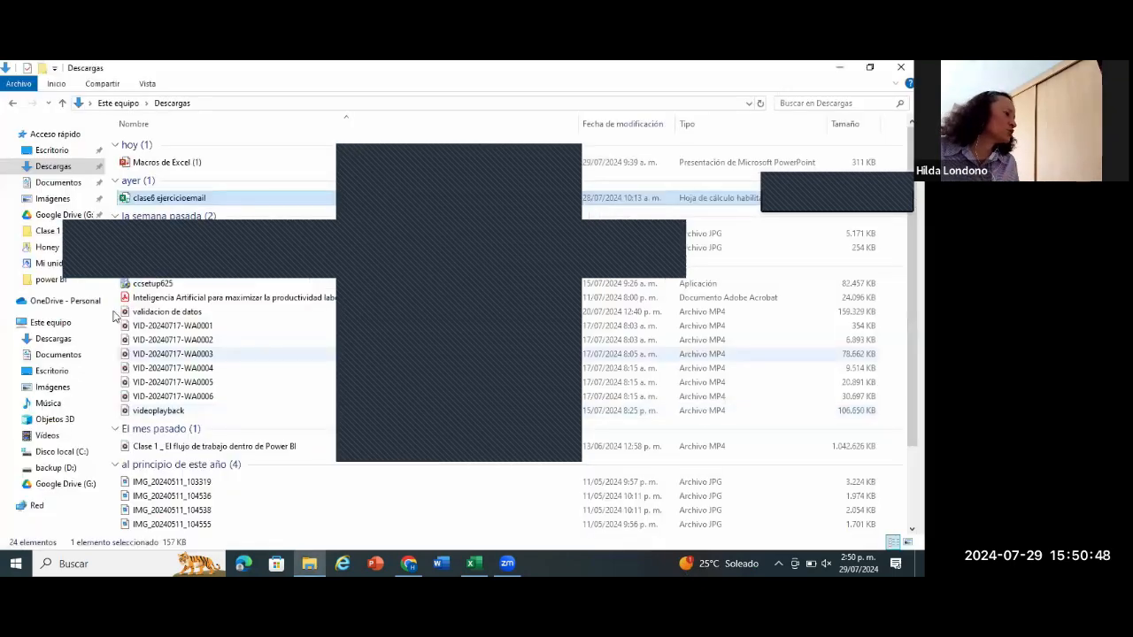
click(53, 200)
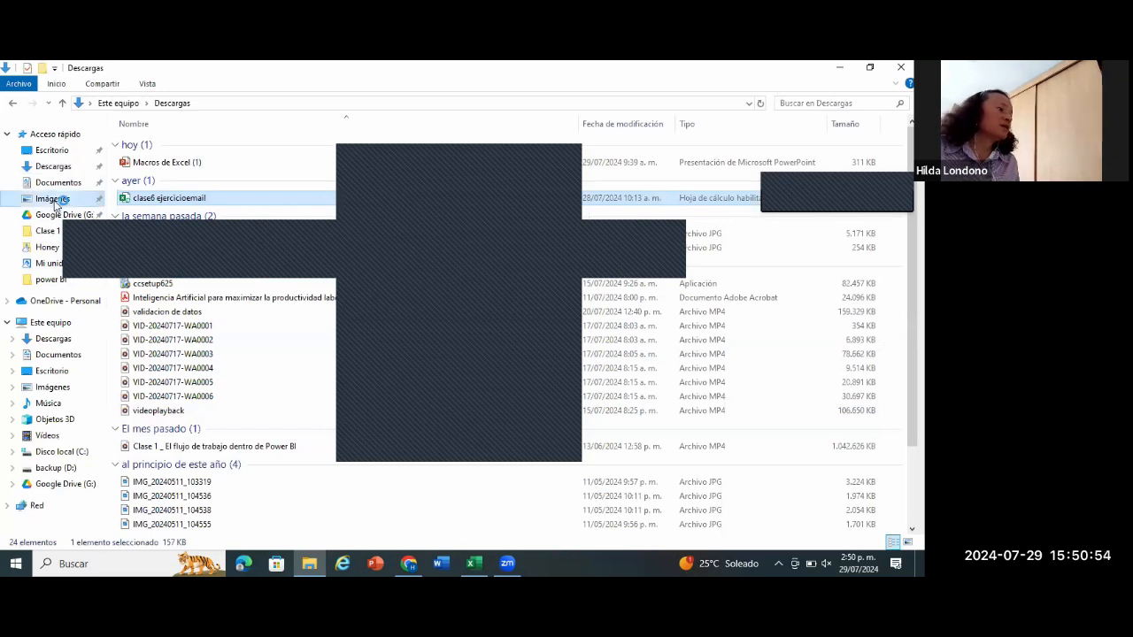
click(501, 154)
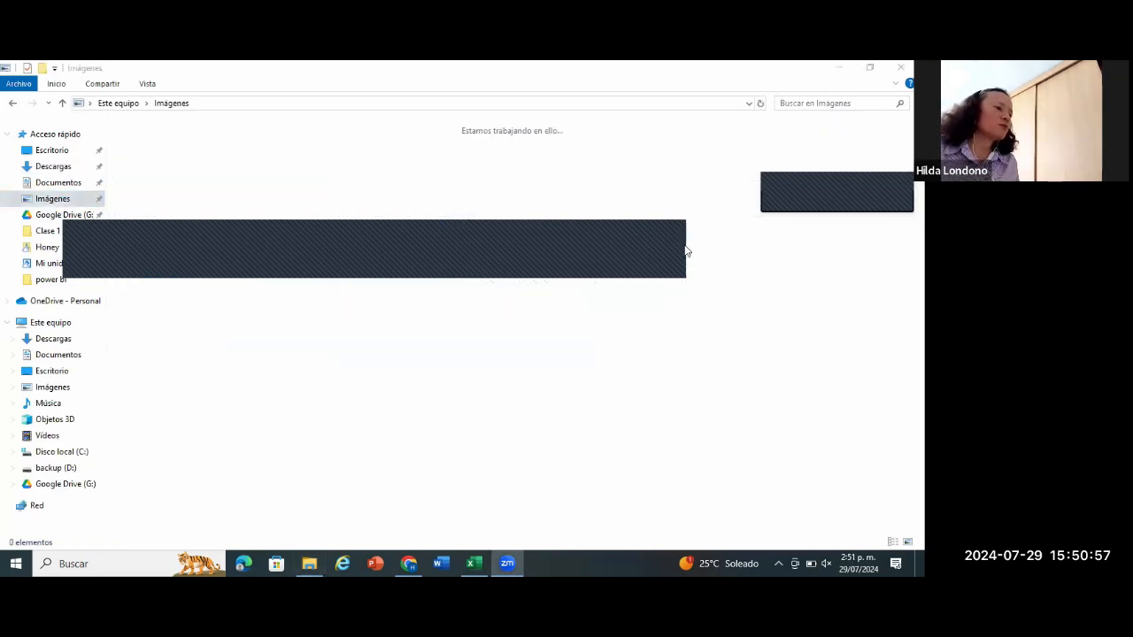
click(75, 205)
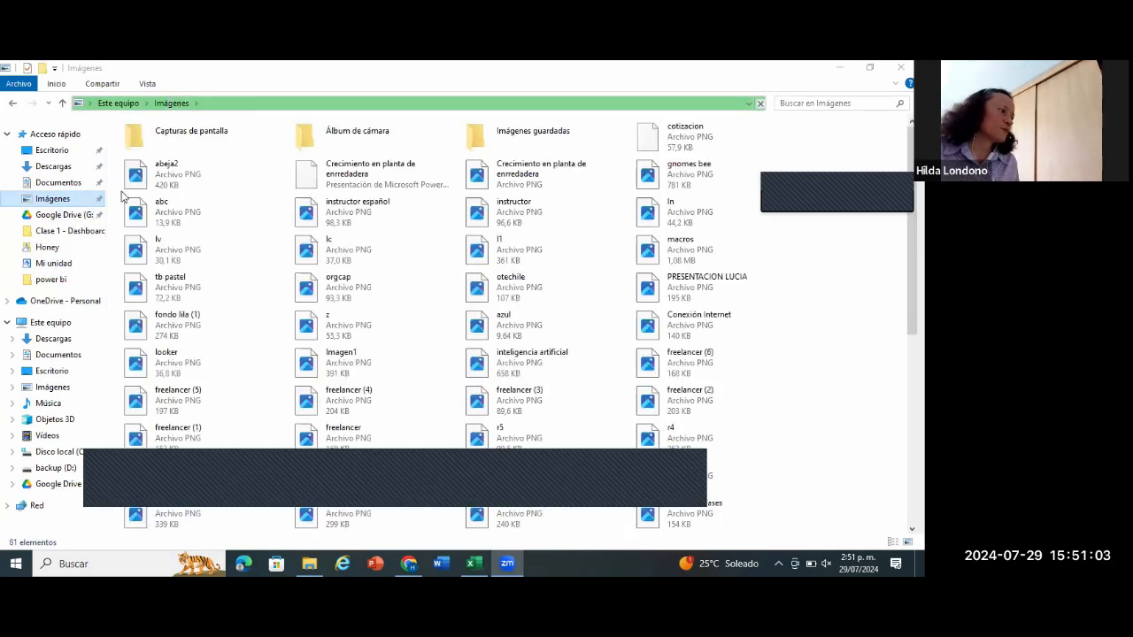
click(173, 250)
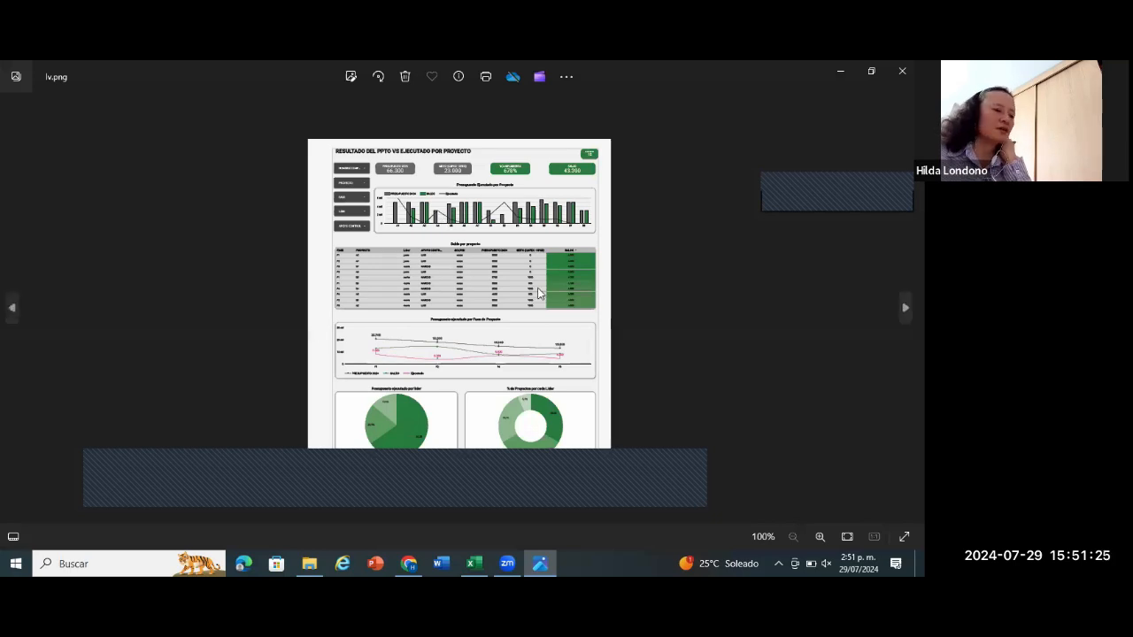
Step: Examine the enlarged lv dashboard image with its project budget charts and balance table, and close it
click(820, 538)
click(819, 538)
click(819, 538)
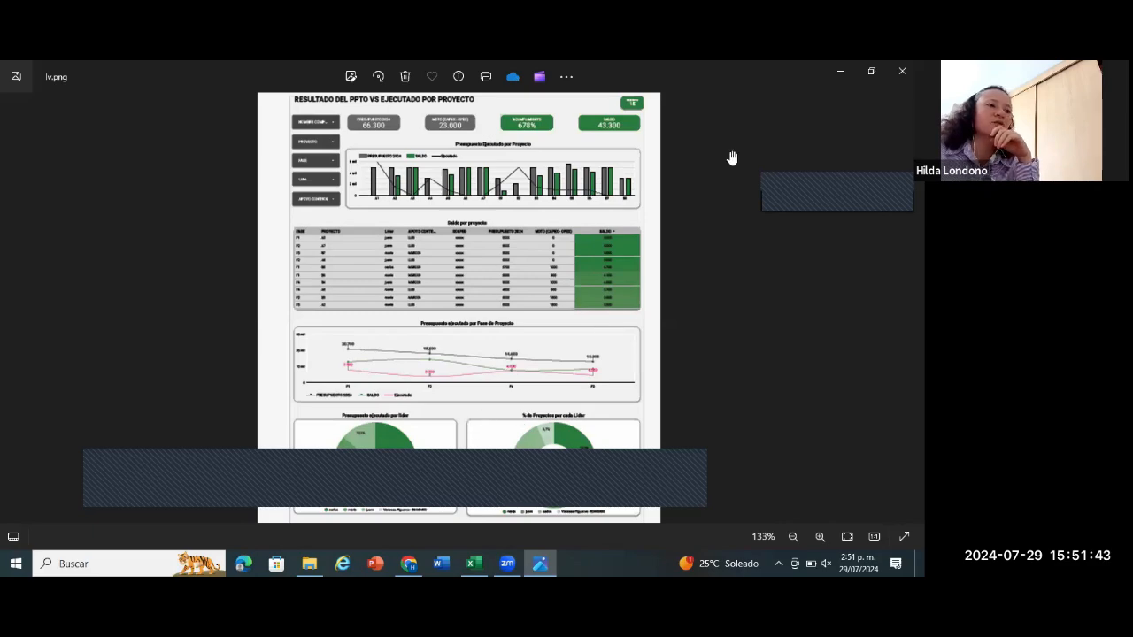
click(902, 71)
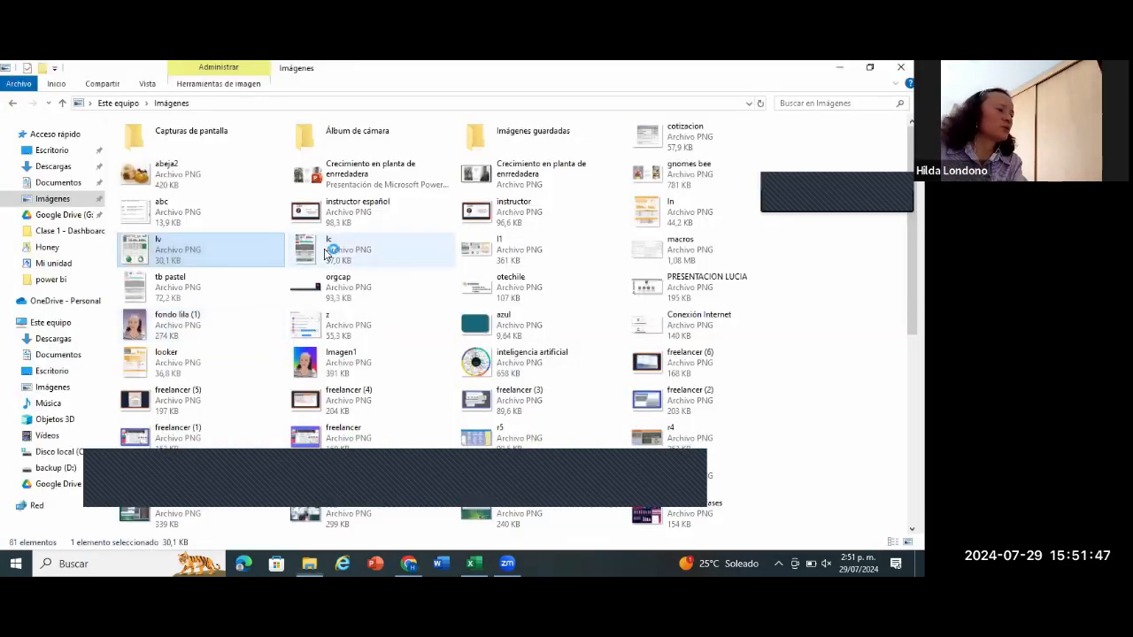
Step: Open the image lc from the Imágenes folder and examine the selection-process dashboard's filters, charts and candidate table at a larger size
double_click(326, 252)
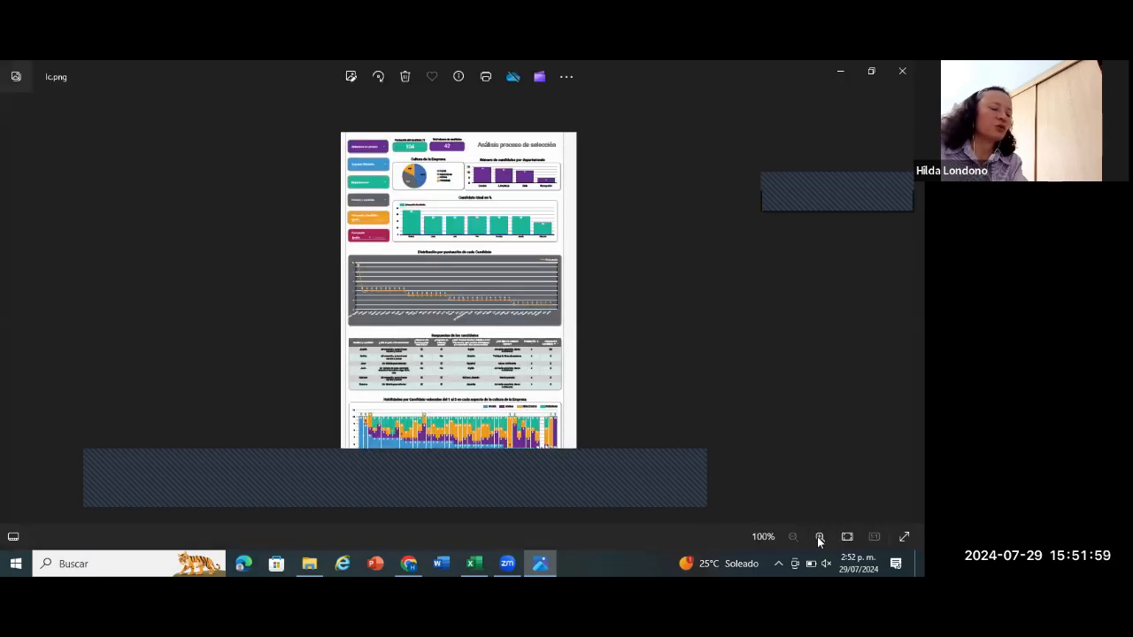
click(819, 536)
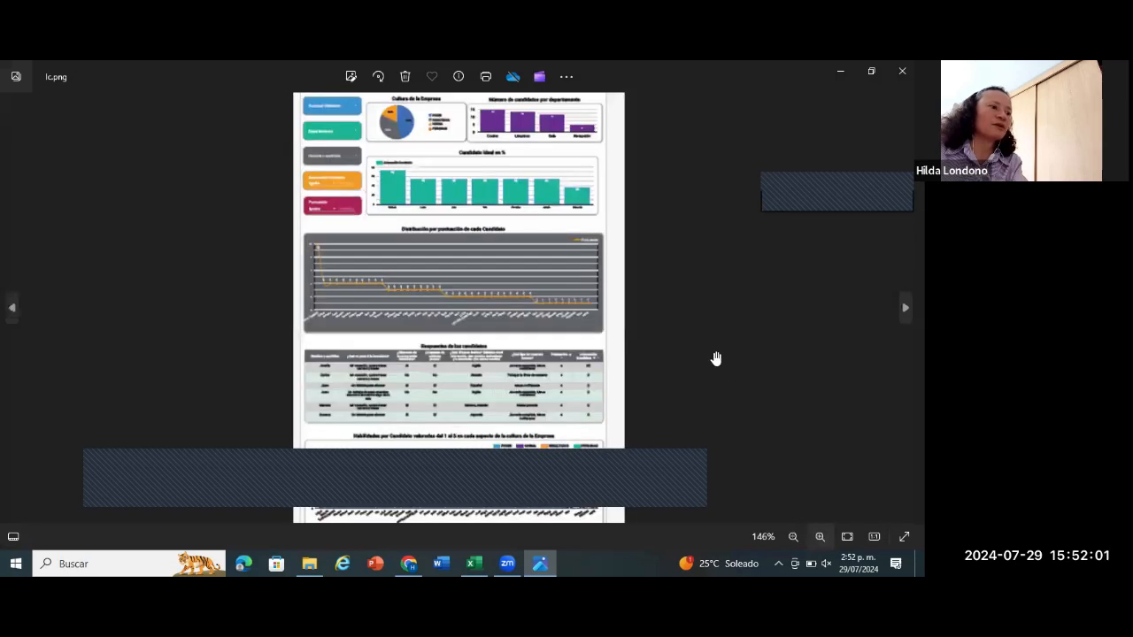
scroll(716, 358, up, 3)
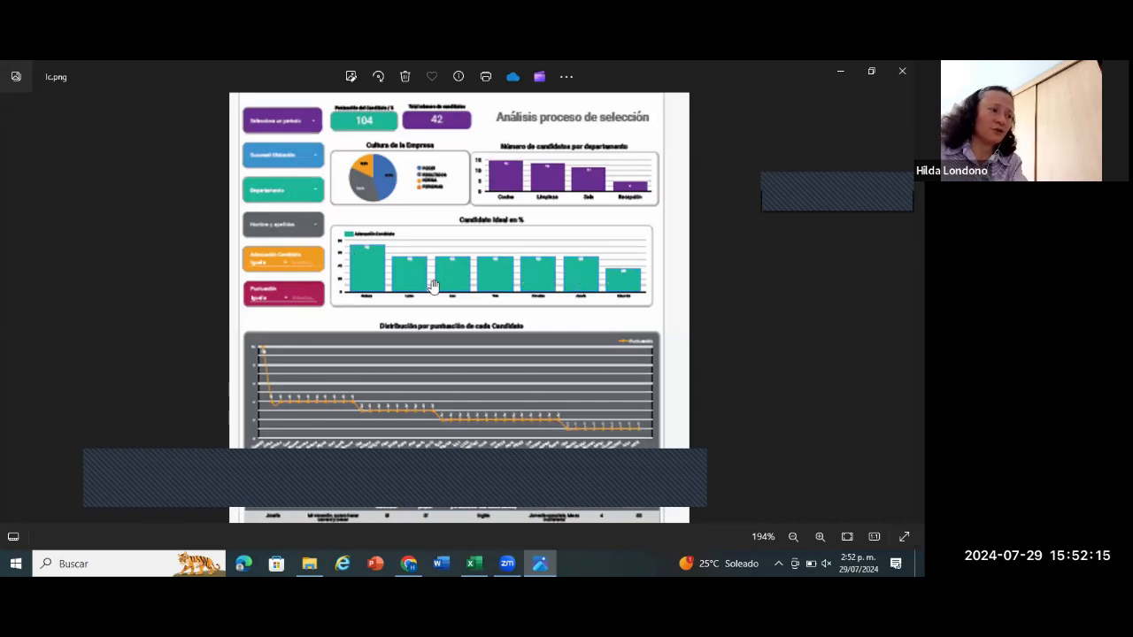
scroll(485, 282, down, 1)
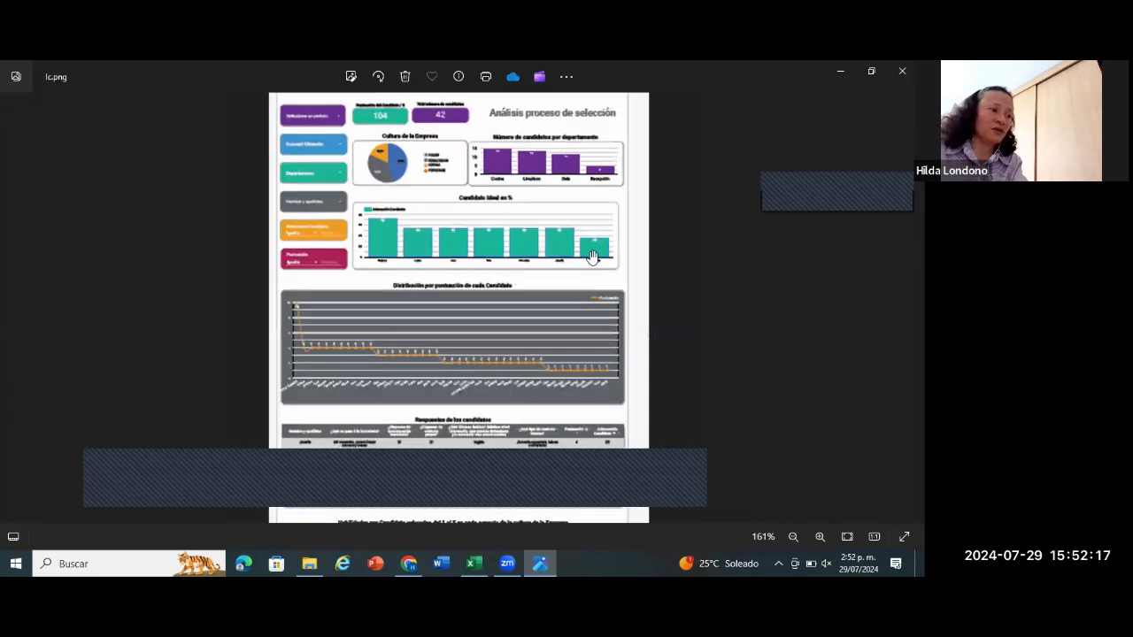
scroll(587, 177, down, 2)
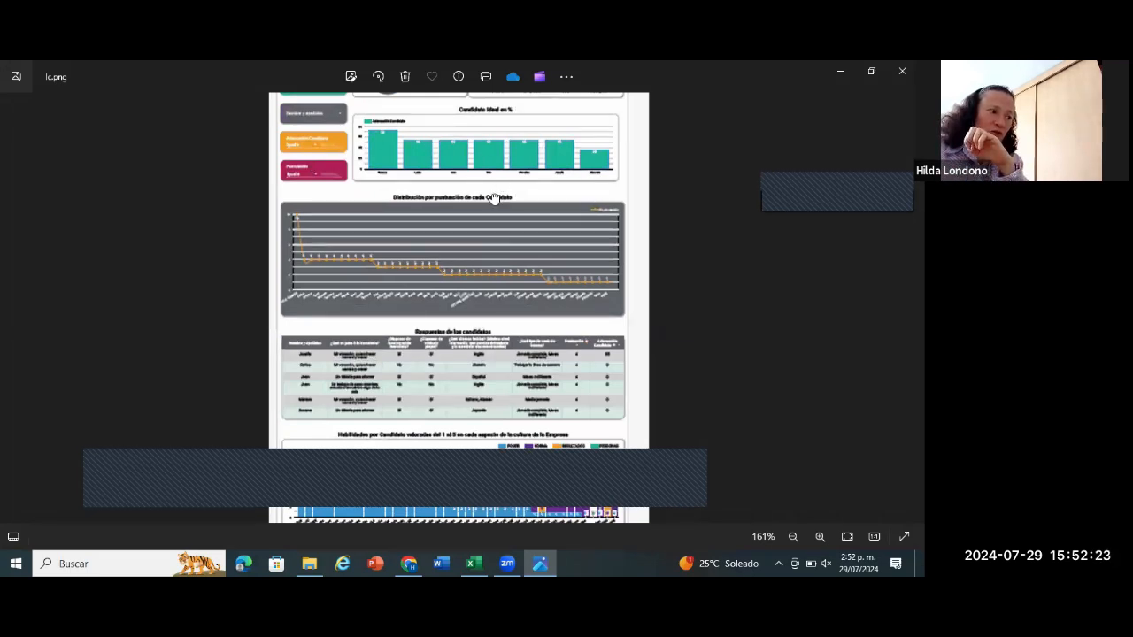
scroll(496, 253, down, 1)
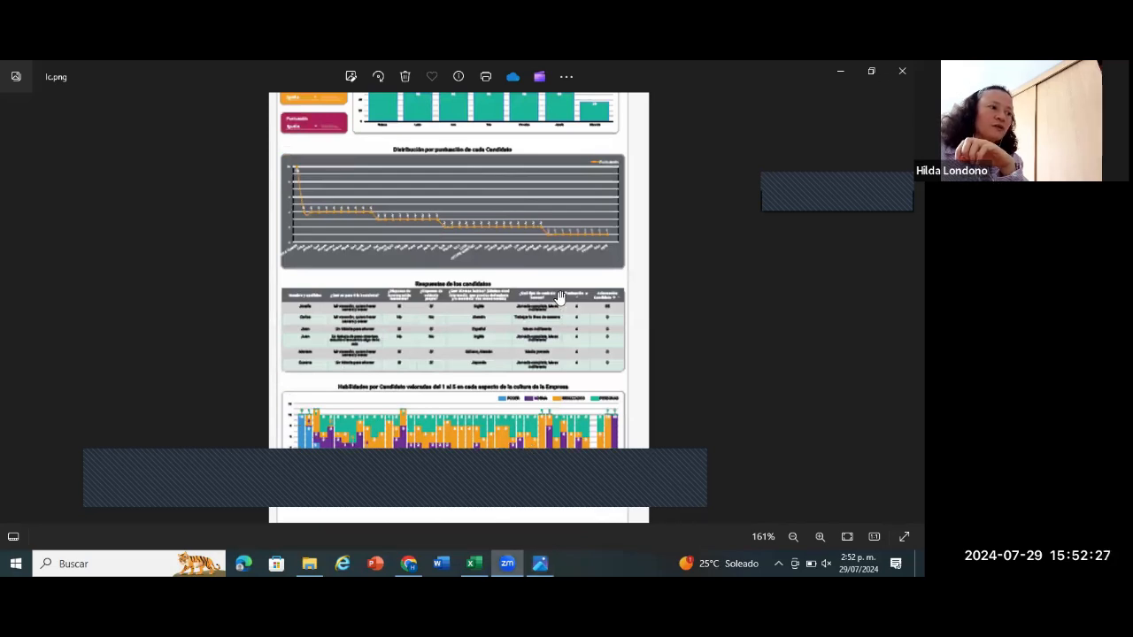
scroll(560, 306, up, 1)
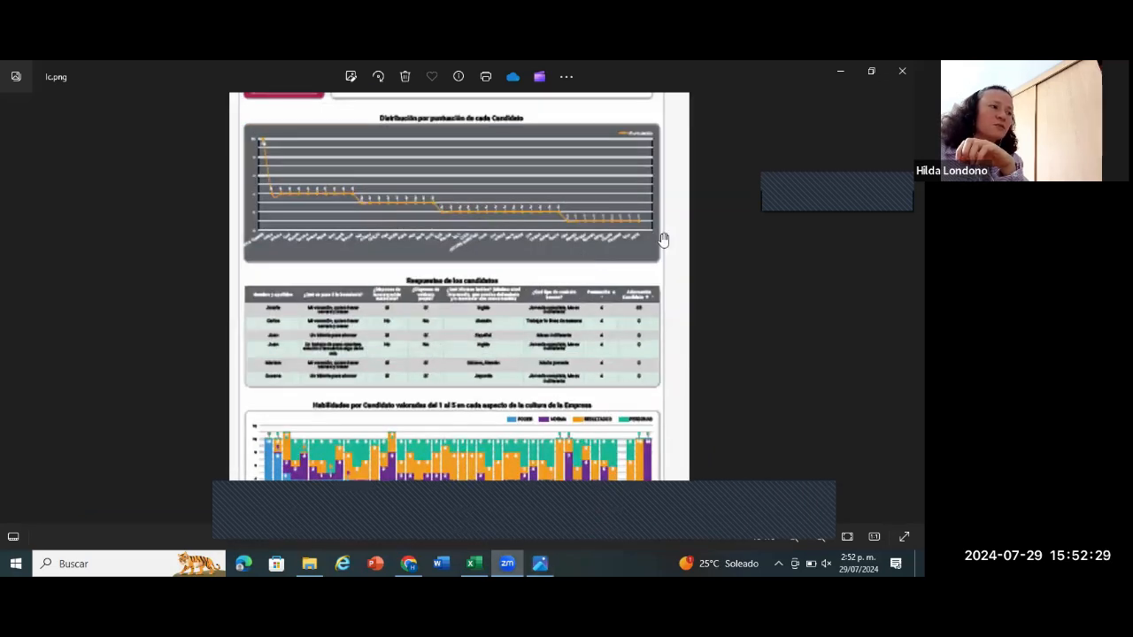
scroll(663, 265, up, 4)
scroll(655, 313, up, 1)
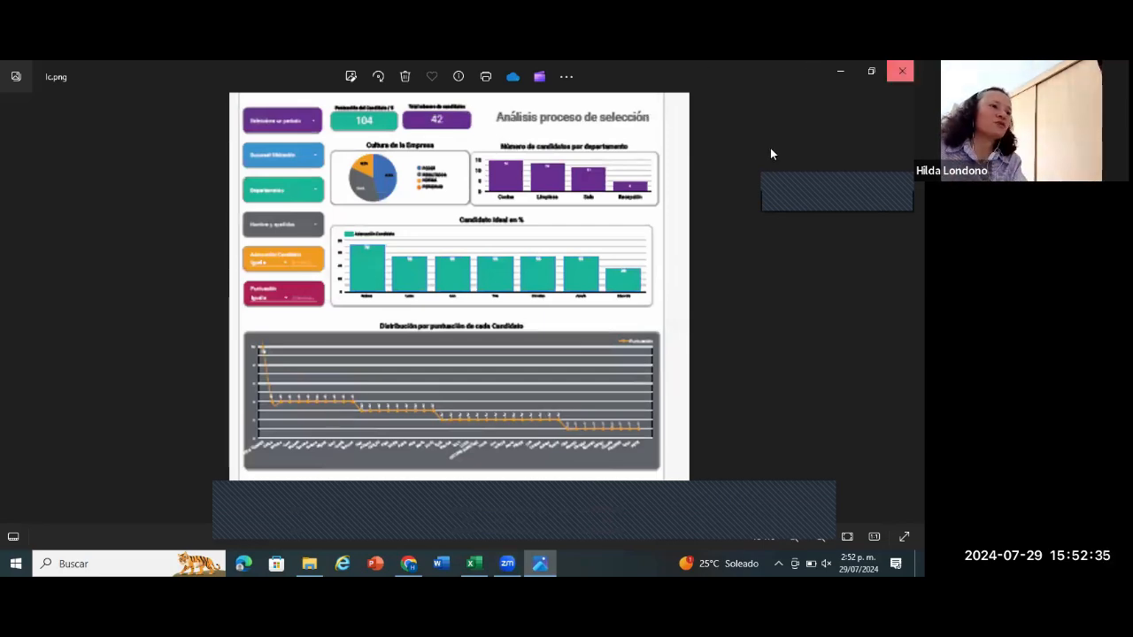
Step: Close the lc image, minimize File Explorer and return to the Ingreso de Proveedores form on Excel's Emacro sheet
click(901, 71)
click(841, 71)
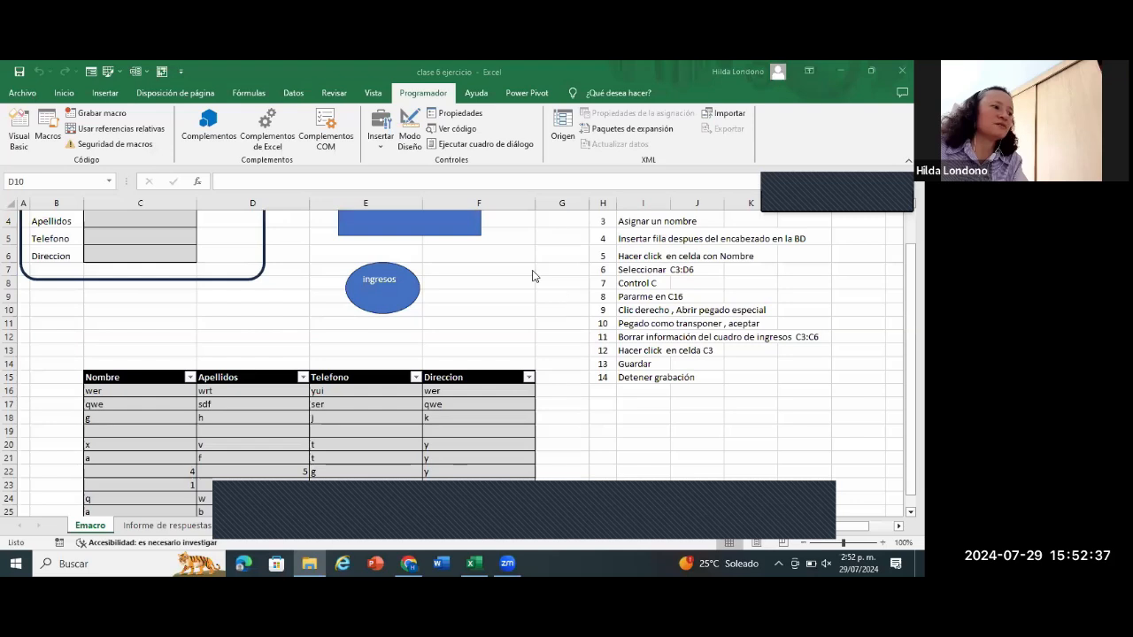
scroll(531, 270, up, 1)
click(530, 261)
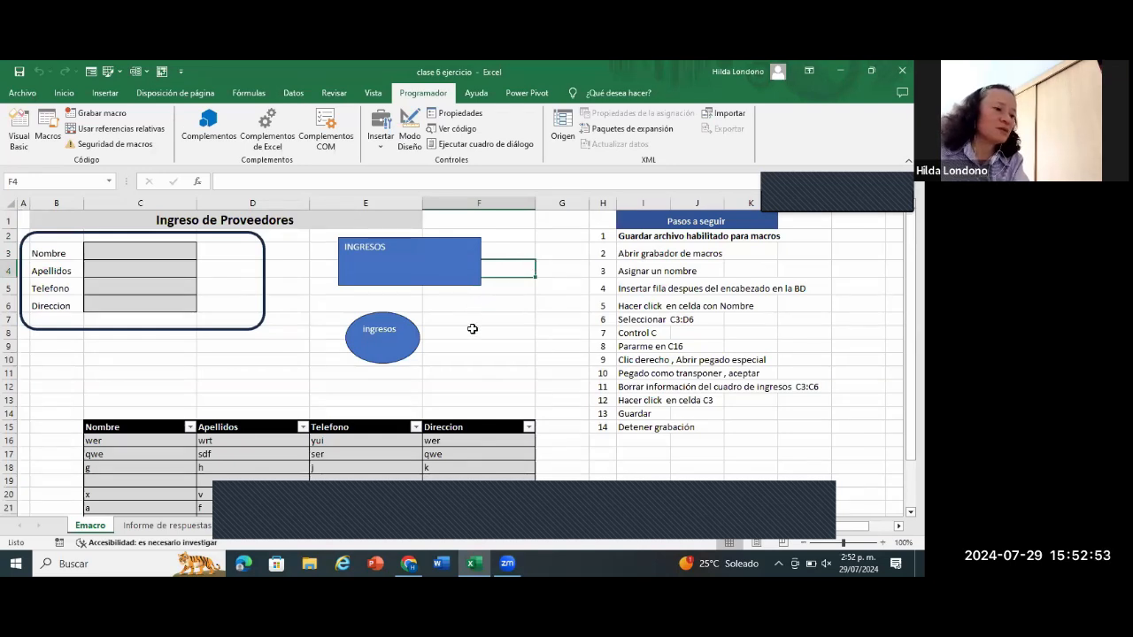
click(535, 347)
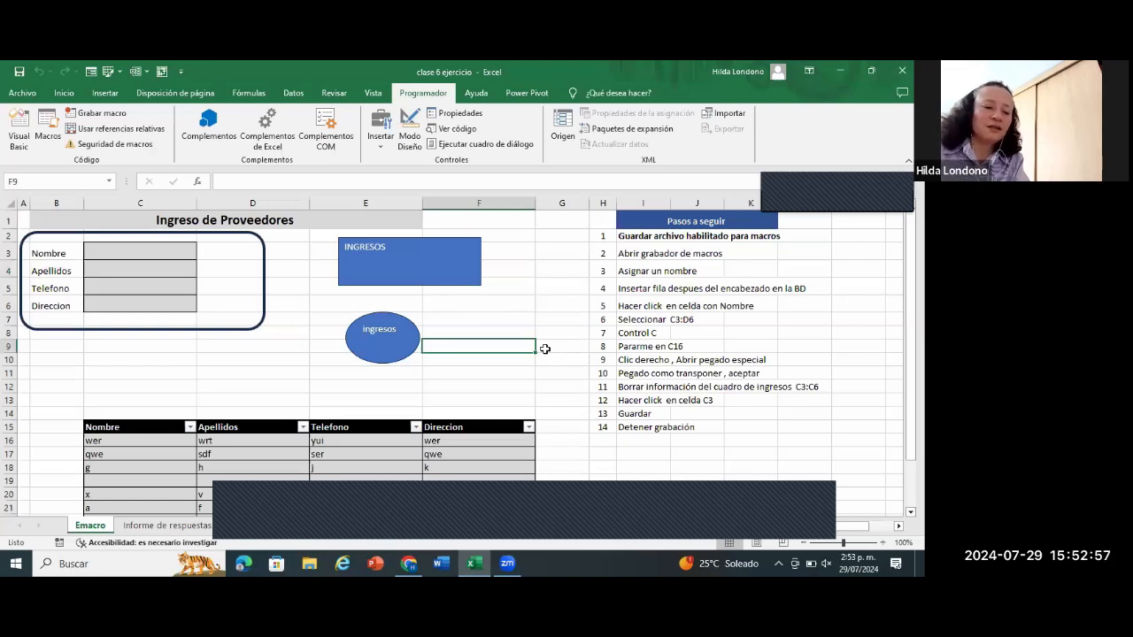